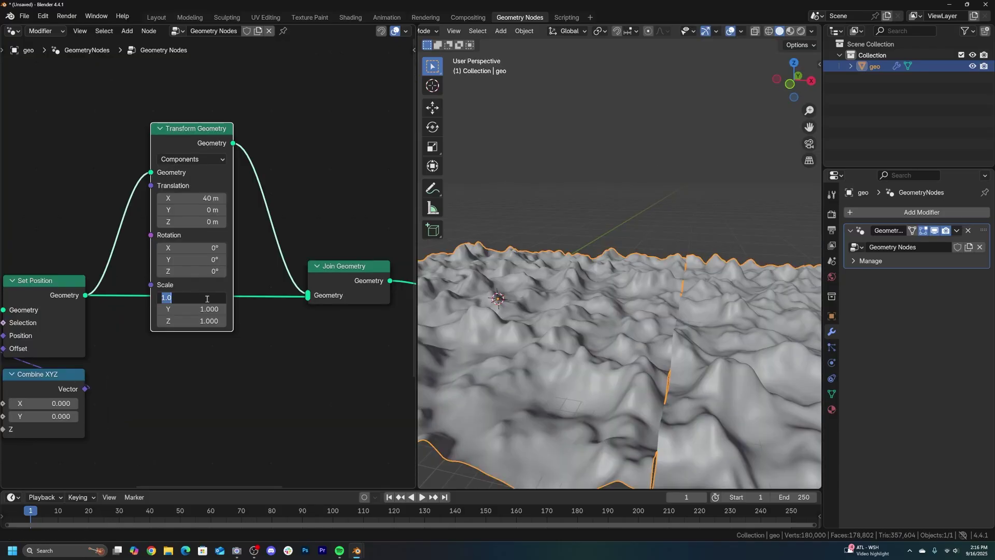
Set the Transform Geometry node's X scale to -1 to mirror the duplicated terrain.
text(-1)
key(Return)
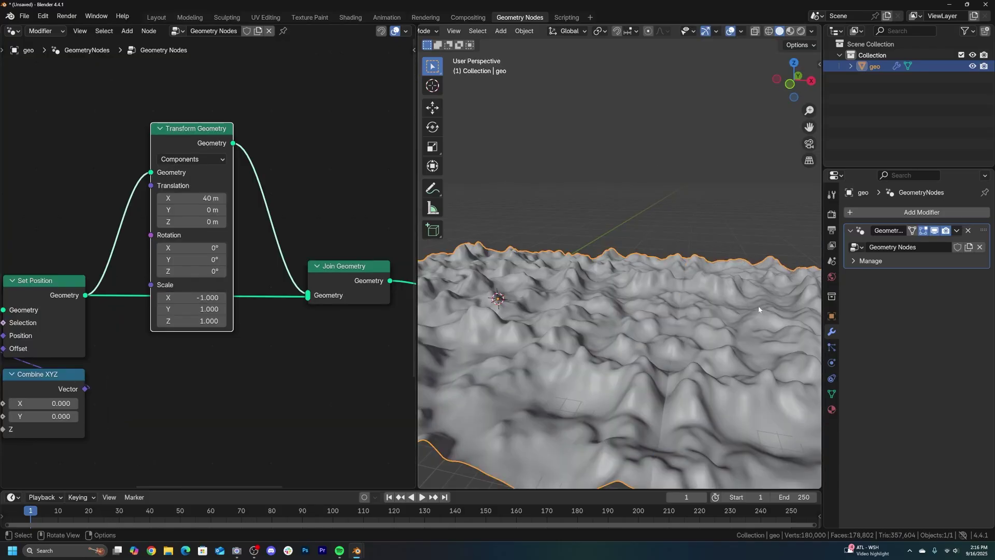
middle_drag(758, 309, 697, 290)
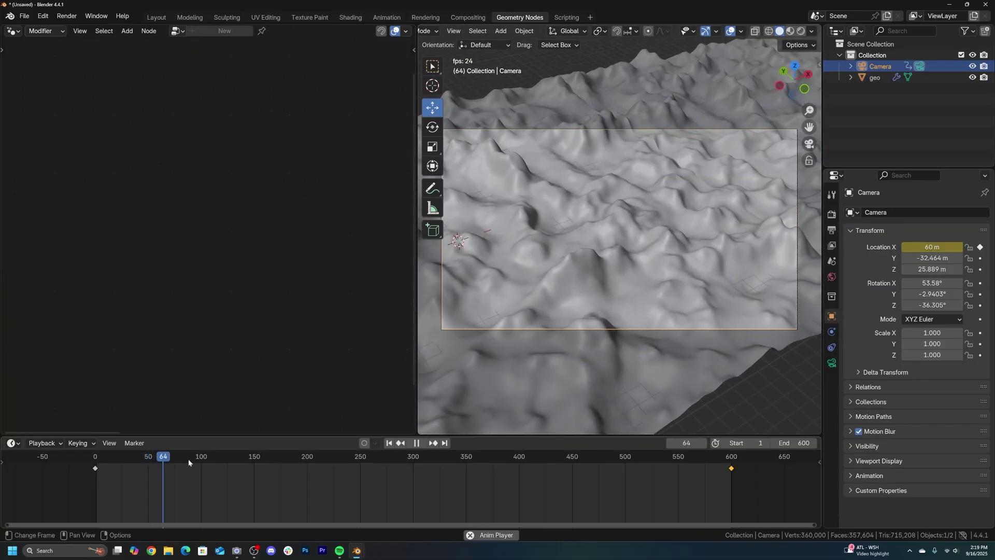
Raise the Map Range node's From Max value in the green terrain material.
click(198, 458)
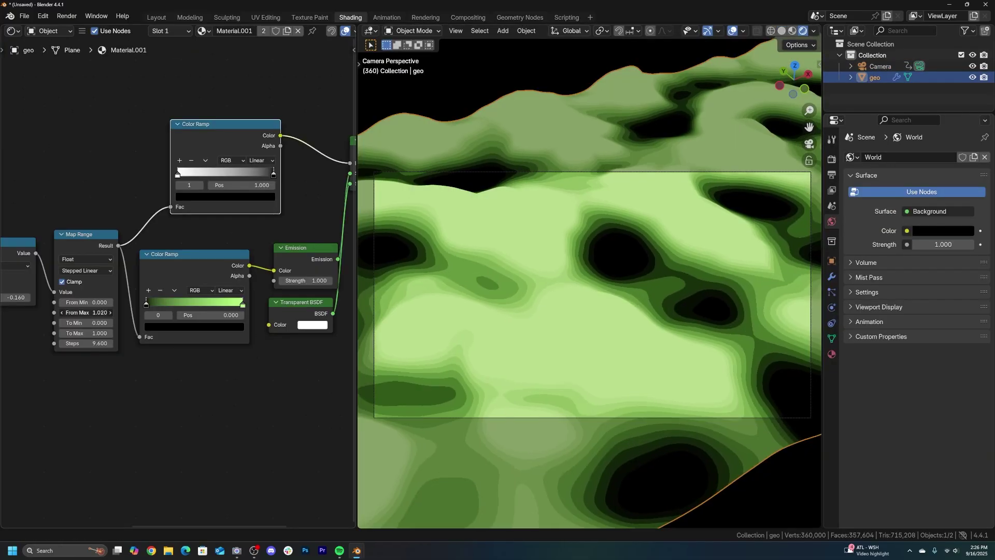
drag(85, 313, 125, 312)
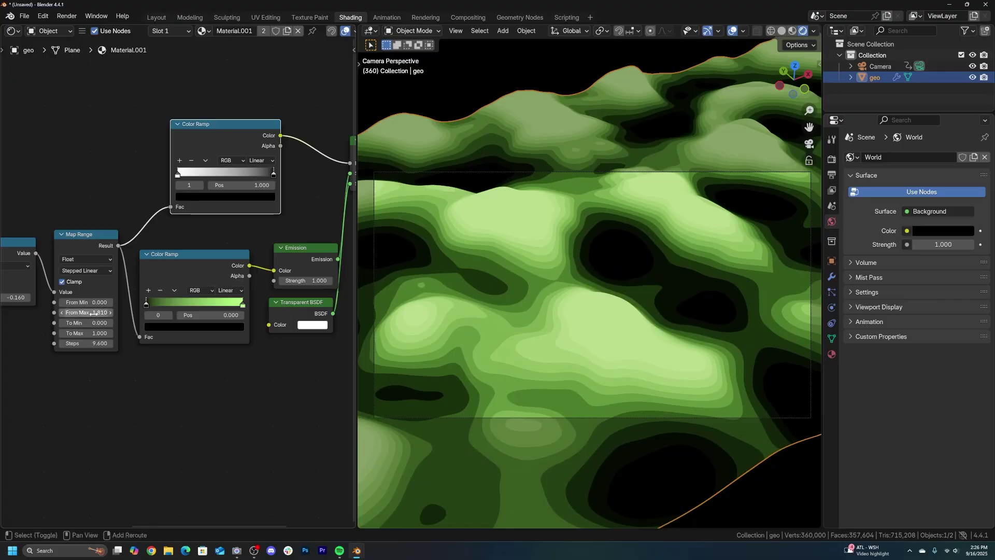
Set the Scale node after RGB Curves to 12 in the terrain's geometry node tree.
click(520, 17)
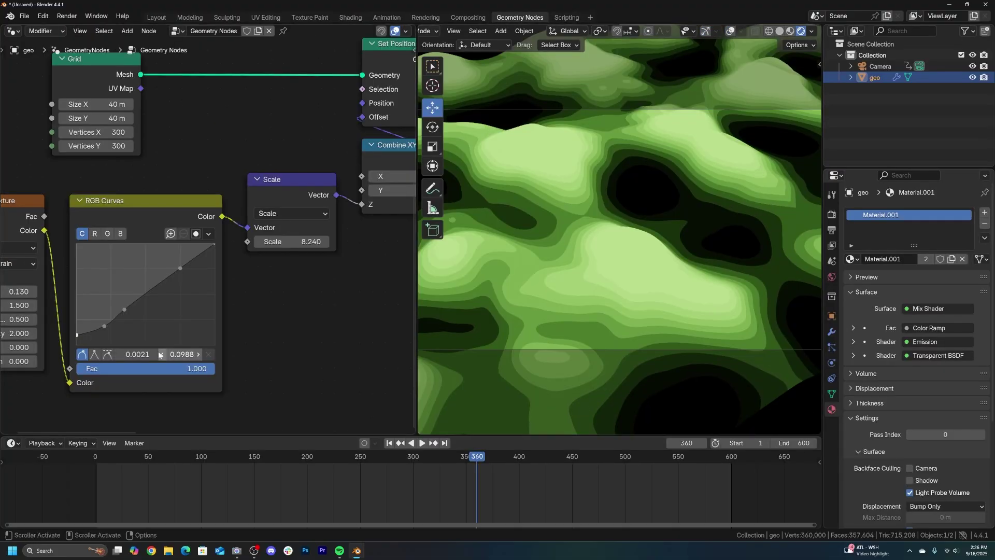
click(291, 241)
text(12)
key(Return)
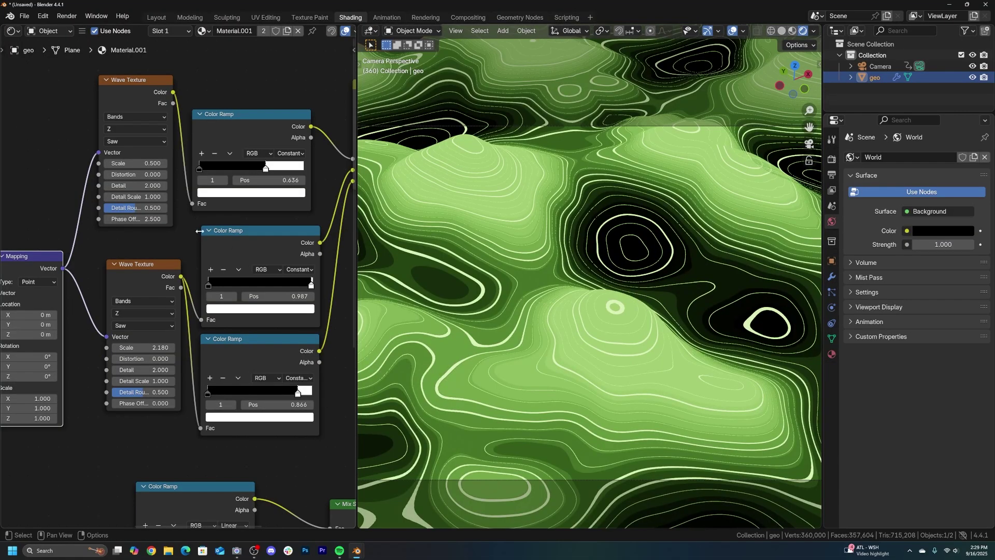
Increase the phase offset of the Wave Texture with scale 0.5 in the terrain material.
drag(143, 221, 146, 221)
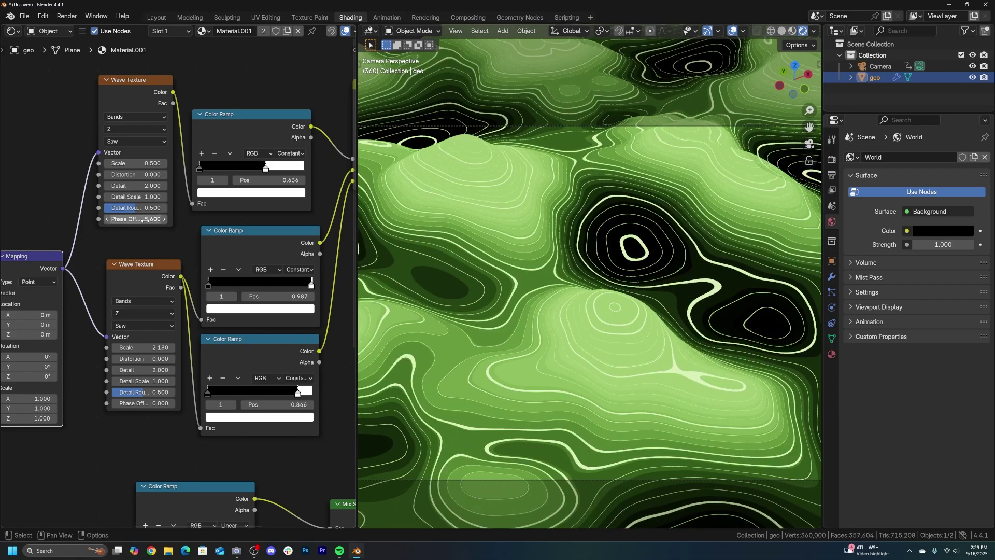
scroll(216, 253, down, 1)
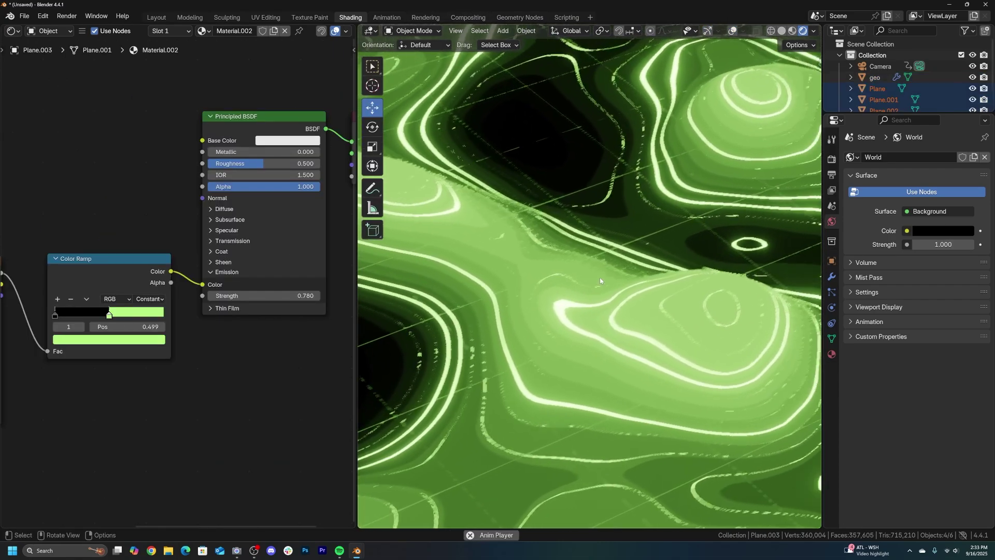
click(398, 499)
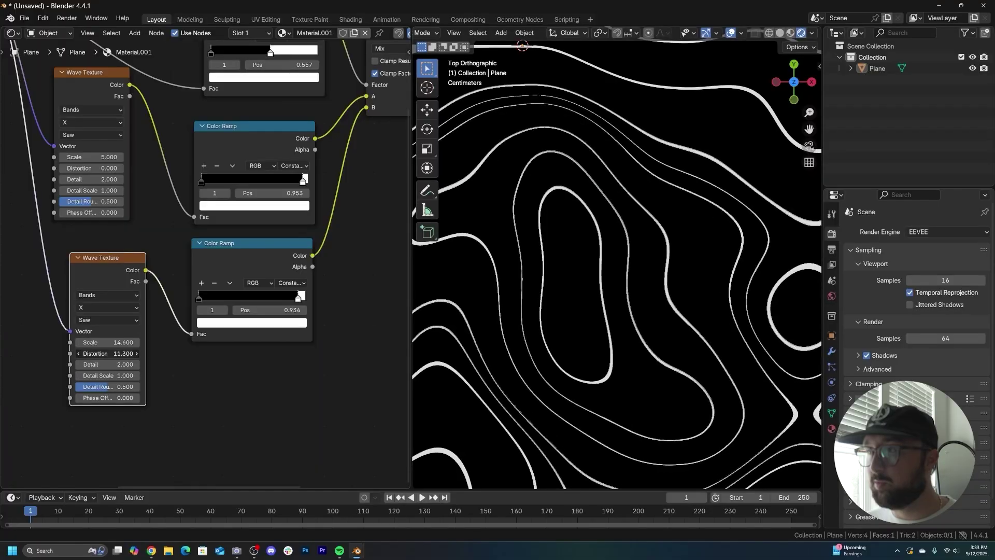
Reduce the distortion of the lower Wave Texture in the contour-line material.
drag(107, 353, 97, 354)
scroll(588, 316, down, 6)
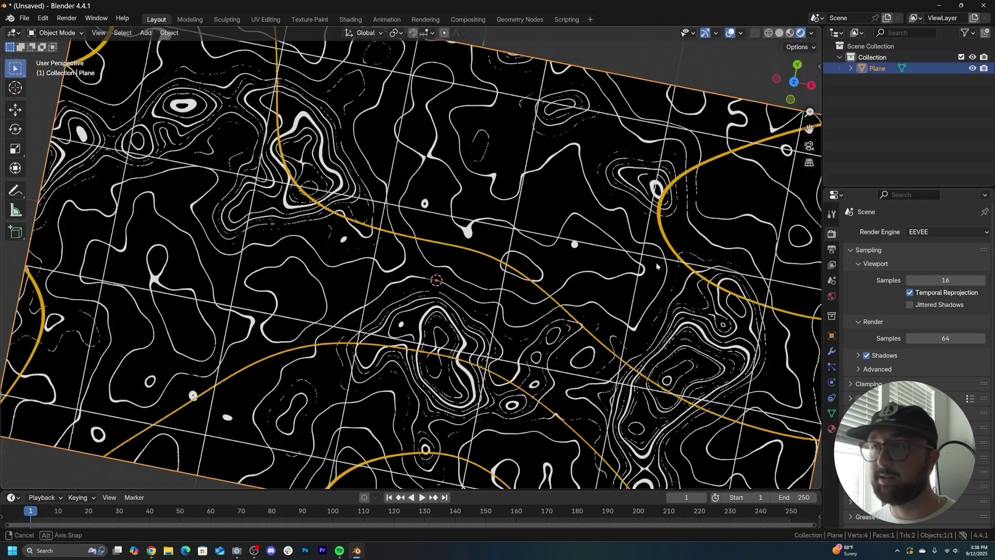
scroll(627, 182, down, 5)
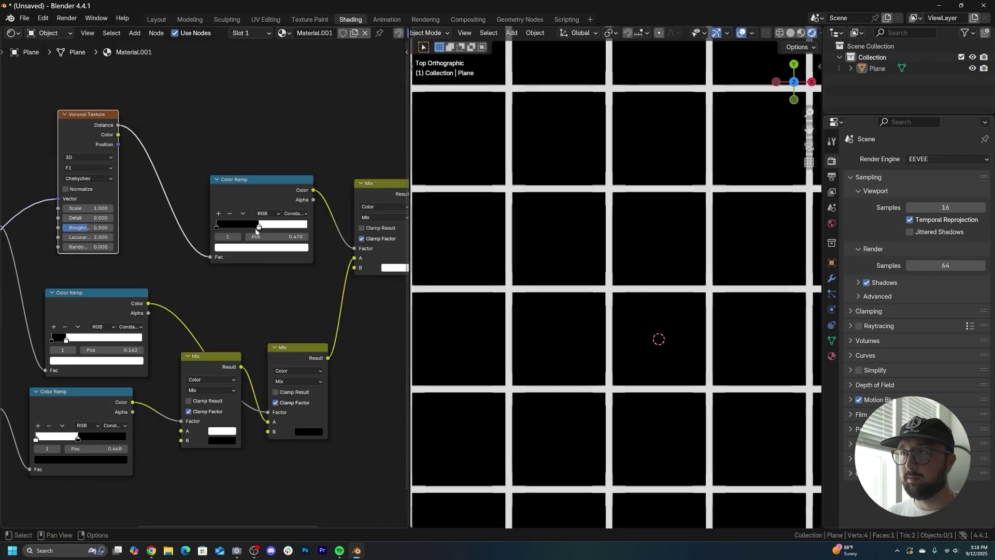
Shift the white stop of the Voronoi grid's Color Ramp and adjust the phase offset of the Sine Wave Texture.
drag(257, 228, 270, 228)
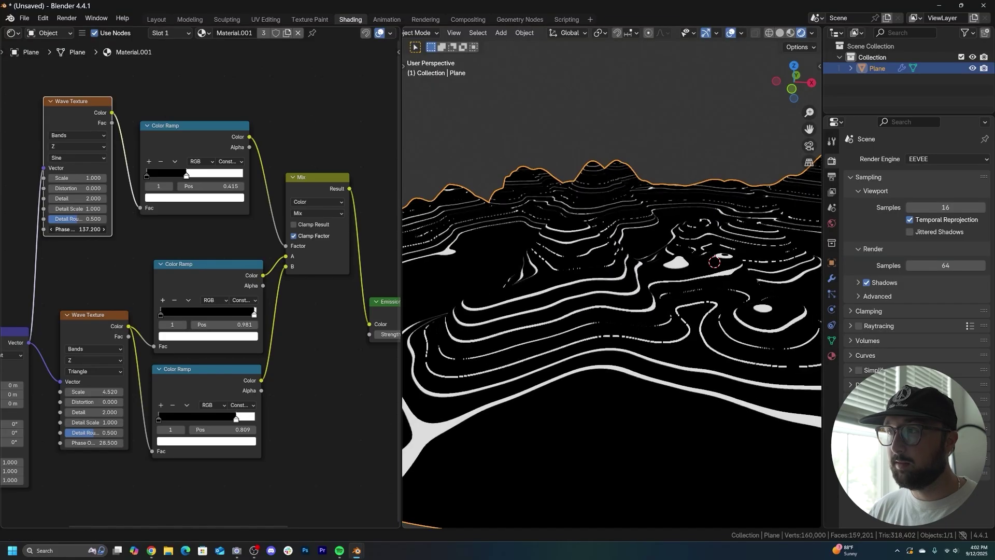
drag(83, 229, 94, 221)
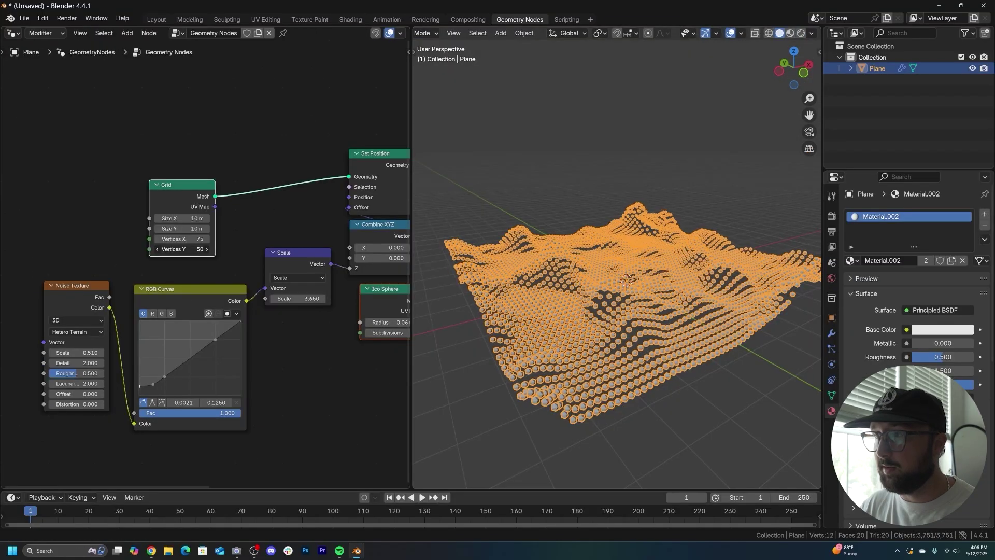
mouse_move(669, 280)
middle_down()
mouse_move(684, 290)
mouse_move(406, 282)
middle_up()
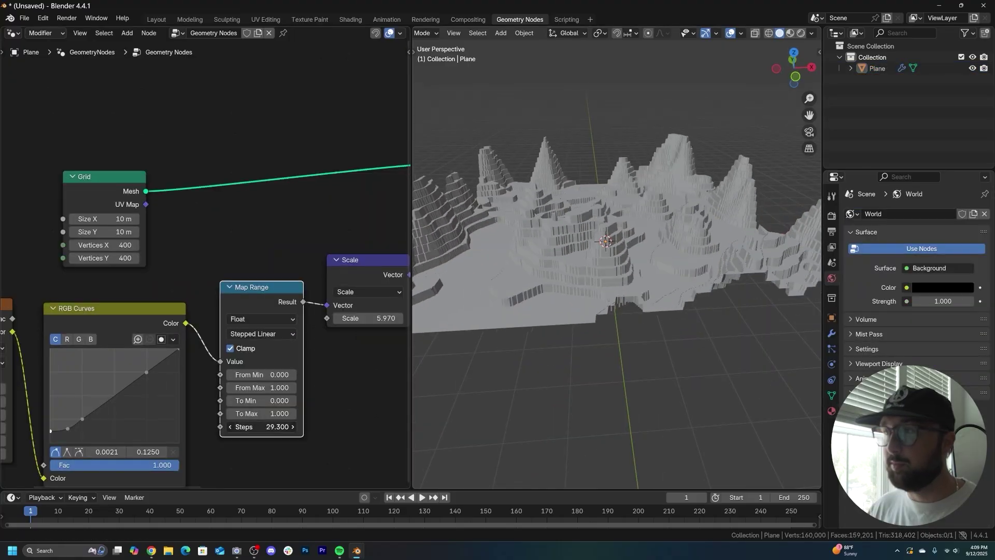
middle_drag(585, 244, 596, 250)
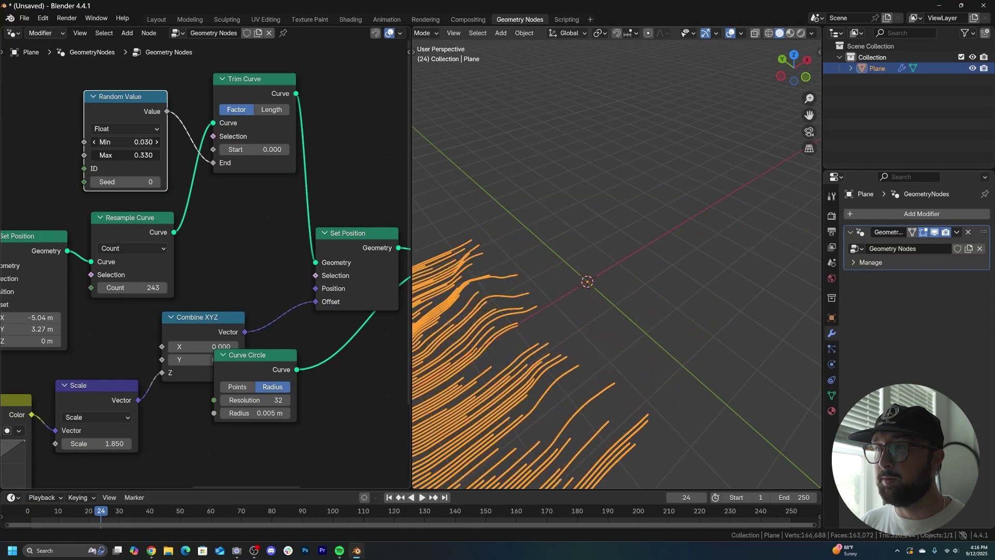
Raise the Min of the Random Value node that drives the Trim Curve end.
drag(125, 141, 187, 141)
click(630, 217)
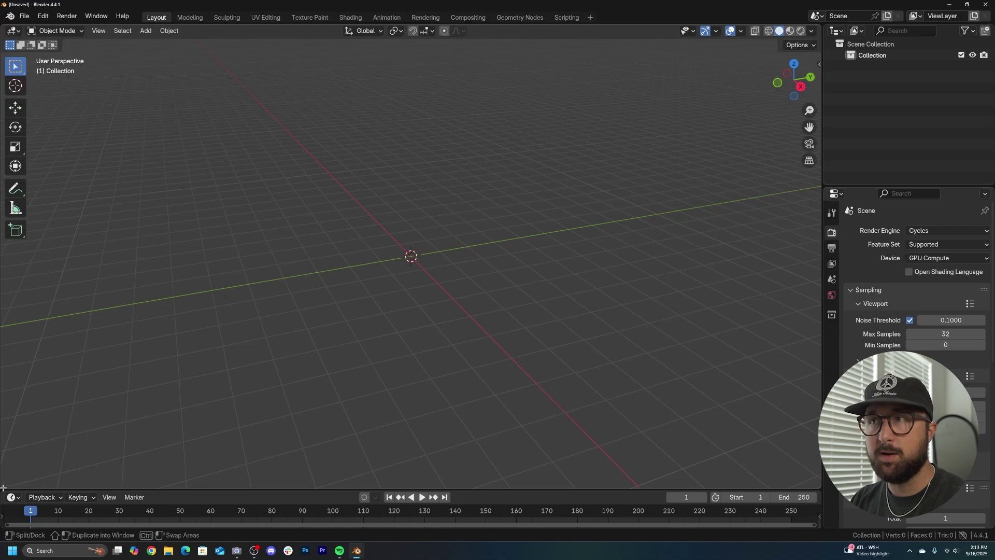
Switch to the Geometry Nodes workspace and arrange the node editor side by side with a wider layout beside the 3D viewport.
click(520, 18)
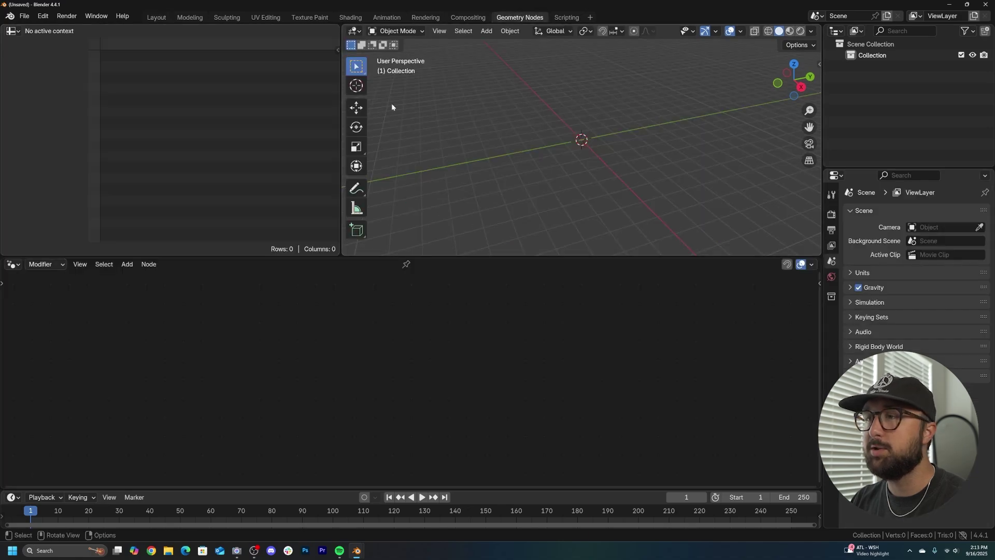
drag(343, 253, 416, 253)
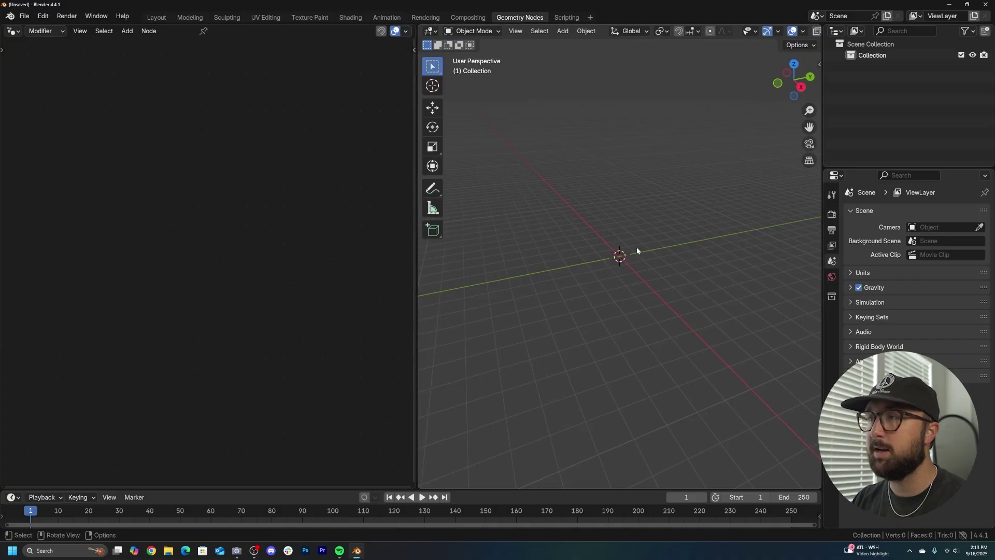
Add a plane mesh to the empty scene and rename it geo.
key(shift+a)
mouse_move(632, 262)
click(674, 265)
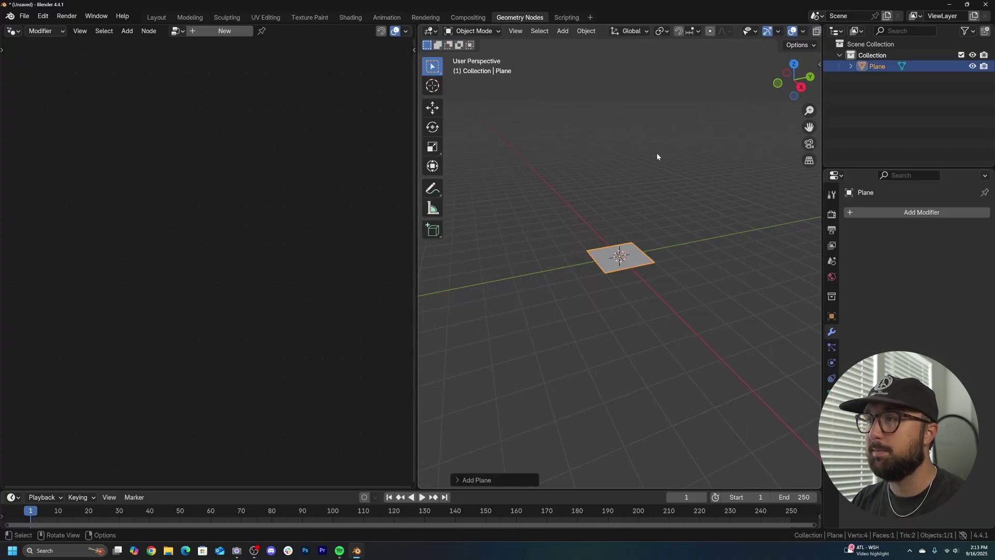
double_click(873, 67)
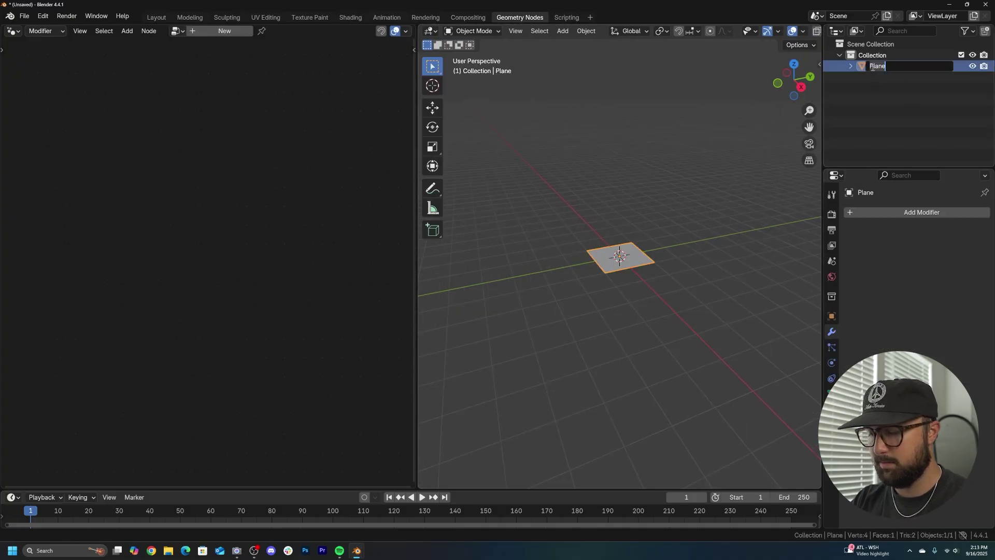
key(Return)
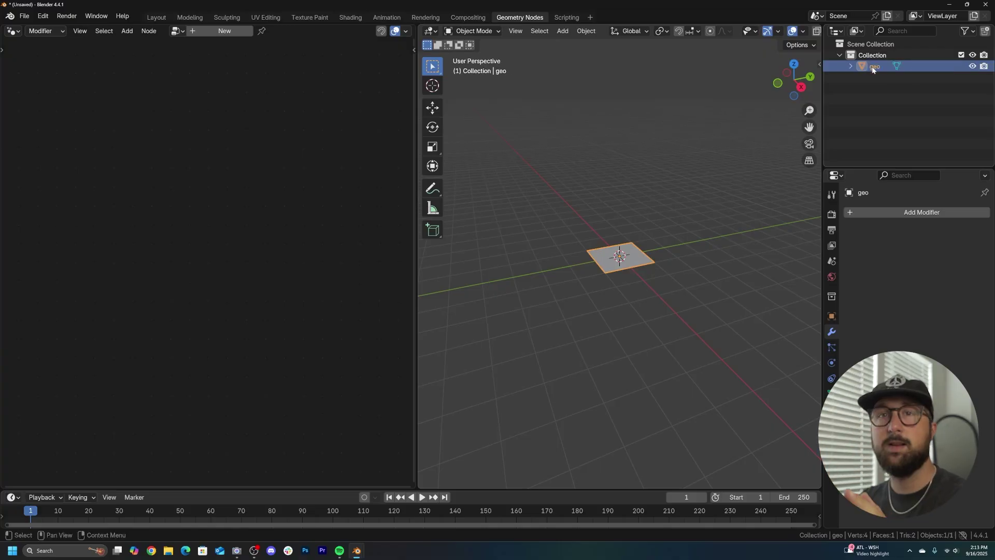
Create a new geometry node tree on the geo object and delete its Group Input node.
click(215, 32)
key(Home)
key(Delete)
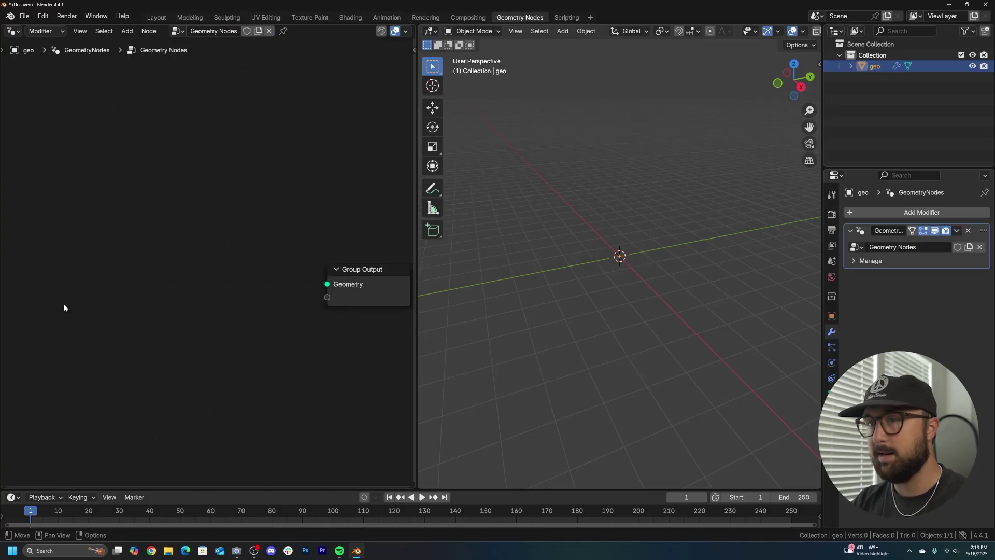
Add a Grid node and connect its Mesh output to the Group Output's Geometry.
key(shift+a)
click(44, 214)
text(grid)
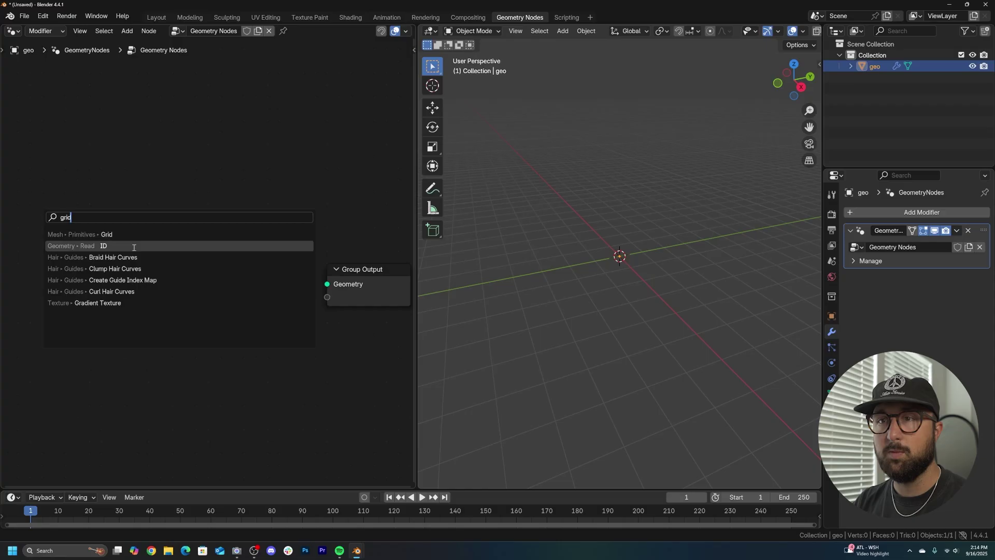
click(88, 234)
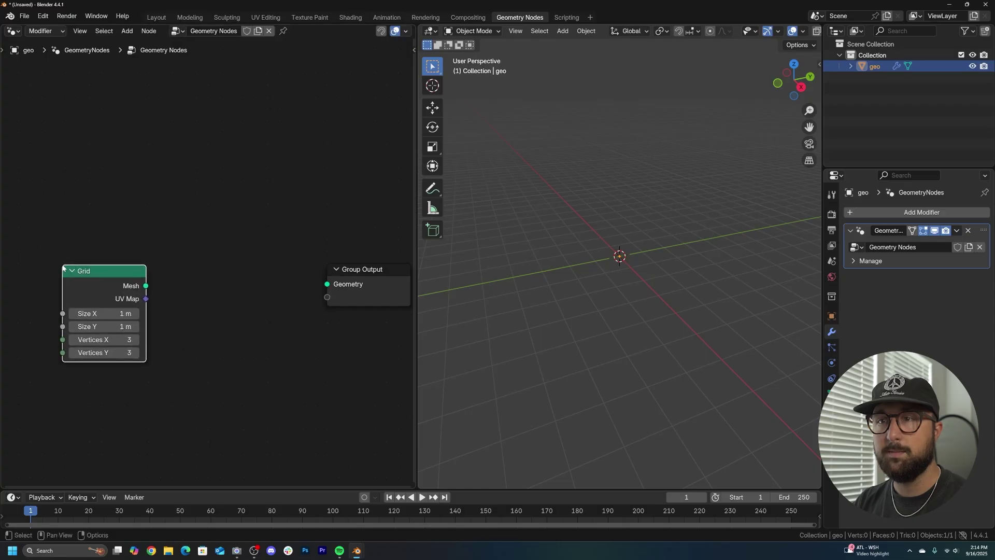
drag(150, 287, 233, 285)
drag(335, 287, 335, 286)
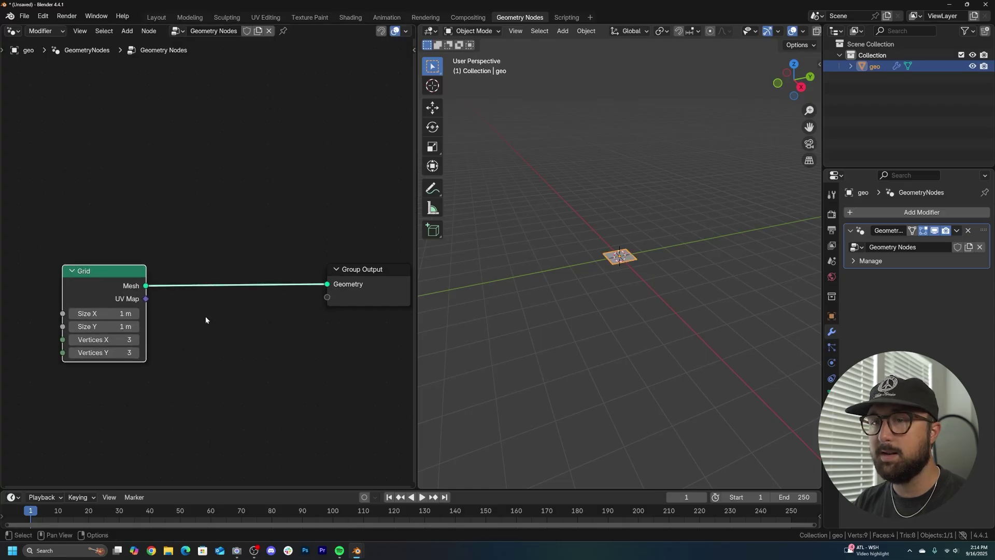
Set the Grid node's Size X and Size Y to 40 m.
drag(106, 326, 106, 313)
text(4)
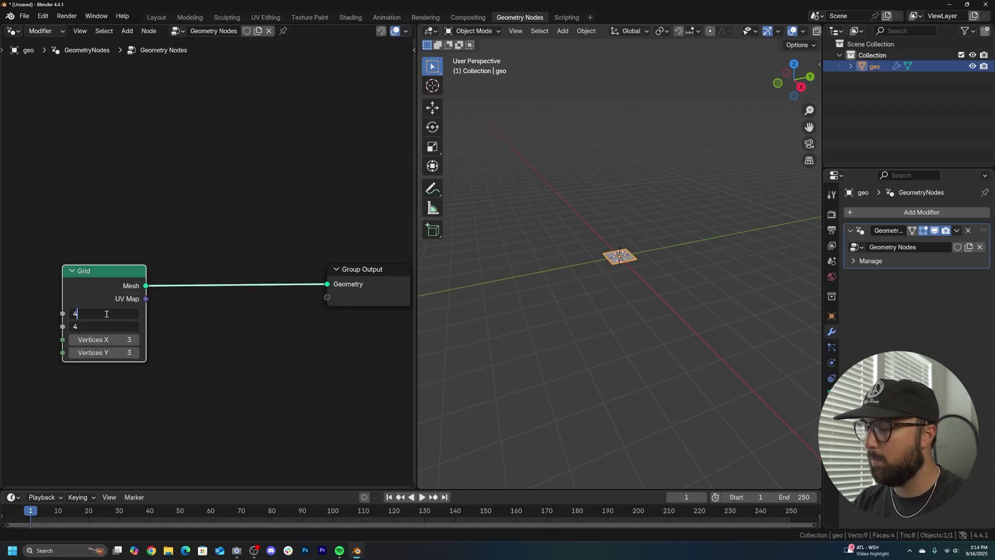
text(0)
key(Return)
scroll(259, 305, down, 2)
scroll(552, 297, down, 6)
scroll(621, 296, up, 3)
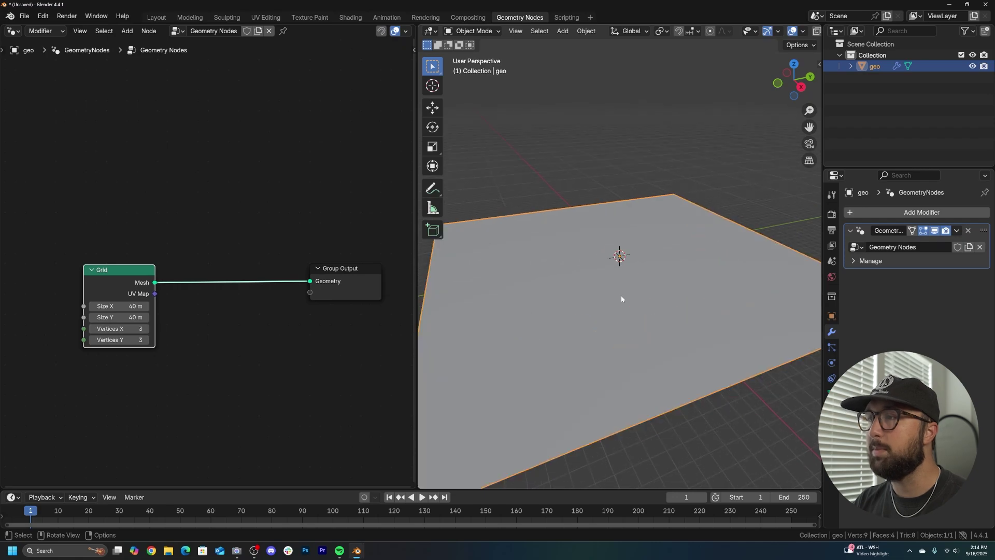
middle_drag(621, 298, 604, 326)
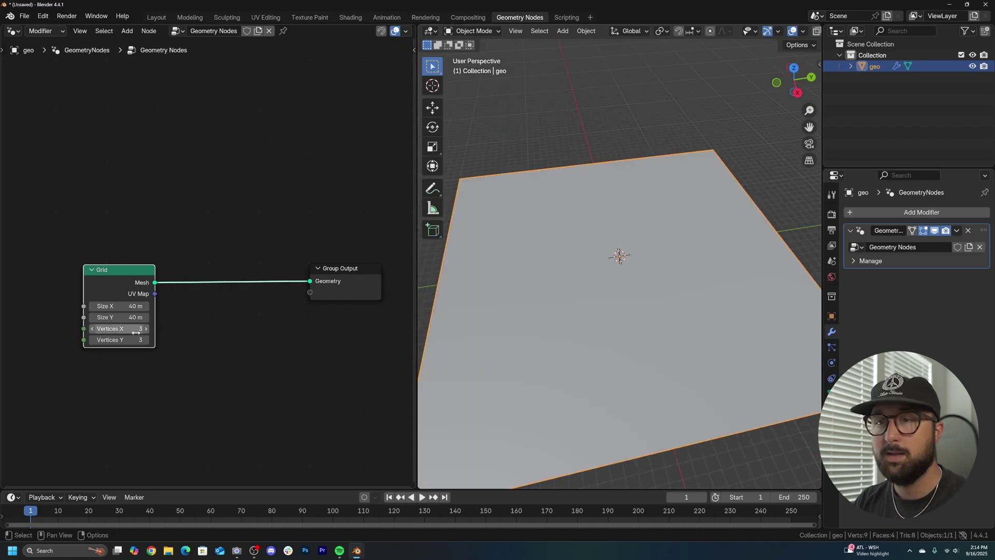
Set the Grid node's Vertices X and Vertices Y to 300.
drag(136, 332, 136, 341)
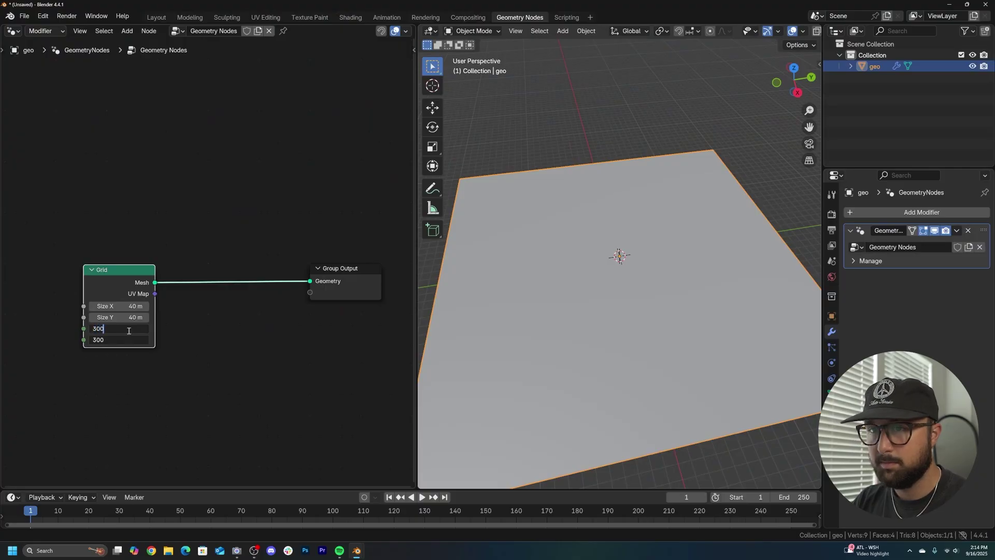
text(300)
key(Return)
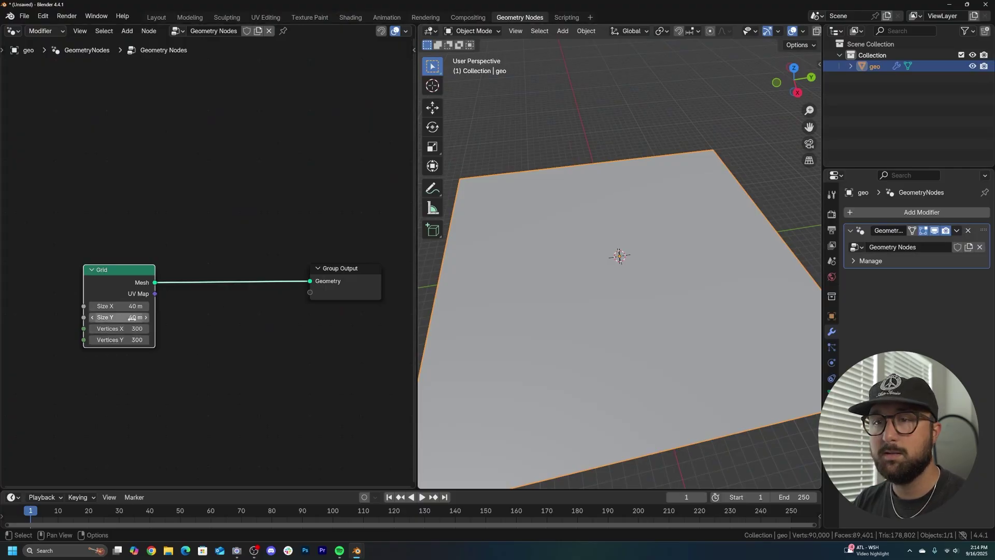
Examine the grid's mesh density in wireframe display, then return to solid shading.
scroll(776, 34, down, 3)
click(770, 31)
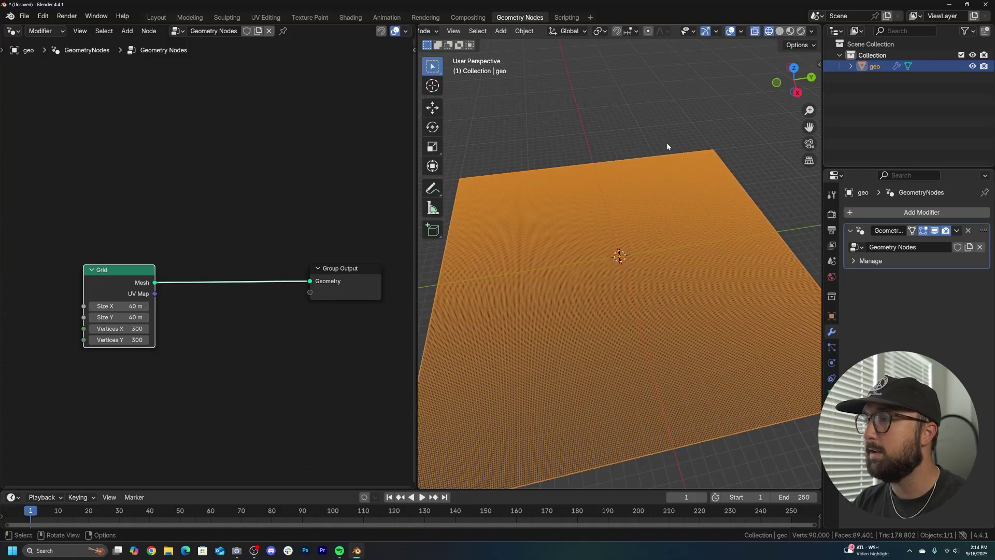
mouse_move(666, 147)
middle_down()
mouse_move(655, 244)
mouse_move(654, 167)
middle_up()
scroll(654, 168, down, 5)
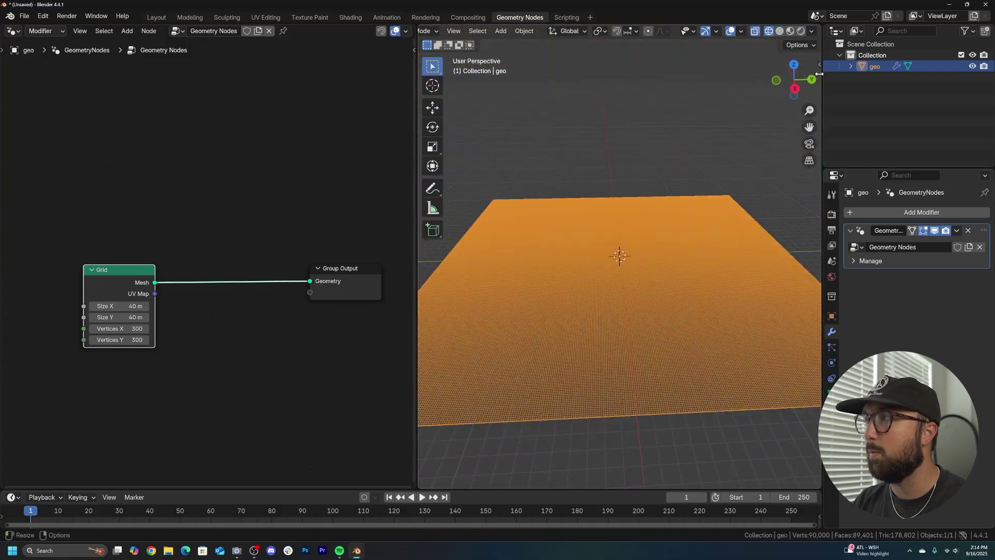
click(781, 31)
Insert a Set Position node between the Grid and Group Output nodes.
key(shift+a)
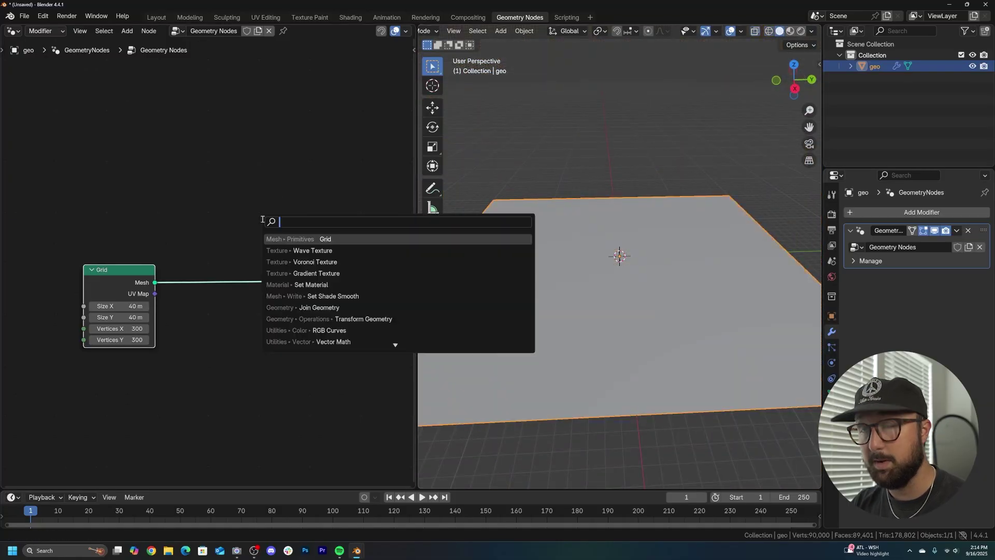
text(set po)
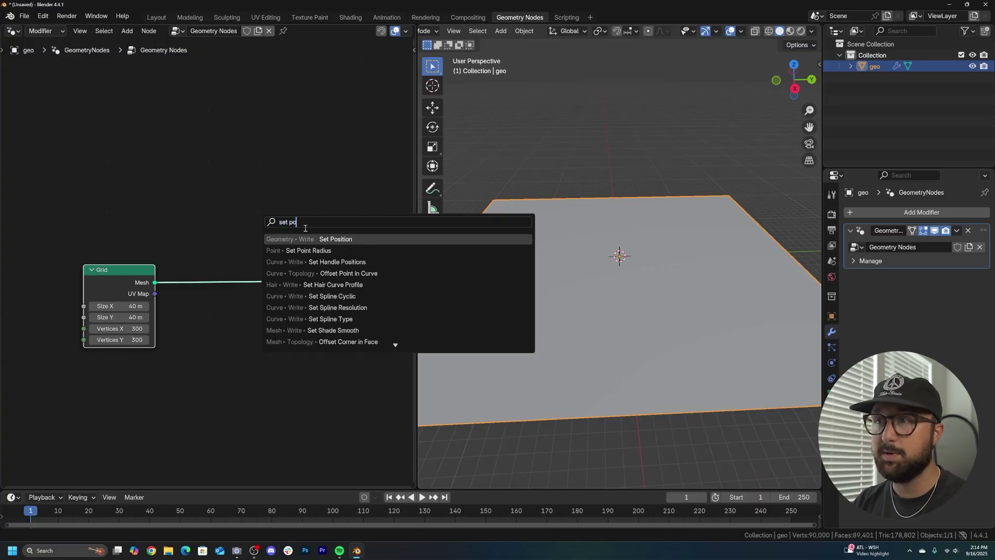
key(Return)
click(231, 233)
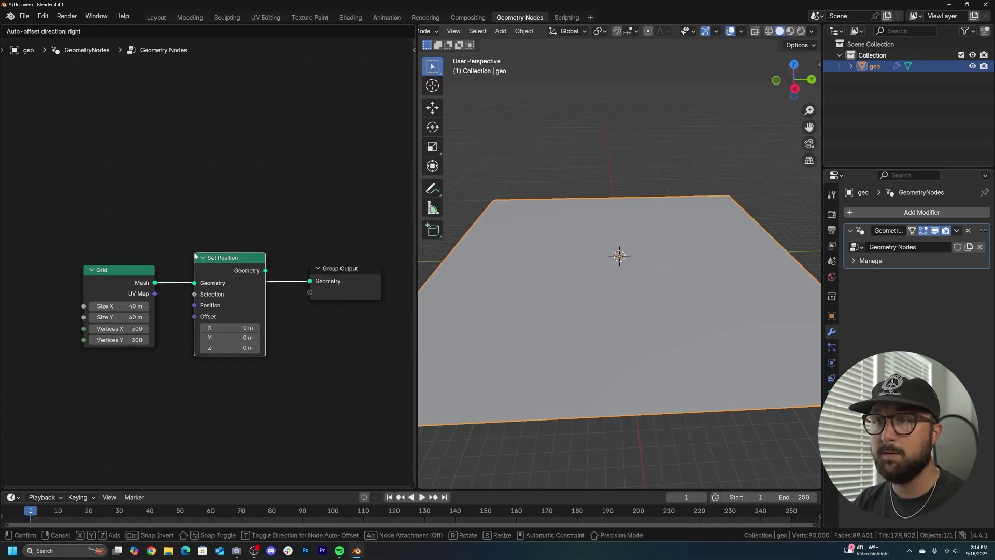
Add a Combine XYZ node below Set Position and link its Vector output to the Set Position node's Offset.
key(shift+a)
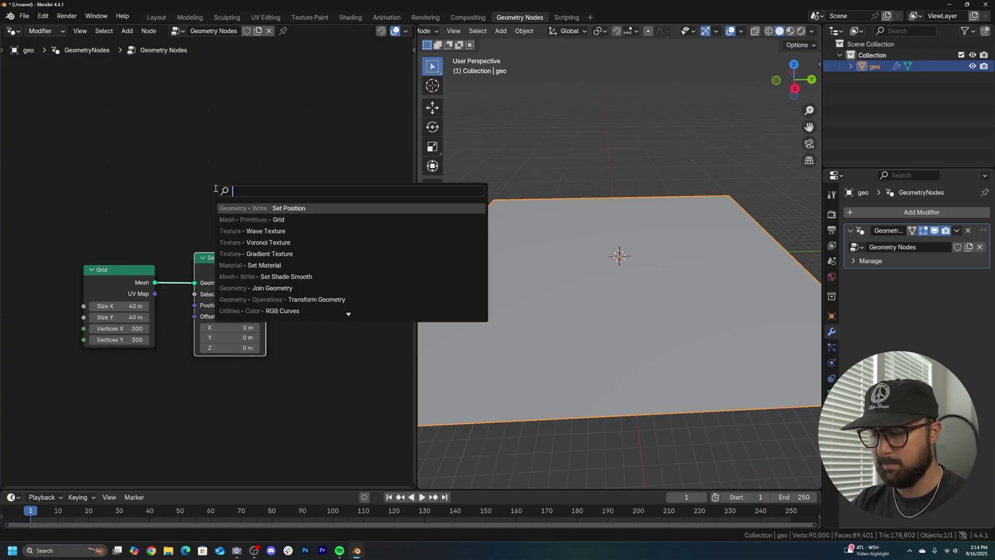
text(comb)
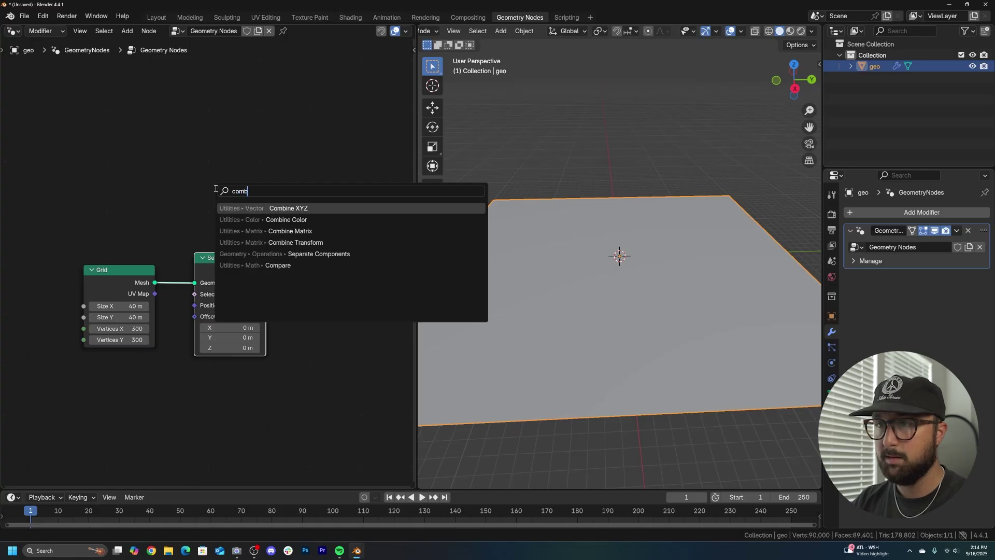
key(Return)
click(277, 387)
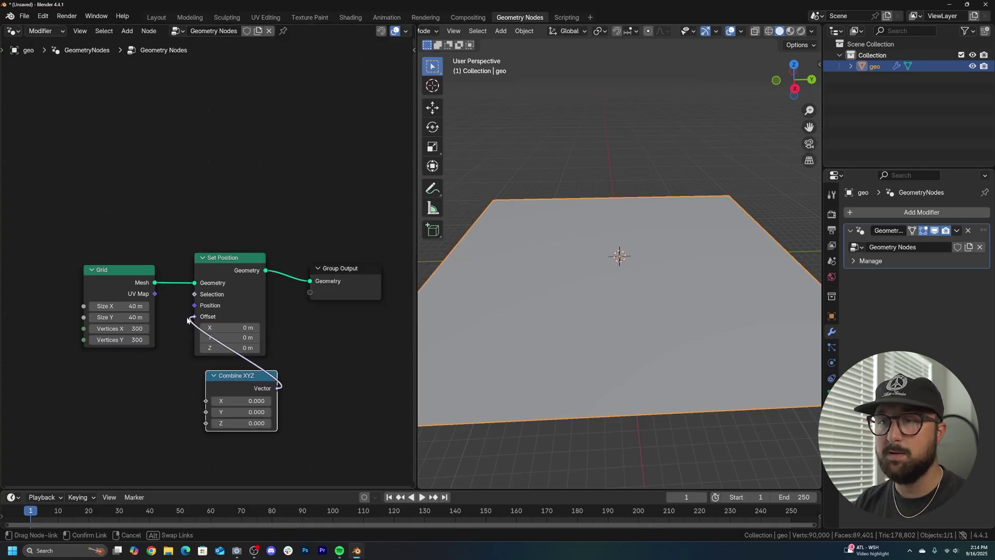
drag(188, 320, 191, 318)
drag(239, 375, 228, 339)
Add a Noise Texture node below the Grid node and link its Color output to the Z input of Combine XYZ.
key(shift+a)
text(n)
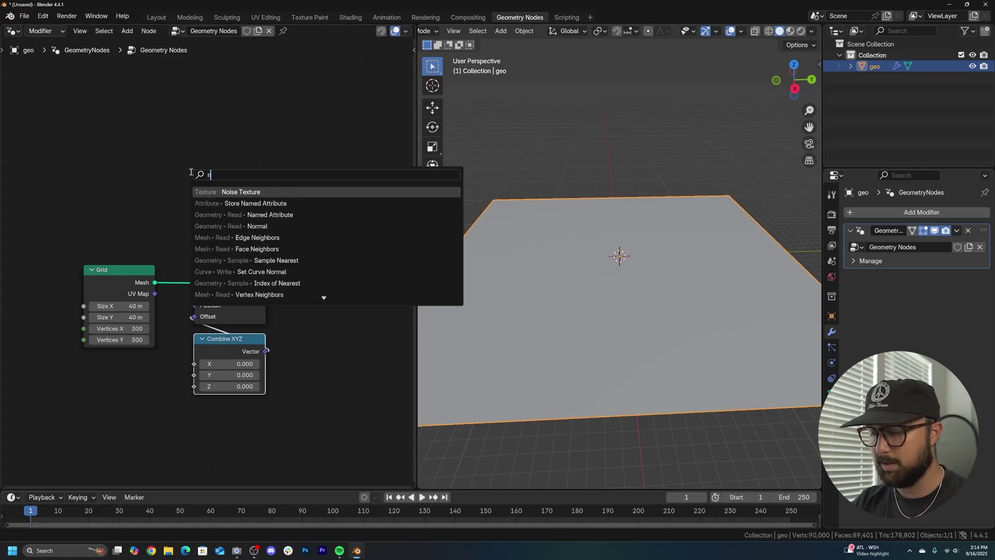
text(oi)
key(Return)
click(146, 381)
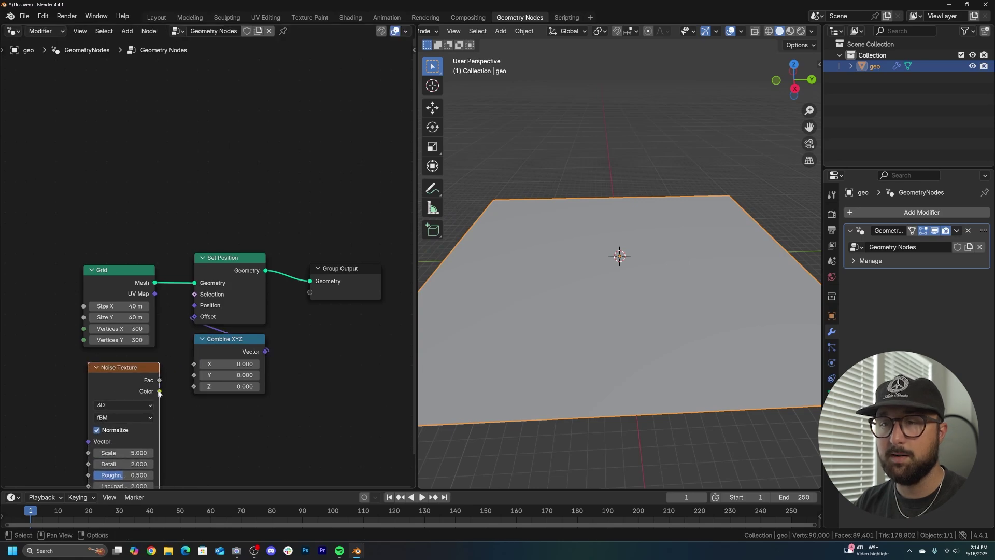
drag(182, 391, 193, 386)
middle_drag(192, 388, 212, 329)
Set the Noise Texture's type to Hetero Terrain and its Scale to 0.330.
click(143, 358)
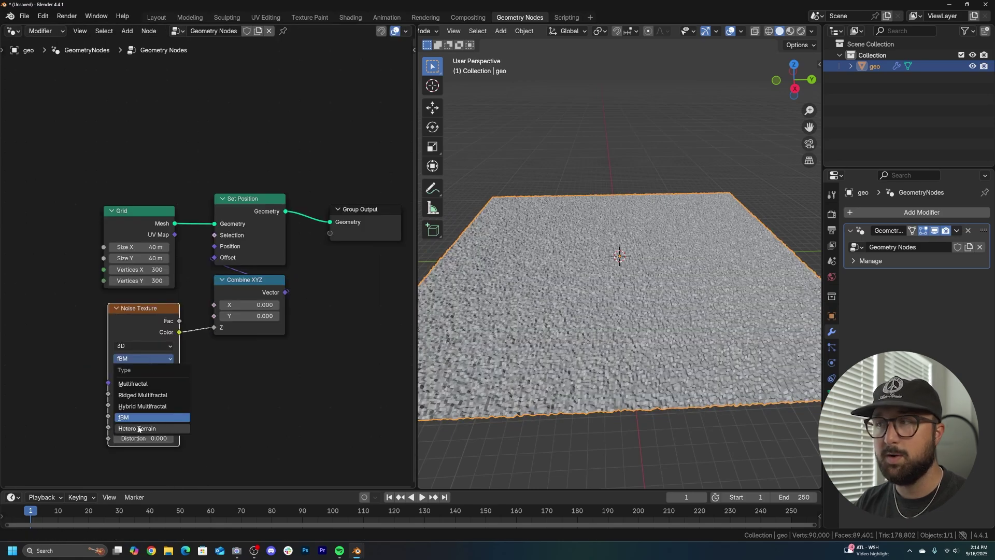
click(138, 429)
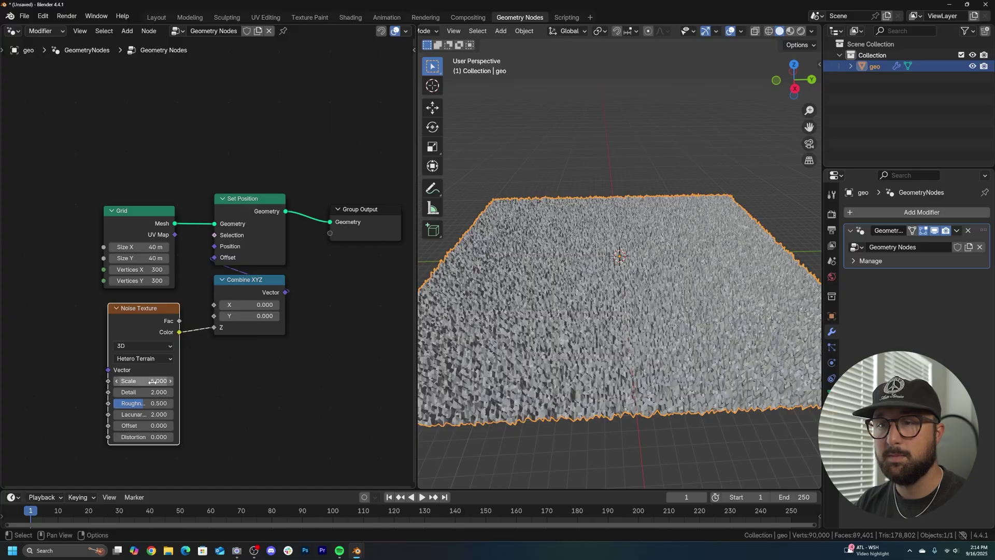
drag(152, 382, 119, 382)
Insert a Vector Math node between the Noise Texture and Combine XYZ nodes.
key(shift+a)
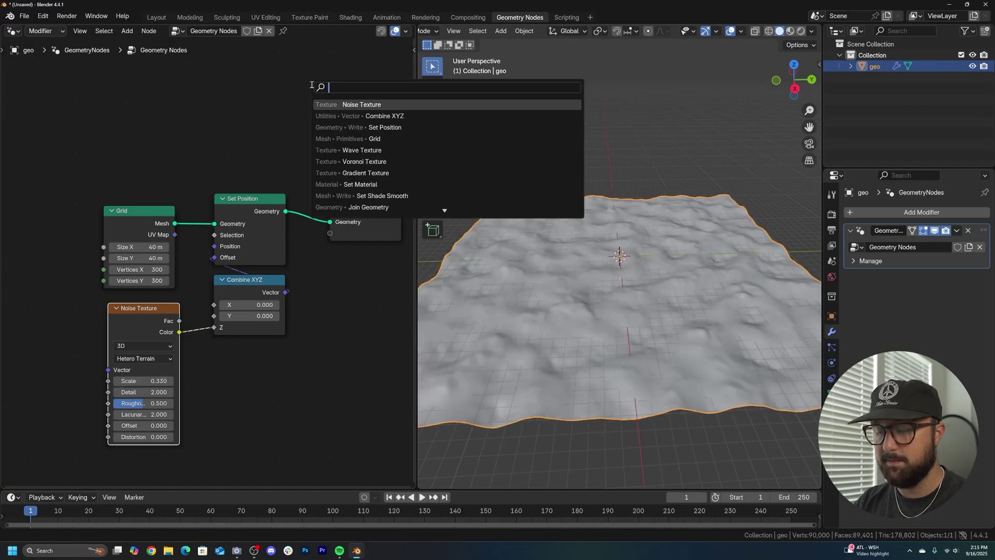
text(vect)
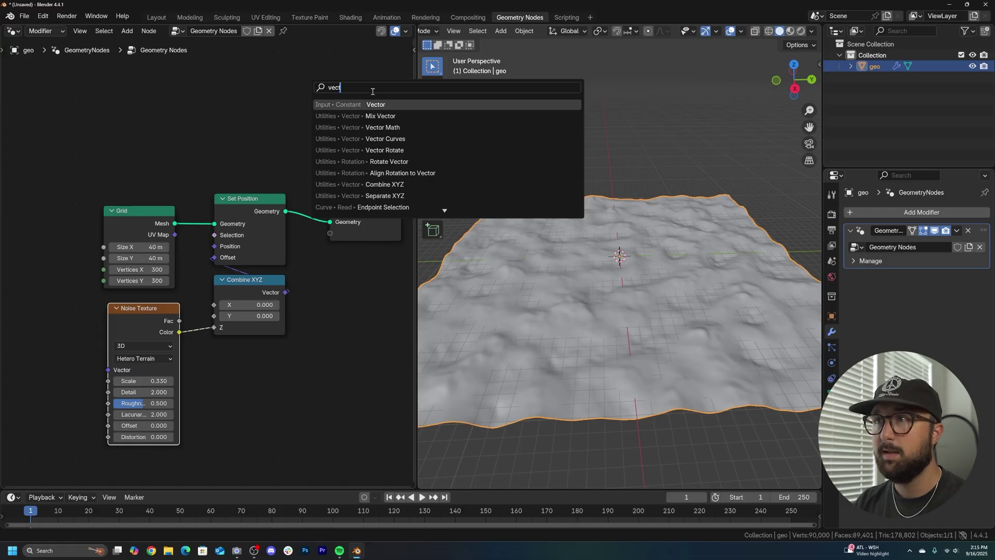
key(Down)
key(Down)
key(Return)
click(217, 330)
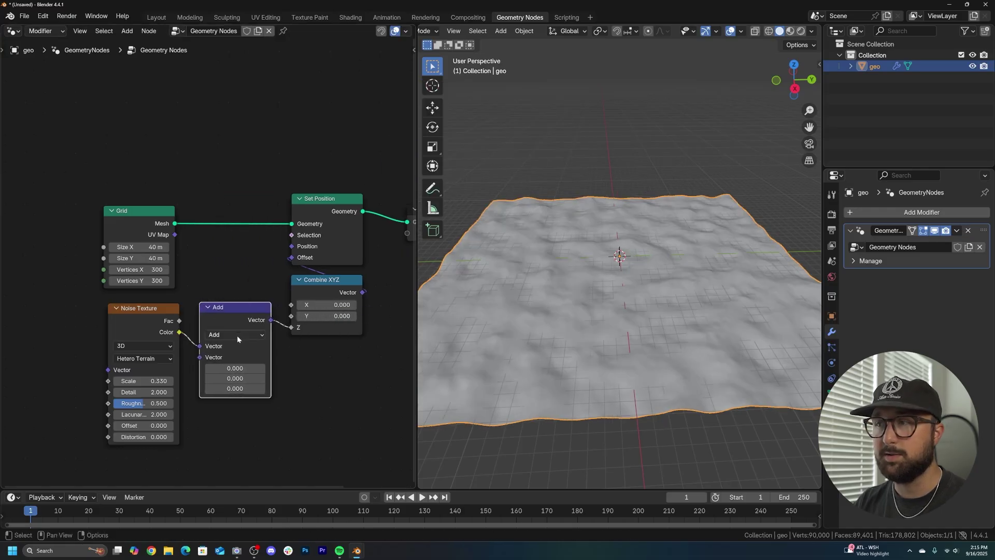
Switch the Vector Math node's operation to Scale and set its Scale value to 4.840.
click(238, 335)
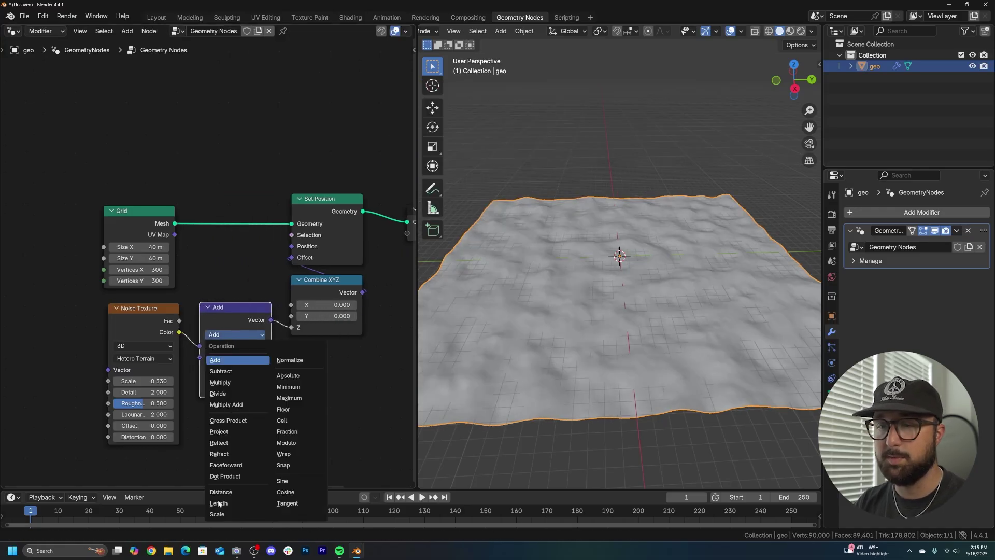
click(224, 515)
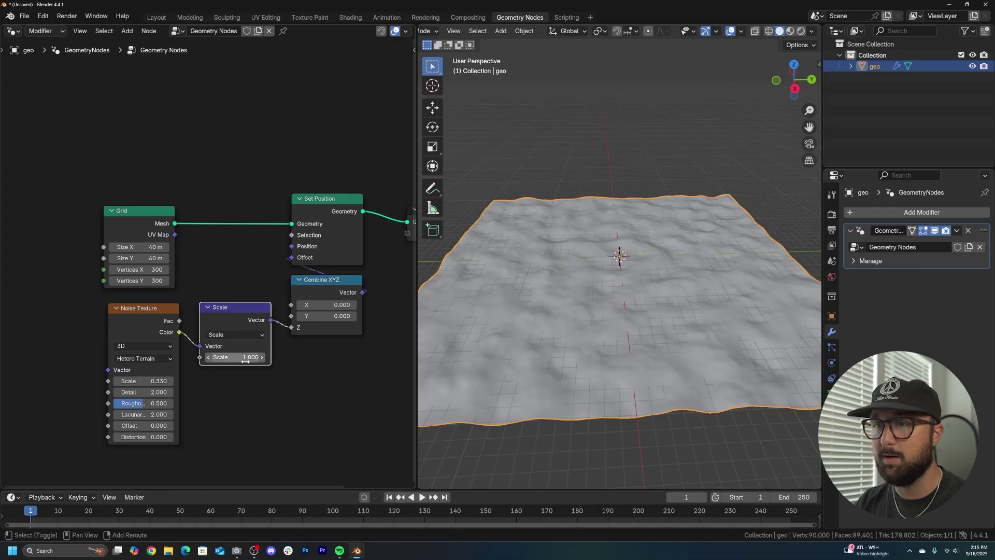
drag(246, 362, 313, 357)
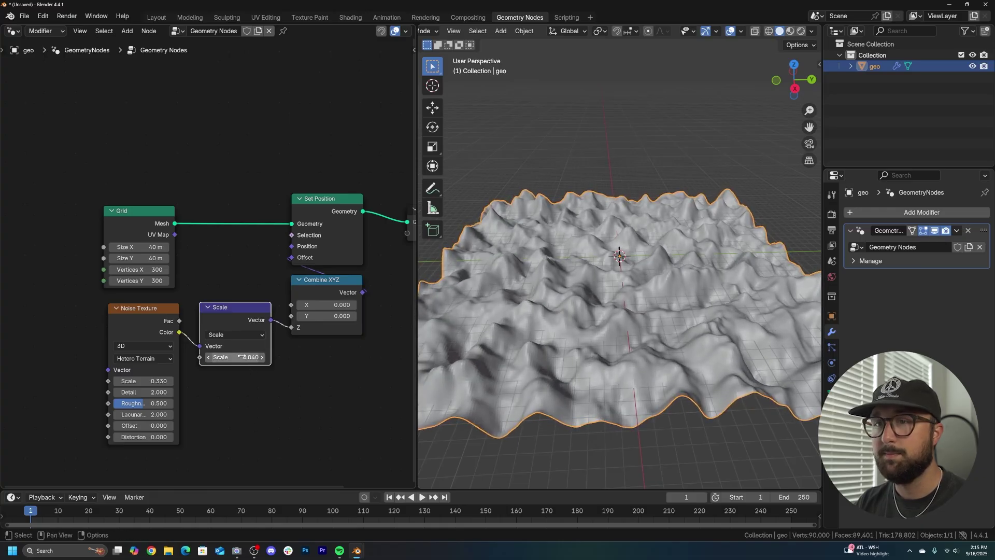
Inspect the displaced terrain from a low and a raised angle, and hide the viewport overlays.
middle_drag(715, 378, 736, 340)
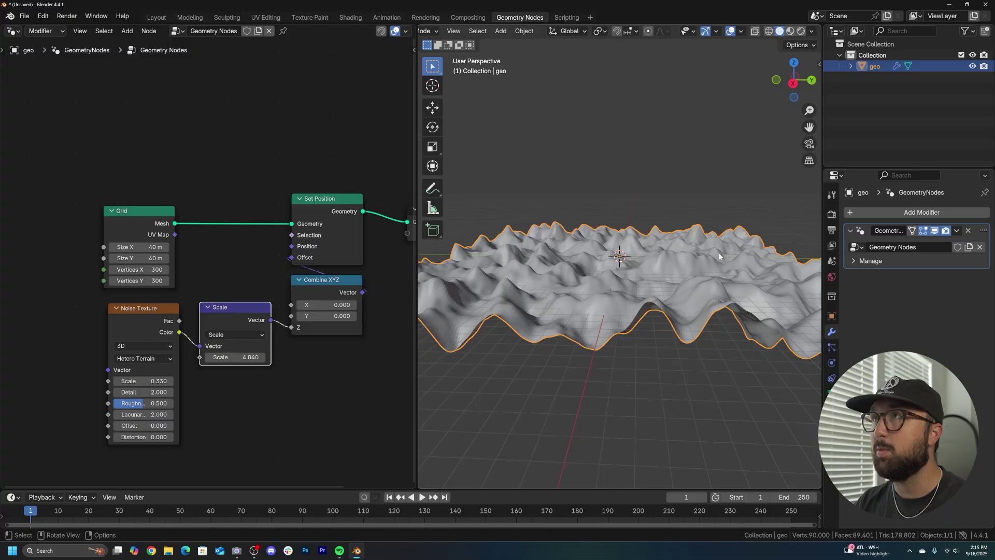
middle_drag(719, 253, 651, 306)
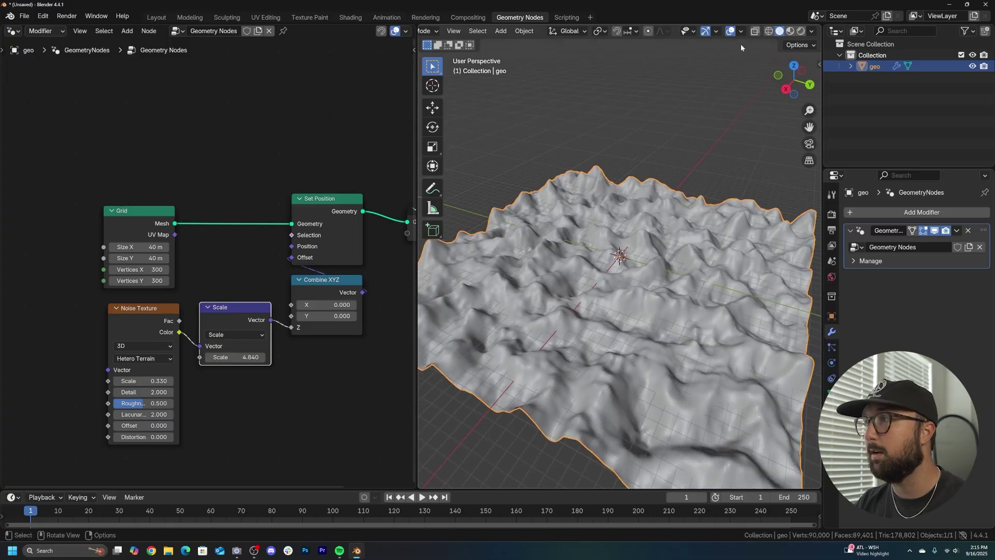
click(731, 31)
Move the Noise Texture node away to make room and insert an RGB Curves node between it and the vector Scale node.
drag(144, 316, 62, 333)
key(shift+a)
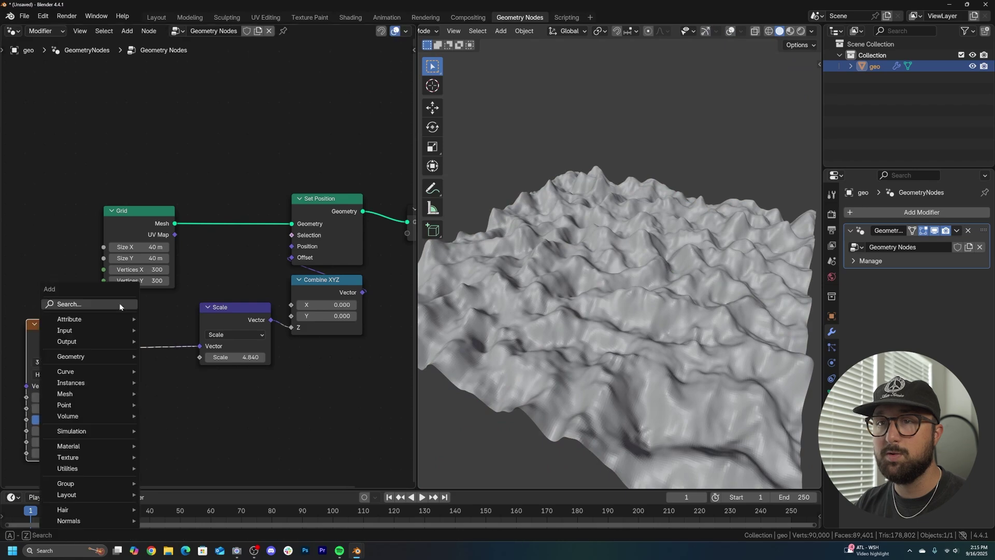
click(120, 304)
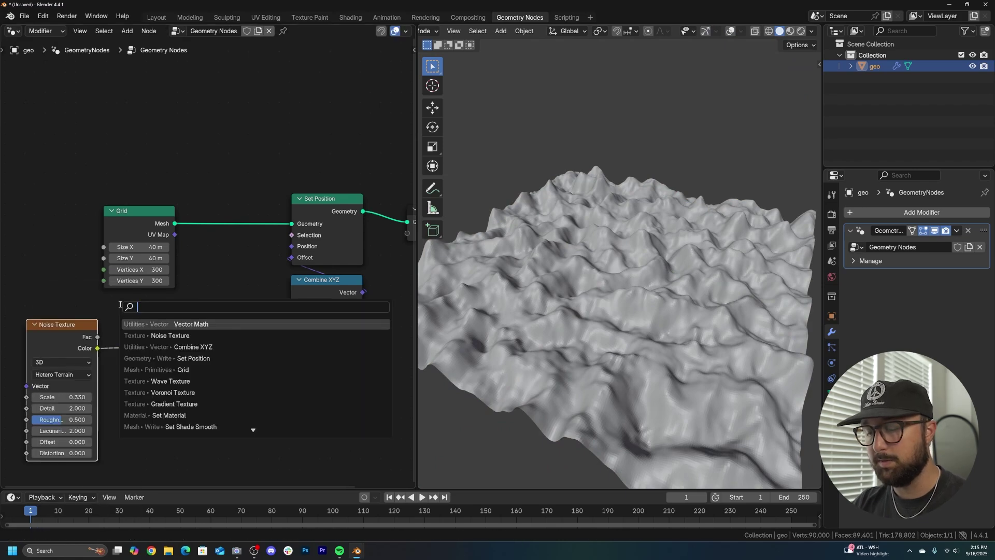
text(rgb c)
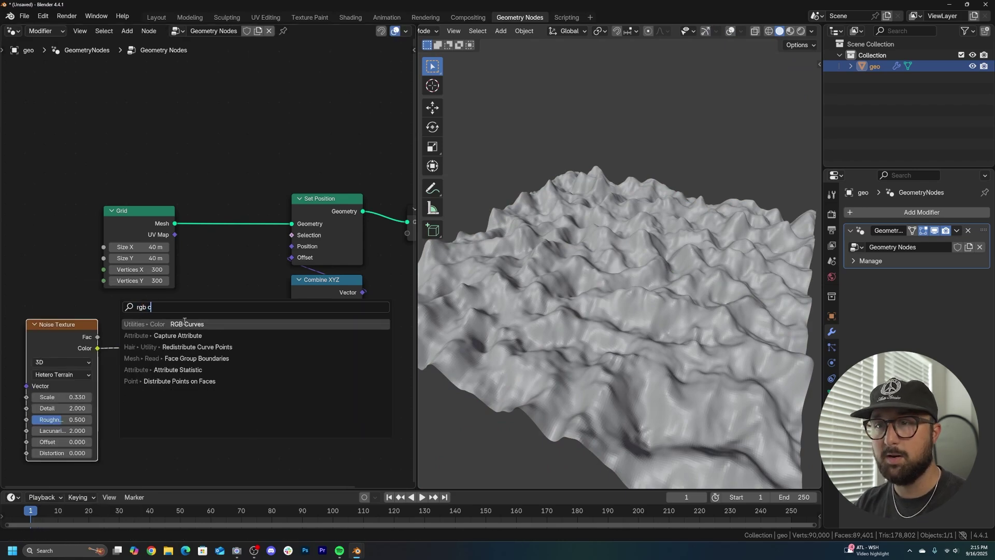
click(184, 323)
click(137, 324)
middle_drag(191, 384, 215, 265)
Add three control points along the RGB Curves diagonal, at about 0.18, 0.35 and 0.75.
scroll(238, 225, up, 12)
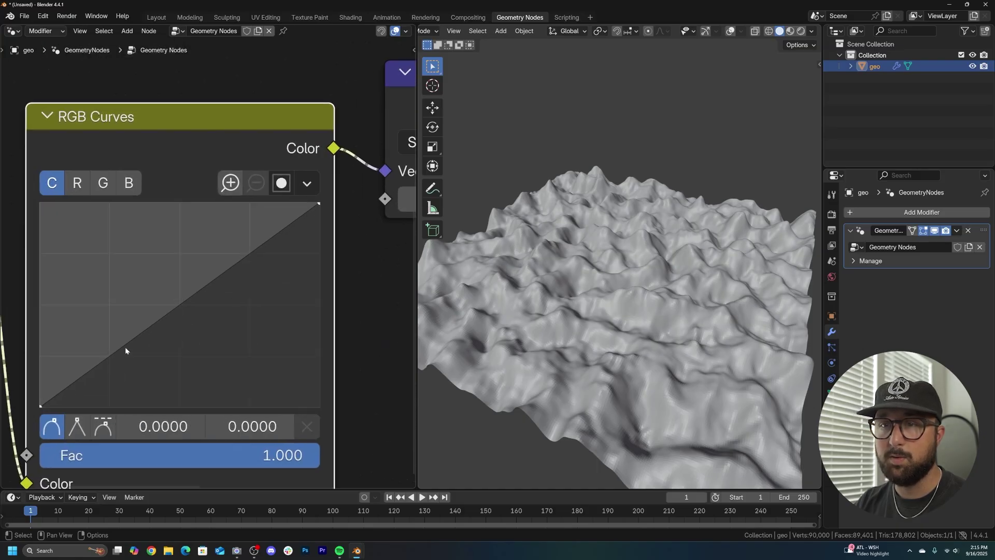
click(136, 335)
click(250, 252)
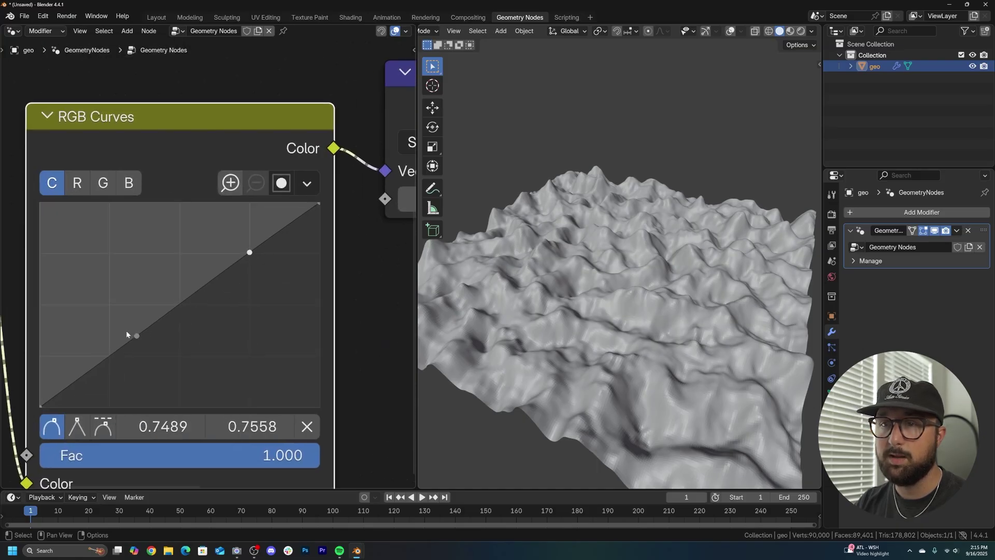
middle_drag(105, 356, 219, 315)
click(202, 331)
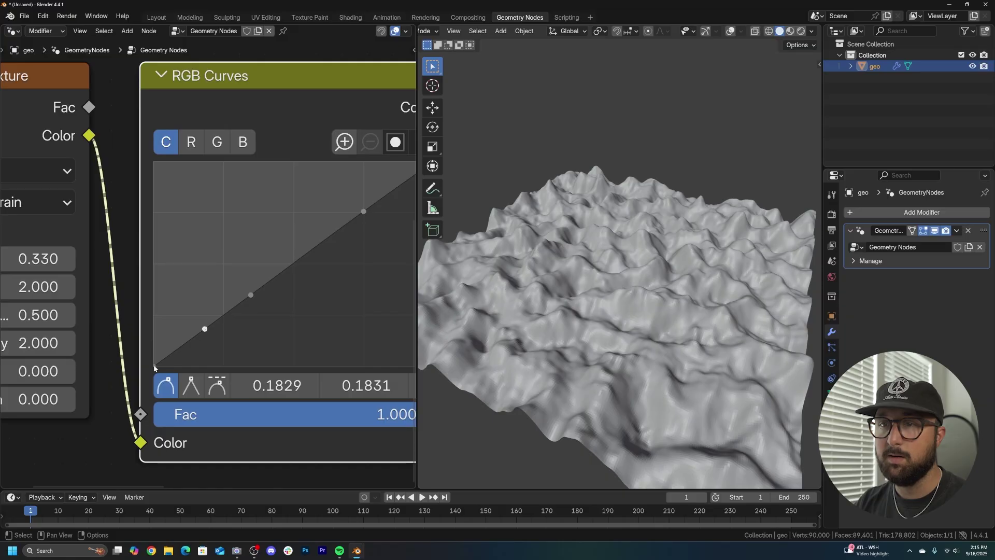
Raise the curve's start point to about 0.09 and shift the lowest added point to 0.2021, 0.1860 to flatten the valleys.
drag(154, 365, 155, 342)
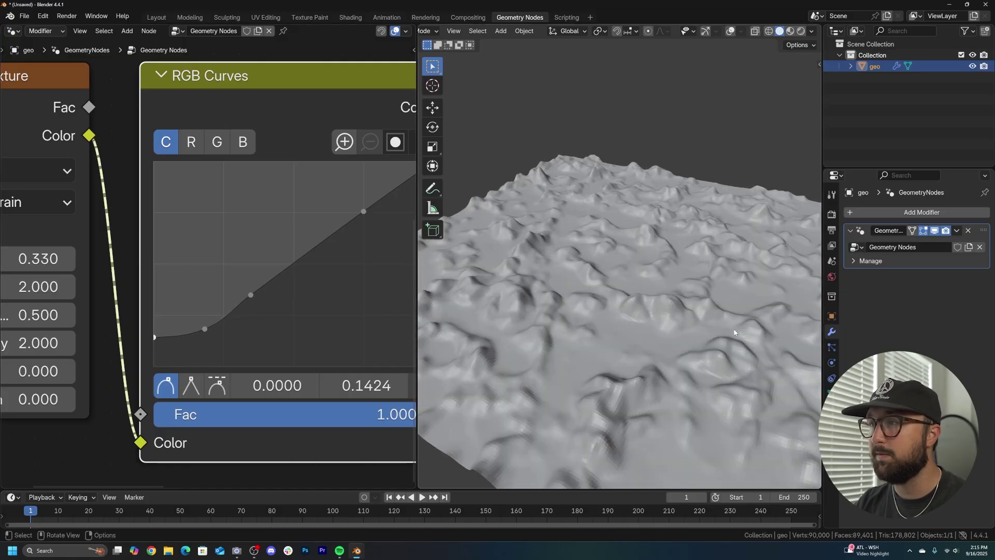
drag(154, 350, 155, 348)
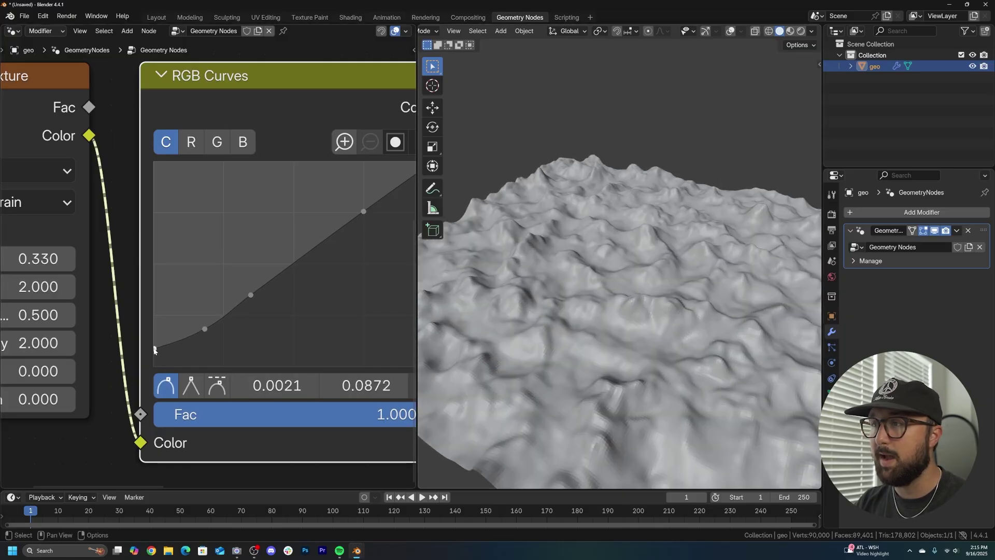
drag(205, 329, 211, 332)
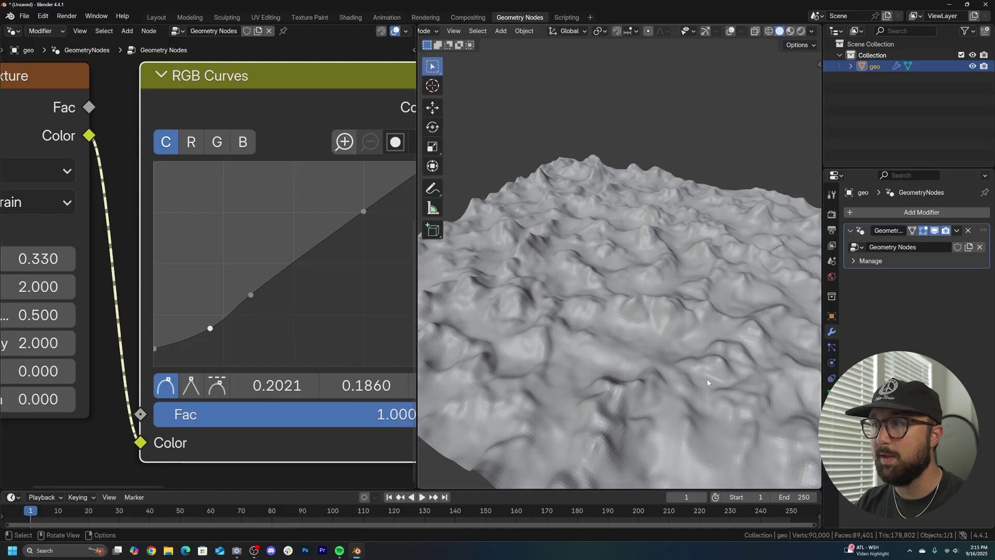
Compare the terrain's valleys from the side with the RGB Curves node muted and unmuted.
middle_drag(707, 378, 688, 276)
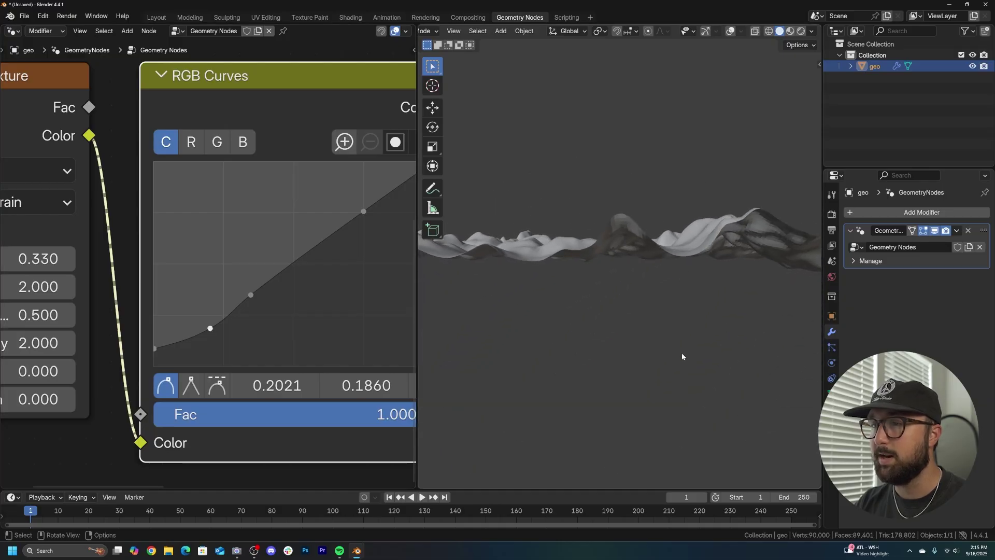
key(m)
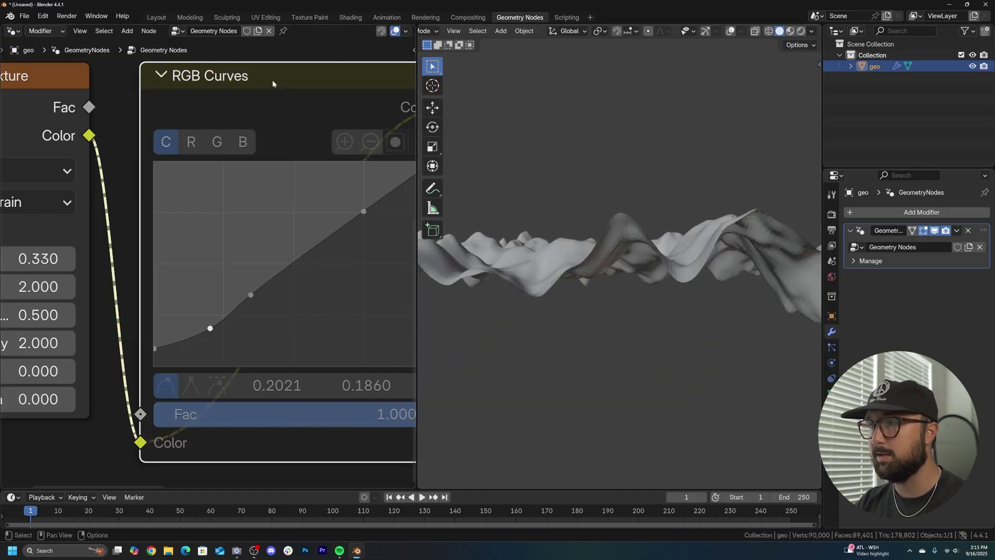
key(m)
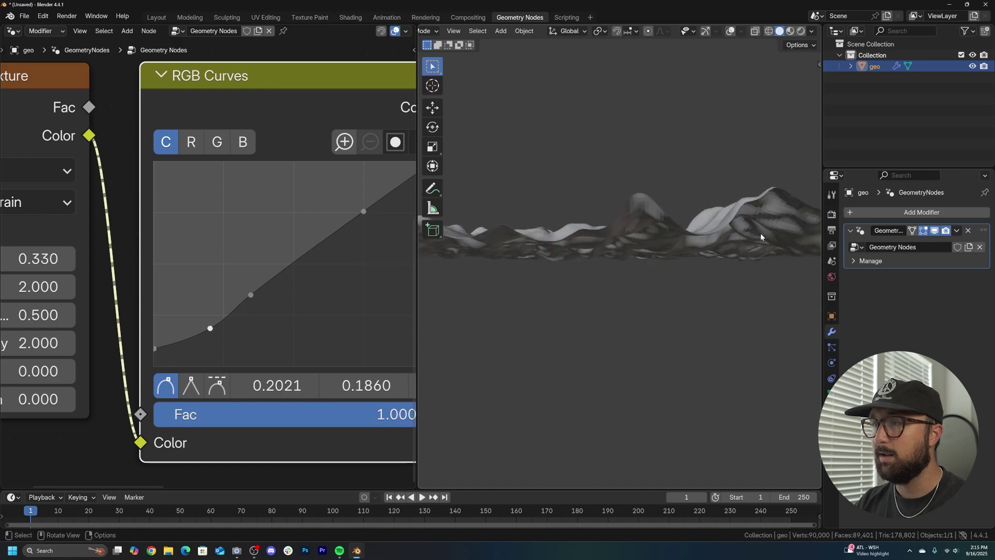
key(m)
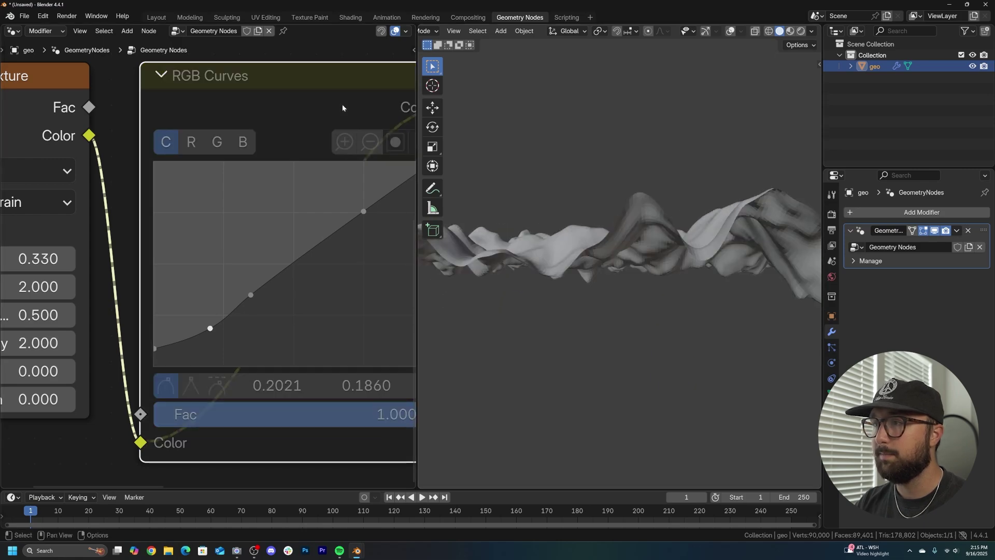
middle_drag(562, 158, 690, 247)
Set the vector Scale node's value to 6.260 and the Noise Texture's Scale to 0.300.
scroll(277, 262, down, 4)
middle_drag(345, 238, 218, 270)
drag(364, 219, 412, 219)
middle_drag(229, 270, 408, 275)
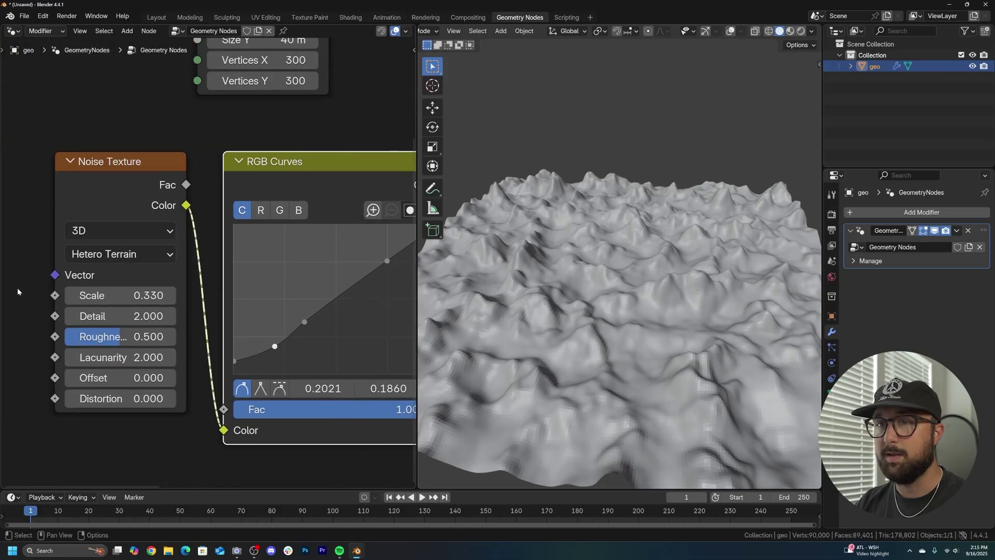
mouse_move(119, 295)
mouse_down()
mouse_move(150, 295)
mouse_move(118, 294)
mouse_up()
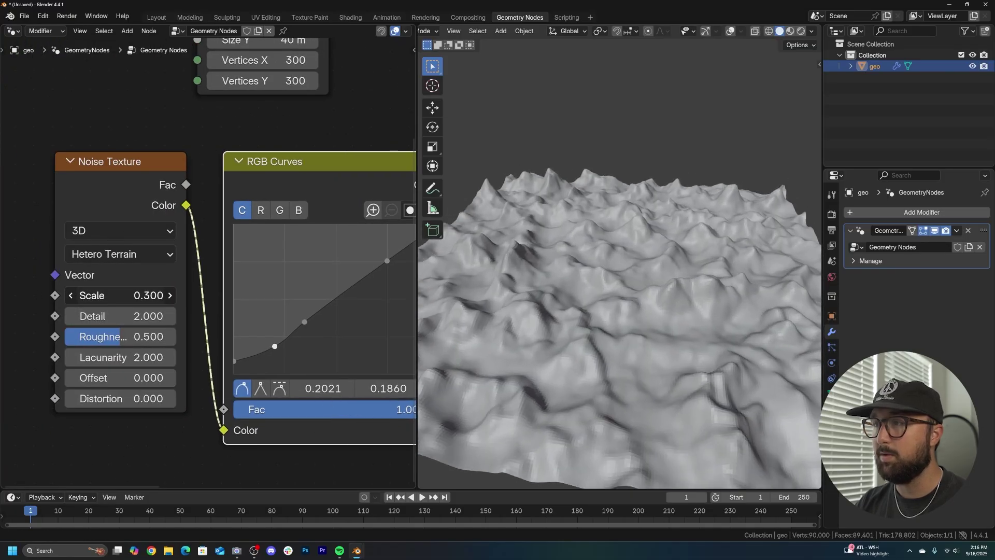
middle_drag(634, 332, 615, 359)
Insert a Set Shade Smooth node between the Set Position and Group Output nodes.
scroll(615, 359, down, 5)
middle_drag(394, 266, 1, 416)
middle_drag(290, 231, 271, 301)
scroll(676, 341, up, 7)
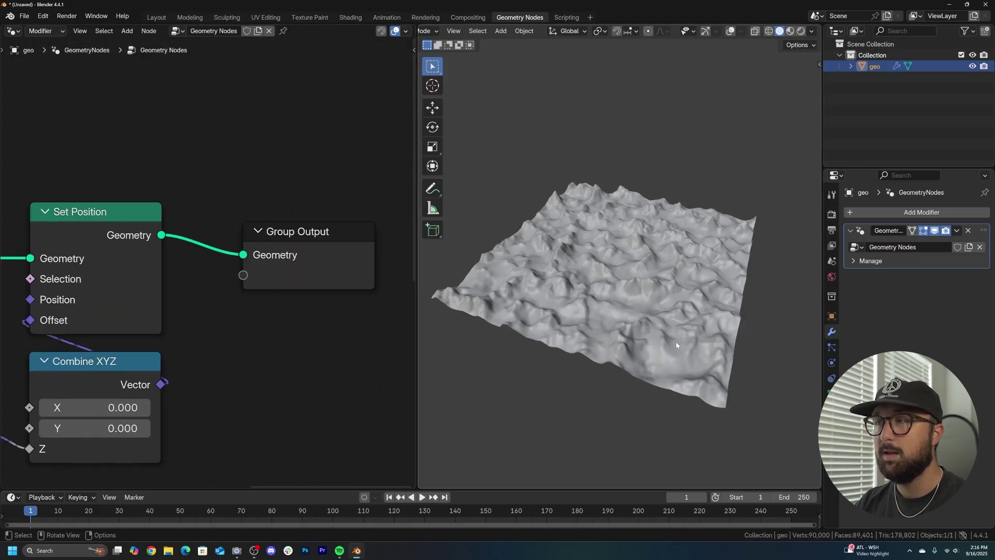
key(shift+a)
text(set s)
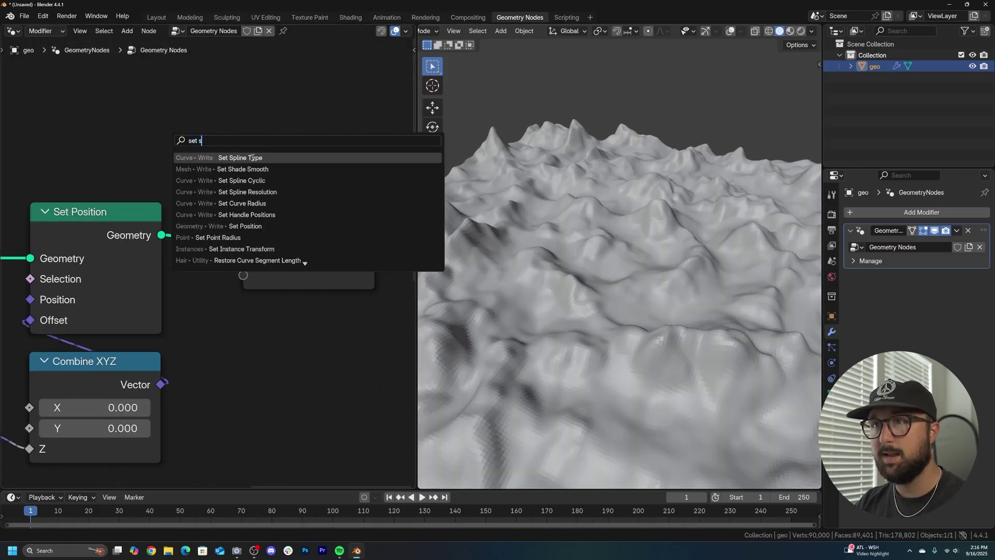
click(252, 169)
click(196, 210)
Move the Group Output and Set Shade Smooth nodes farther from the Set Position node to free space between them.
middle_drag(275, 247, 158, 256)
scroll(158, 256, down, 2)
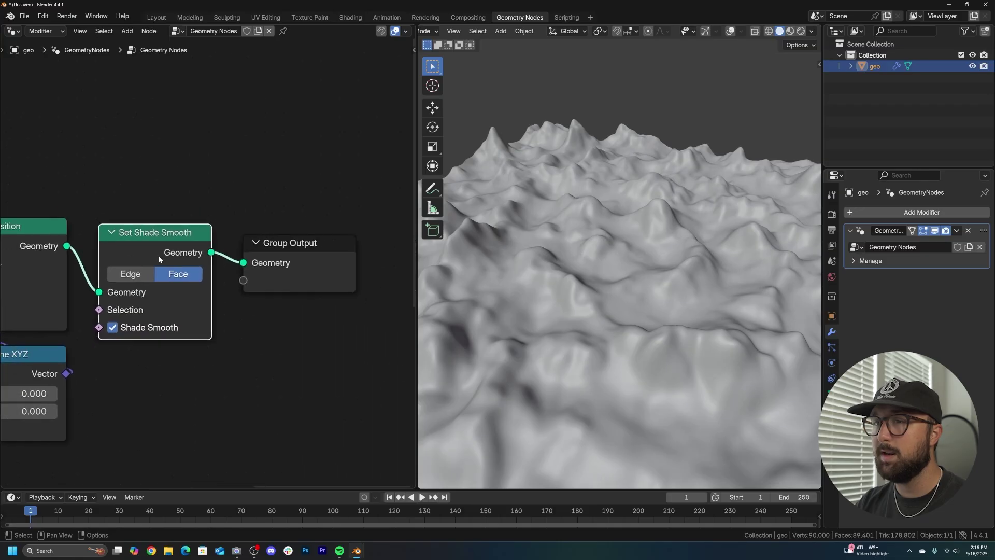
drag(279, 260, 363, 262)
scroll(269, 281, down, 3)
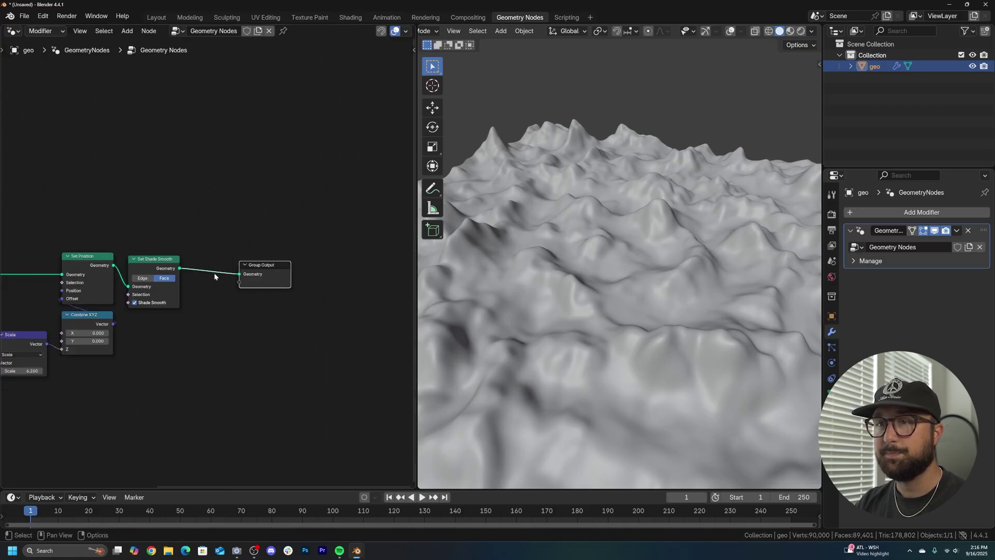
drag(320, 235, 144, 316)
key(g)
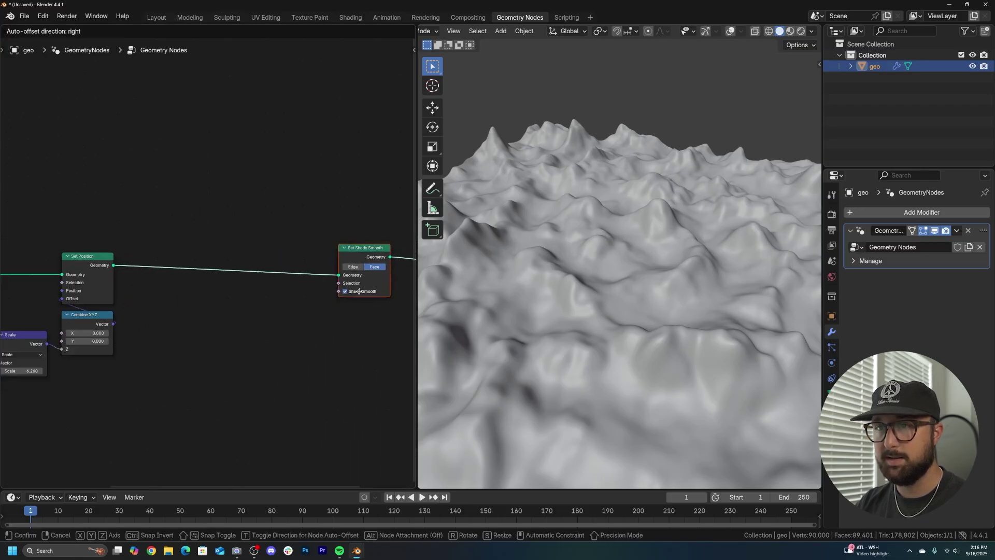
click(402, 302)
Turn the viewport overlays on and view the smoothed terrain from another angle.
scroll(637, 252, down, 5)
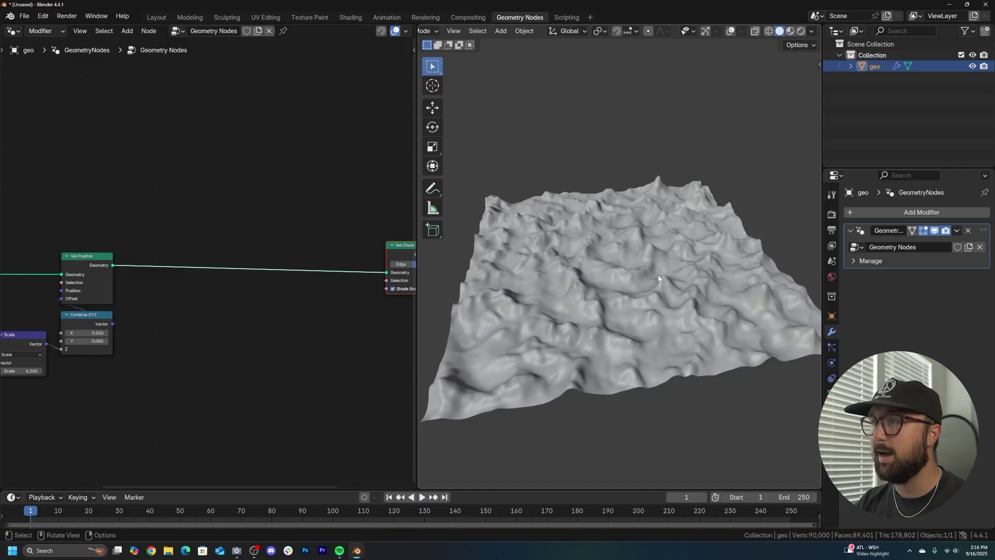
click(731, 31)
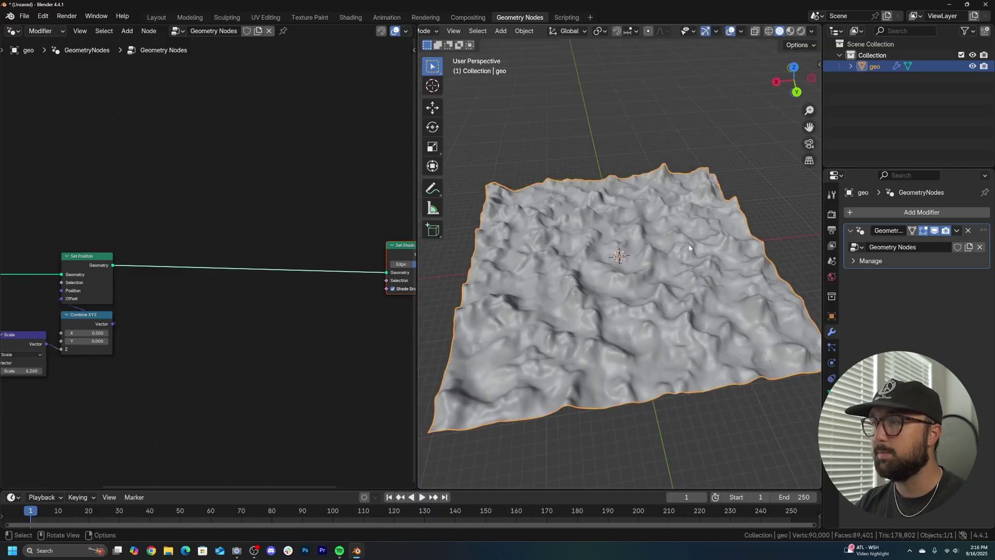
middle_drag(689, 248, 644, 282)
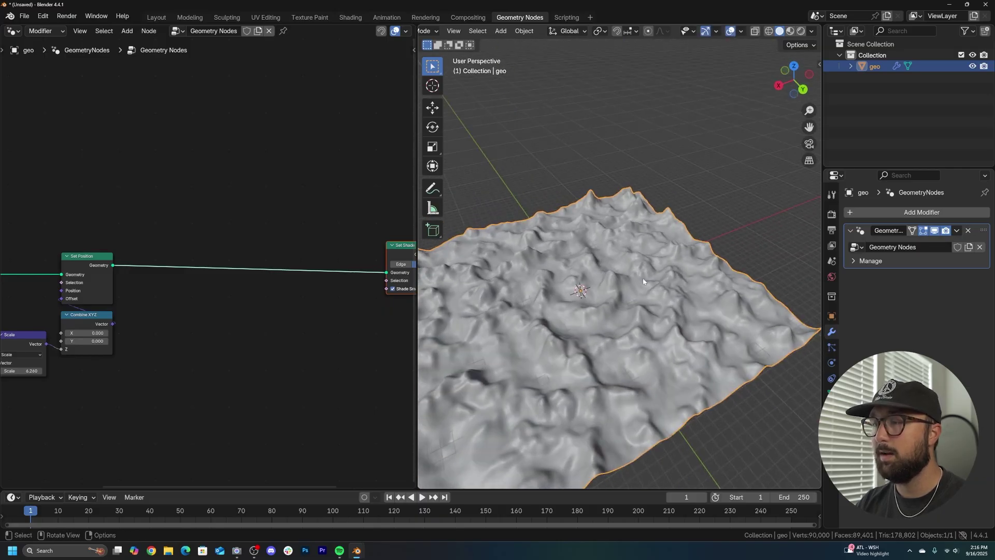
scroll(620, 249, up, 3)
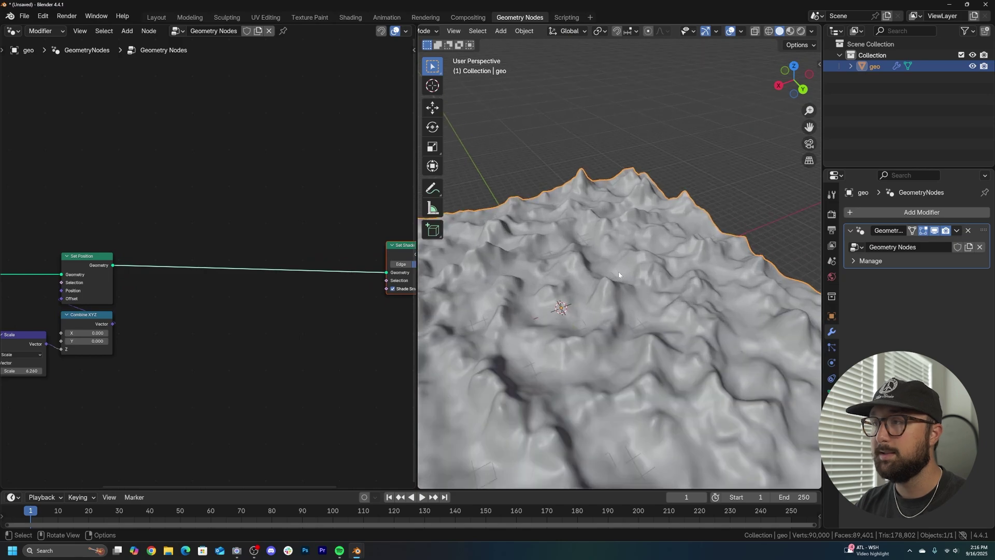
Insert a Transform Geometry node between the Set Position and Set Shade Smooth nodes.
scroll(237, 229, up, 1)
key(shift+a)
text(trans)
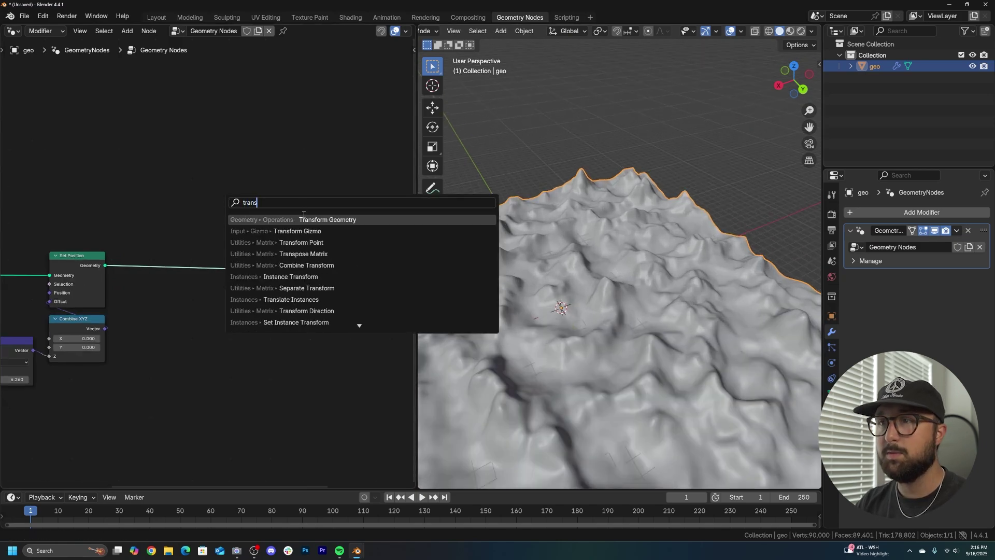
key(Return)
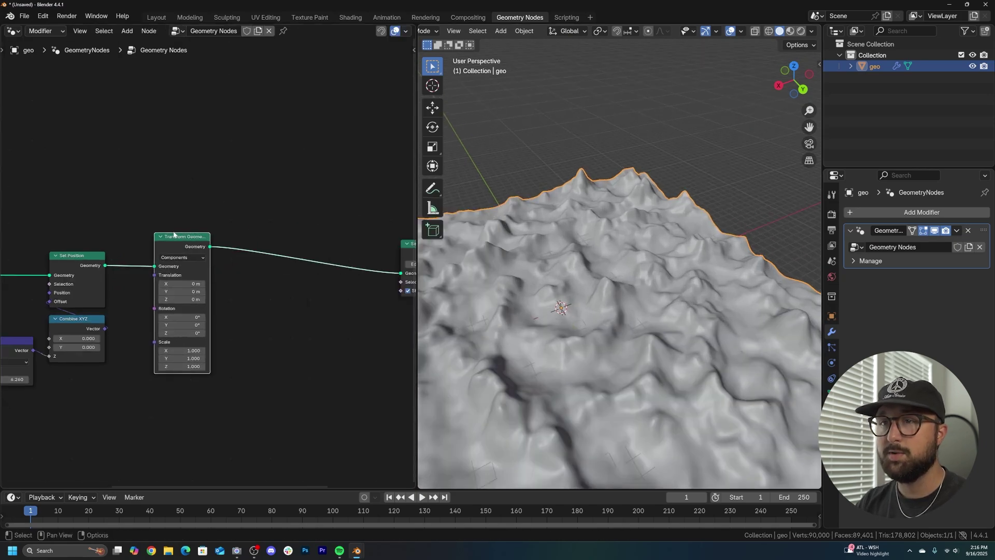
Insert a Join Geometry node after Transform Geometry, link Set Position's geometry directly into it, and place Transform Geometry above that link.
click(272, 207)
key(shift+a)
text(join)
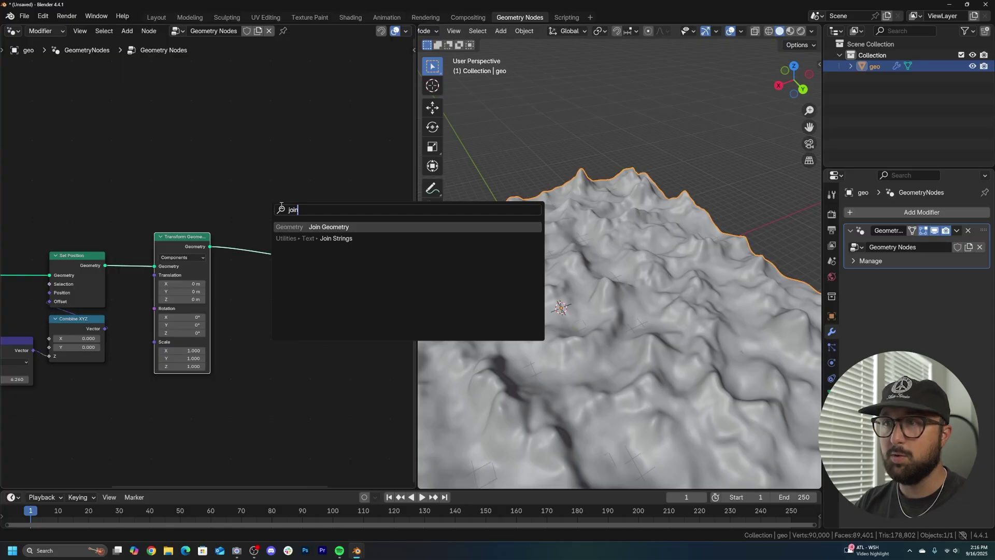
key(Return)
click(284, 250)
drag(105, 265, 255, 265)
drag(181, 242, 172, 156)
Set the Transform Geometry node's Translation X to 40 m to offset the terrain copy beside the original.
scroll(643, 324, down, 5)
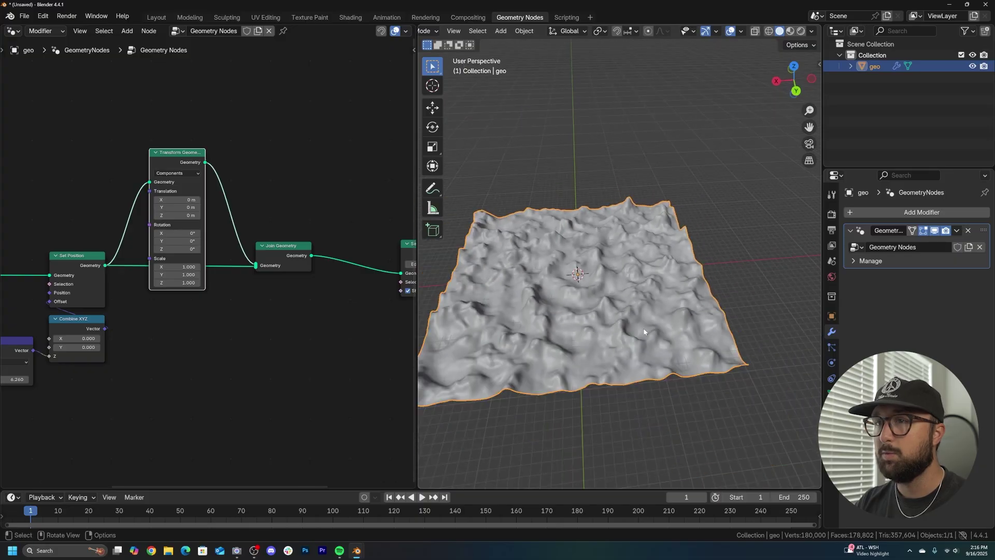
middle_drag(74, 269, 289, 273)
scroll(191, 253, up, 5)
mouse_move(203, 198)
mouse_down()
mouse_move(244, 198)
mouse_move(239, 210)
mouse_move(199, 198)
mouse_up()
key(ctrl+z)
key(ctrl+z)
text(40)
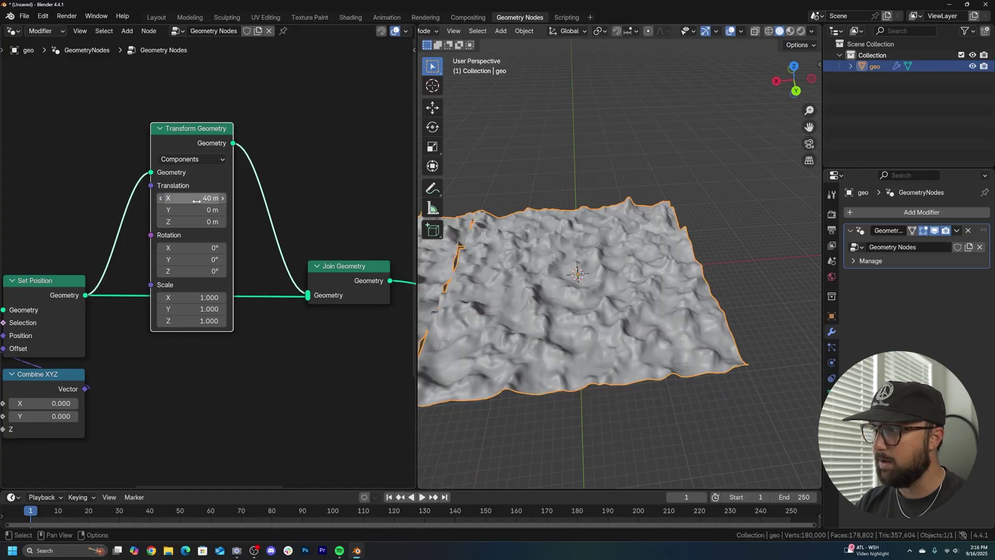
key(Return)
middle_drag(534, 338, 705, 329)
scroll(674, 306, up, 6)
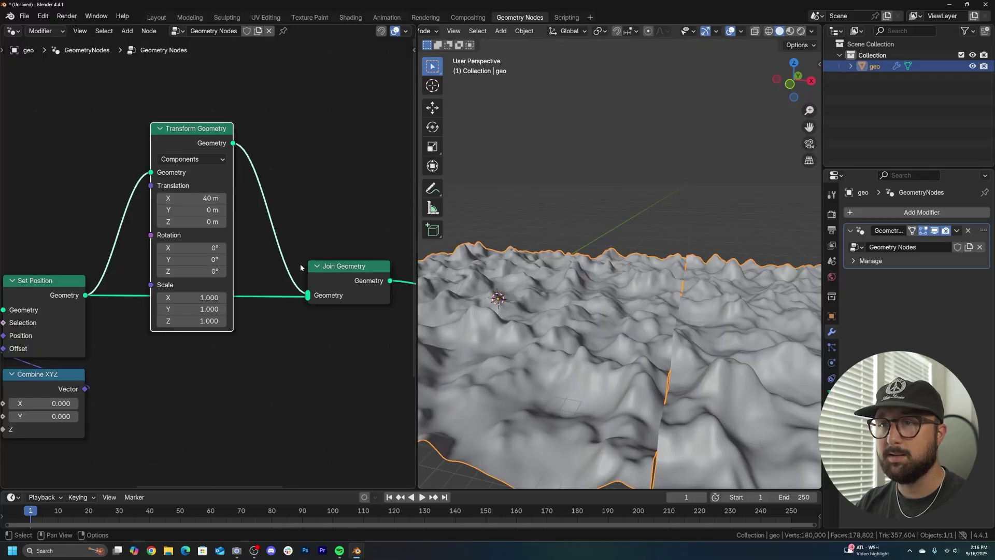
Set the Transform Geometry node's Scale X to -1 to mirror the terrain copy against the original.
click(207, 298)
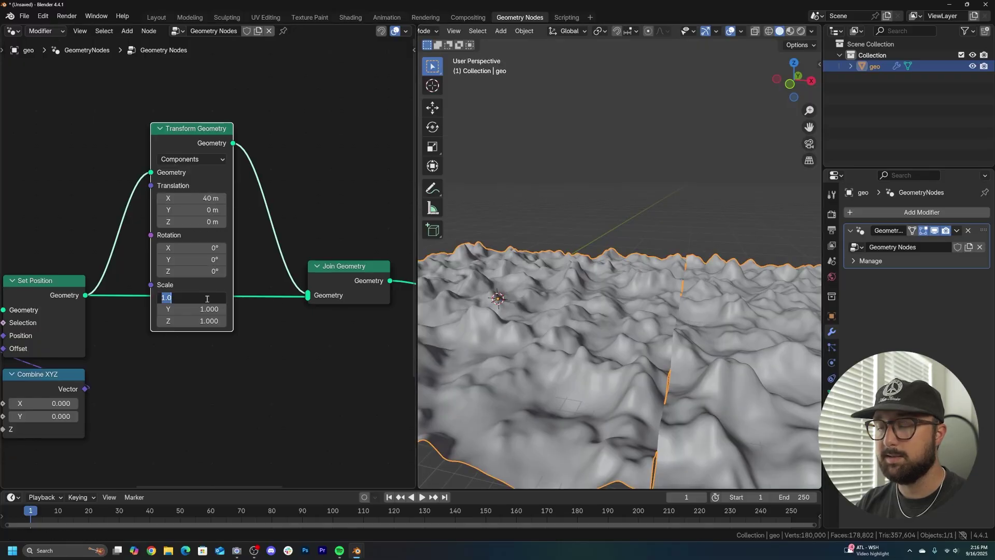
text(-1)
key(Return)
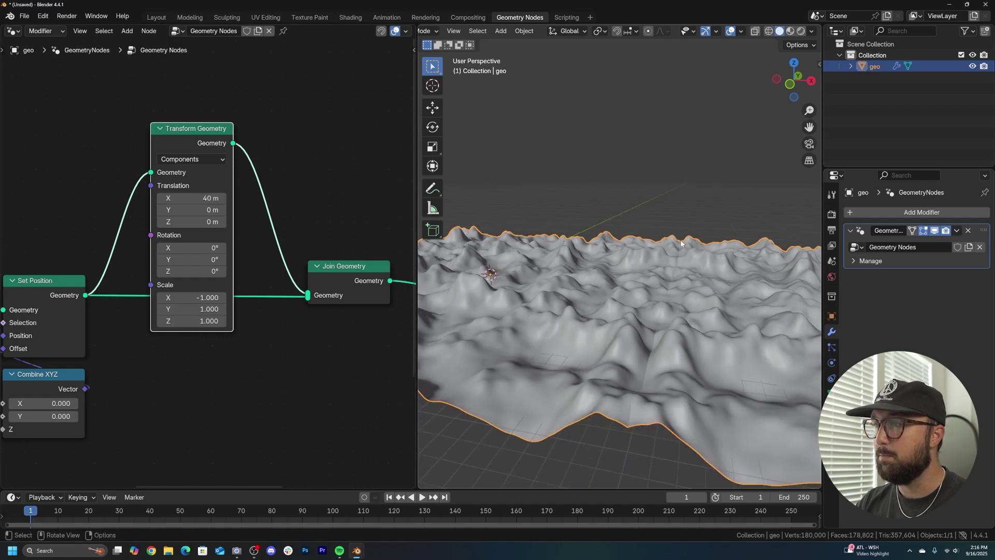
scroll(682, 244, down, 6)
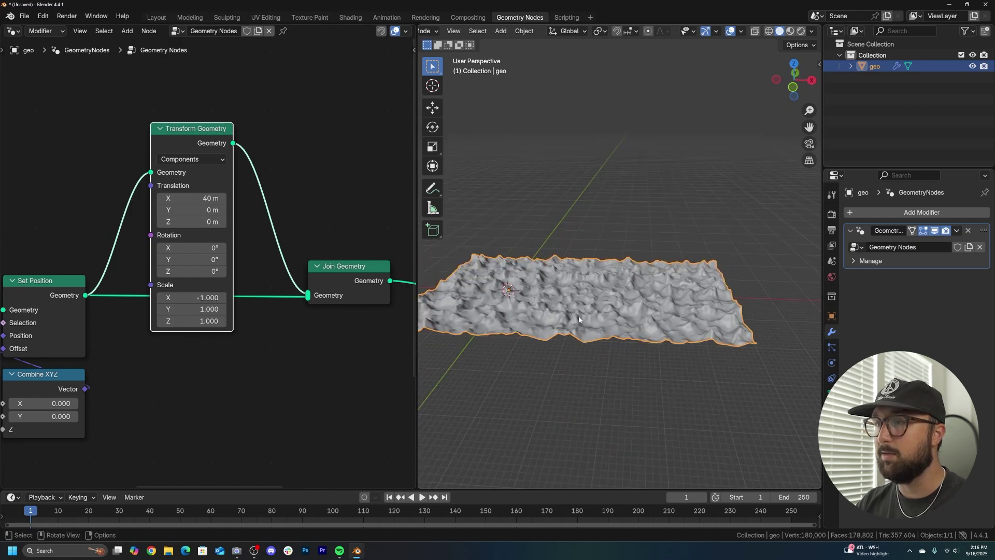
Insert a second Transform Geometry node between the Join Geometry and Set Shade Smooth nodes.
middle_drag(330, 266, 147, 277)
scroll(147, 277, down, 4)
key(shift+a)
click(226, 182)
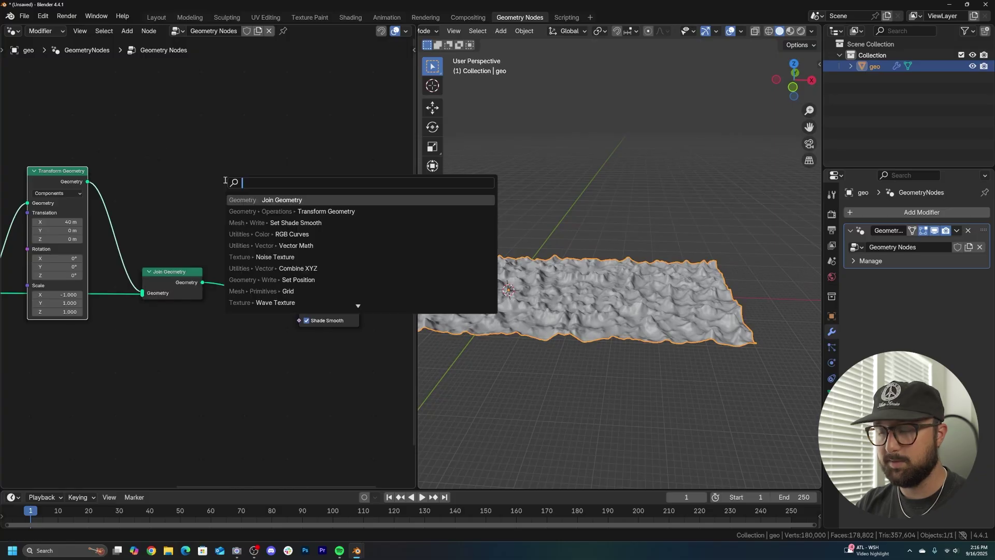
text(trans)
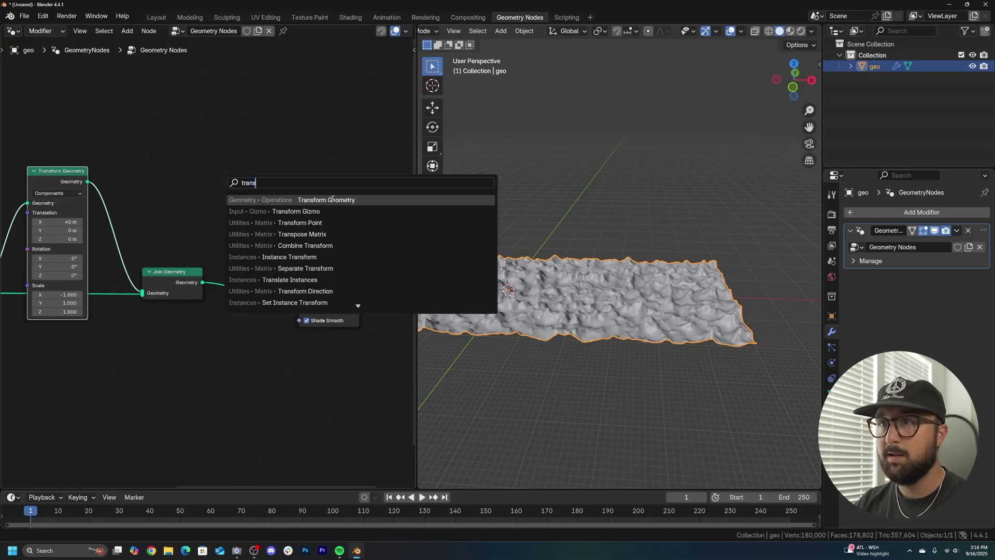
click(333, 199)
click(254, 254)
Duplicate Join Geometry after the second Transform Geometry, link the first join's output directly into it, and move that Transform Geometry above the link.
click(168, 273)
key(shift+d)
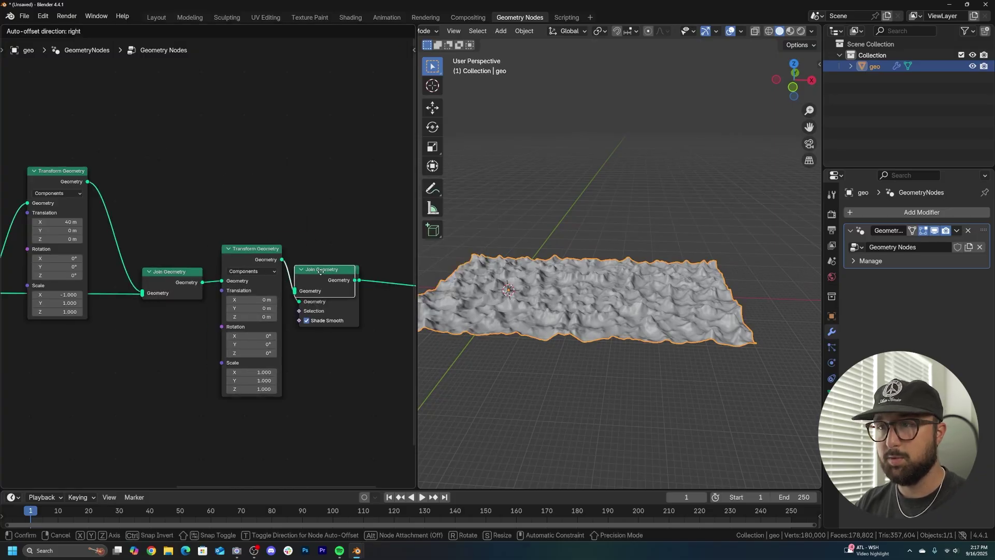
click(324, 270)
drag(201, 283, 299, 290)
drag(251, 251, 243, 161)
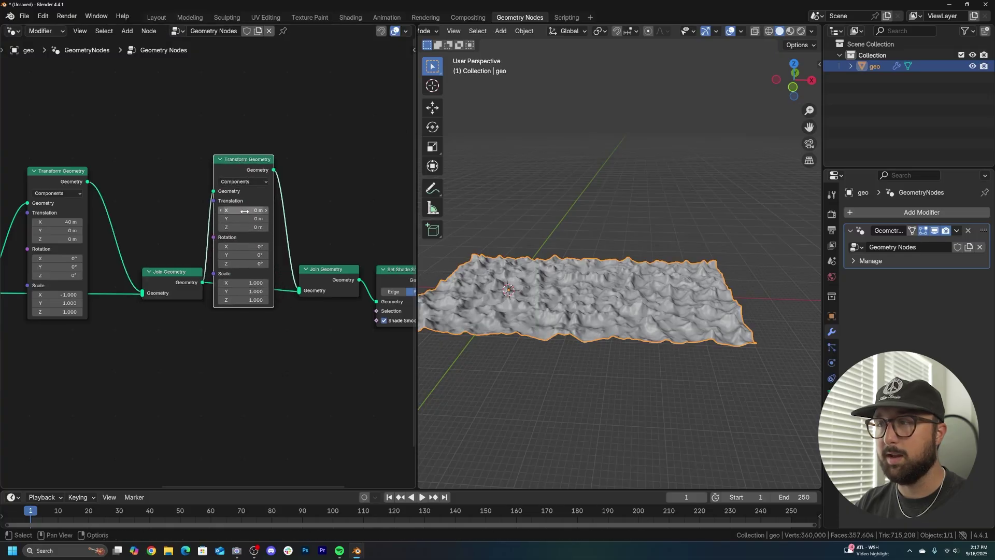
Set the second Transform Geometry node's Translation X to 80 m.
drag(244, 210, 288, 210)
click(241, 212)
text(80)
key(Return)
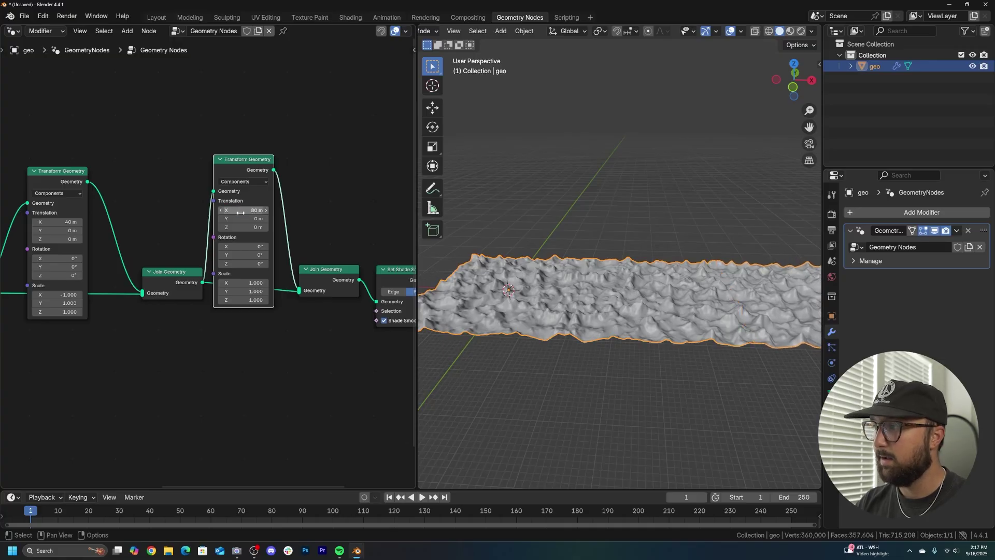
Inspect the extended terrain strip up close and from a distance, checking the seams and repetition.
middle_drag(612, 306, 737, 325)
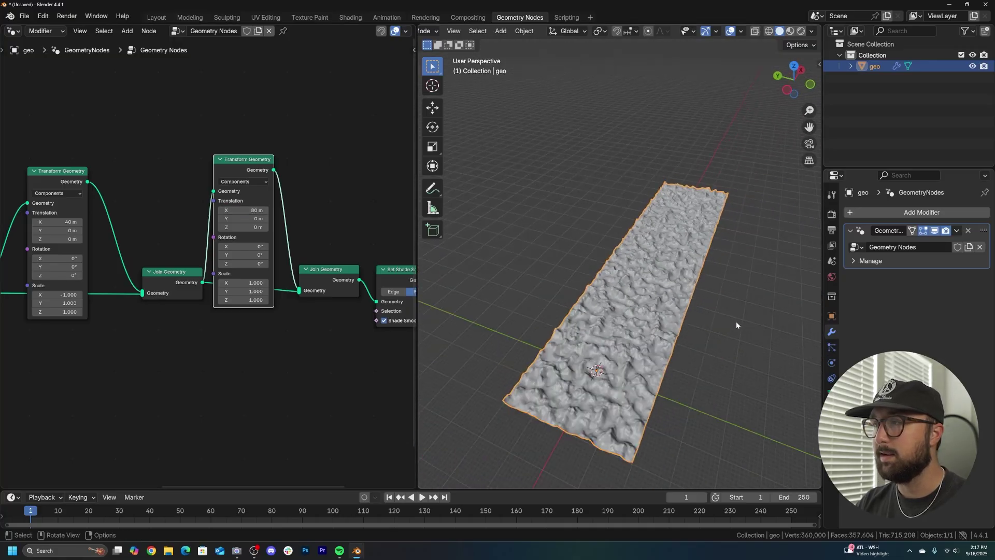
scroll(653, 337, up, 4)
shift+middle_drag(654, 361, 639, 304)
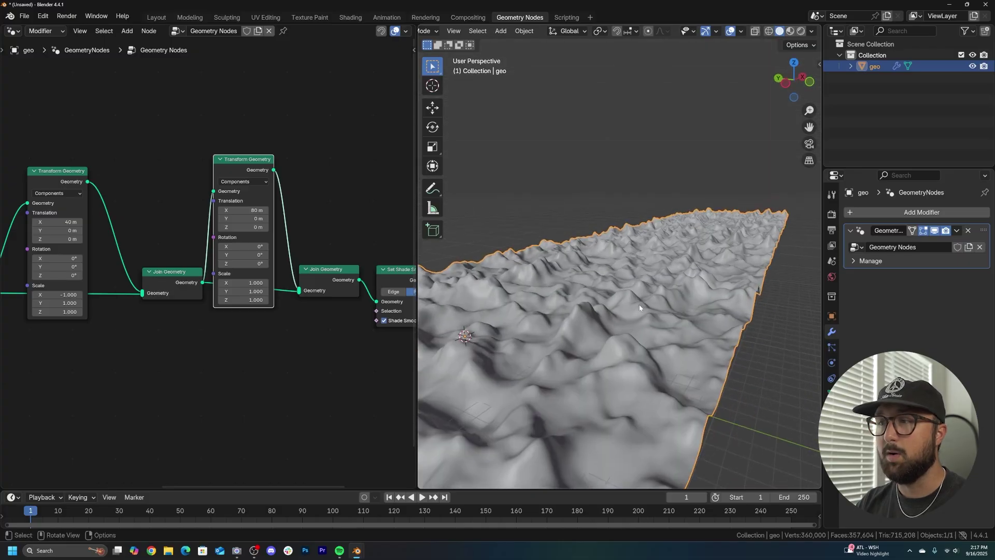
scroll(639, 303, down, 6)
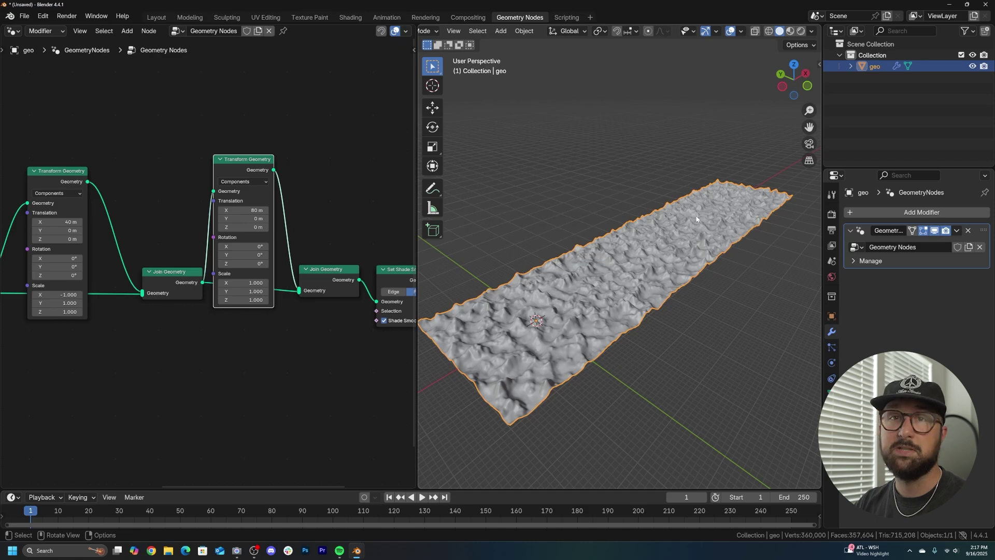
middle_drag(620, 331, 645, 290)
scroll(559, 335, up, 3)
scroll(645, 290, up, 3)
scroll(645, 290, down, 5)
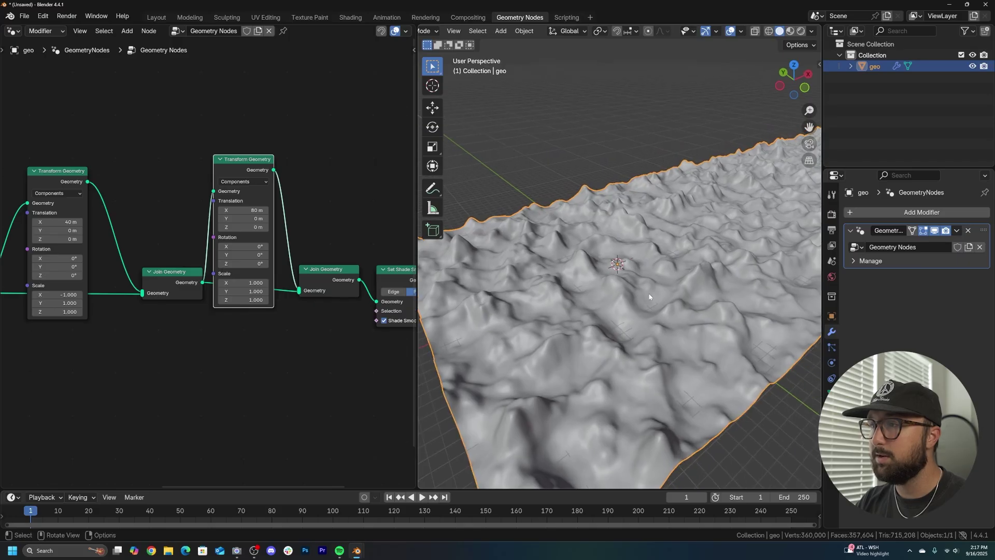
key(shift+a)
key(Escape)
scroll(609, 280, up, 5)
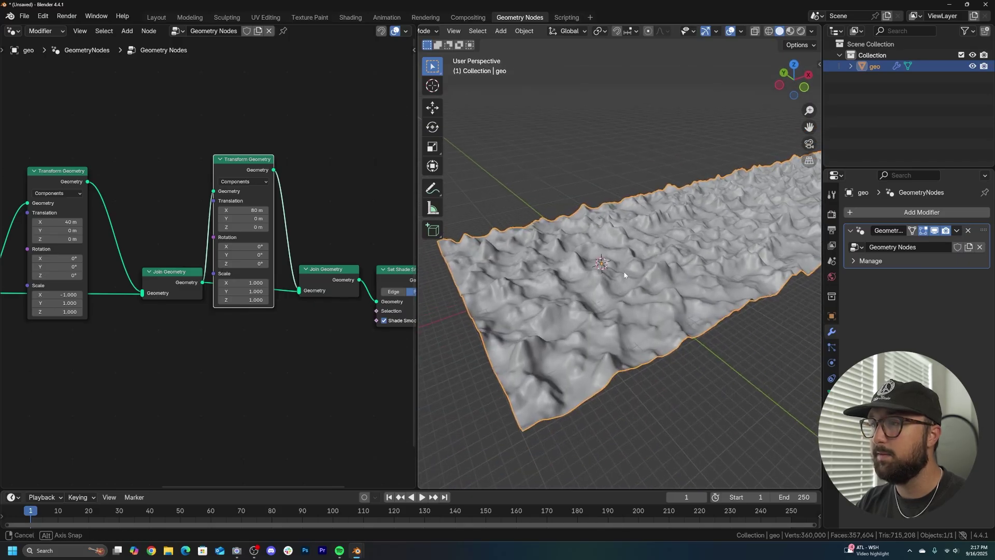
mouse_move(608, 278)
middle_down()
mouse_move(611, 267)
mouse_move(638, 273)
mouse_move(616, 286)
middle_up()
scroll(616, 286, down, 2)
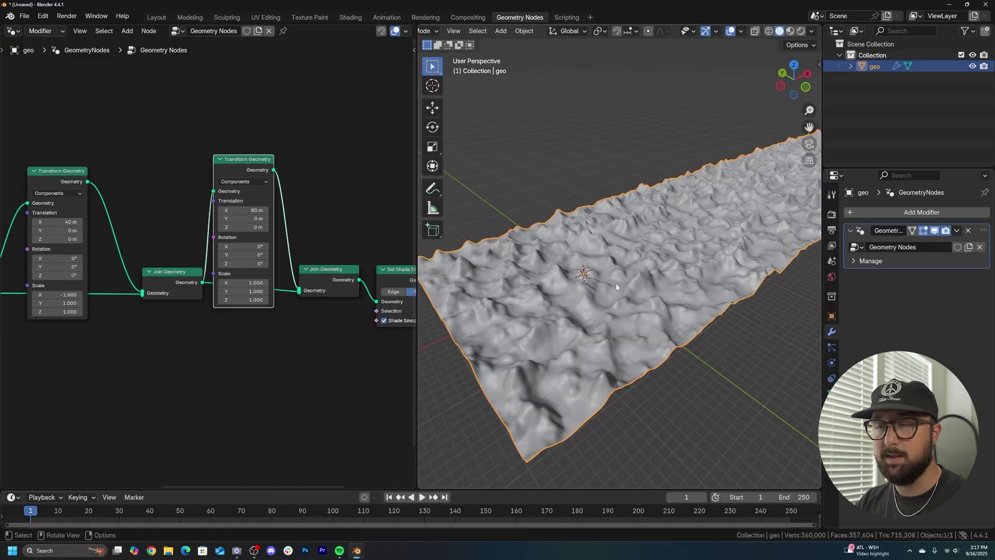
middle_drag(642, 347, 622, 326)
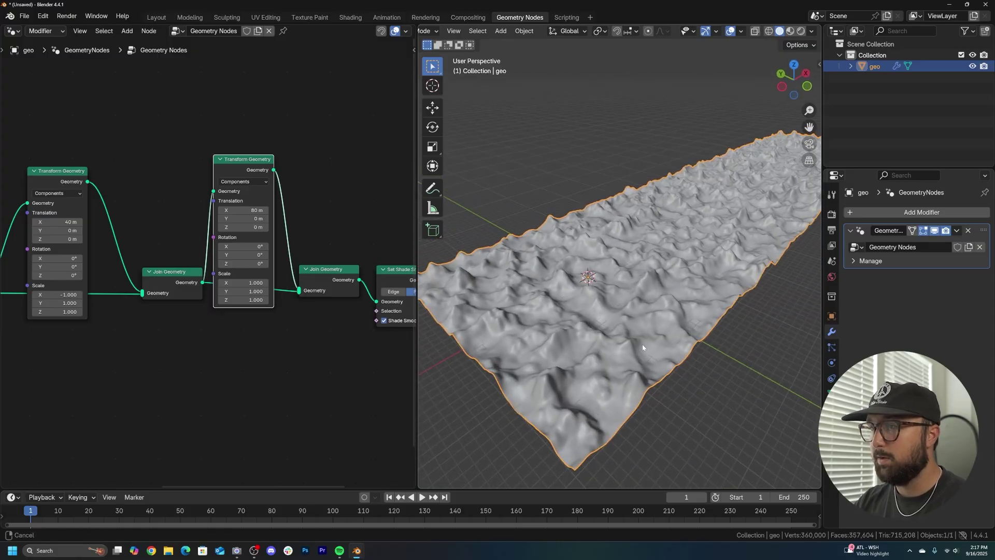
Add a camera to the scene.
key(shift+a)
key(Escape)
key(shift+a)
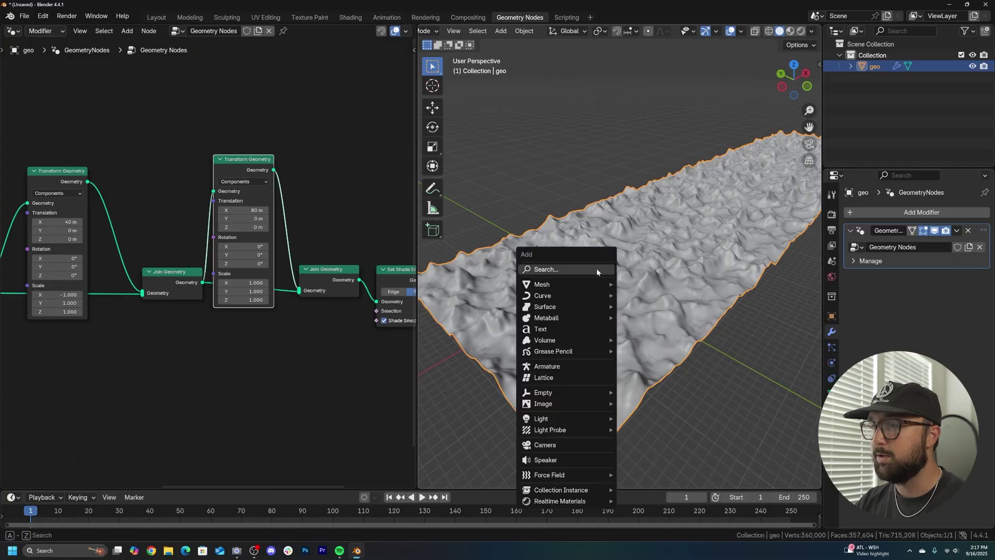
mouse_move(560, 420)
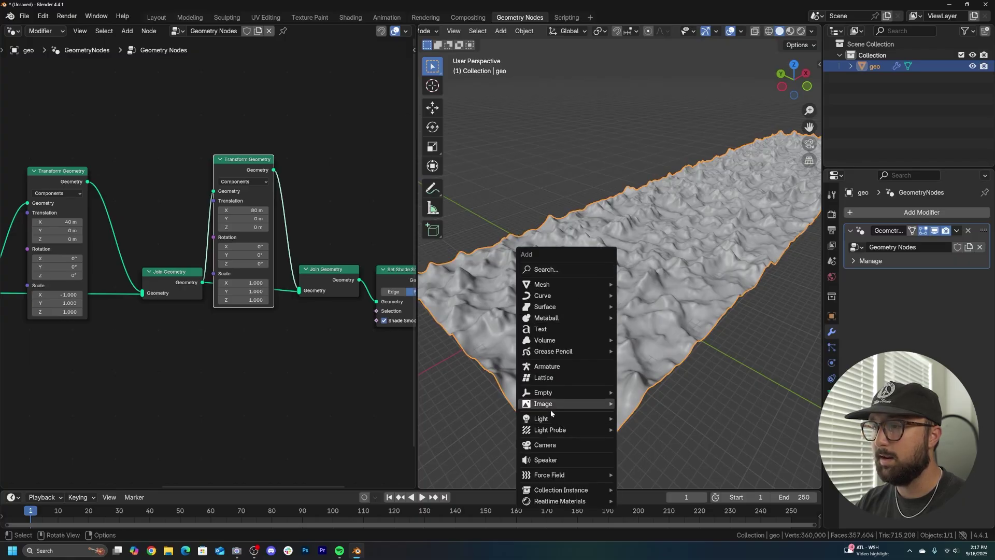
click(545, 445)
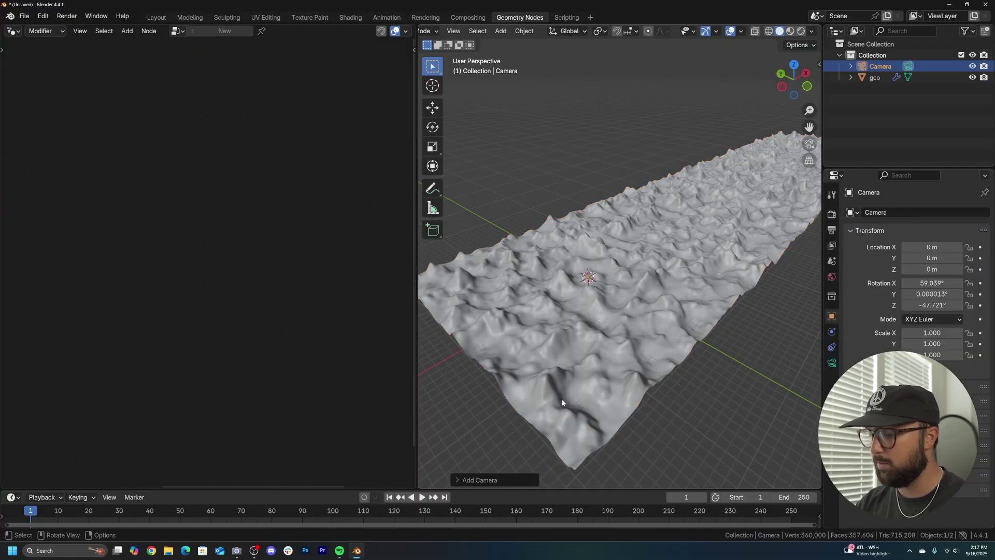
Align the camera to the current view and move it to about -28.81, -32.351, 25.932 m.
key(ctrl+alt+KP_0)
key(g)
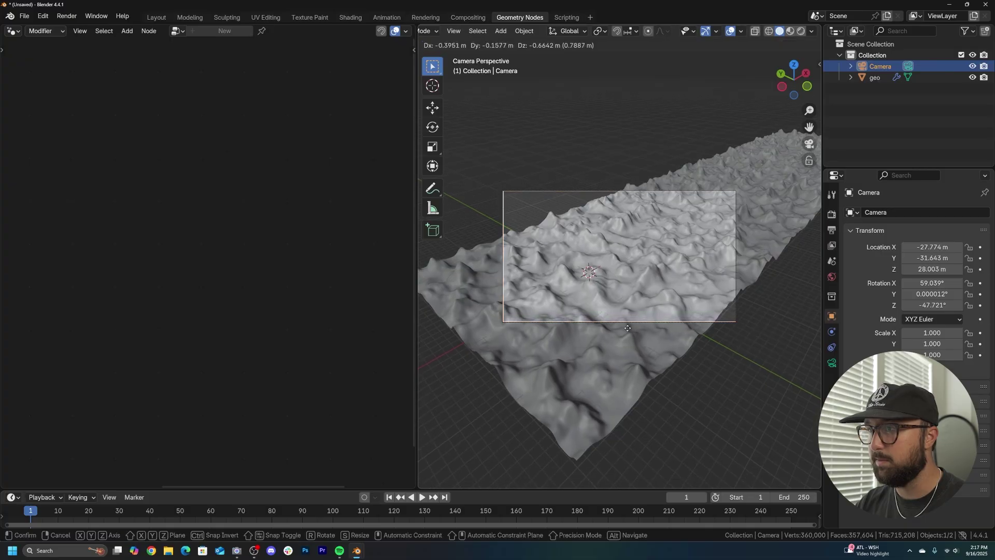
click(617, 456)
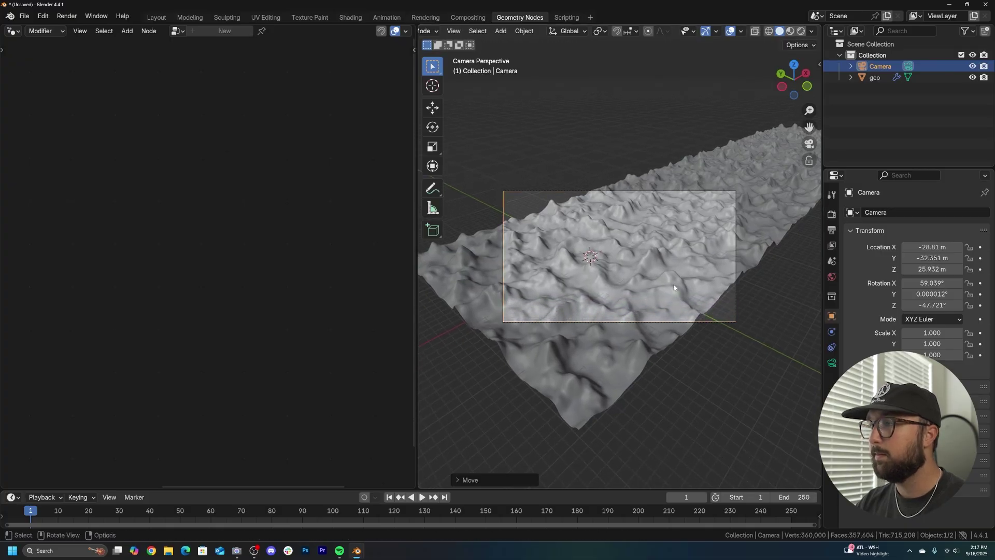
From the top view, set the camera's X location to -20 m, level with the terrain strip's starting edge.
key(grave)
click(654, 232)
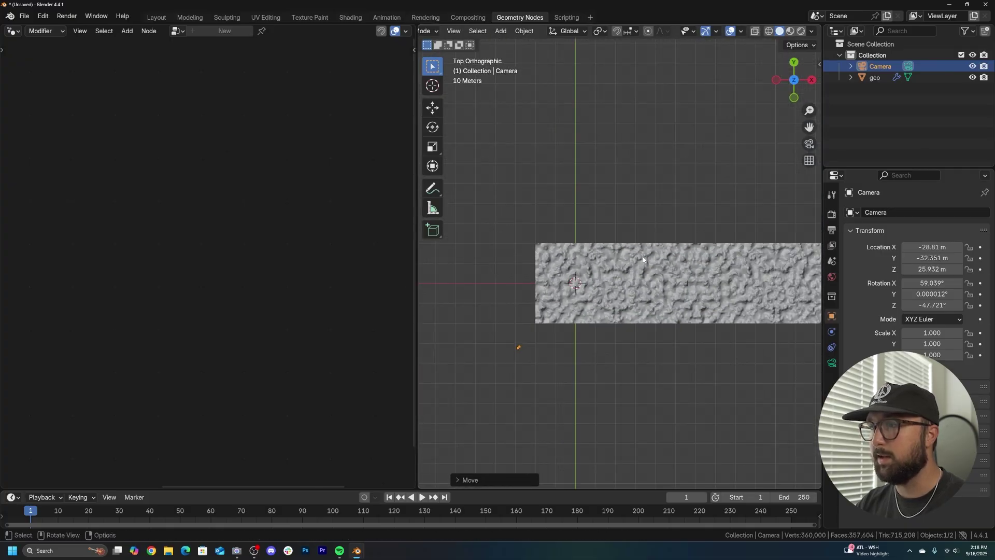
scroll(521, 363, up, 6)
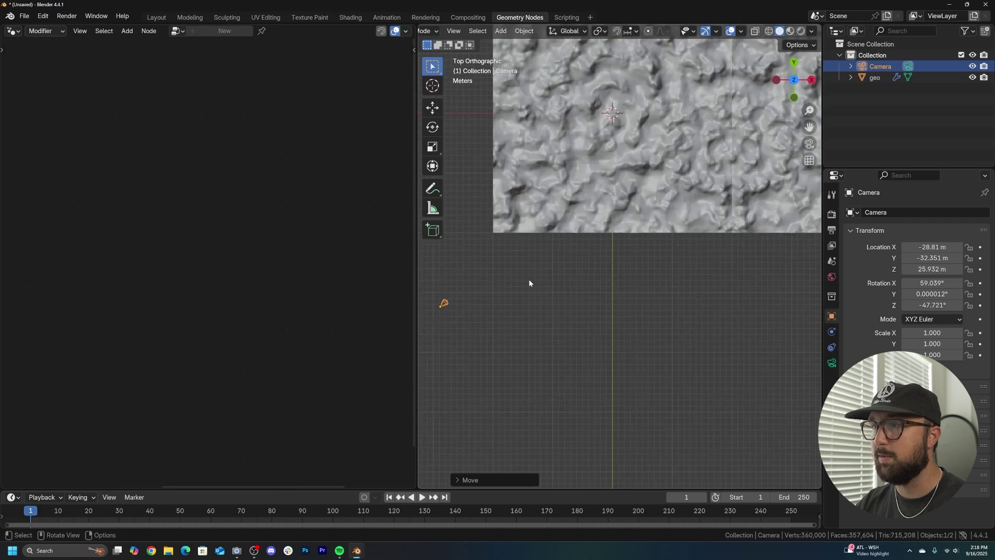
scroll(555, 259, down, 1)
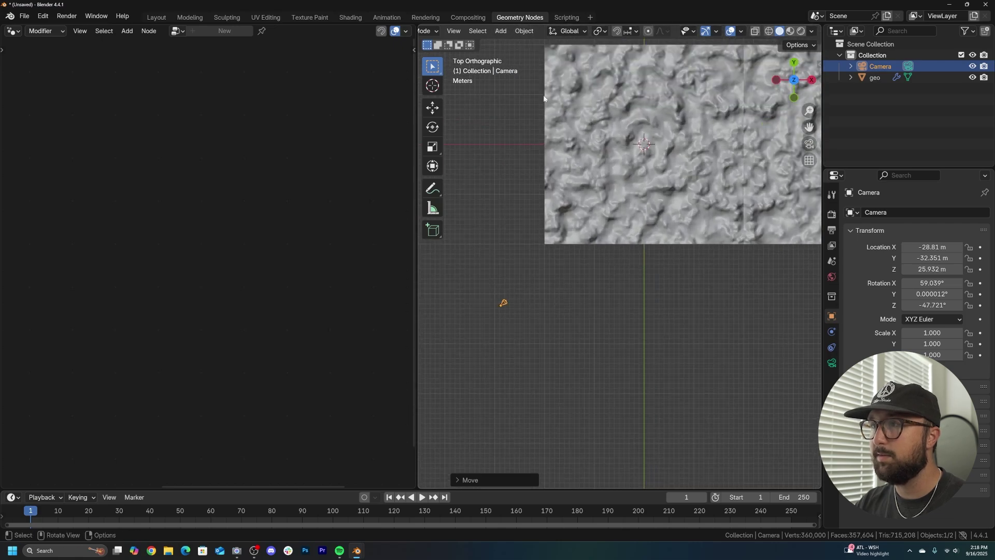
shift+middle_drag(546, 211, 539, 256)
scroll(509, 194, up, 3)
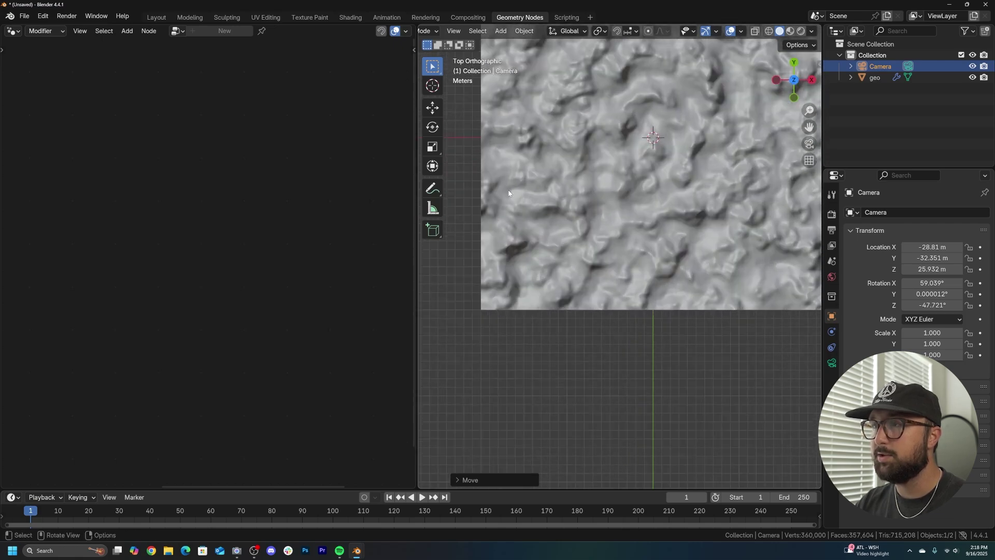
scroll(508, 193, down, 2)
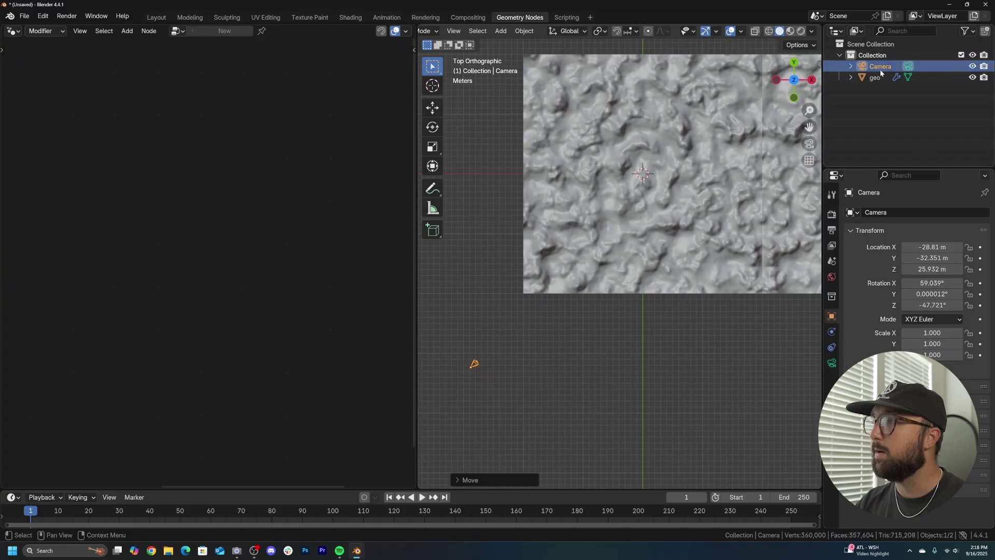
drag(932, 258, 956, 247)
right_click(932, 258)
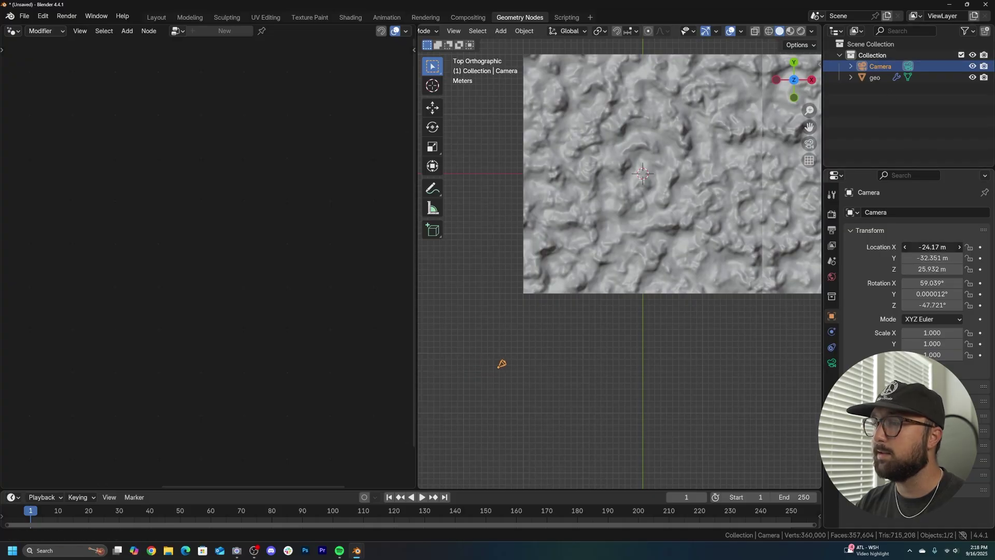
click(933, 247)
key(Return)
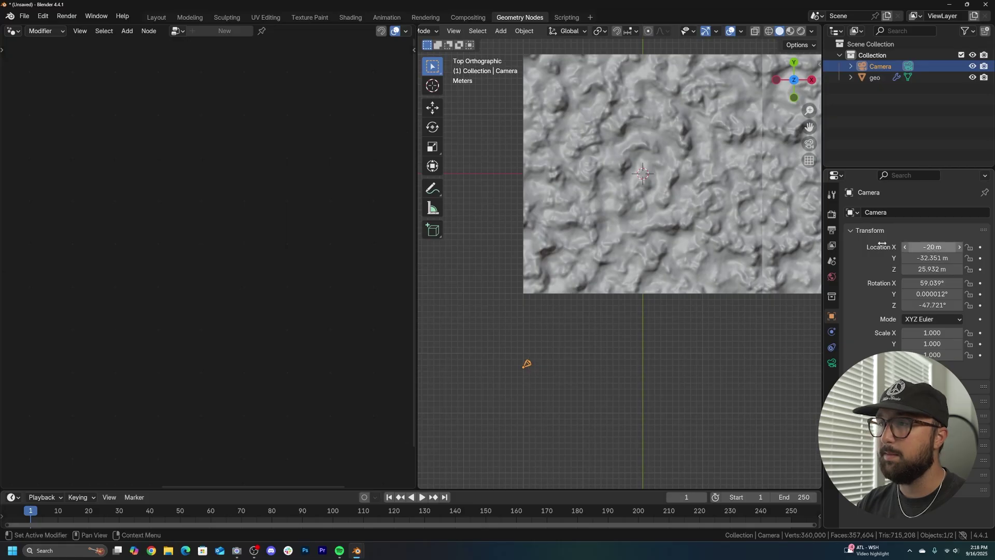
Check the size settings in the terrain's Grid node and look at the strip through the camera.
click(572, 206)
middle_drag(45, 274, 296, 270)
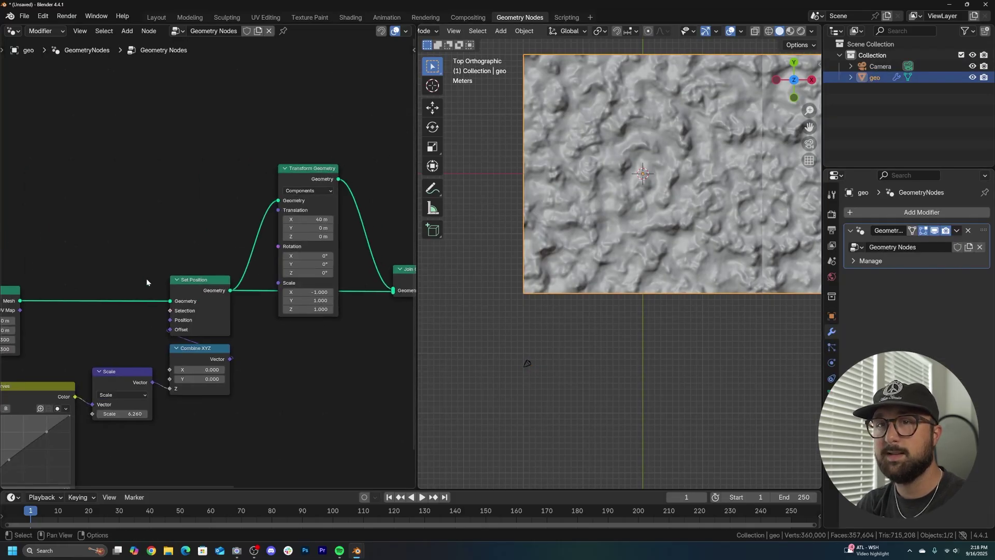
middle_drag(146, 282, 349, 218)
scroll(206, 255, up, 4)
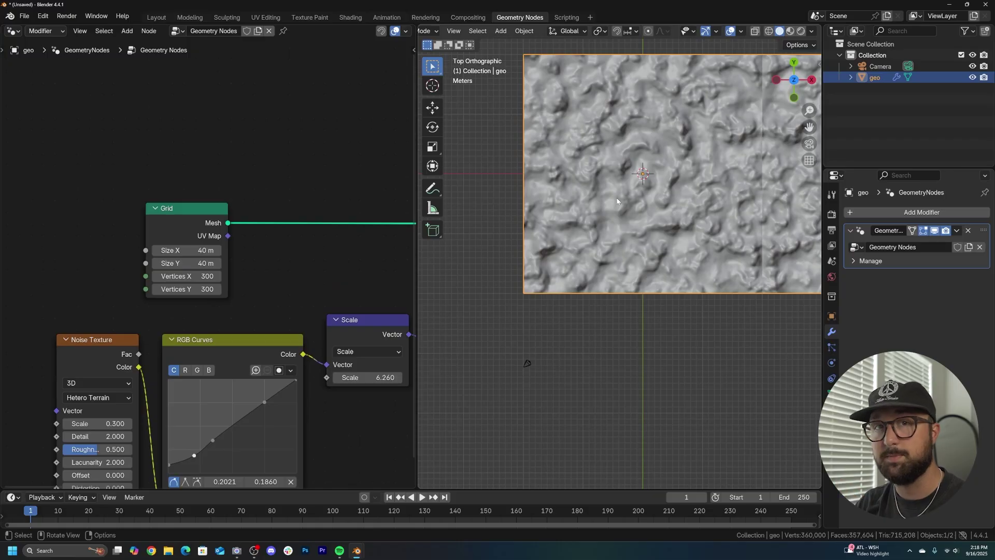
middle_drag(565, 294, 567, 246)
key(KP_0)
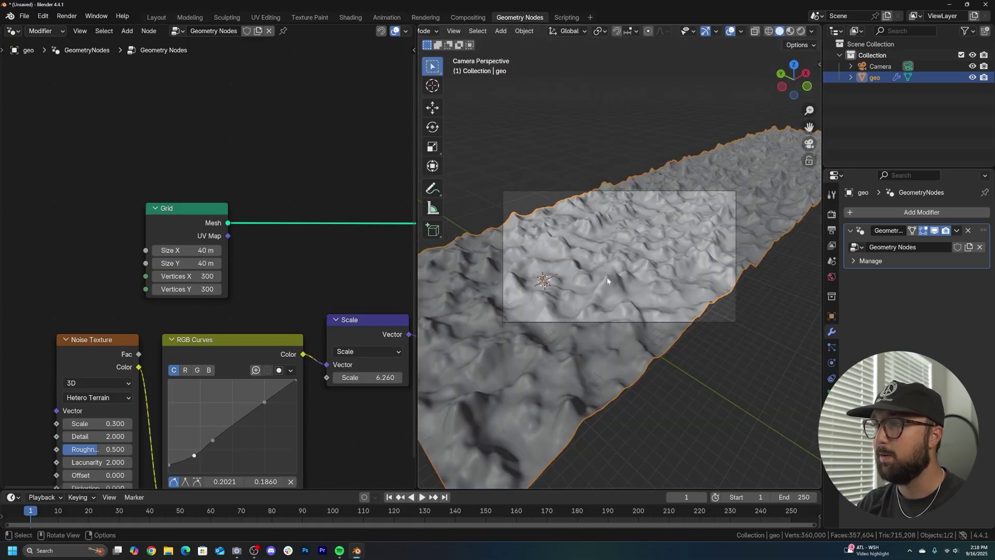
scroll(607, 278, down, 2)
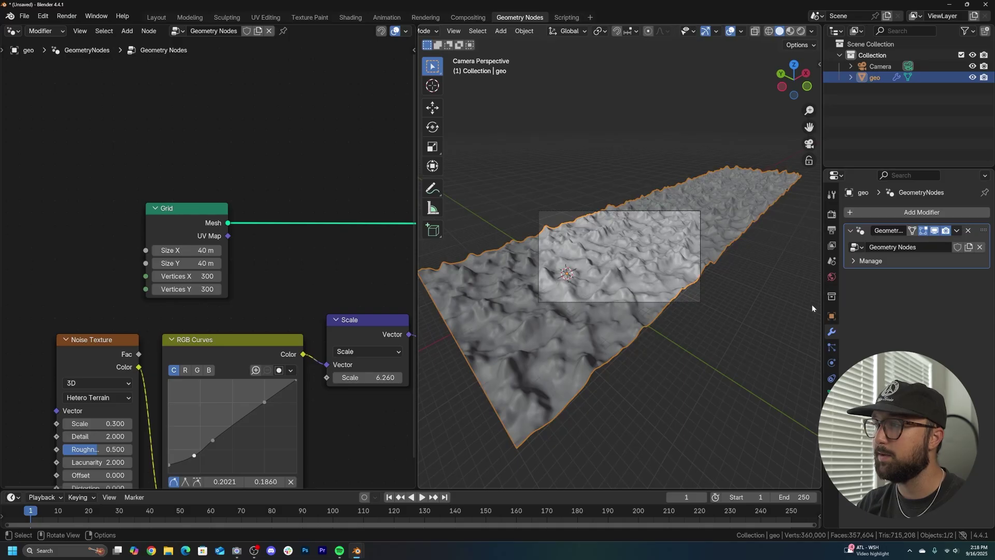
key(g)
key(Escape)
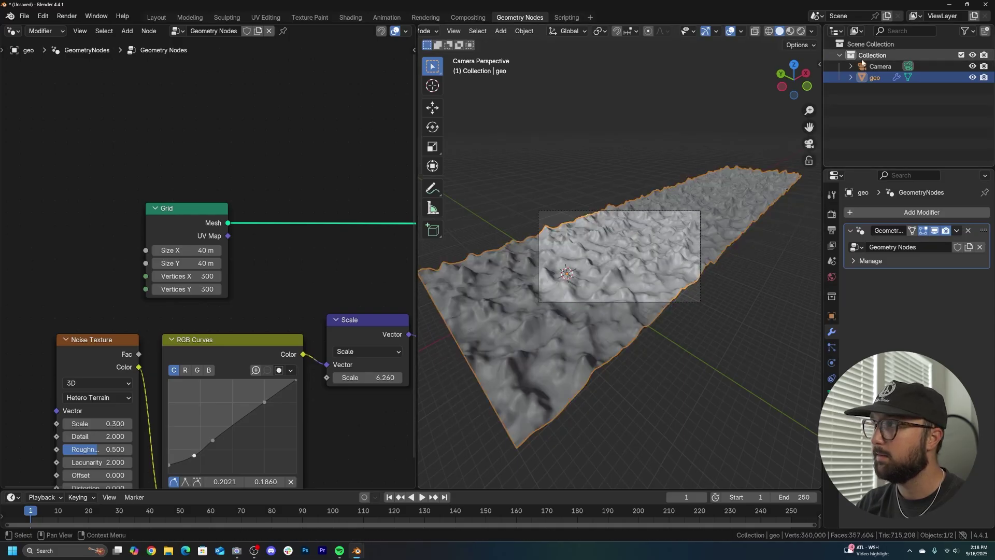
Rotate the camera to about 53.58°, -2.94°, -36.305° and nudge it to about -19.908, -32.464, 25.889 m.
click(879, 66)
key(r)
key(r)
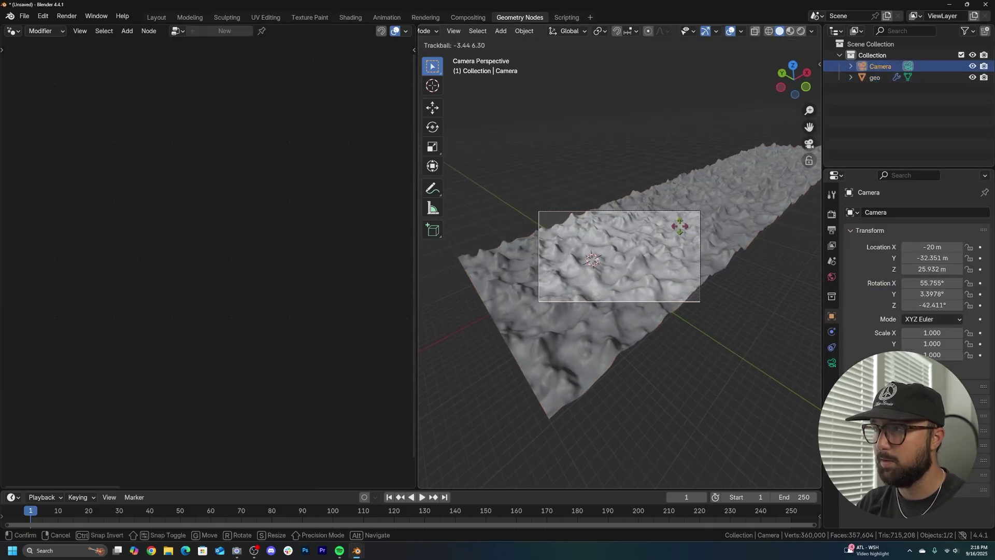
click(703, 224)
key(r)
click(702, 213)
key(g)
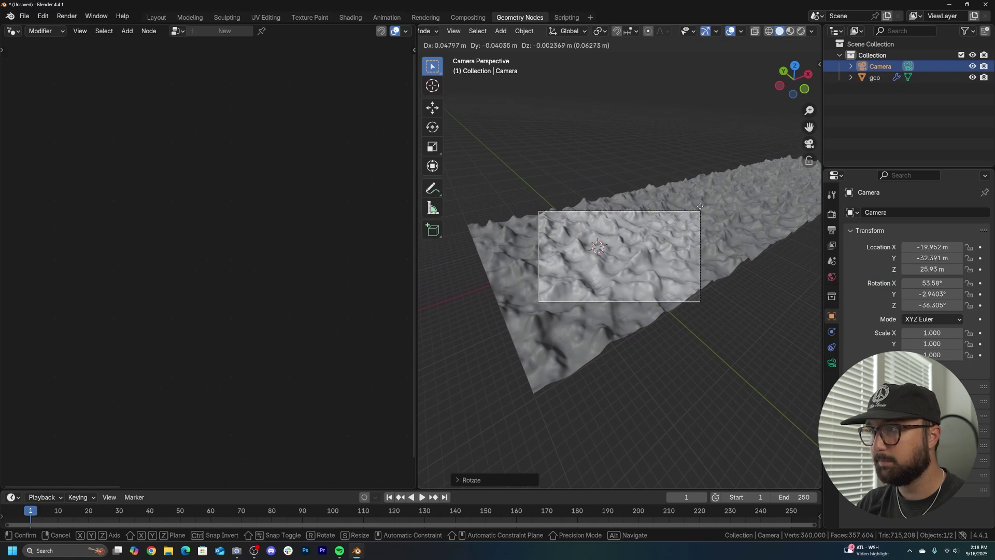
click(703, 208)
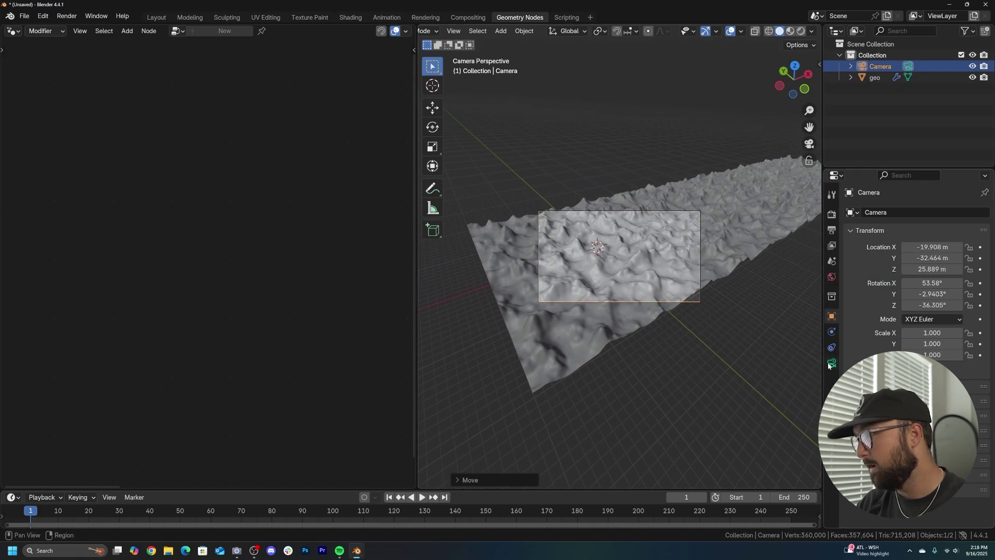
Increase the camera's focal length to about 60.1 mm so the terrain fills the frame.
scroll(707, 307, up, 1)
scroll(707, 308, up, 1)
click(831, 363)
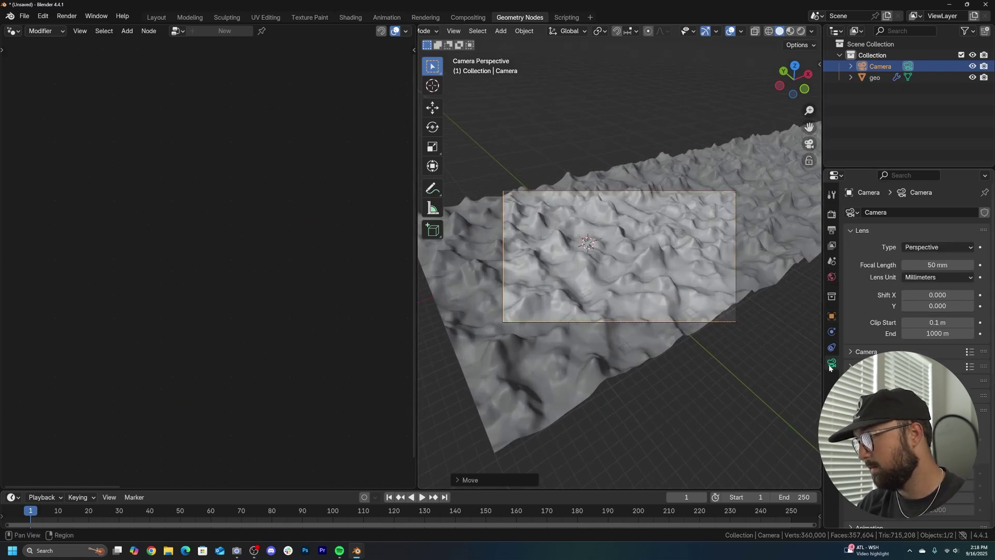
drag(934, 265, 971, 265)
scroll(701, 247, up, 2)
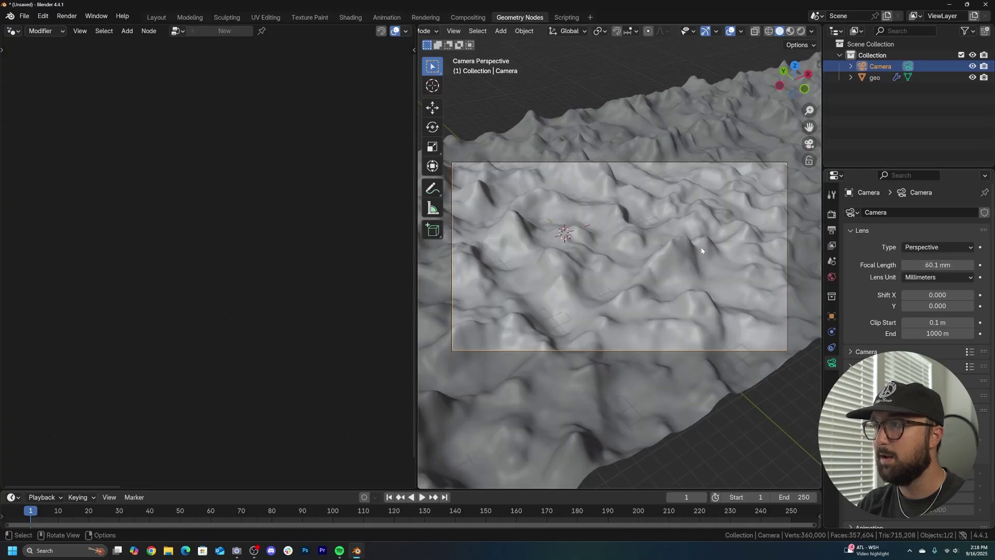
Return the playhead to the first frame, enlarge the timeline and set the animation's end frame to 600.
key(space)
key(space)
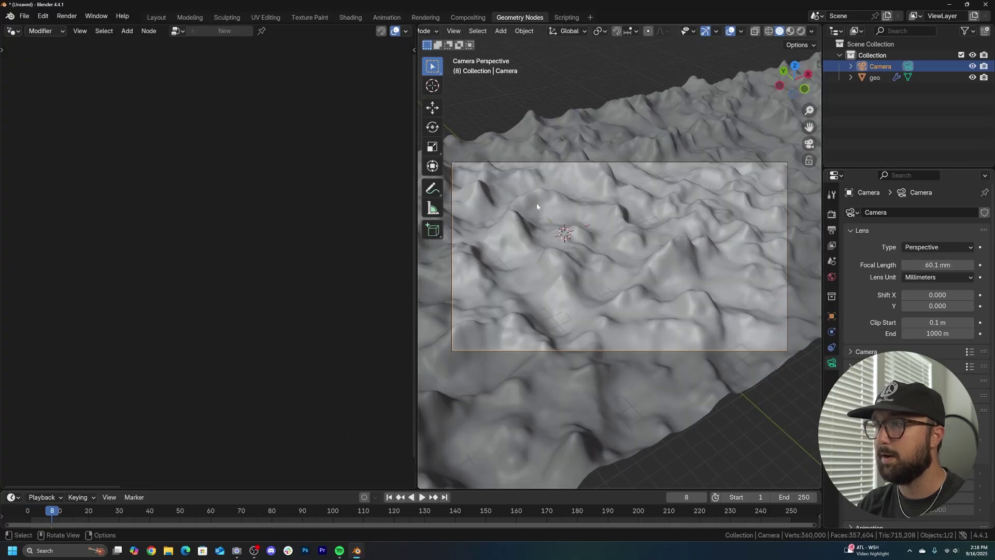
click(389, 497)
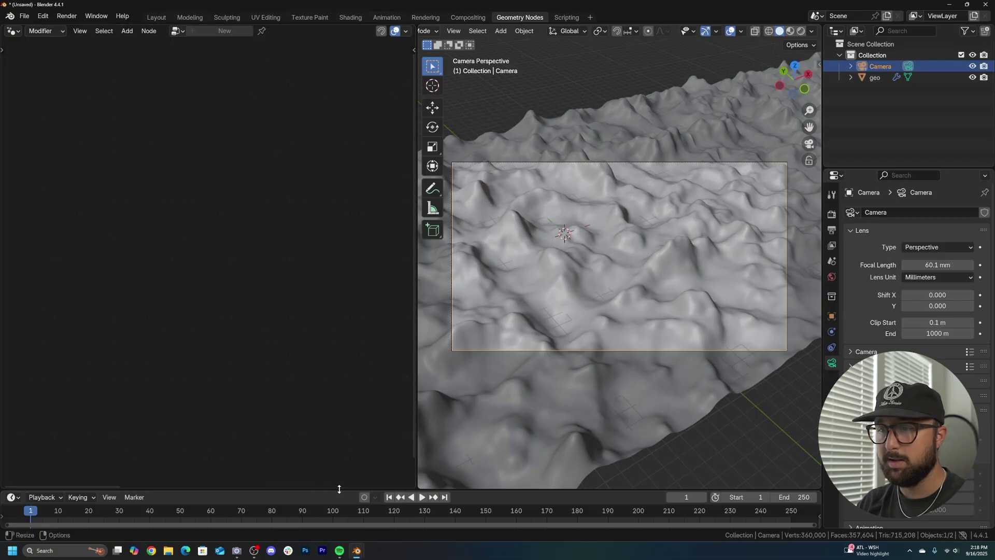
drag(340, 488, 345, 438)
click(802, 447)
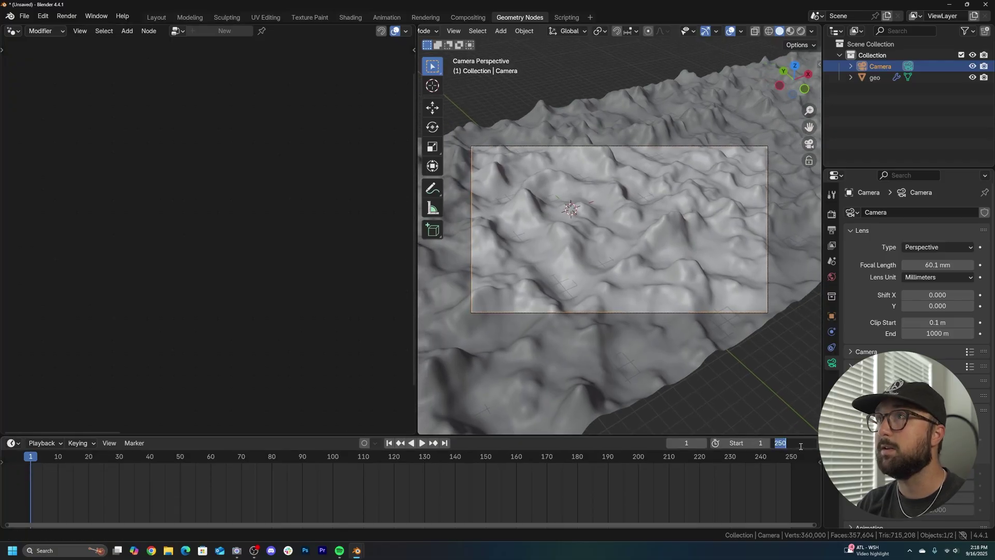
text(600)
key(Return)
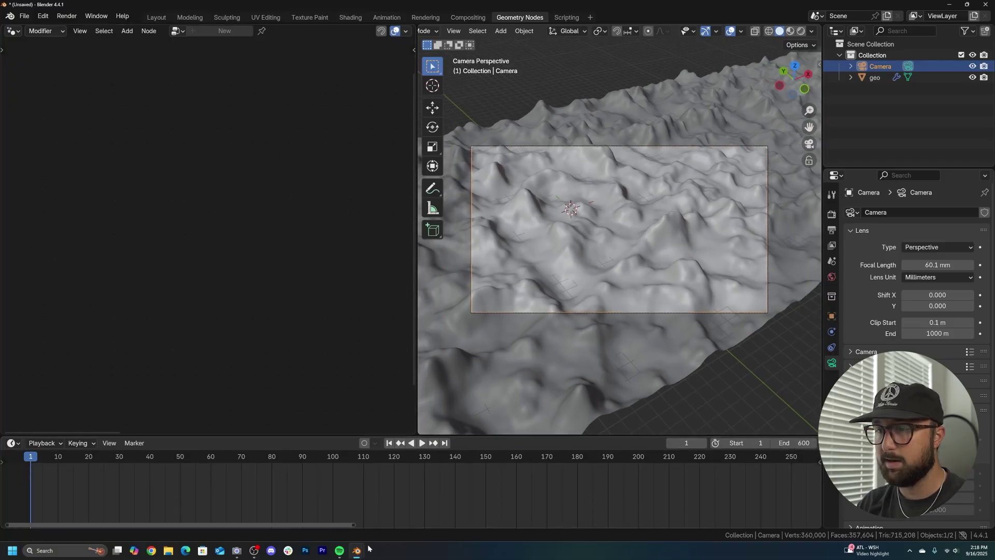
Make sure the default keyframe interpolation is Linear in the animation preferences.
scroll(741, 500, down, 3)
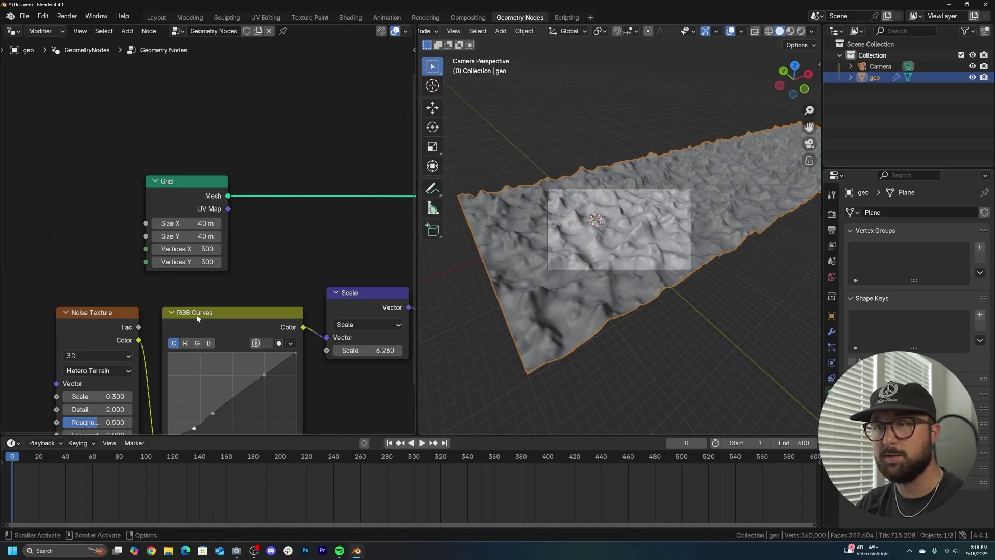
click(42, 18)
click(68, 160)
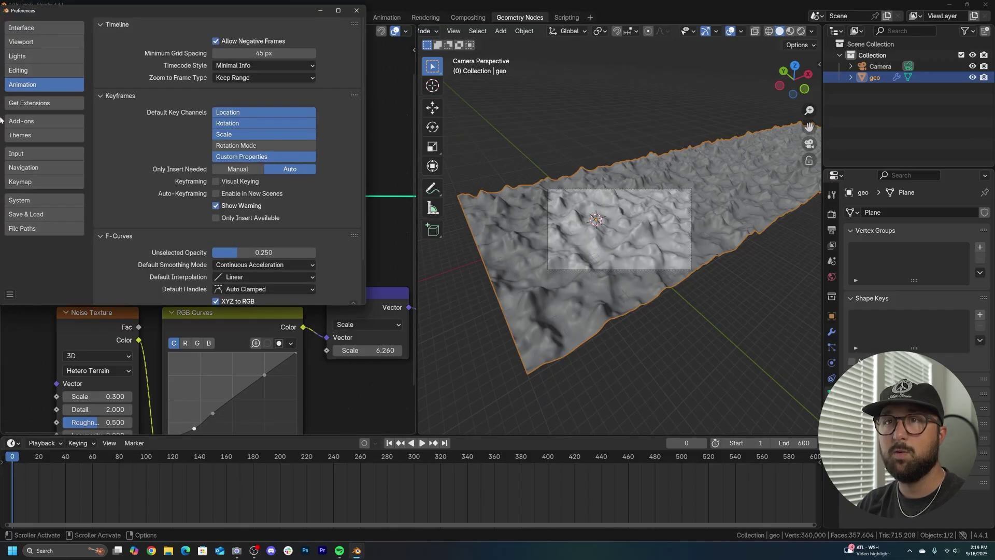
click(263, 279)
click(267, 281)
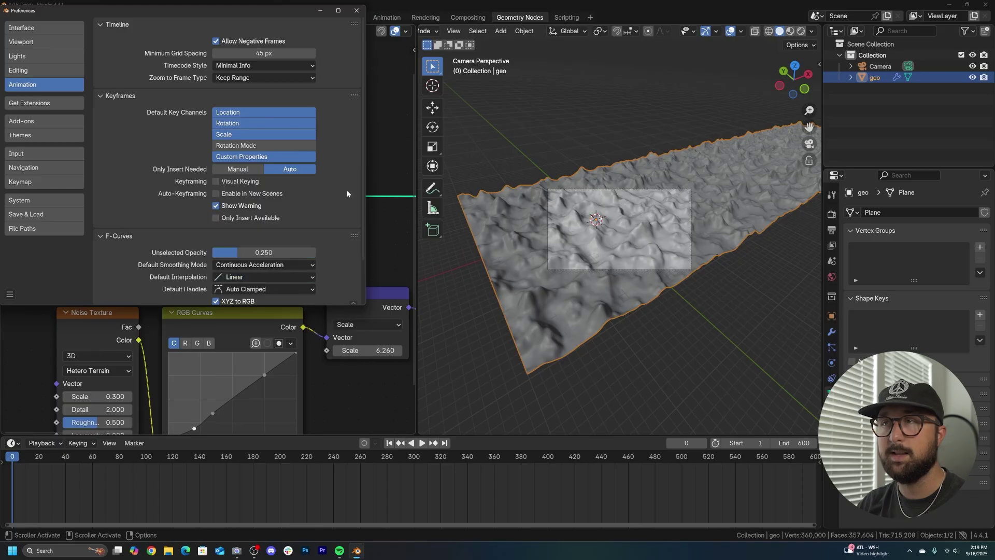
click(357, 11)
Set the camera's X location to -20 m and insert a keyframe for it at frame 0.
key(grave)
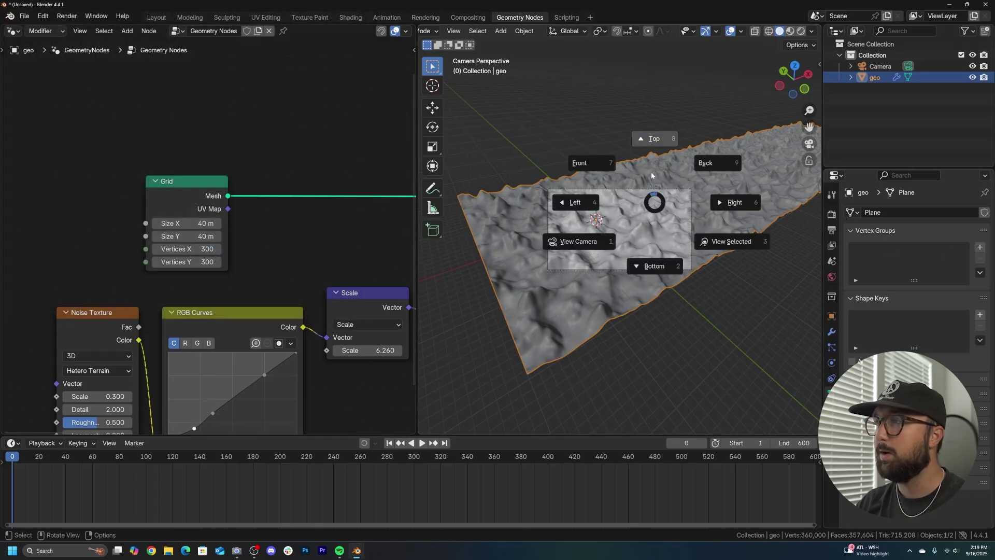
click(651, 172)
scroll(472, 386, up, 3)
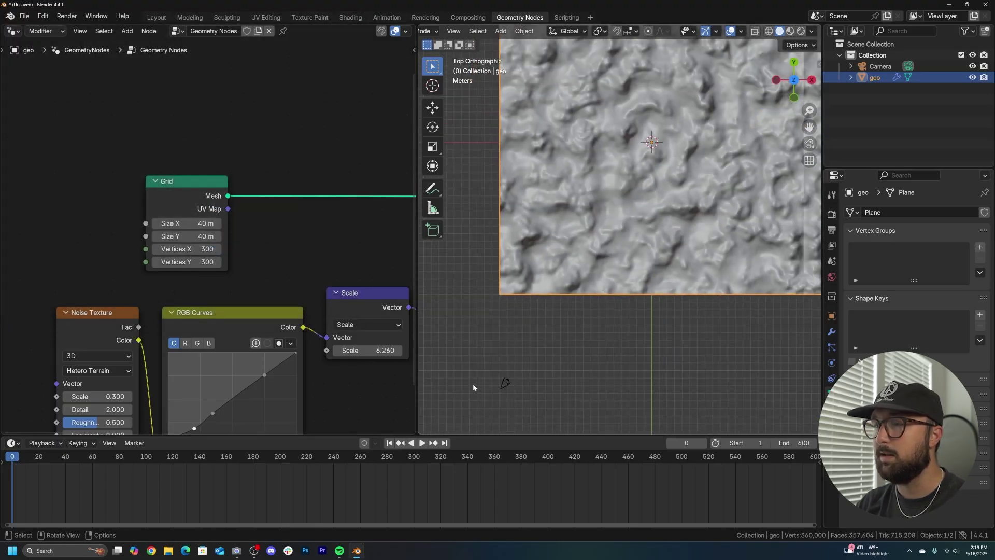
click(507, 382)
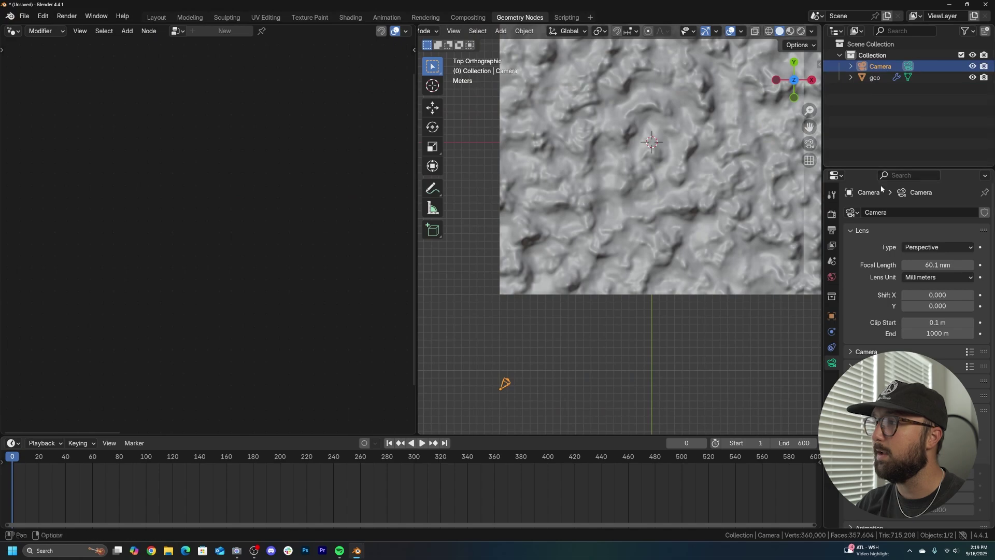
click(832, 315)
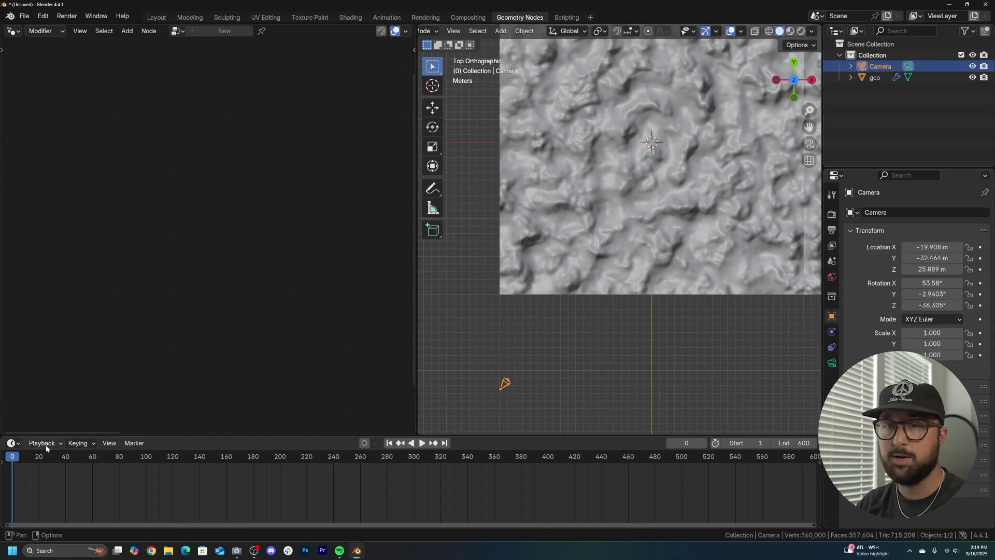
scroll(43, 466, down, 1)
scroll(44, 466, down, 1)
scroll(85, 469, up, 1)
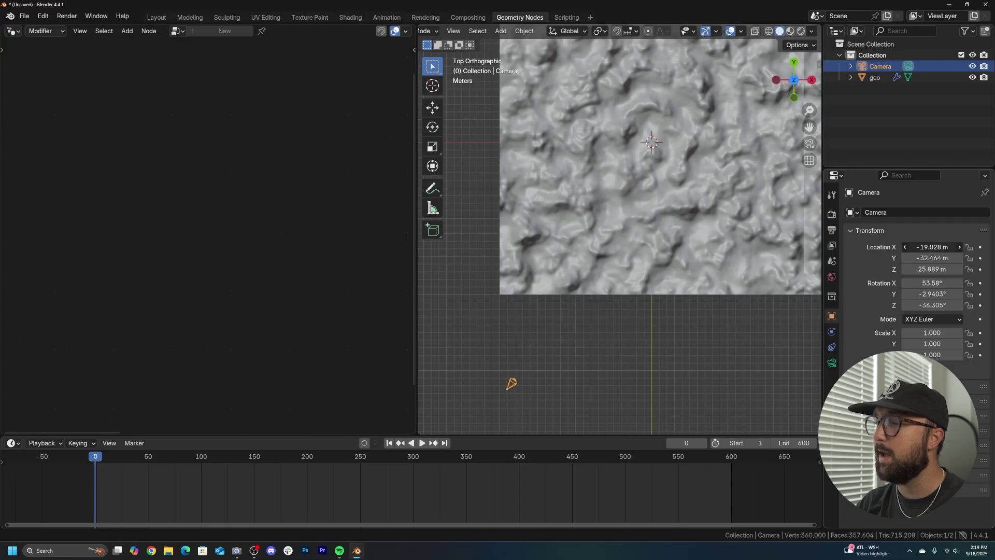
click(937, 247)
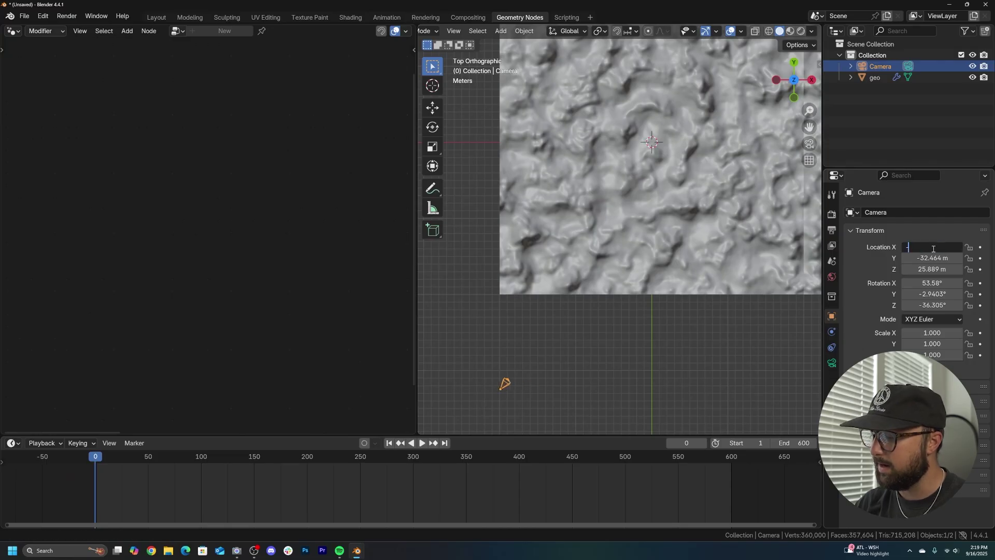
text(-20)
key(Return)
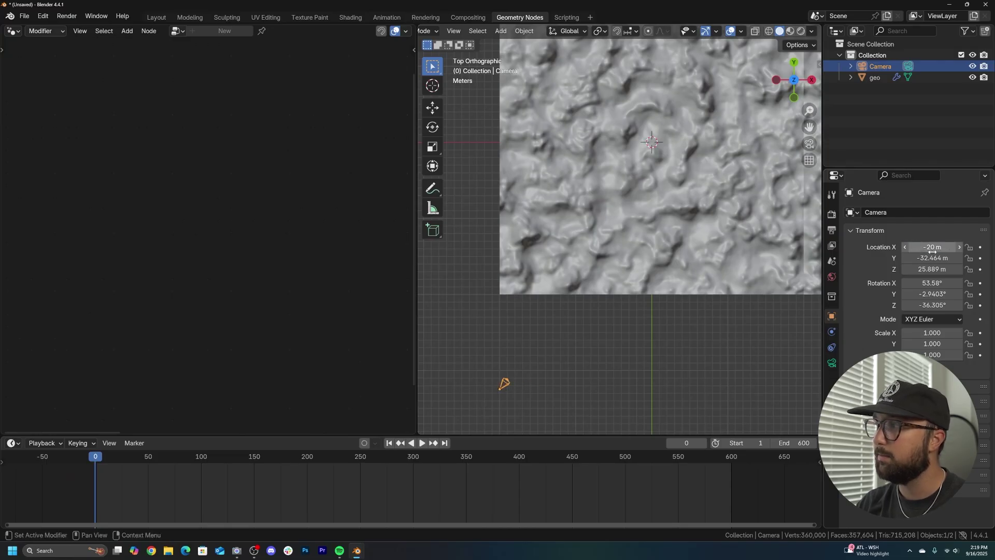
click(980, 248)
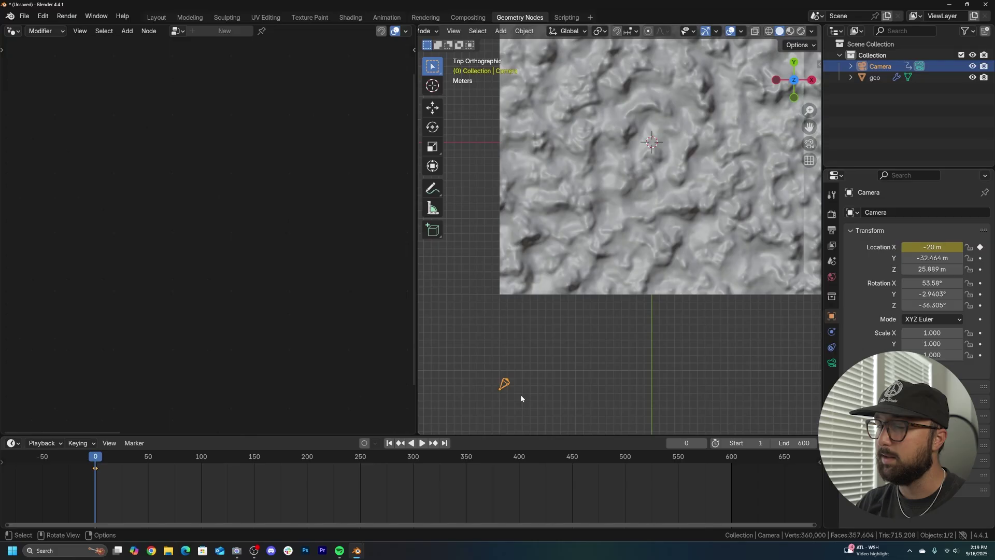
Jump to the last frame, 600, and look over the mirrored terrain strip and its seams from the top view.
click(444, 443)
scroll(699, 281, down, 4)
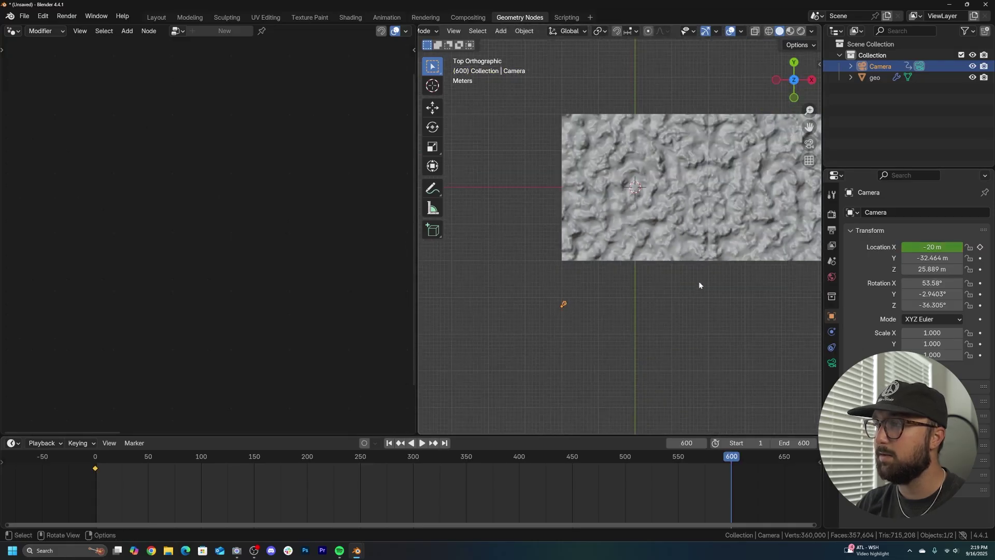
shift+middle_drag(699, 280, 595, 288)
scroll(595, 288, up, 1)
scroll(660, 259, down, 2)
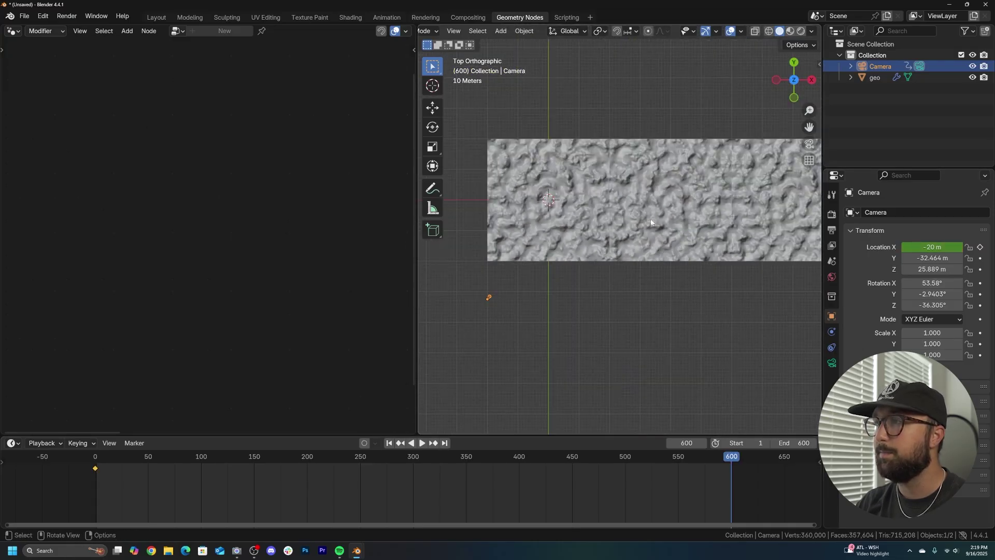
scroll(685, 234, up, 2)
click(684, 234)
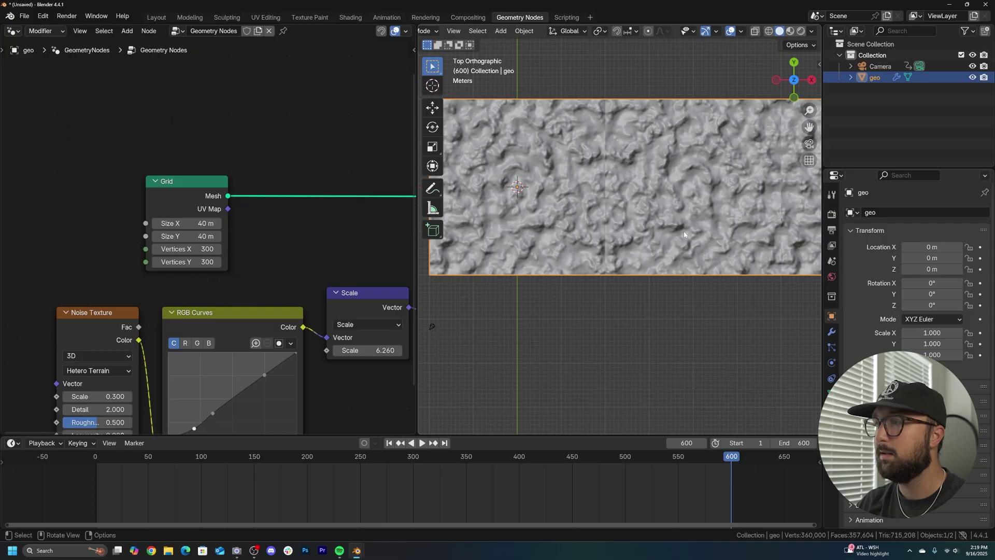
scroll(684, 234, down, 1)
scroll(626, 228, up, 2)
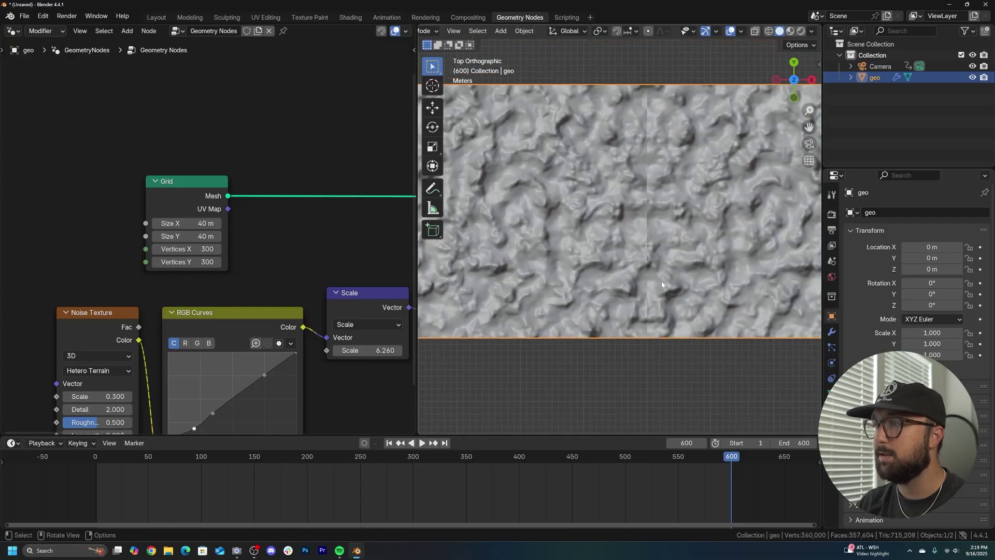
Move the camera along X to 60 m and insert a Location X keyframe at frame 600.
click(879, 65)
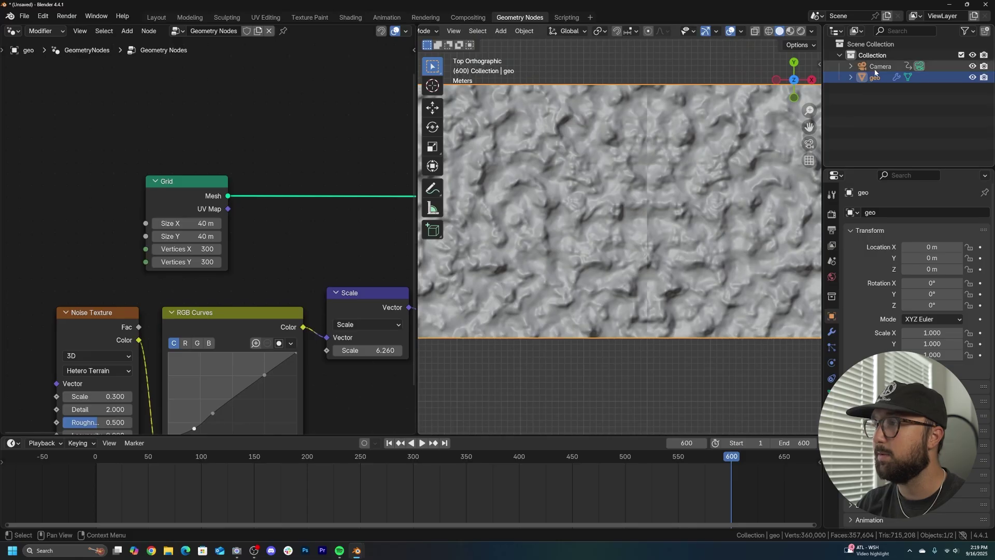
scroll(638, 280, down, 3)
shift+middle_drag(639, 278, 709, 279)
scroll(677, 281, up, 1)
click(432, 107)
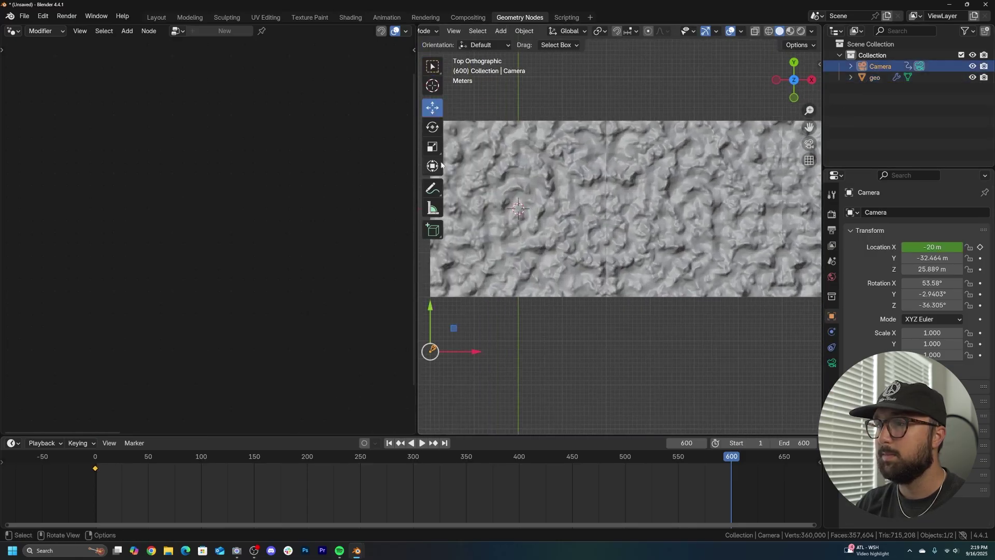
drag(474, 354, 798, 345)
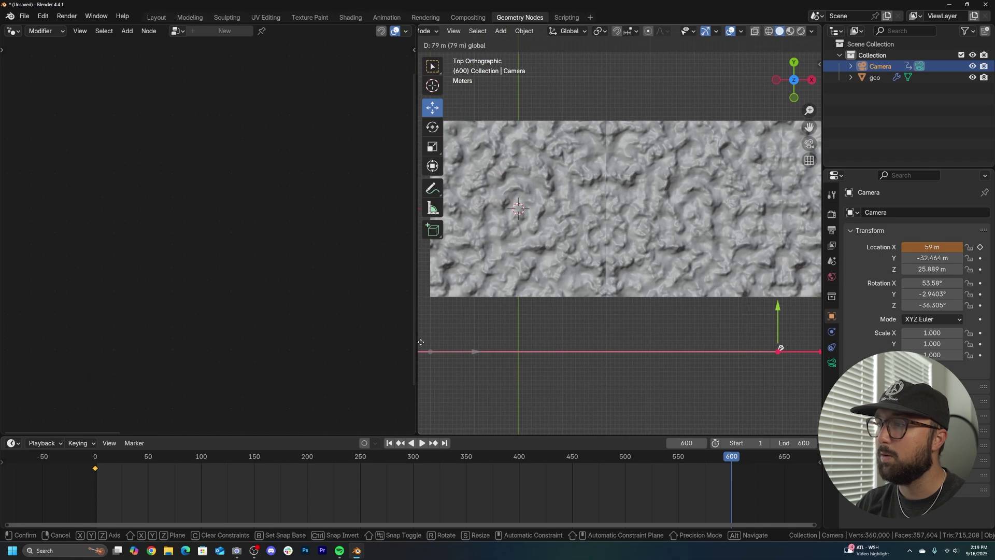
drag(427, 342, 422, 338)
scroll(749, 328, up, 6)
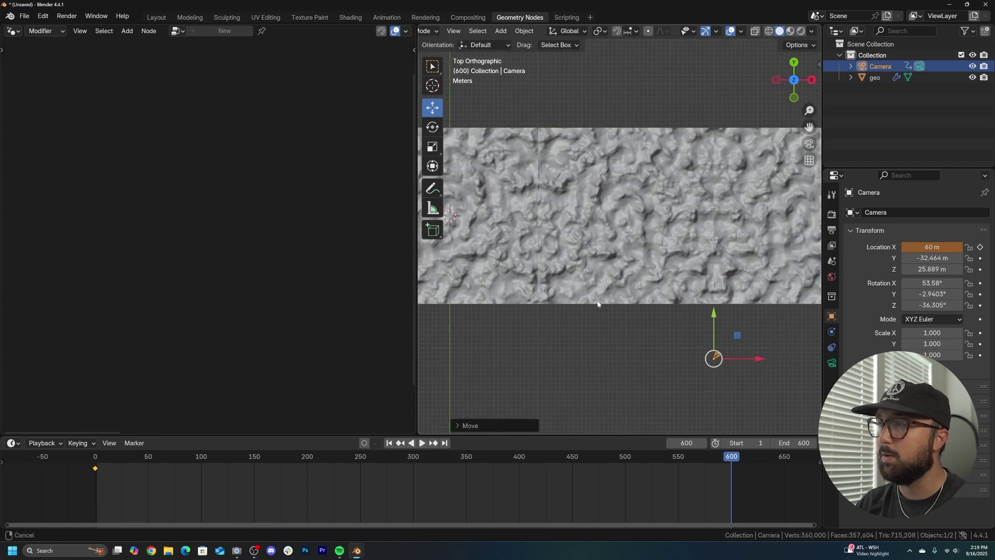
scroll(707, 336, down, 2)
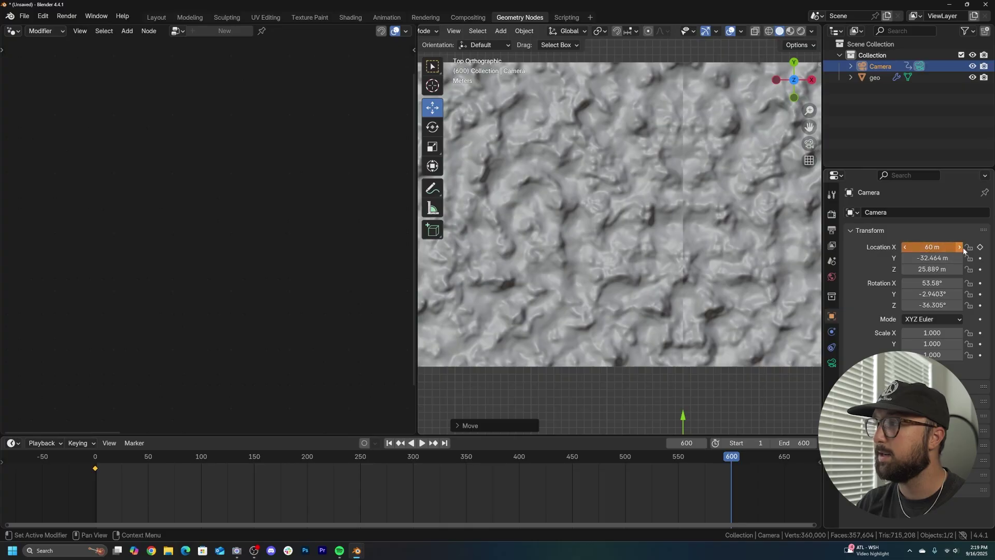
click(980, 248)
Look through the camera, then play and scrub the animation to review its travel across the terrain.
key(KP_0)
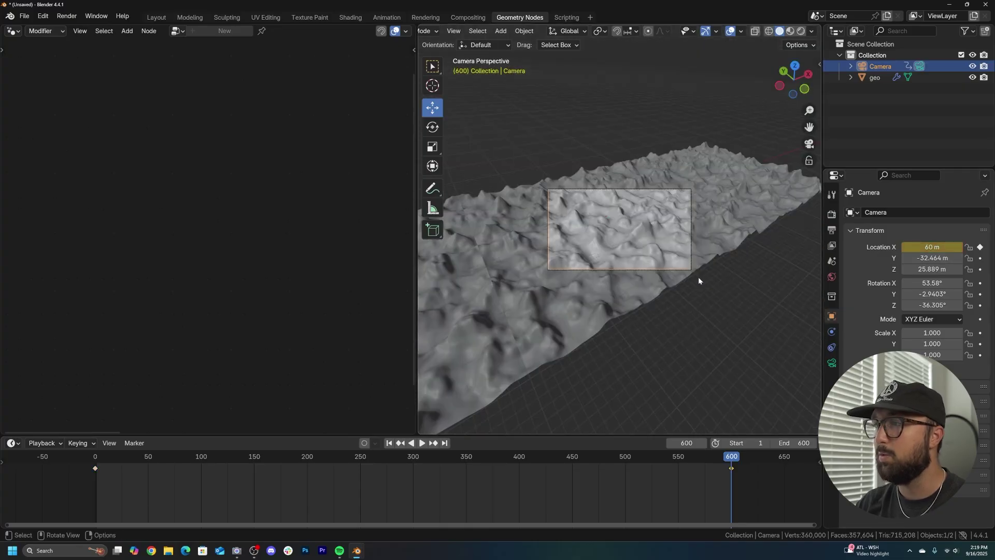
key(space)
scroll(698, 277, up, 5)
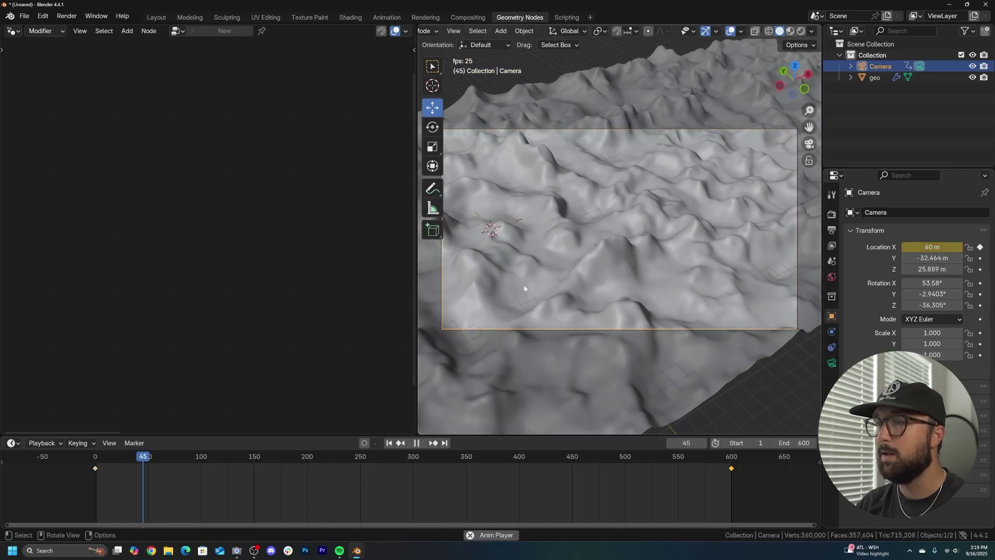
drag(218, 459, 655, 459)
key(space)
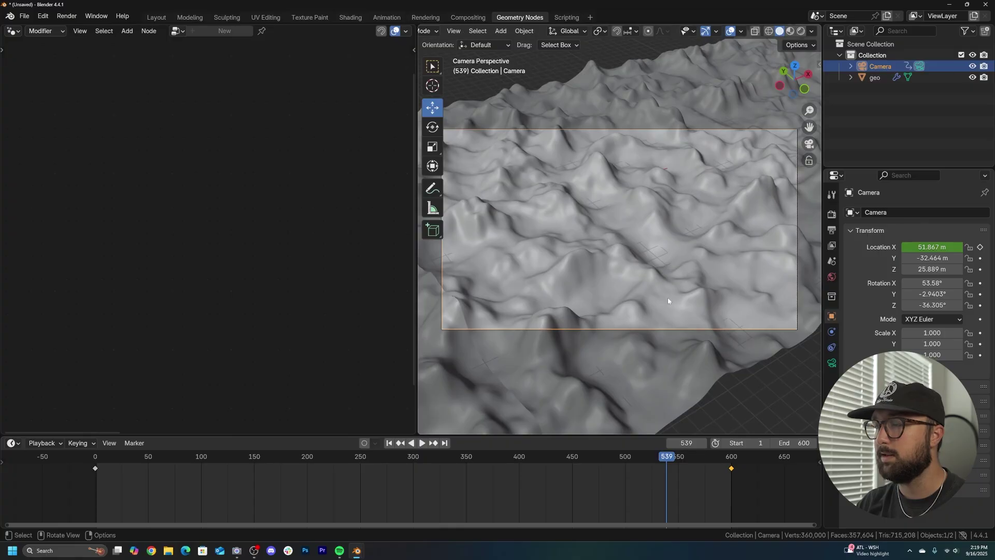
key(space)
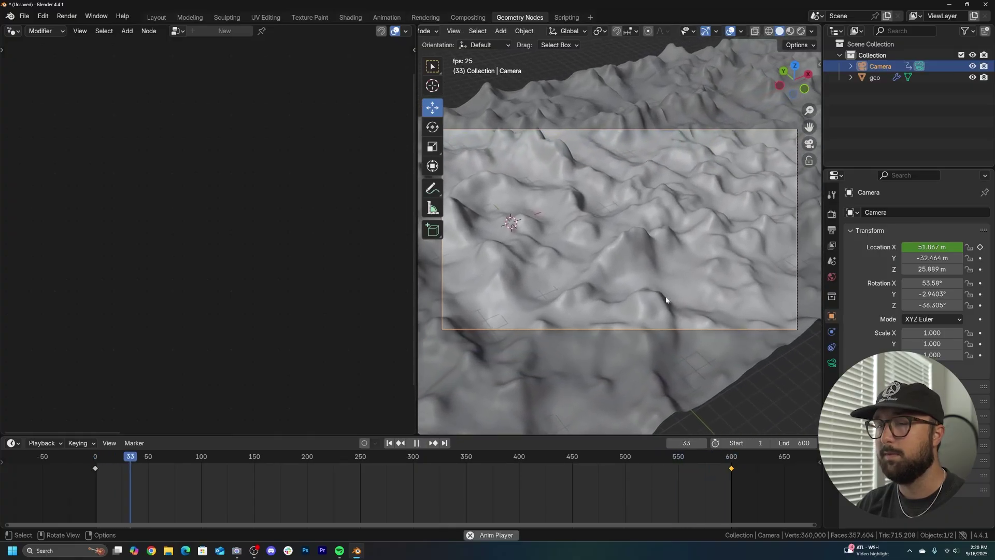
key(space)
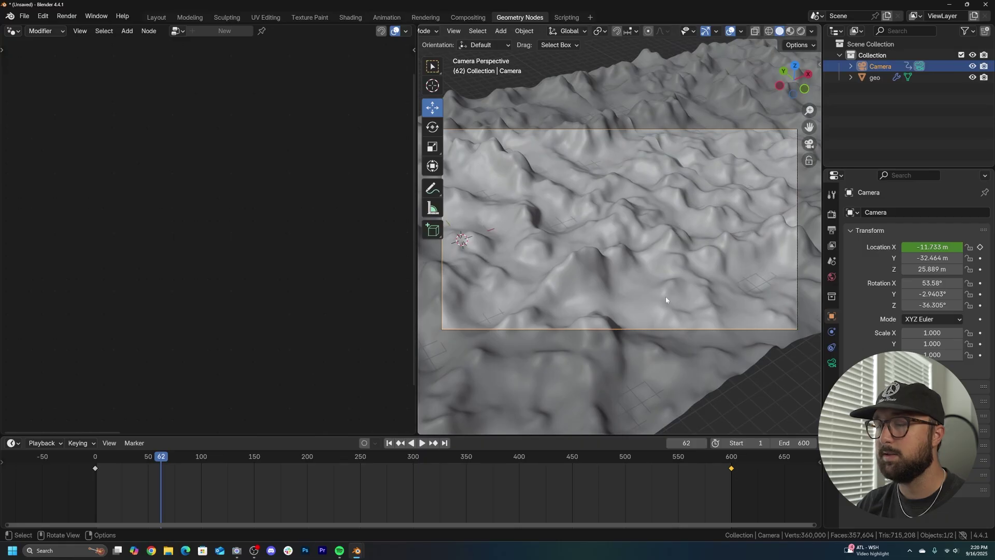
scroll(588, 279, up, 3)
scroll(589, 278, down, 3)
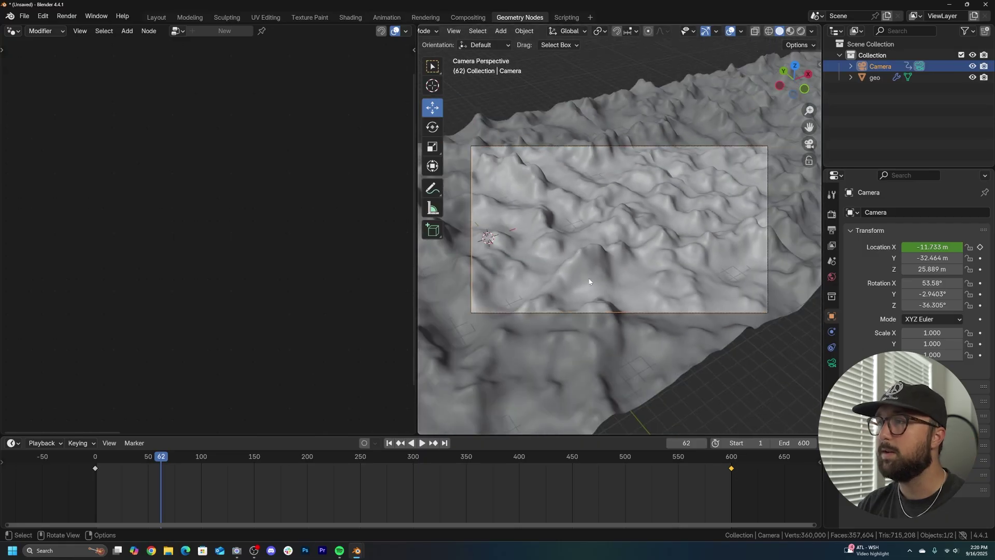
scroll(582, 278, up, 2)
On the terrain, set the Noise Texture's Detail to 1.5 and nudge the first RGB Curves point to about 0.0021, 0.0988.
click(574, 272)
scroll(574, 272, down, 3)
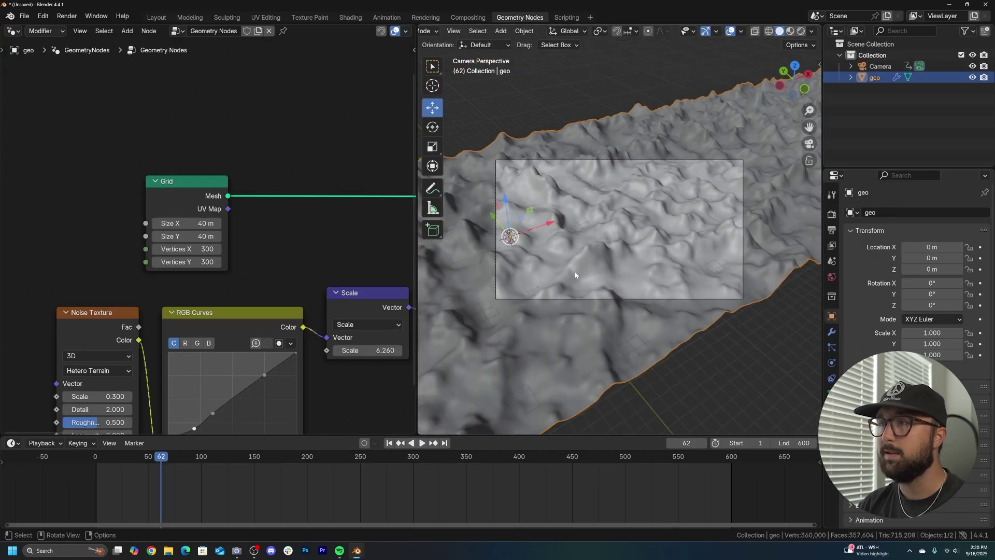
scroll(574, 272, up, 1)
middle_drag(183, 394, 212, 275)
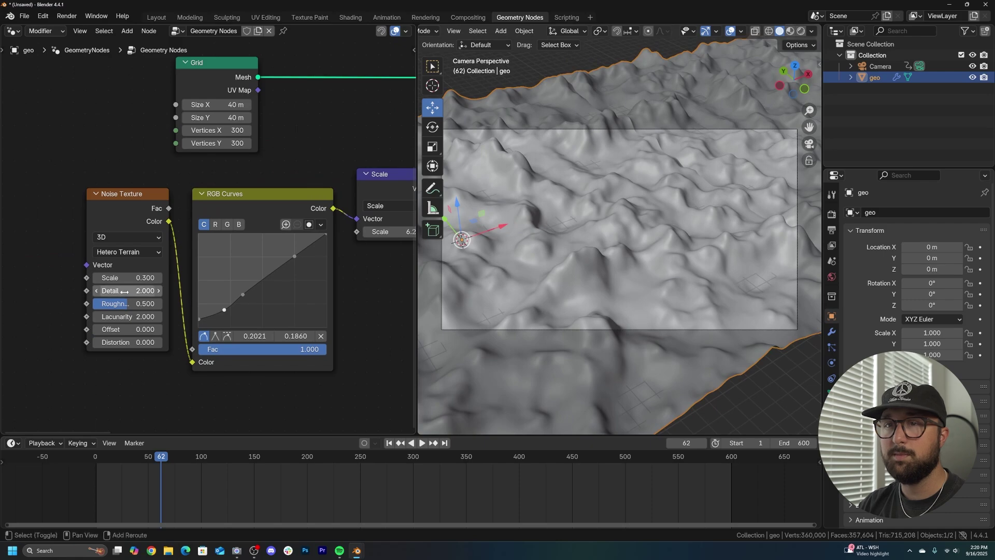
drag(127, 291, 111, 290)
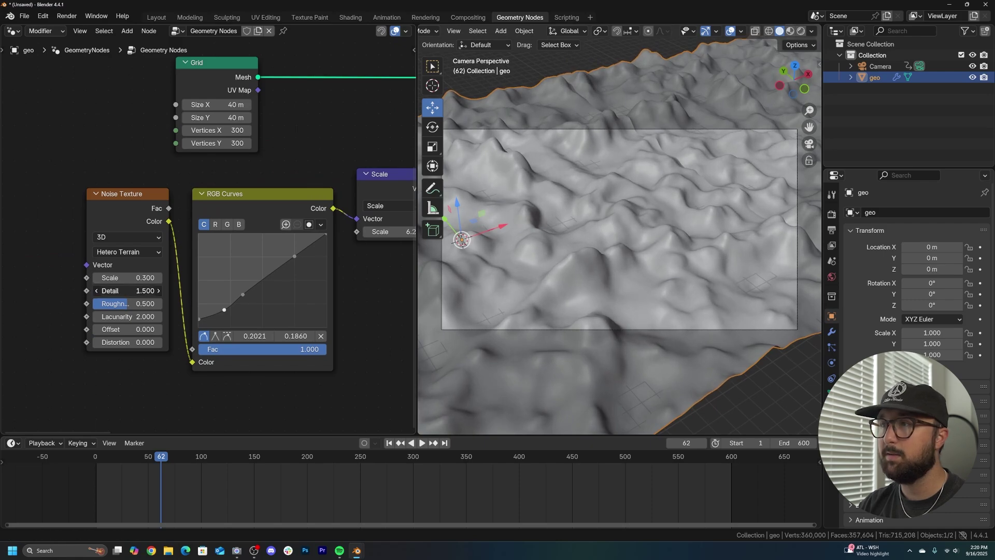
drag(200, 320, 200, 321)
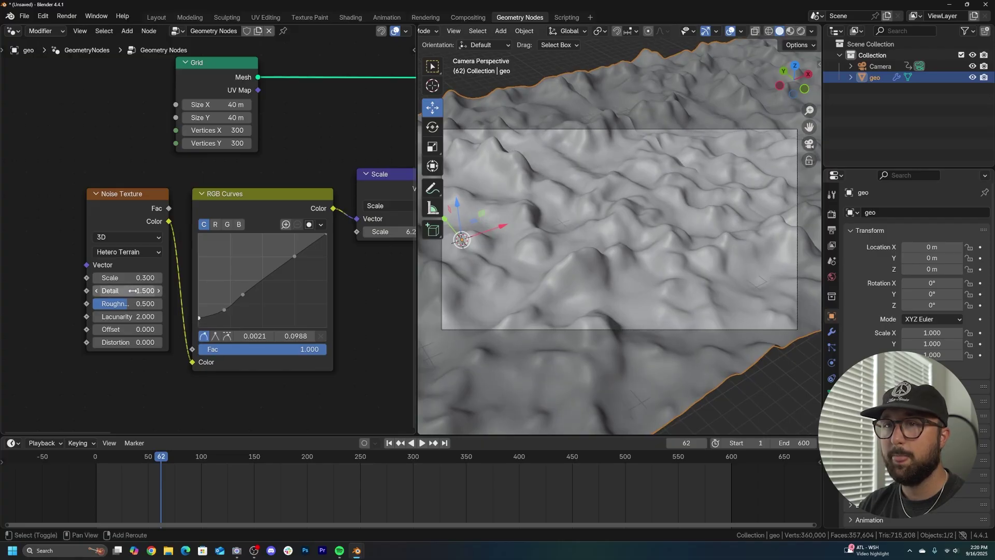
Set the Noise Texture's Scale to 0.2 and the vector Scale node's factor to 9.25 for broader, taller hills.
drag(132, 278, 93, 278)
middle_drag(410, 256, 344, 258)
drag(339, 233, 372, 233)
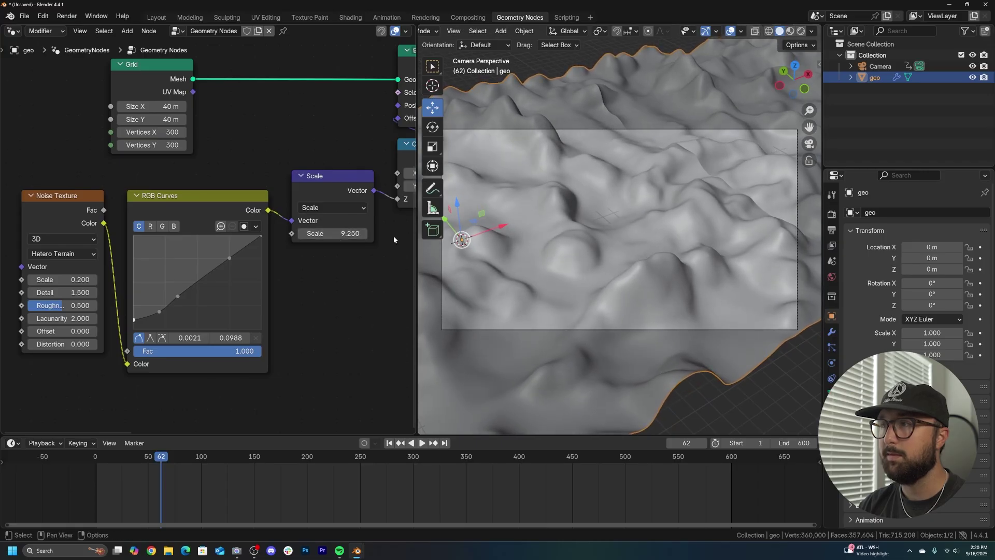
Play the animation briefly and scrub to frame 284 to check the reshaped terrain through the camera.
scroll(682, 261, down, 2)
key(space)
key(space)
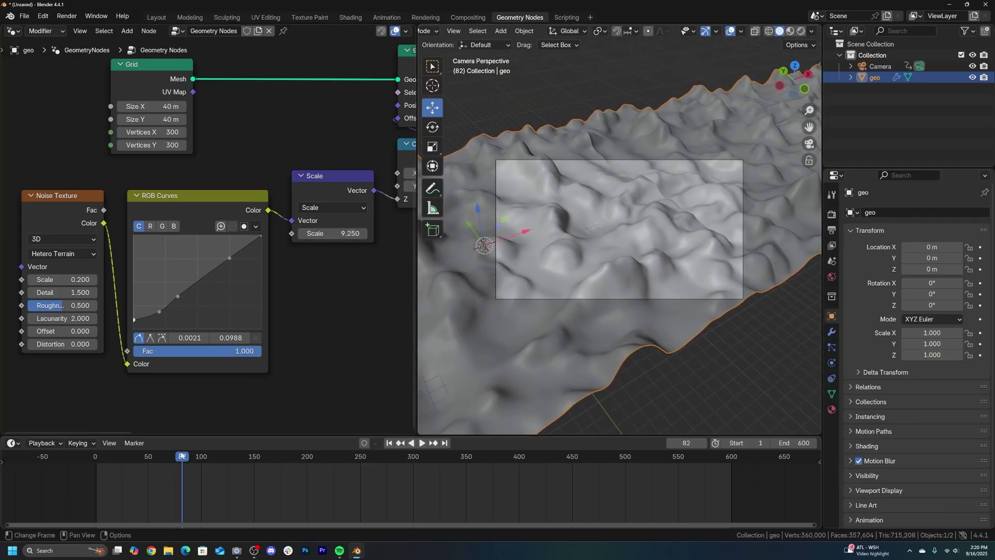
drag(181, 455, 396, 455)
Create a new material for the terrain and change its surface shader to Emission.
scroll(368, 401, down, 6)
middle_drag(384, 290, 13, 340)
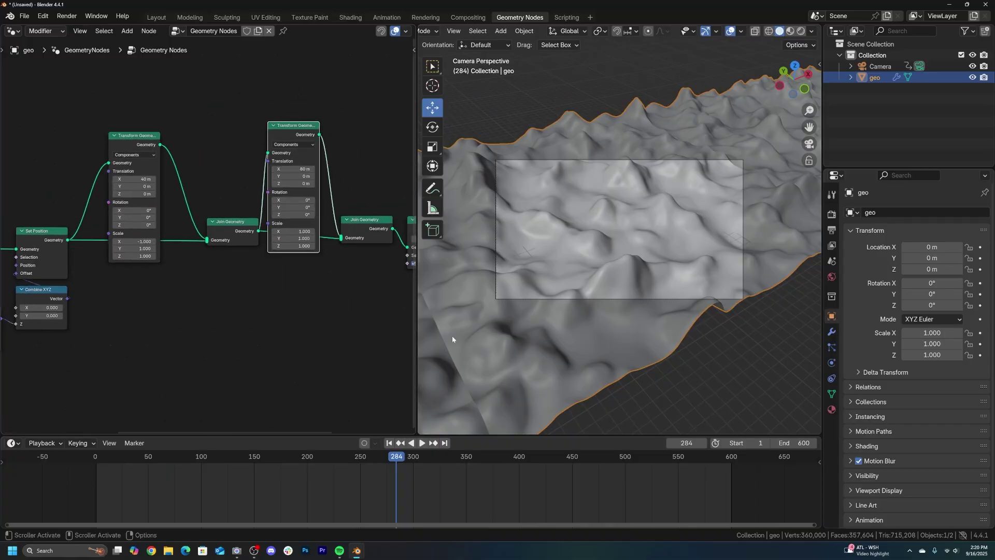
click(832, 410)
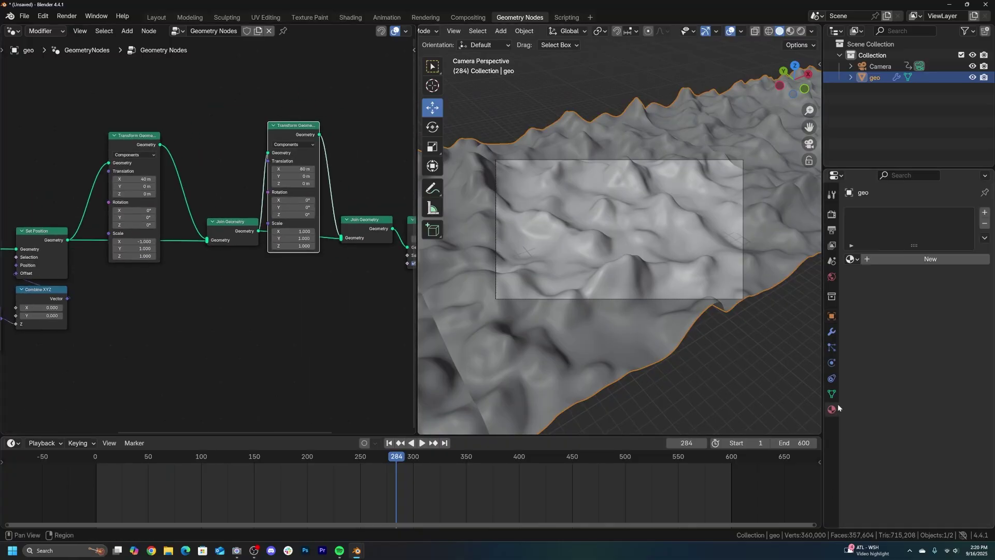
click(920, 259)
click(938, 309)
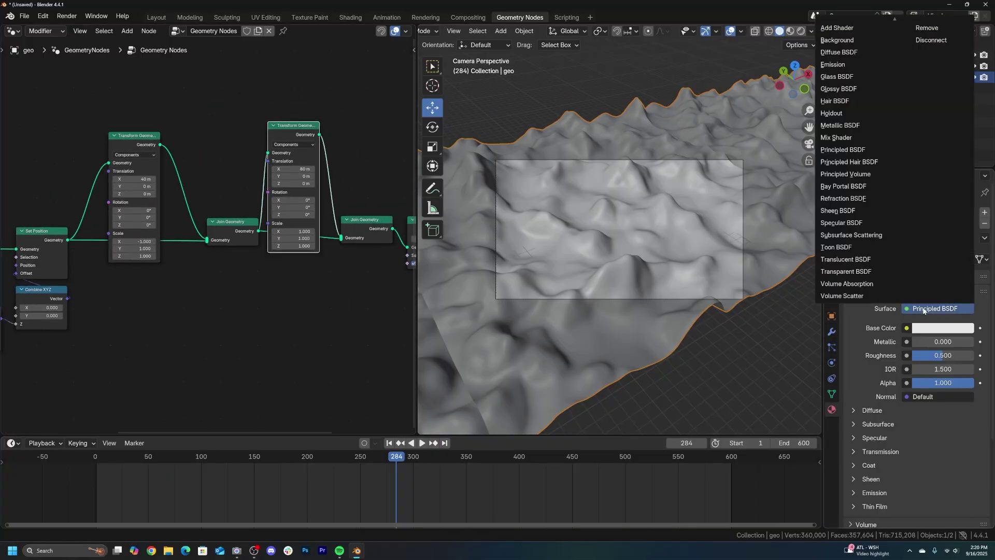
click(834, 65)
Insert a Set Material node between Set Shade Smooth and Group Output and assign it Material.001.
ctrl+scroll(259, 260, down, 5)
scroll(310, 297, up, 2)
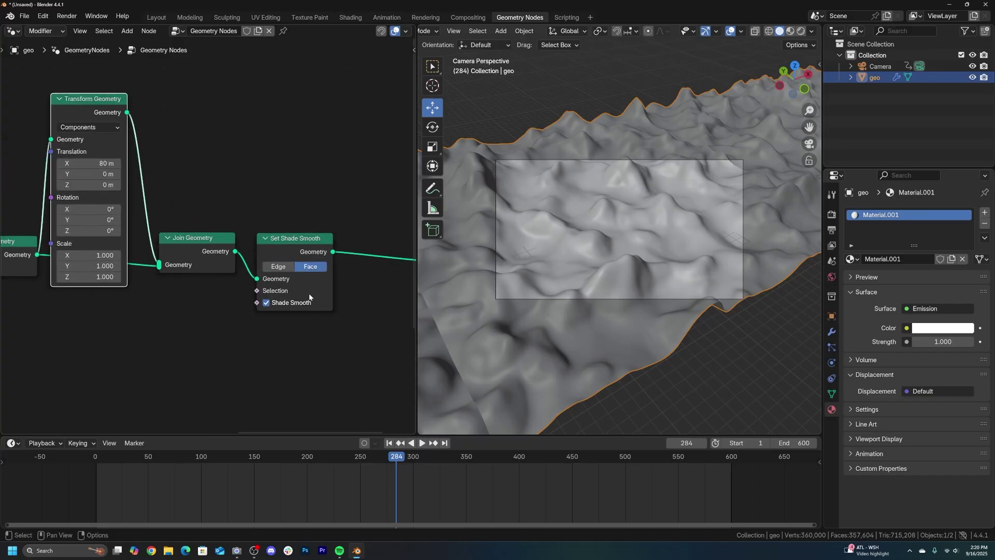
middle_drag(326, 293, 230, 281)
key(shift+a)
text(set m)
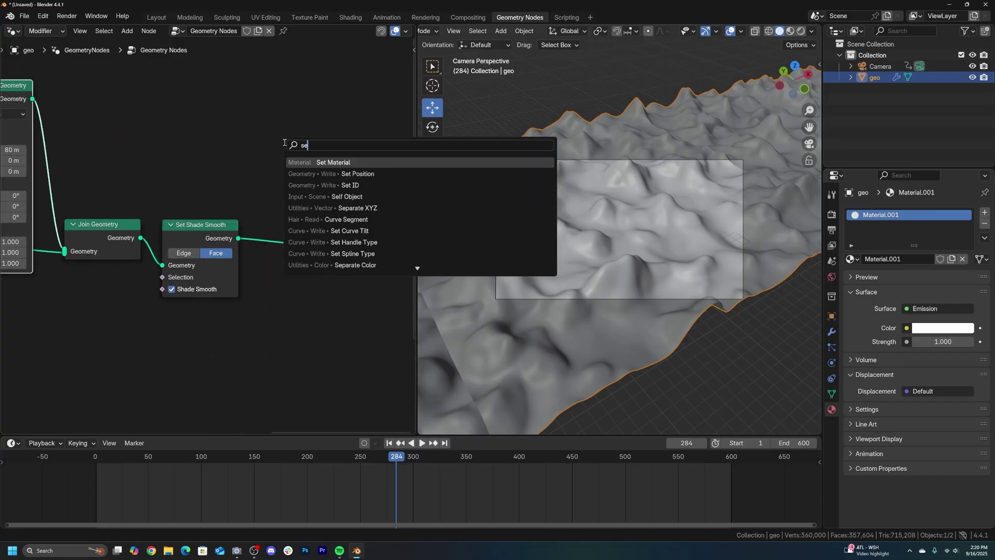
click(325, 161)
click(289, 223)
click(320, 268)
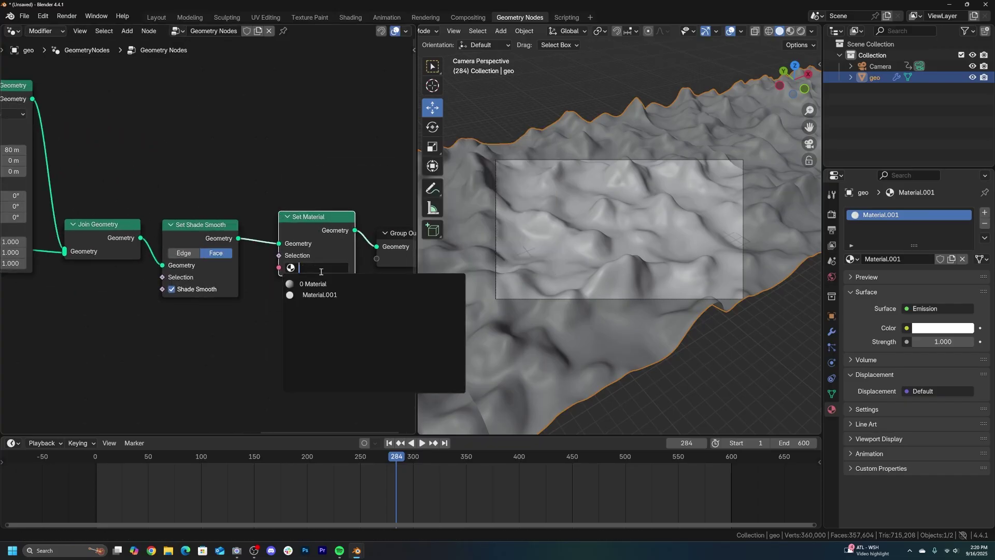
click(321, 293)
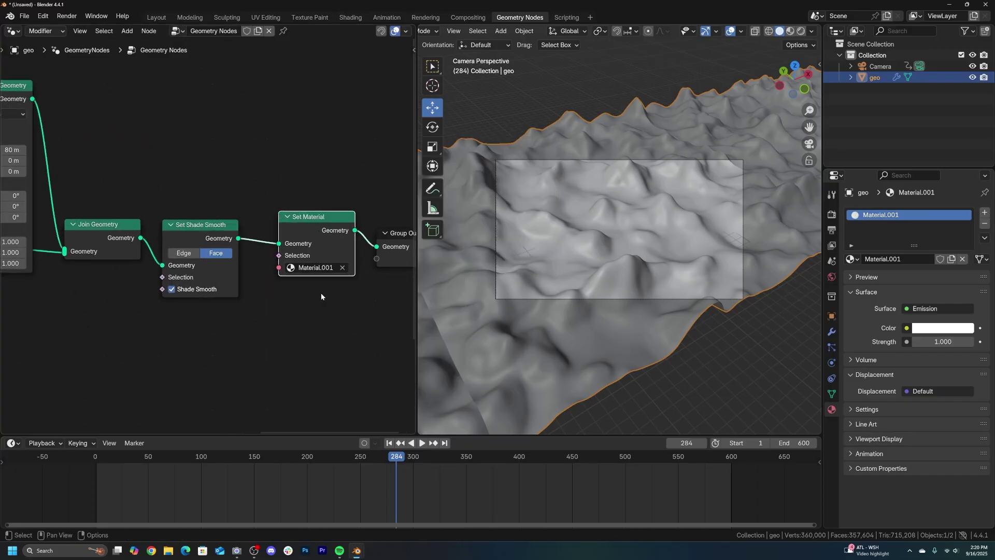
Switch to the Shading workspace, merge its areas into a Shader Editor beside the viewport, and view through the camera.
click(351, 18)
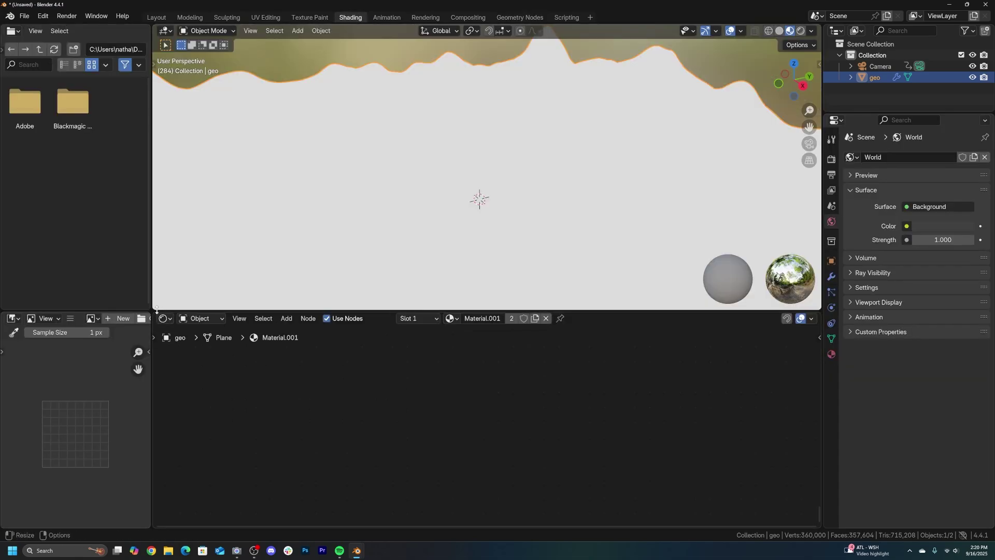
drag(154, 310, 472, 304)
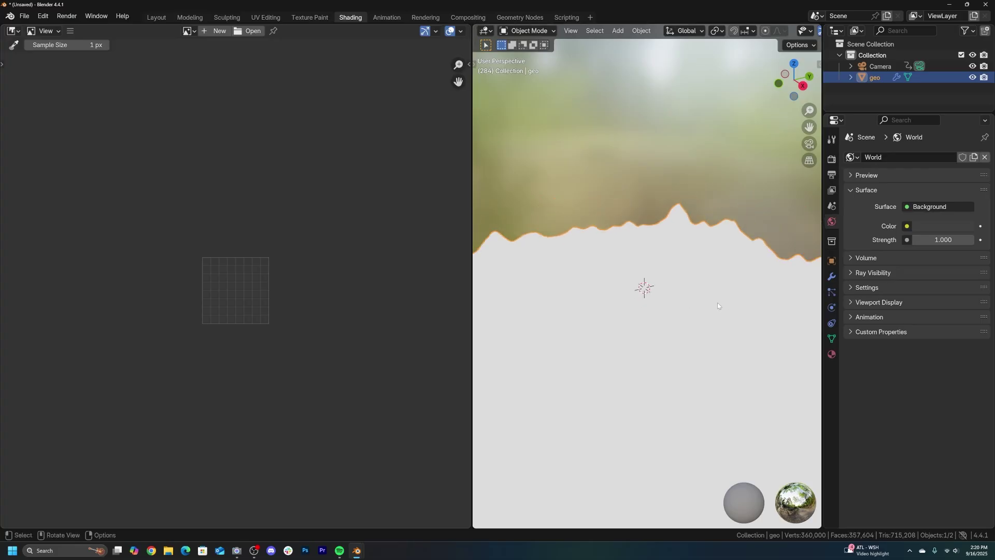
key(KP_0)
click(13, 31)
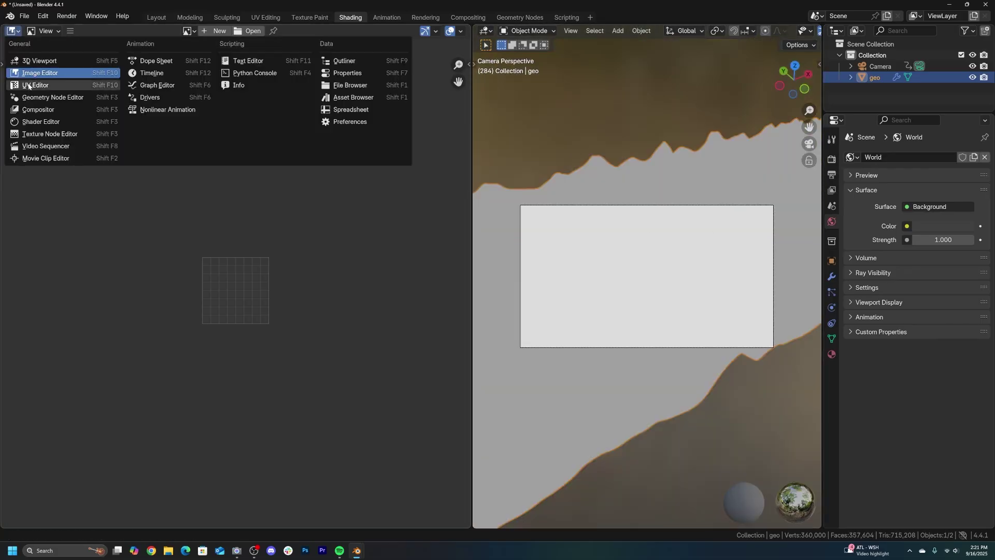
click(36, 123)
key(n)
Add a Color Ramp node to the terrain material and connect its Color output to the Emission node's Color.
key(shift+a)
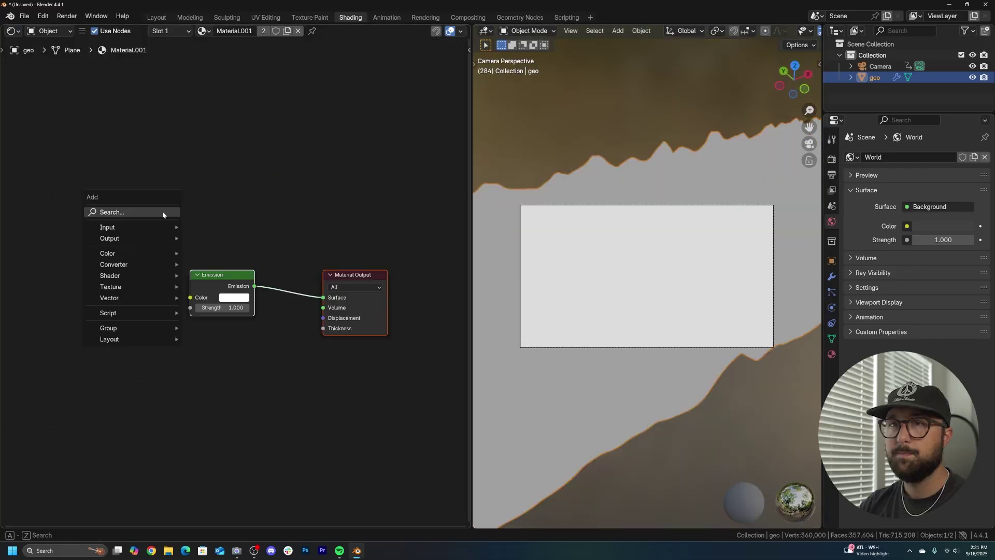
text(col)
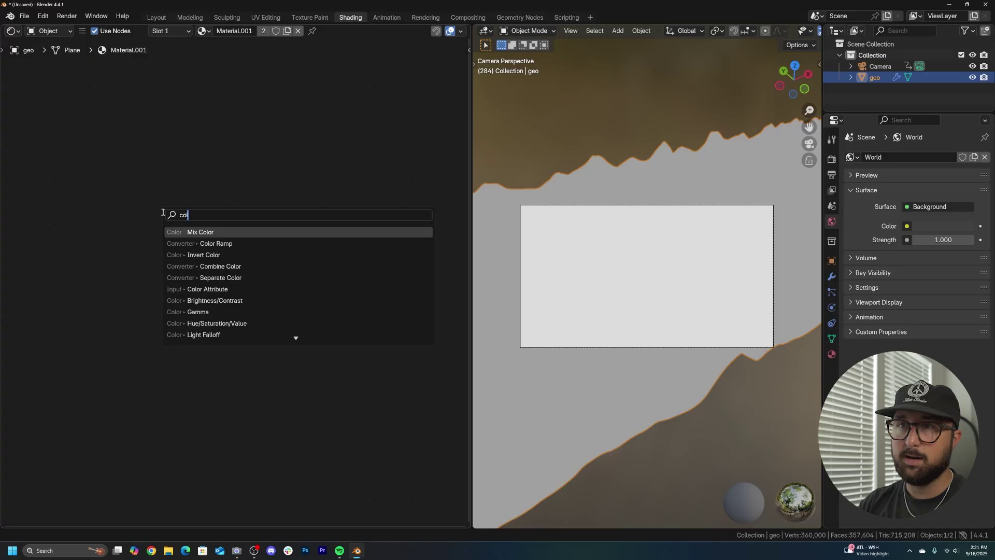
click(201, 244)
click(55, 248)
drag(163, 262, 190, 298)
middle_drag(108, 279, 198, 271)
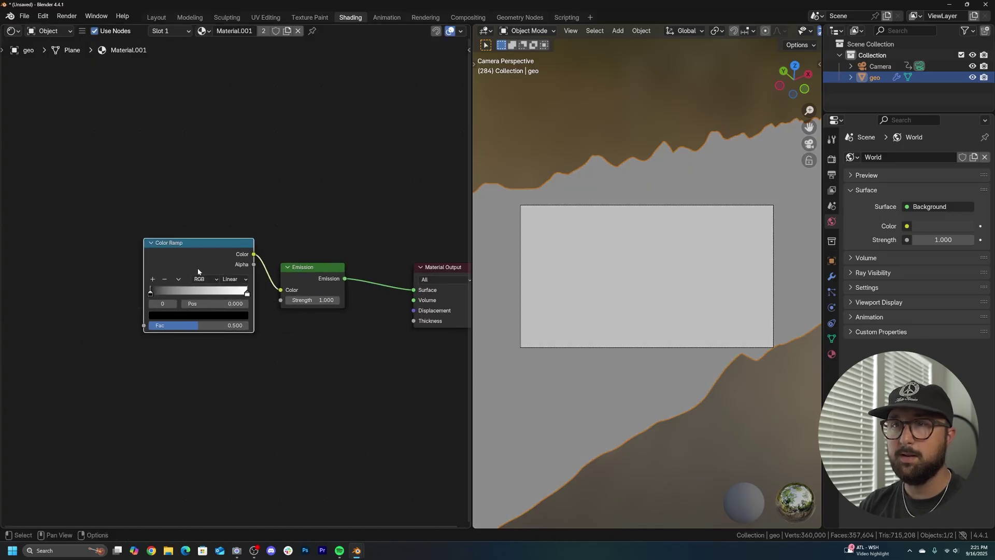
middle_drag(97, 241, 252, 185)
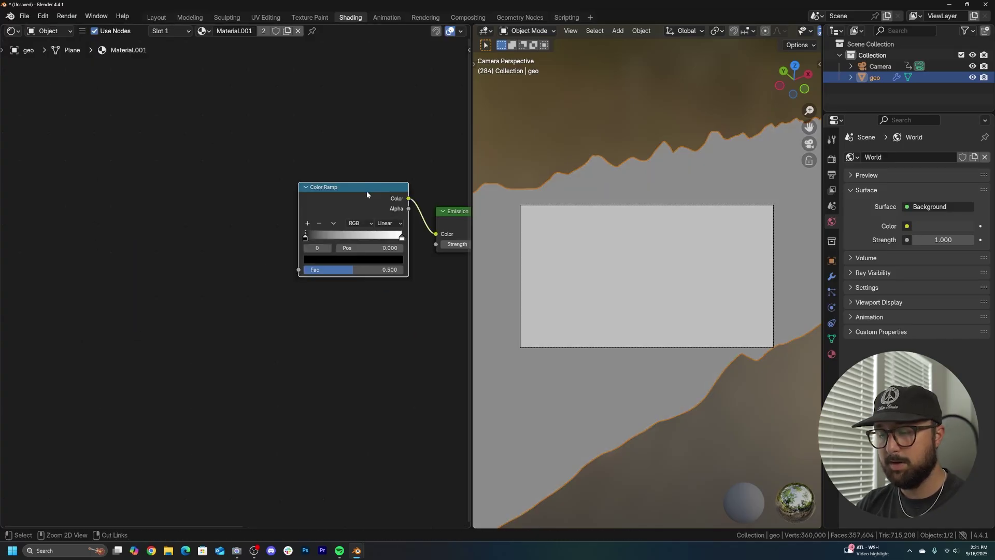
Add Texture Coordinate and Mapping nodes, delete the Image Texture, and feed Object coordinates through Mapping into the Color Ramp's Fac.
key(ctrl+t)
drag(166, 285, 212, 276)
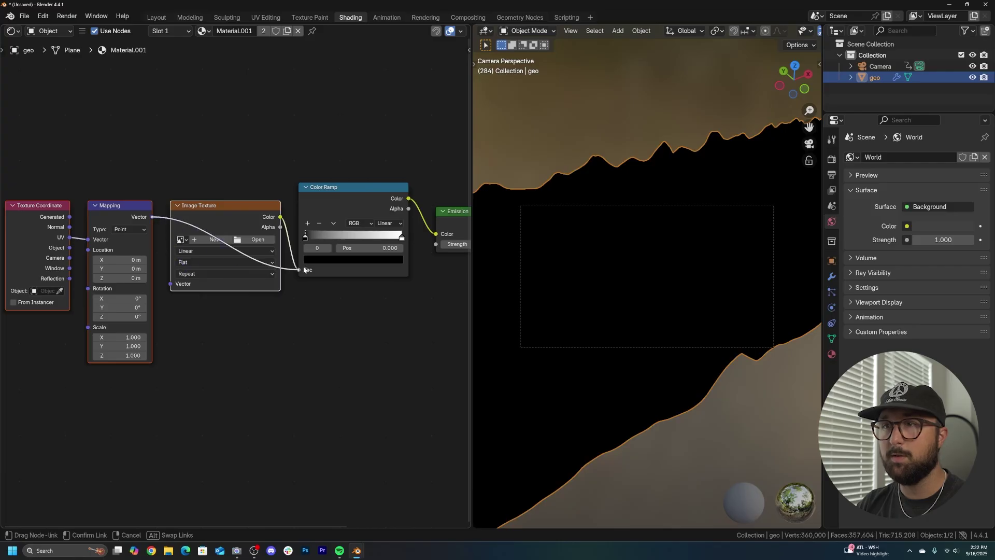
drag(305, 269, 302, 269)
click(230, 214)
key(x)
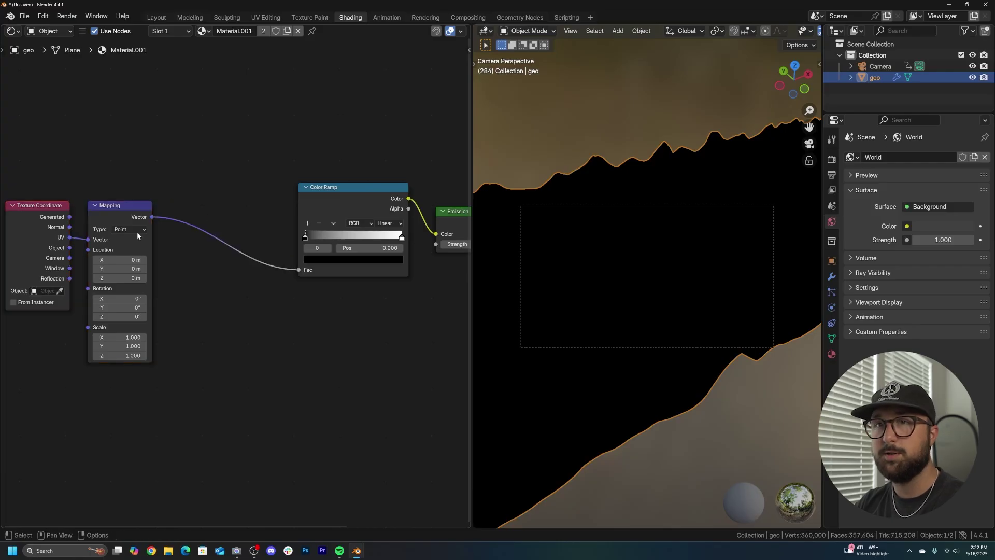
drag(69, 247, 88, 240)
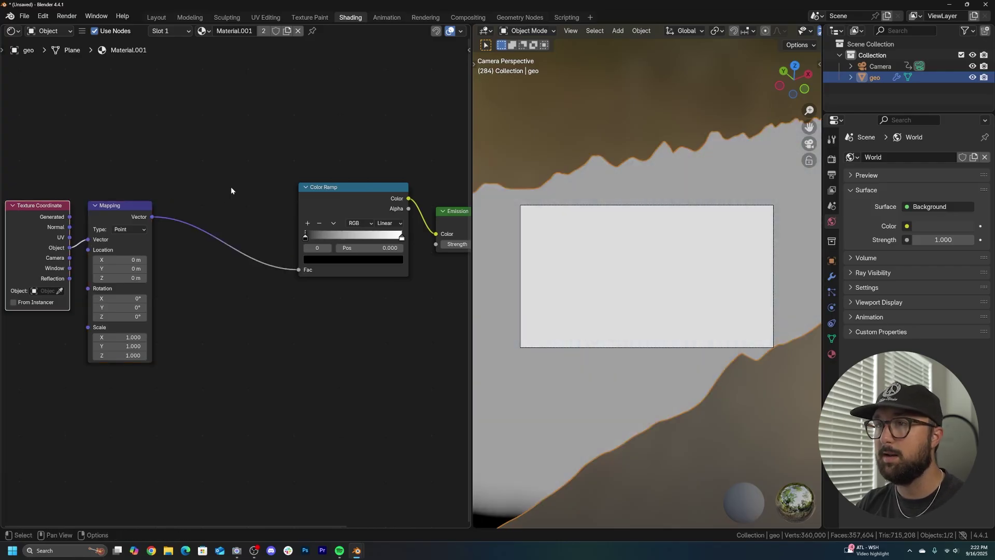
Insert a Separate XYZ node between Mapping and the Color Ramp and connect its Z output to Fac.
key(shift+a)
text(sep)
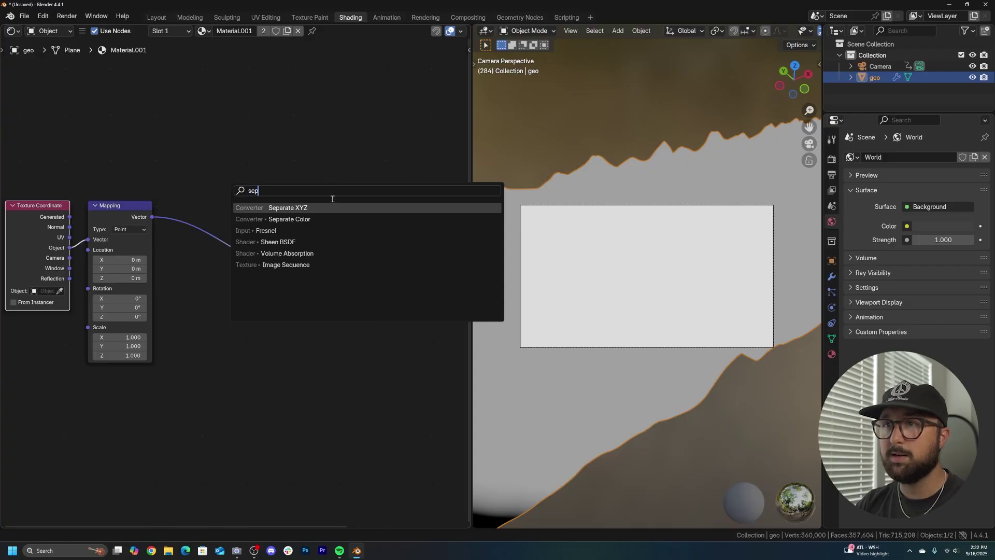
key(Return)
click(218, 226)
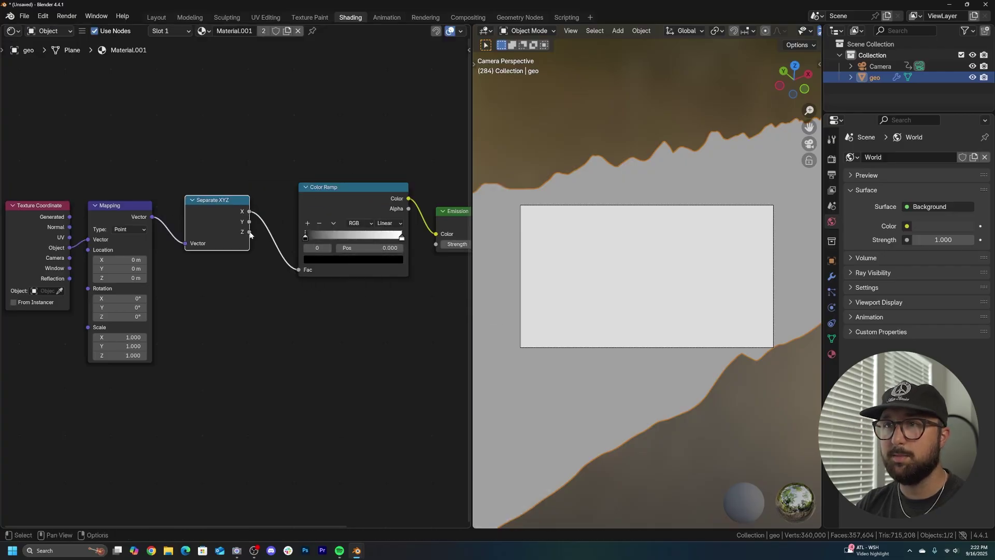
drag(250, 231, 299, 270)
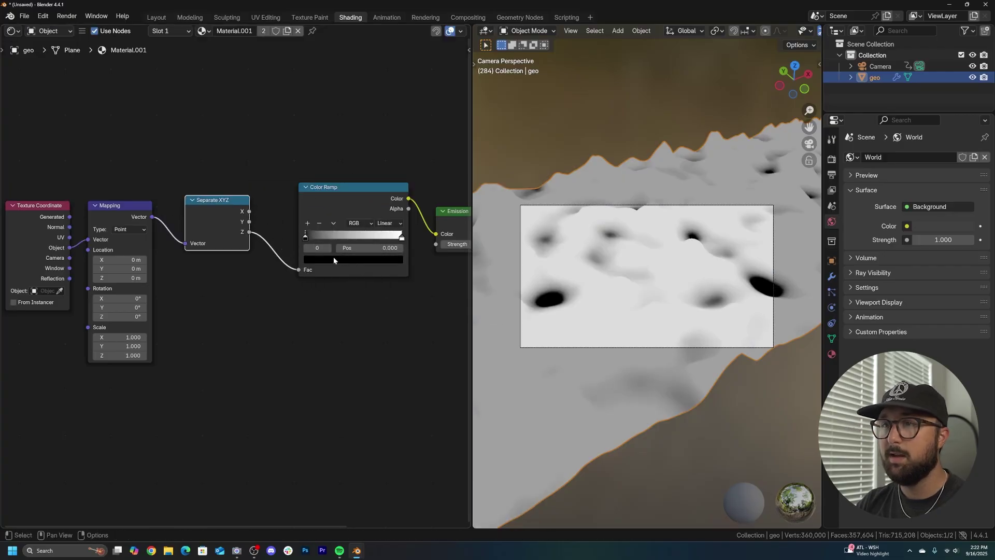
middle_drag(596, 264, 629, 263)
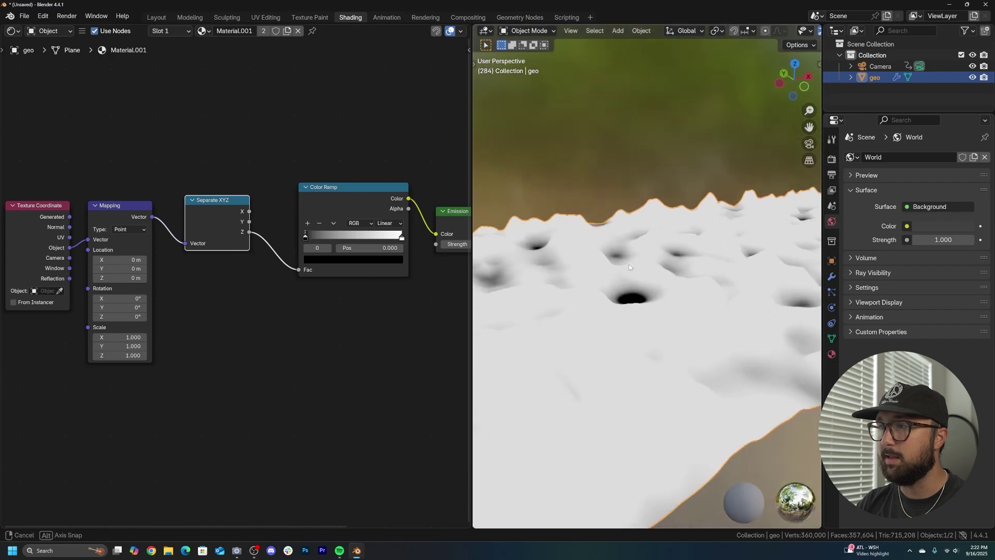
key(KP_0)
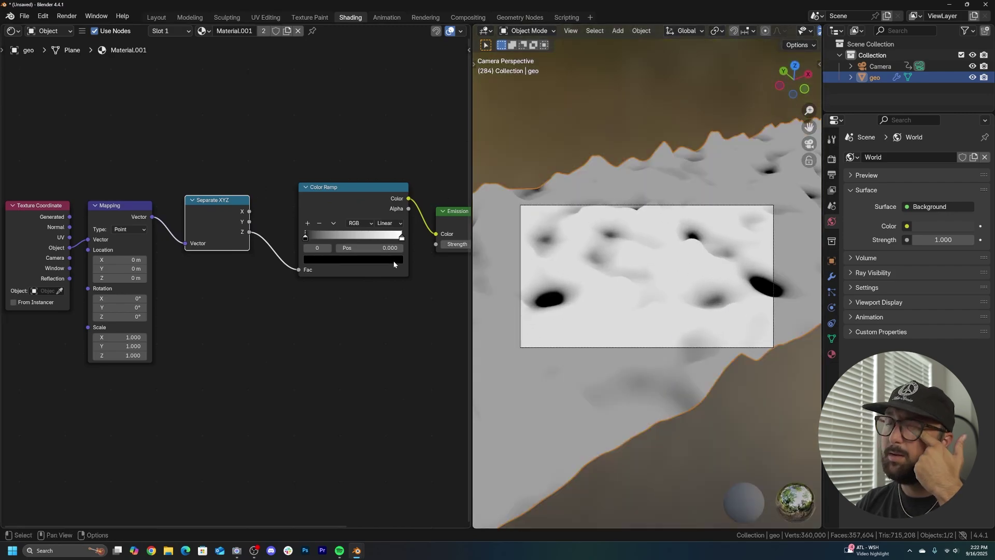
Insert a Map Range node between the Separate XYZ node's Z output and the Color Ramp.
drag(305, 237, 264, 252)
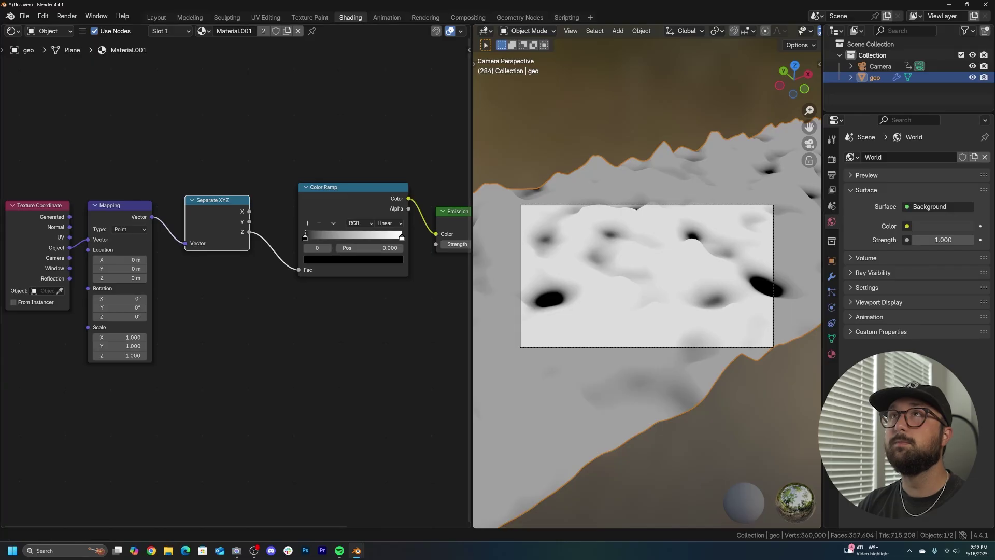
key(shift+a)
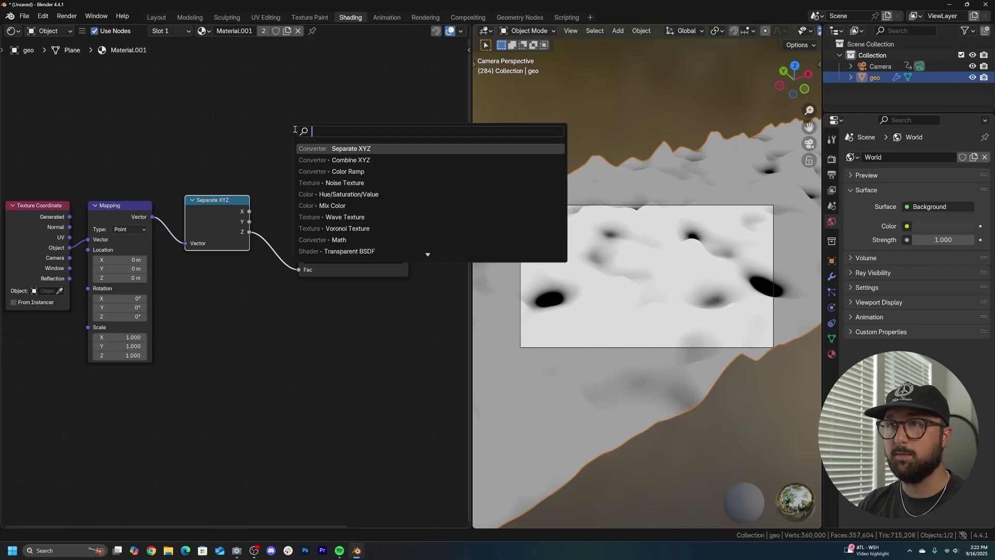
text(map)
click(389, 171)
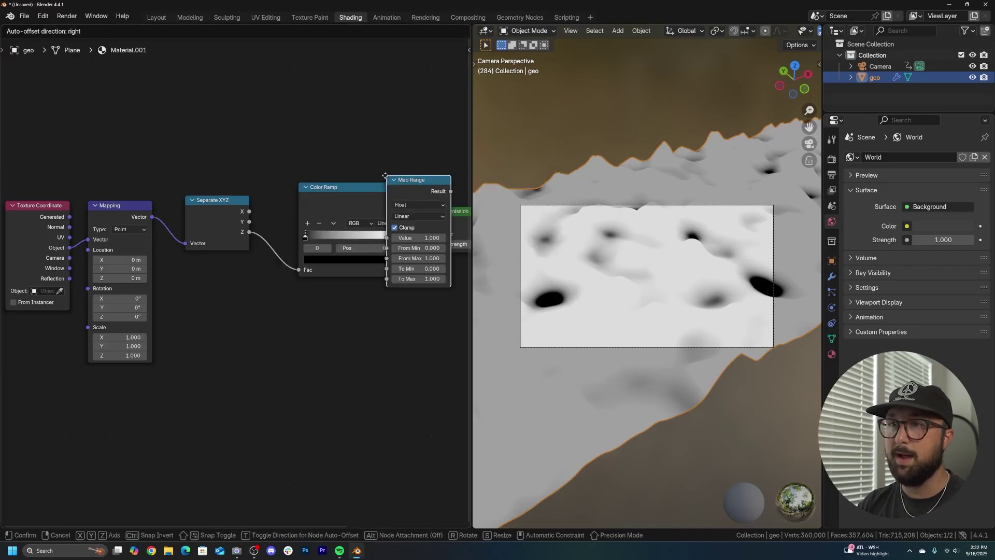
click(267, 193)
scroll(626, 323, up, 4)
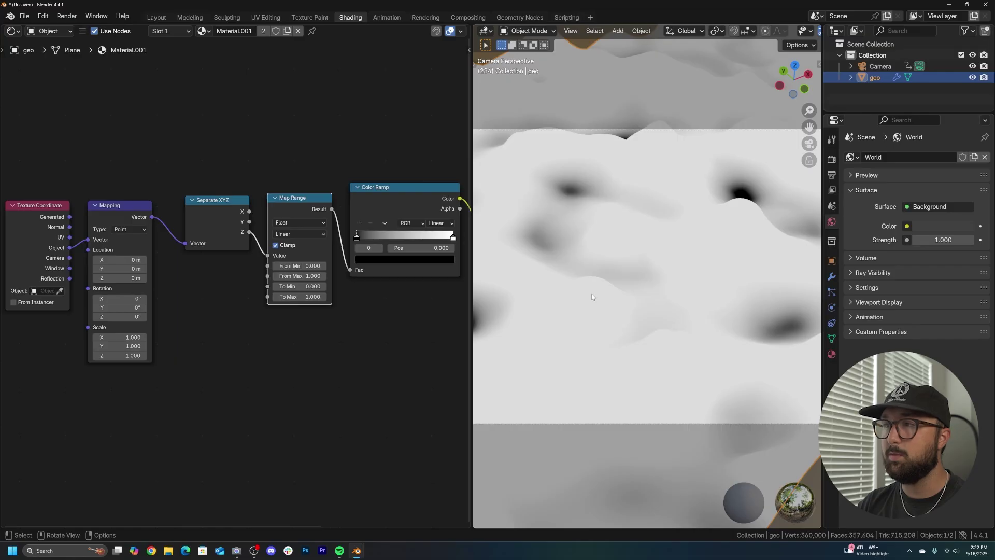
Enlarge the viewport area, then set the Map Range interpolation to Stepped Linear with 7.1 steps.
drag(471, 294, 357, 290)
scroll(311, 270, up, 3)
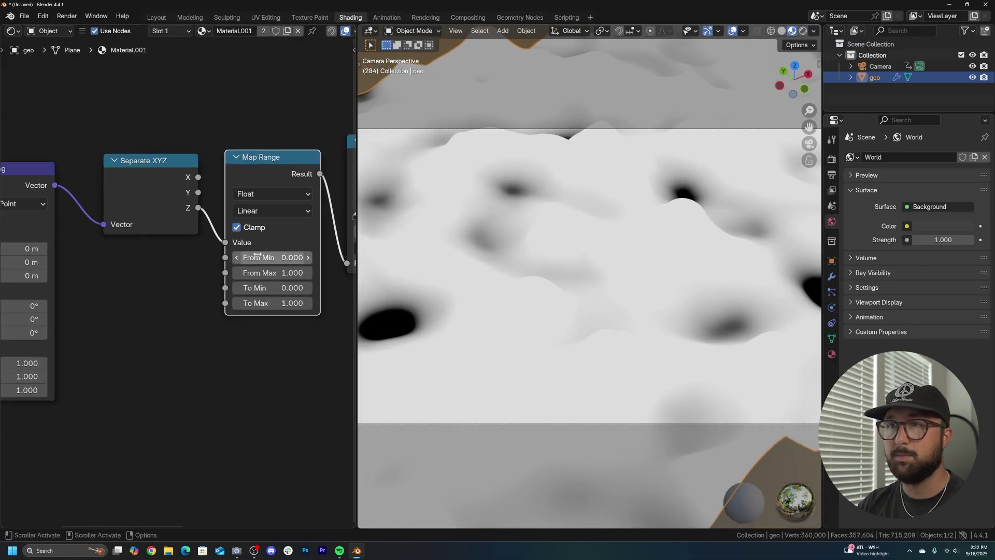
click(187, 218)
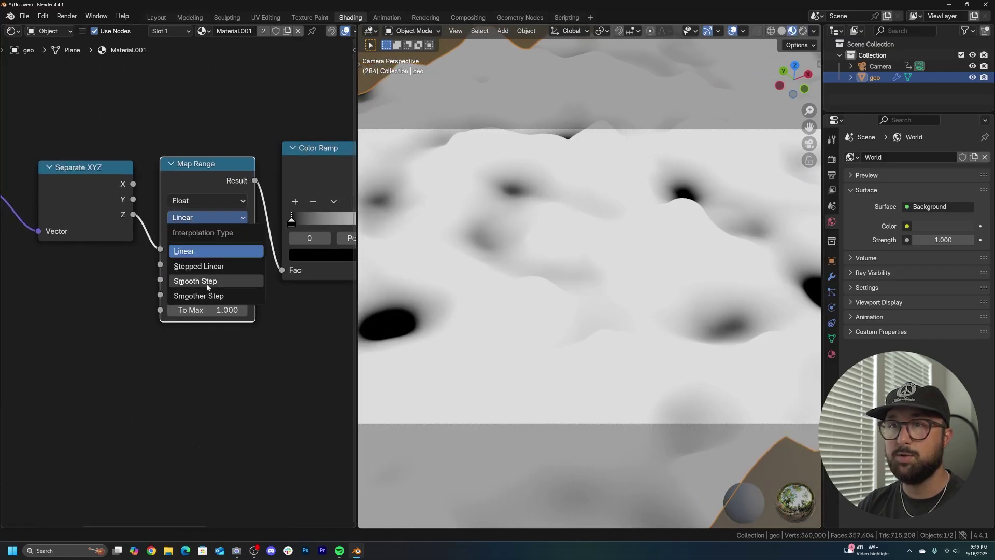
click(208, 267)
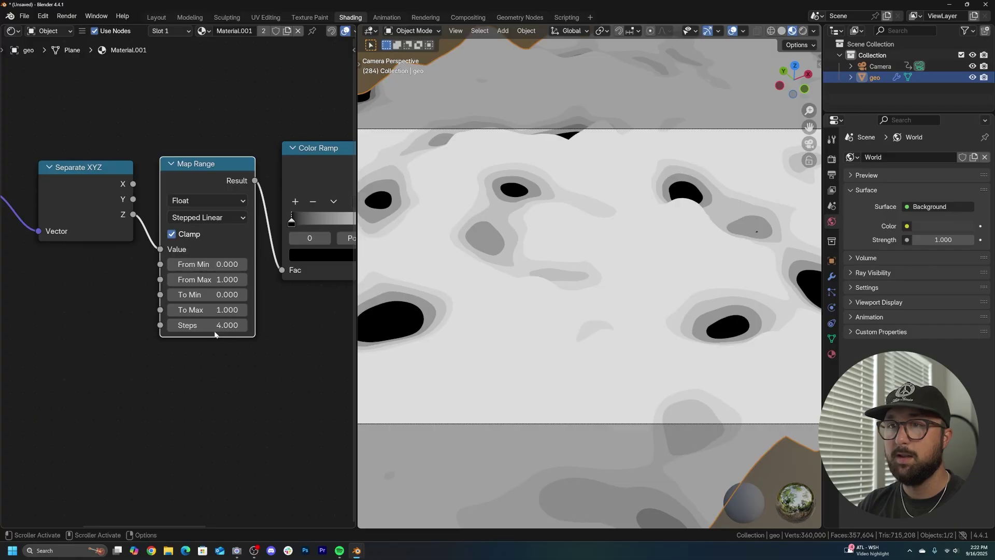
drag(215, 325, 262, 325)
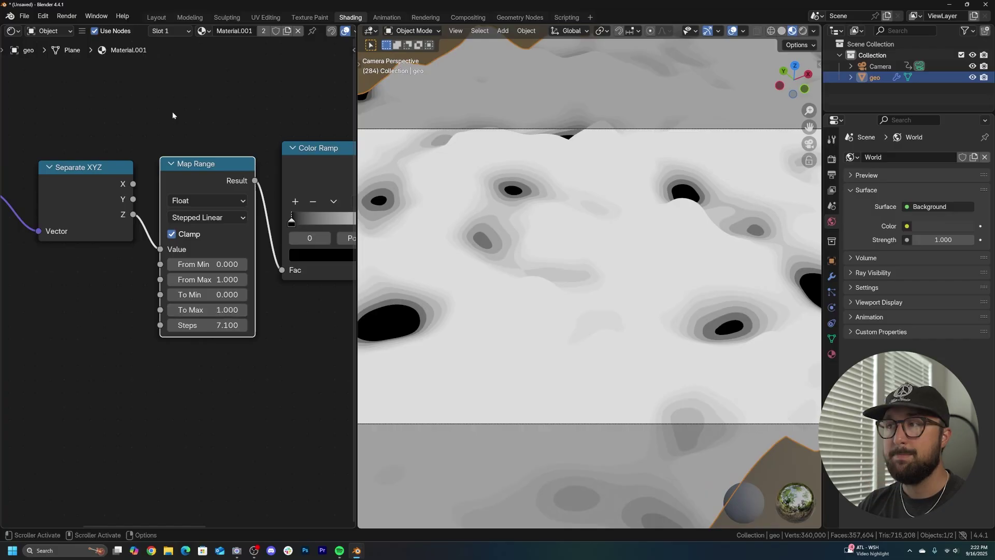
Insert a Math node set to Add between Separate XYZ and Map Range with a value of -0.6.
key(shift+a)
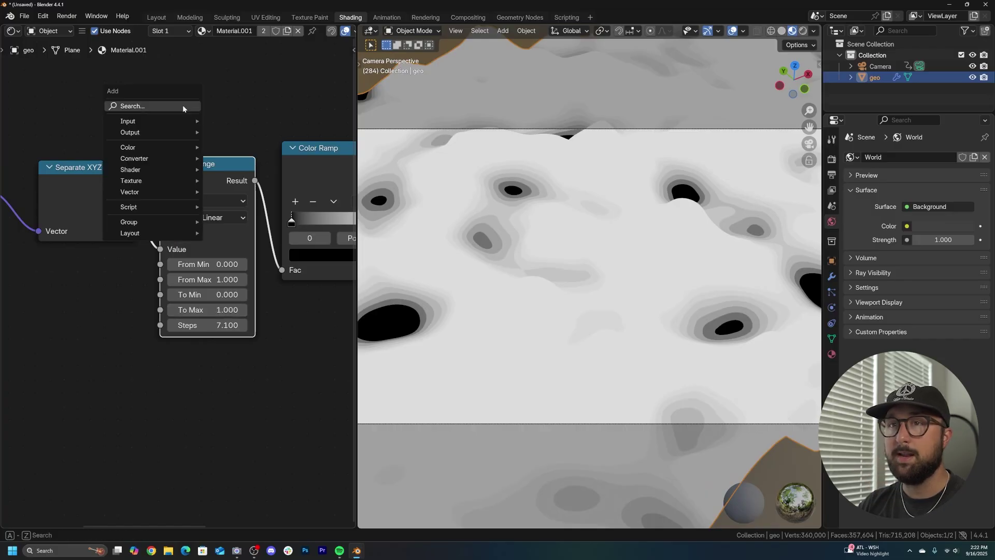
text(mat)
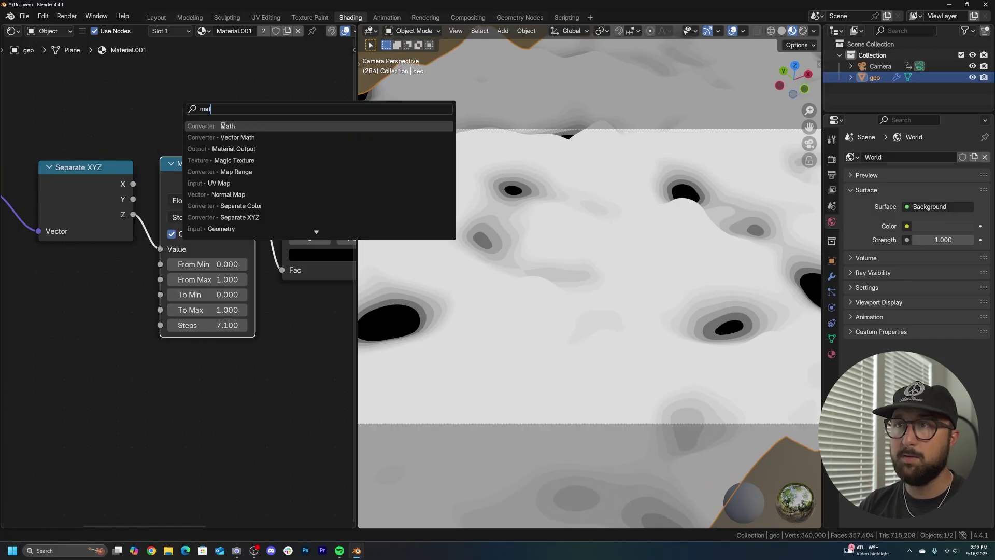
click(222, 125)
click(161, 168)
drag(213, 258, 156, 257)
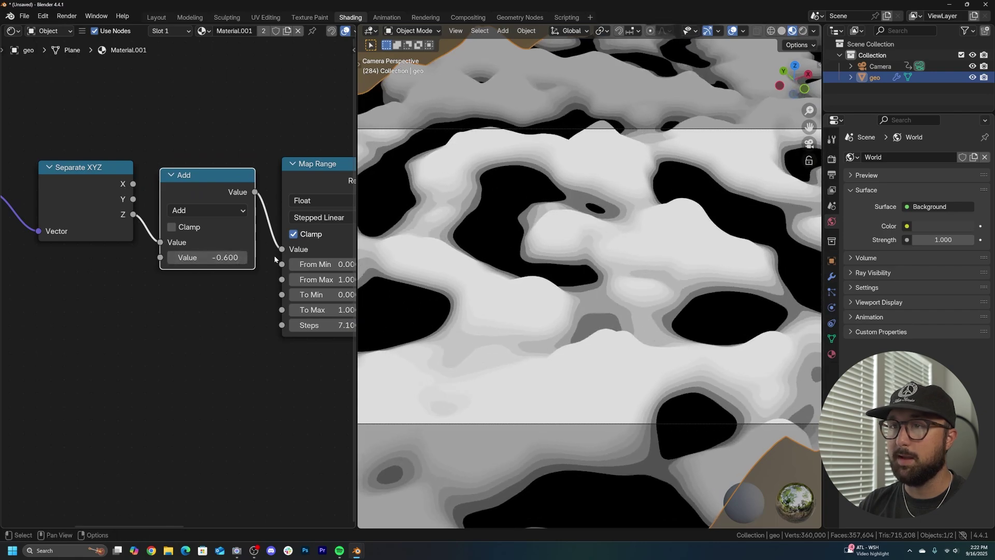
Try a different Steps value on the Map Range node, undo it, and raise the Add node's value.
middle_drag(282, 280, 251, 279)
mouse_move(315, 323)
mouse_down()
mouse_move(334, 323)
mouse_move(1, 323)
mouse_up()
key(ctrl+z)
drag(194, 256, 217, 256)
Change the Color Ramp's white stop to light green, hex B4FF80, and select the black stop.
scroll(311, 238, down, 3)
middle_drag(316, 240, 130, 262)
scroll(167, 274, up, 3)
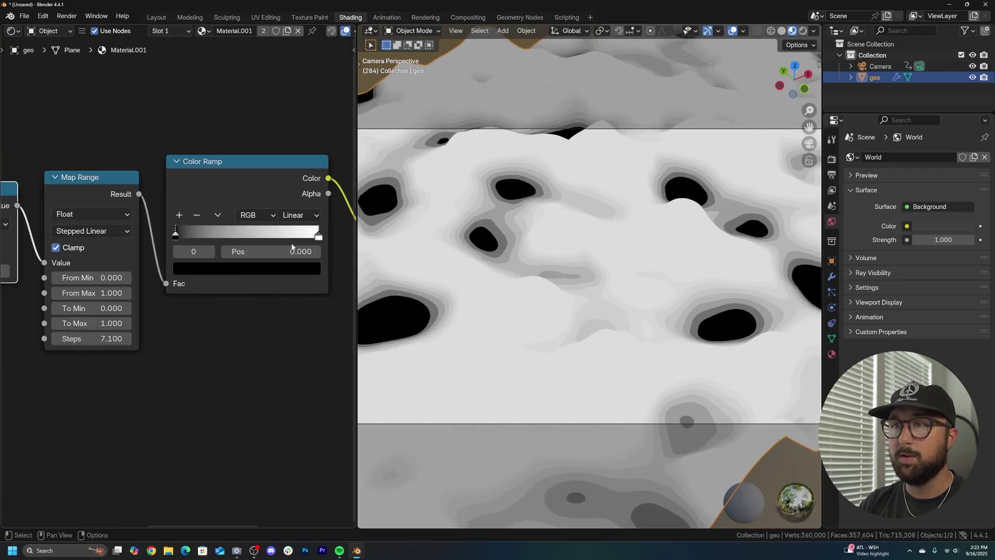
click(320, 237)
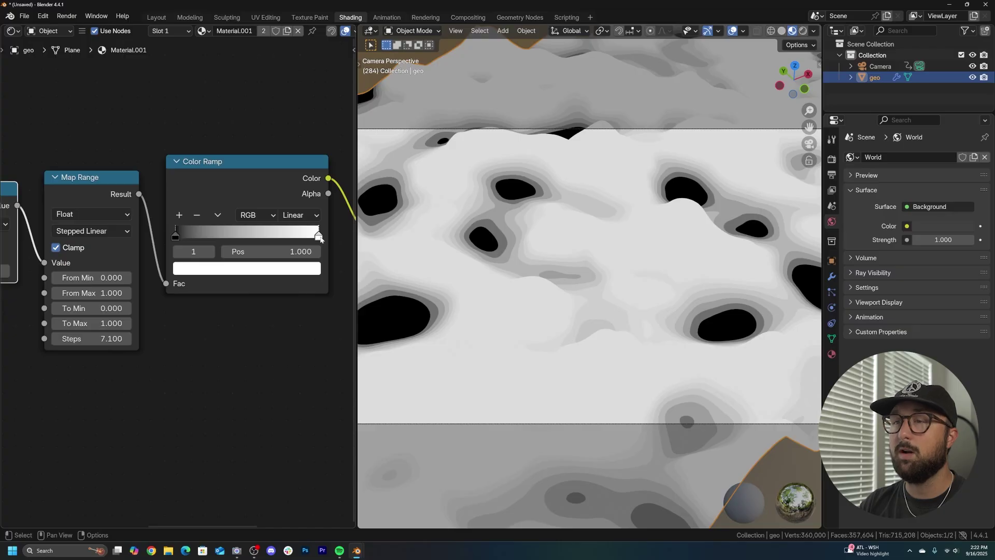
click(176, 238)
click(319, 237)
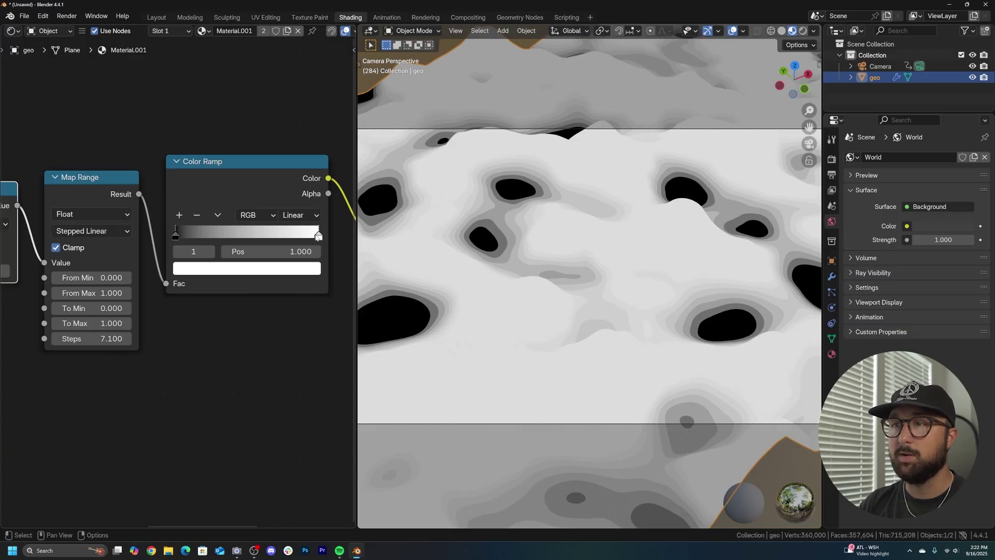
click(277, 269)
drag(214, 121, 212, 92)
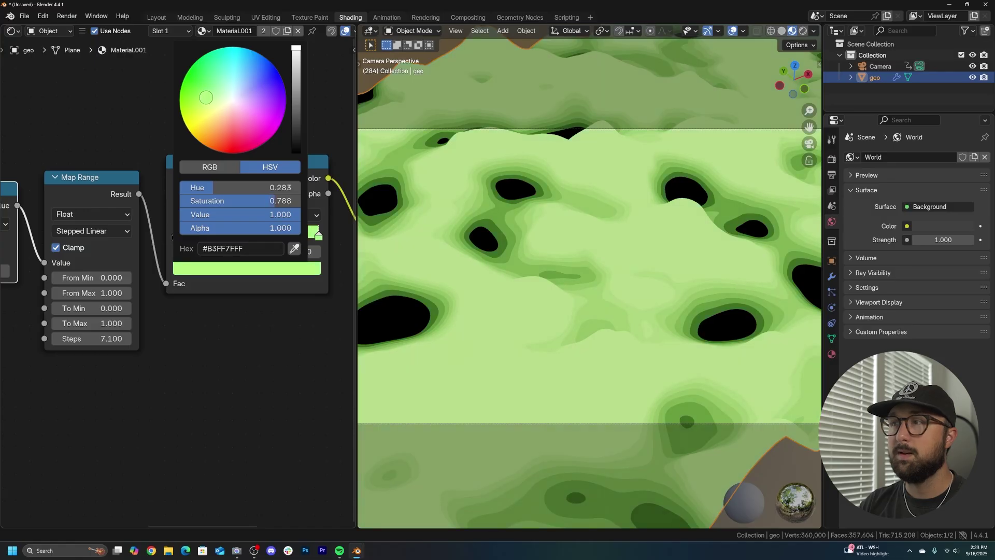
drag(203, 91, 208, 98)
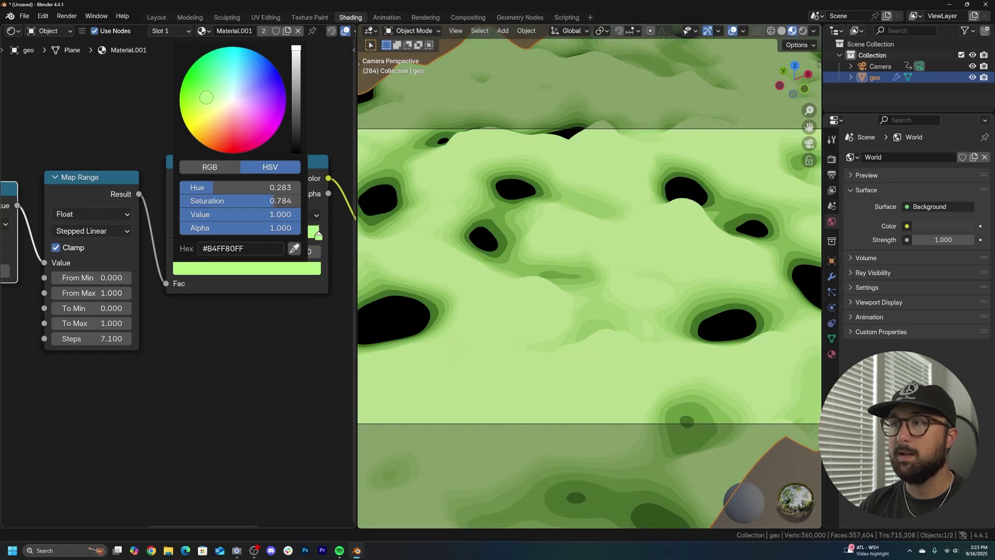
click(171, 236)
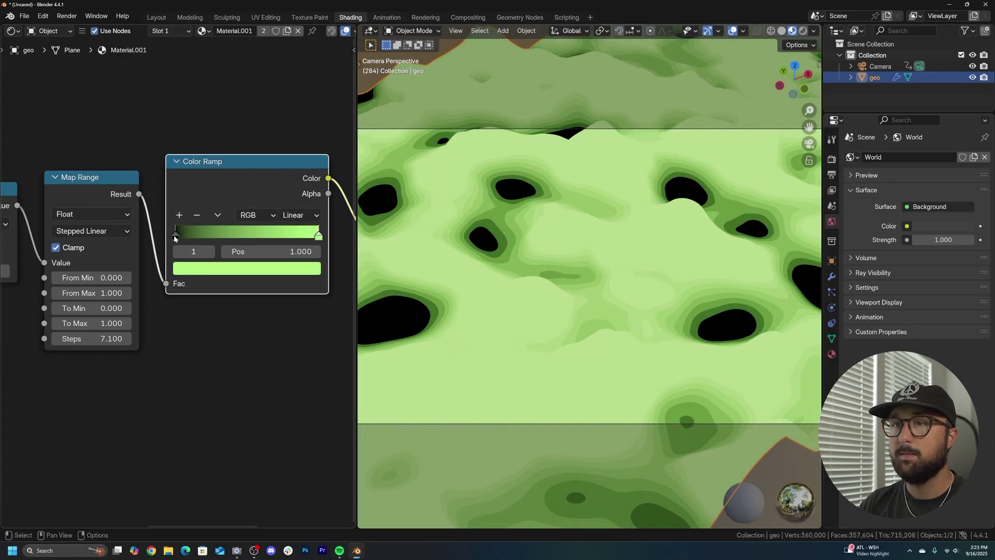
click(174, 236)
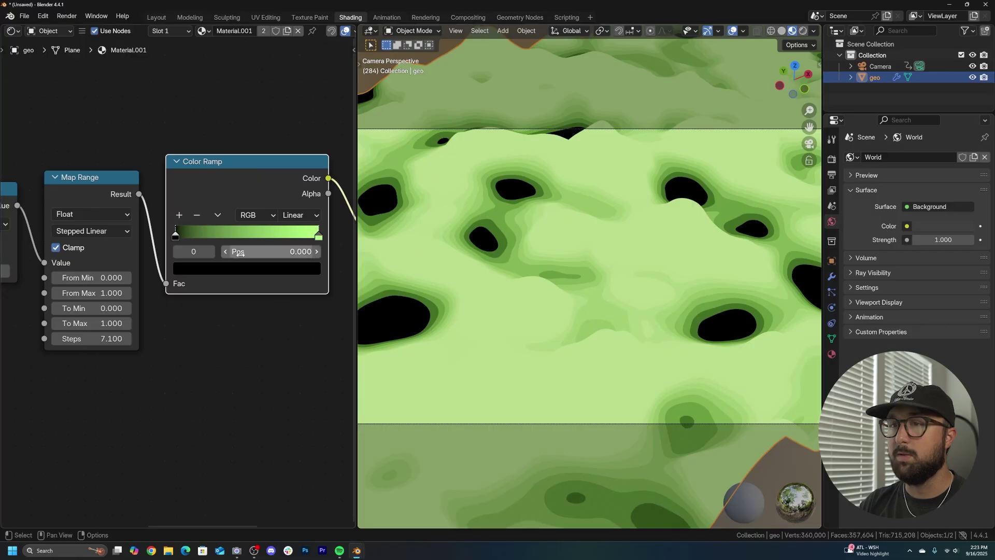
Insert a Mix Shader node after the Emission node, feeding Emission into its first Shader input.
scroll(290, 220, down, 2)
middle_drag(290, 220, 145, 280)
key(shift+a)
click(237, 218)
text(mix)
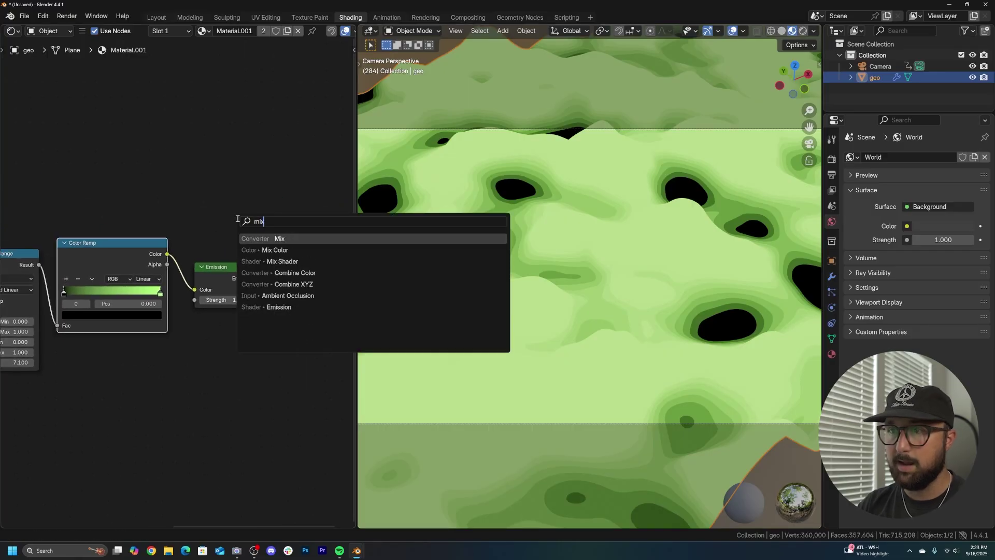
key(Down)
key(Return)
click(272, 265)
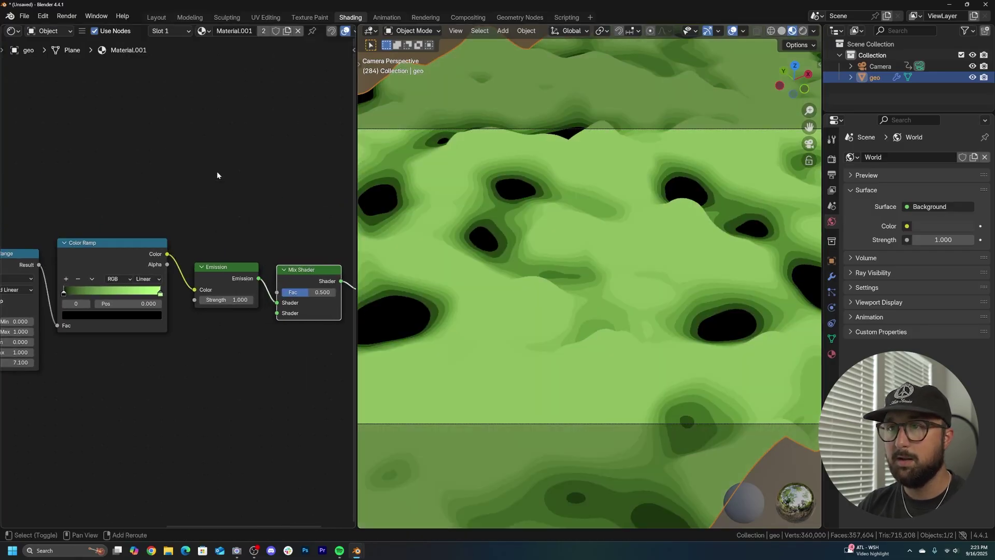
Add a Transparent BSDF below the Emission node and connect it to the Mix Shader's second Shader input.
key(shift+a)
click(216, 171)
text(trans)
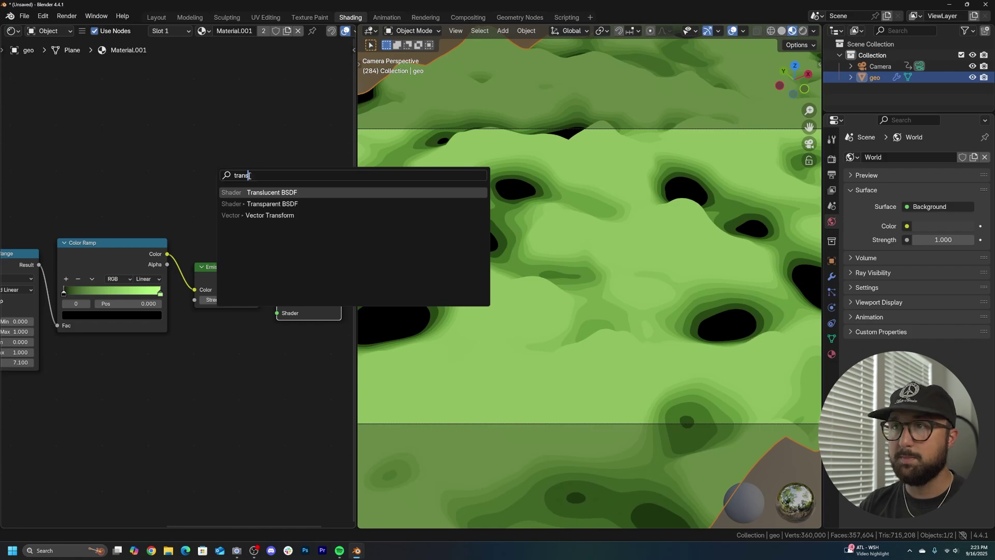
key(Down)
key(Return)
click(265, 327)
drag(253, 332, 278, 313)
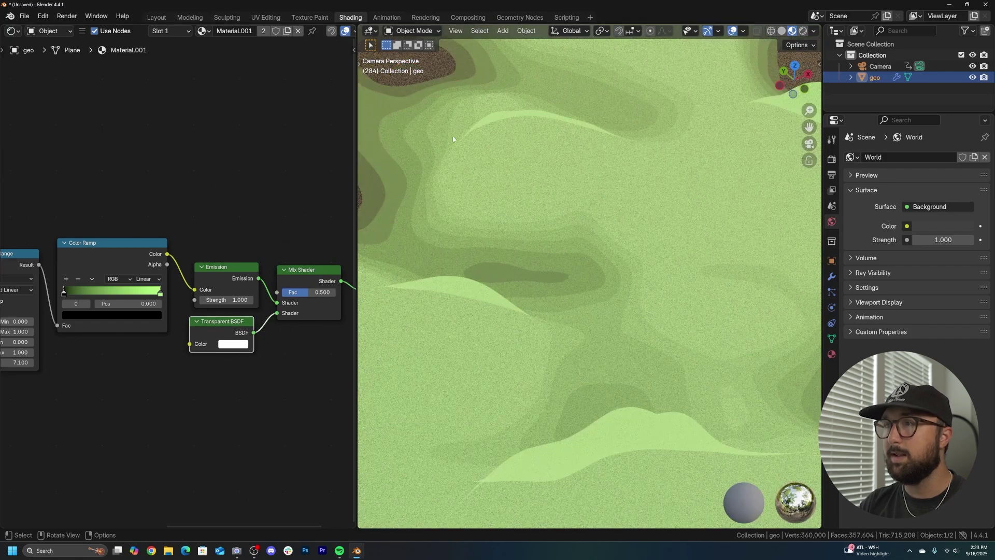
Change the scene's render engine from Cycles to EEVEE.
click(832, 161)
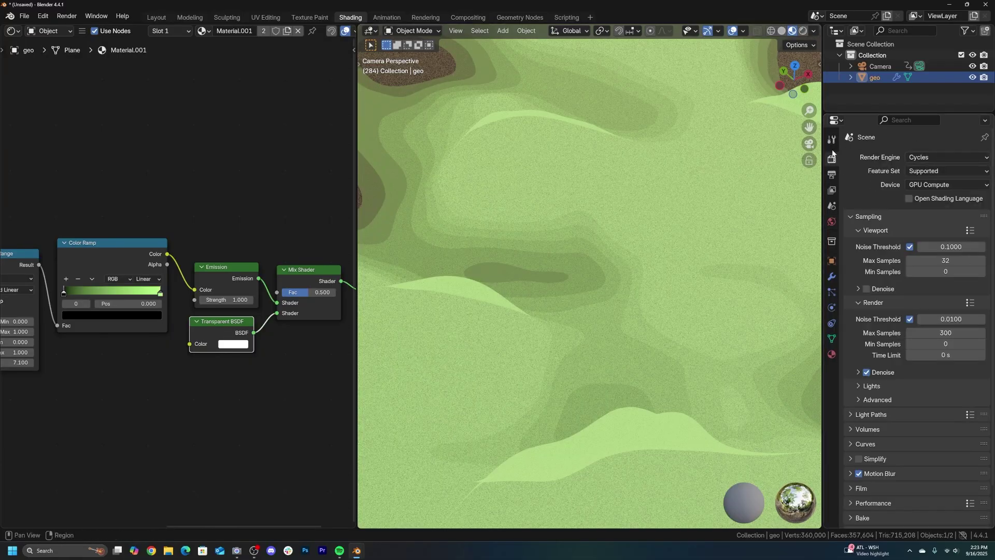
click(915, 165)
click(928, 168)
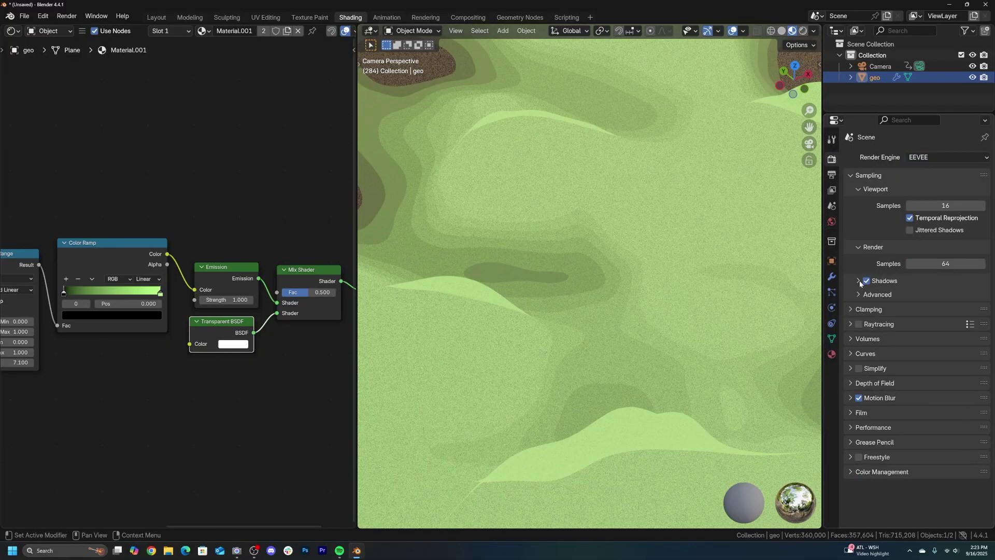
Set the terrain material's render method to Blended in its surface settings.
click(832, 355)
scroll(910, 373, down, 5)
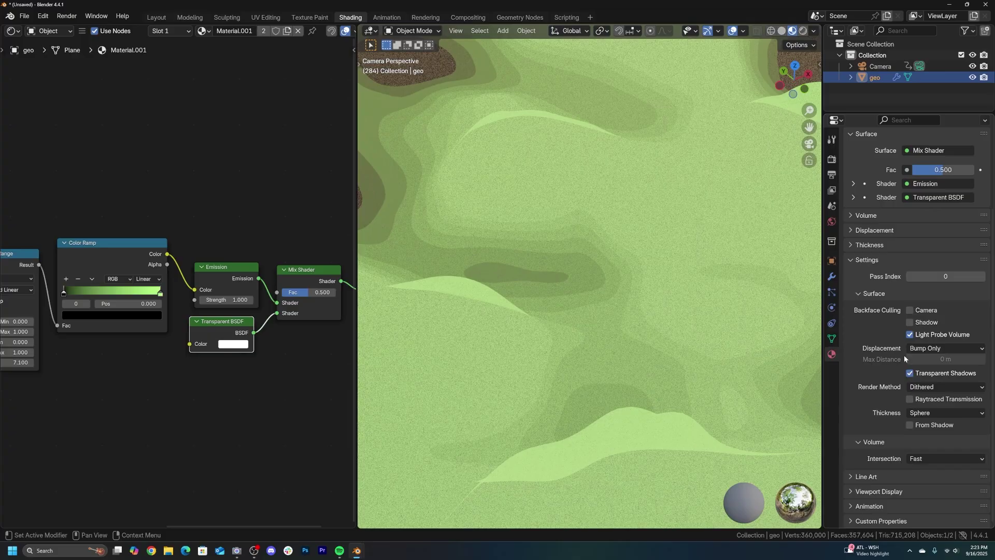
click(919, 388)
click(923, 412)
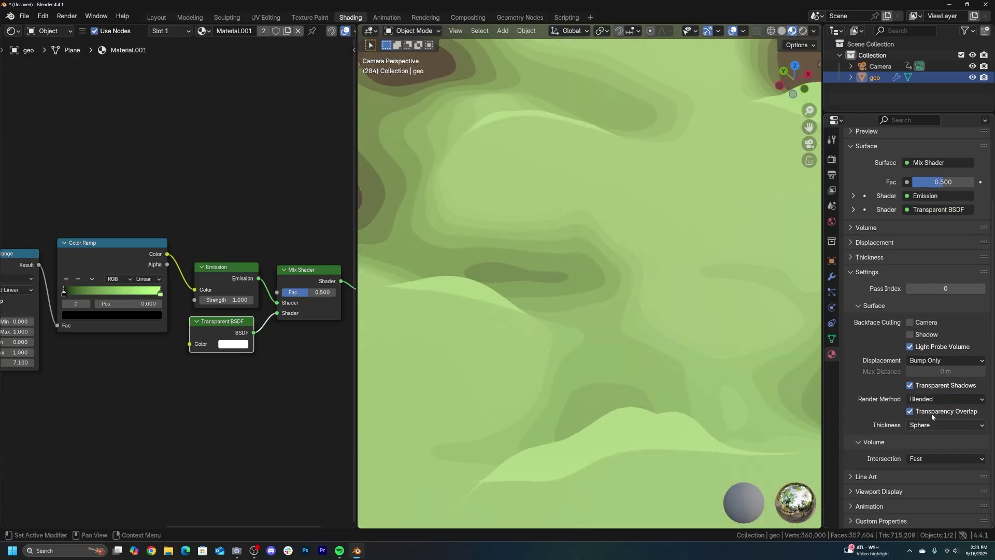
Switch the viewport to rendered shading and set the World background color to black.
click(802, 31)
click(832, 223)
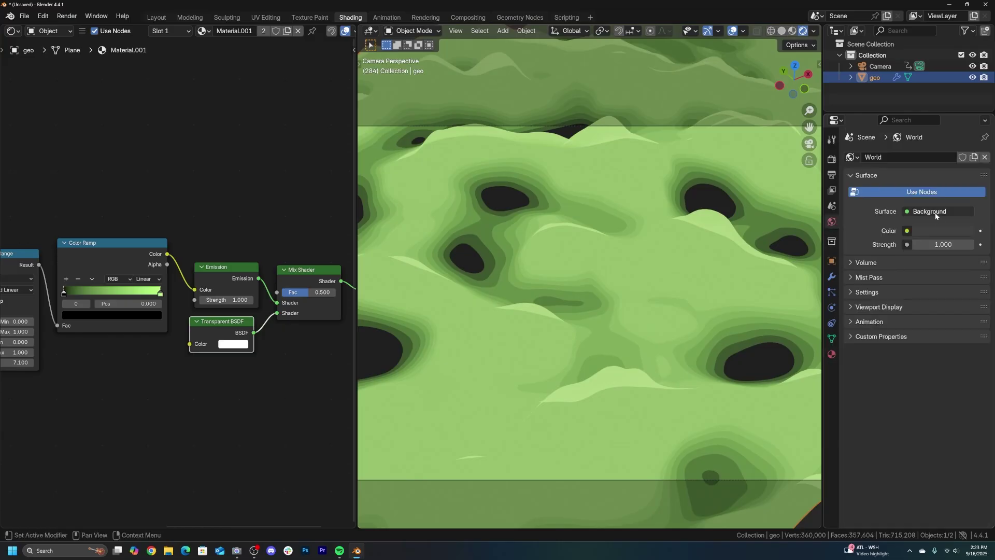
click(943, 230)
click(946, 231)
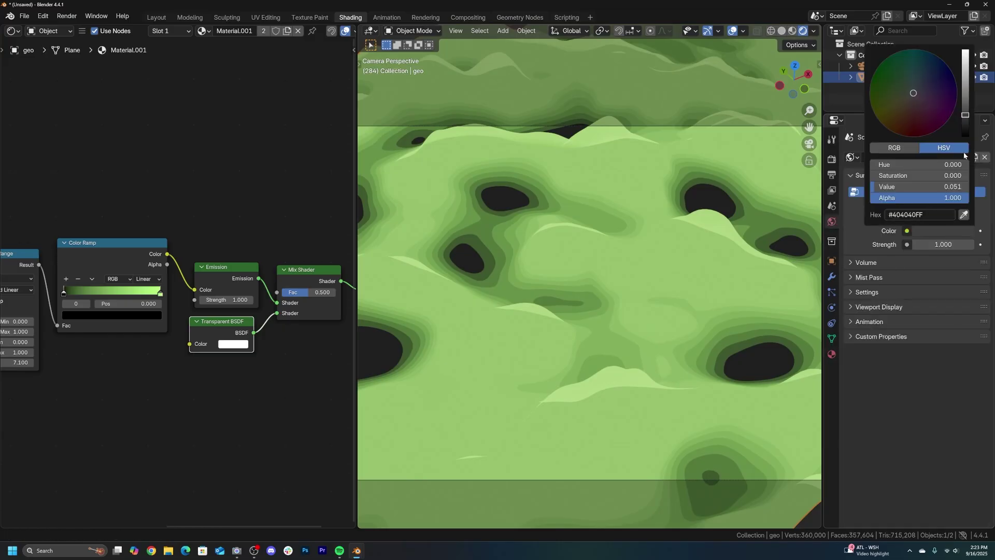
drag(965, 116, 965, 139)
scroll(498, 264, down, 4)
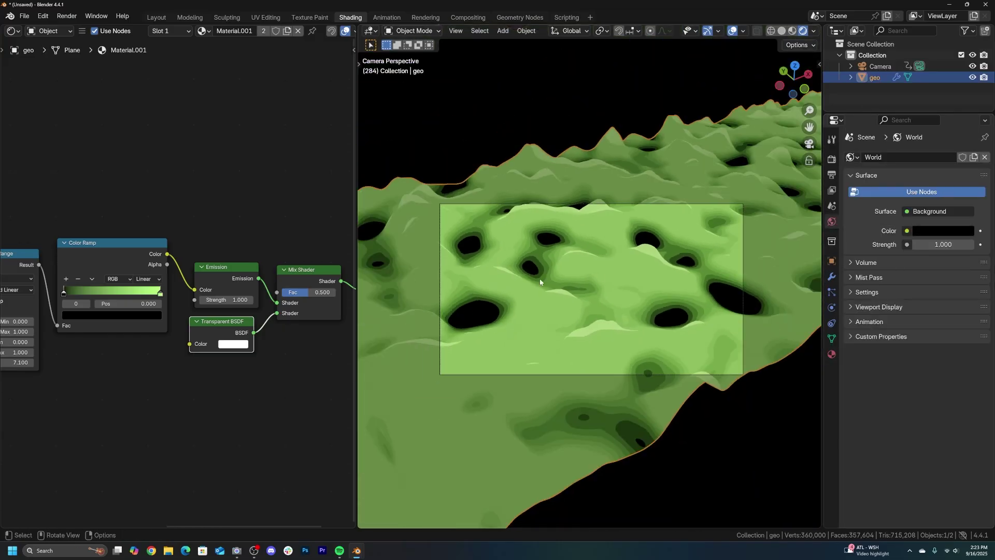
scroll(651, 289, up, 4)
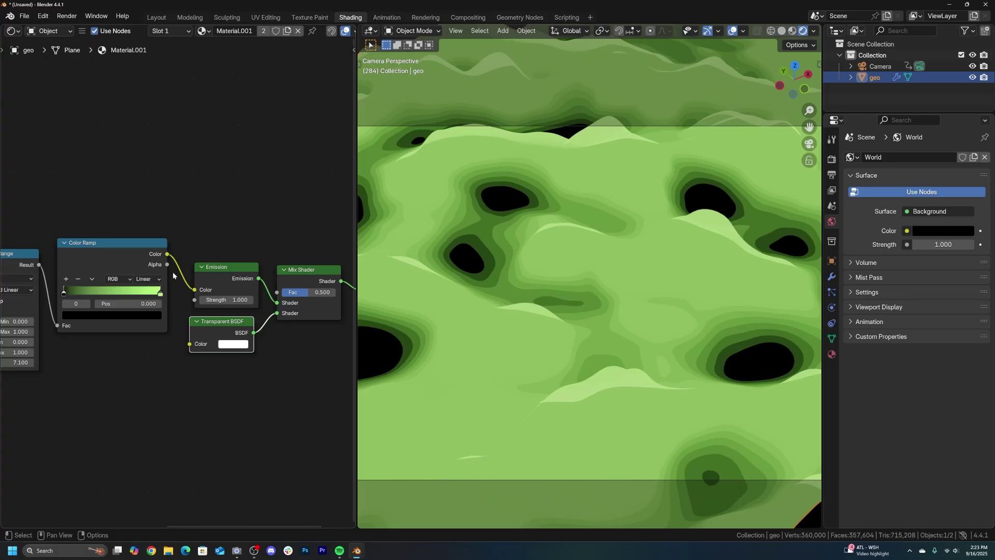
Move the Mix Shader and the green Color Ramp apart to make room, and add another Color Ramp above them.
drag(315, 265, 309, 155)
middle_drag(221, 200, 228, 262)
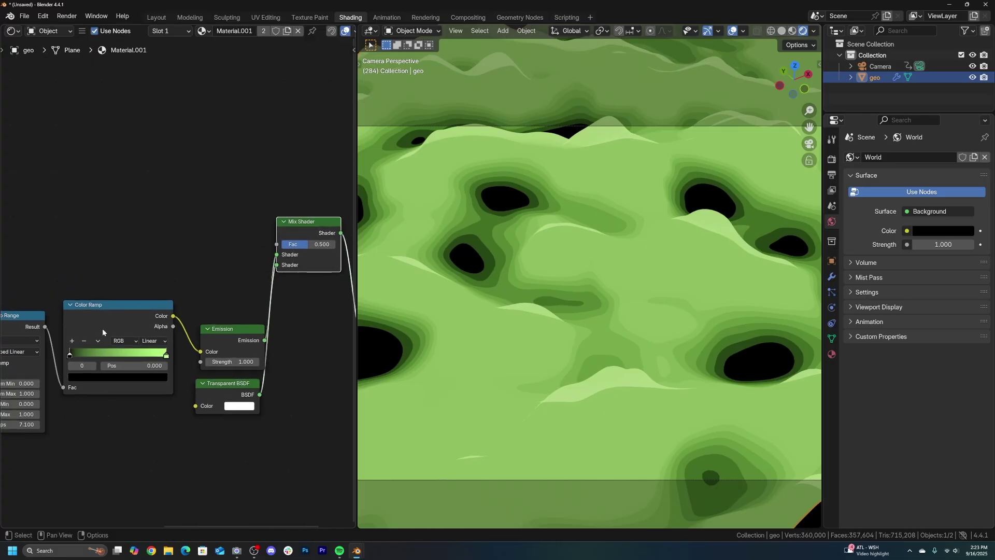
drag(101, 328, 104, 359)
key(shift+a)
text(col)
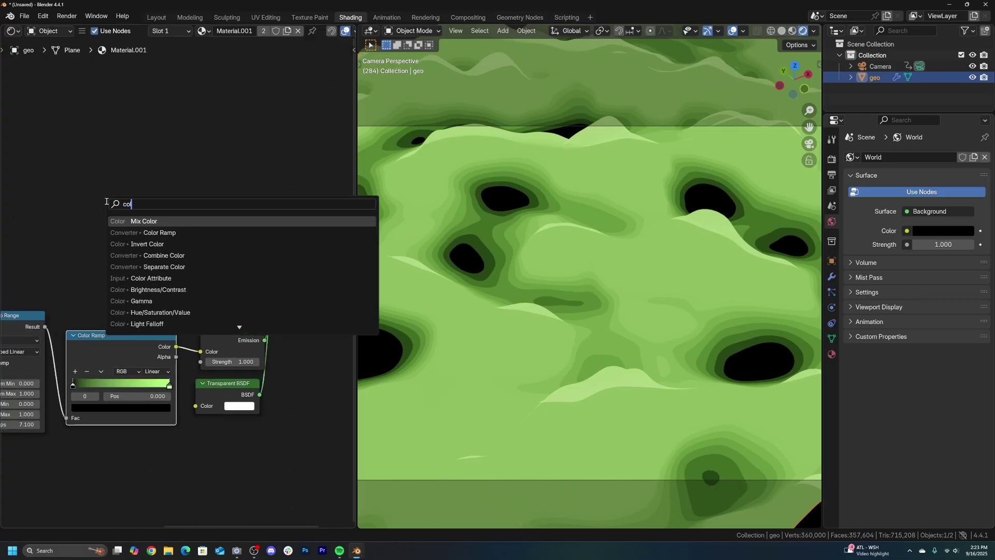
click(133, 233)
Connect the Map Range Result to the new Color Ramp's Fac and its Color output to the Mix Shader's Fac.
middle_drag(42, 331, 142, 310)
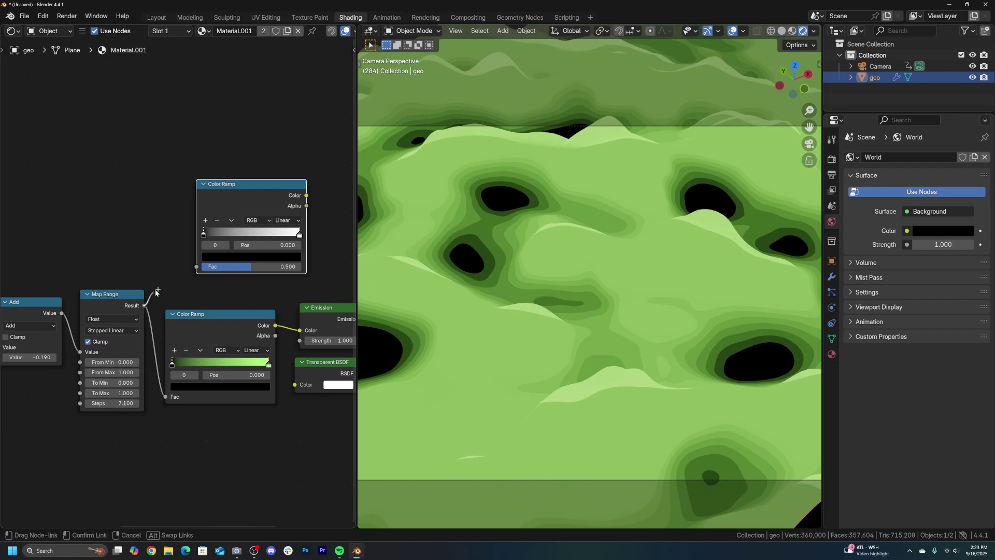
drag(180, 278, 145, 300)
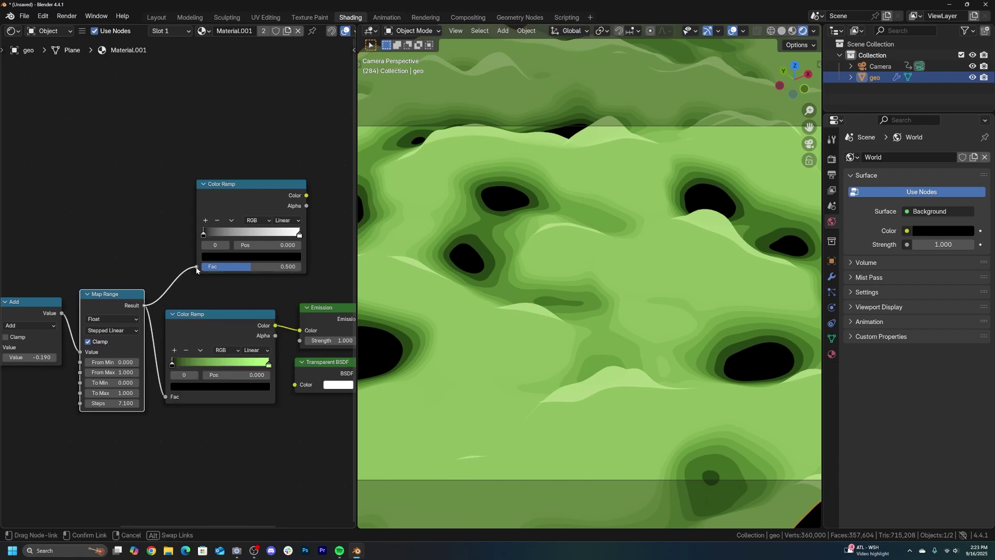
drag(196, 268, 196, 266)
middle_drag(196, 267, 104, 265)
drag(215, 193, 285, 222)
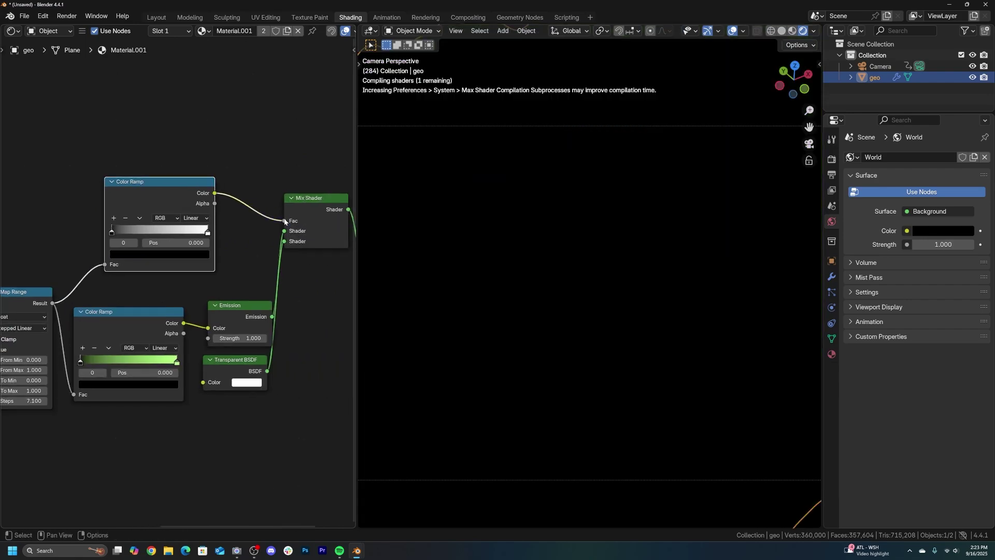
Flip the black-and-white Color Ramp that drives the Mix Shader's factor.
click(140, 220)
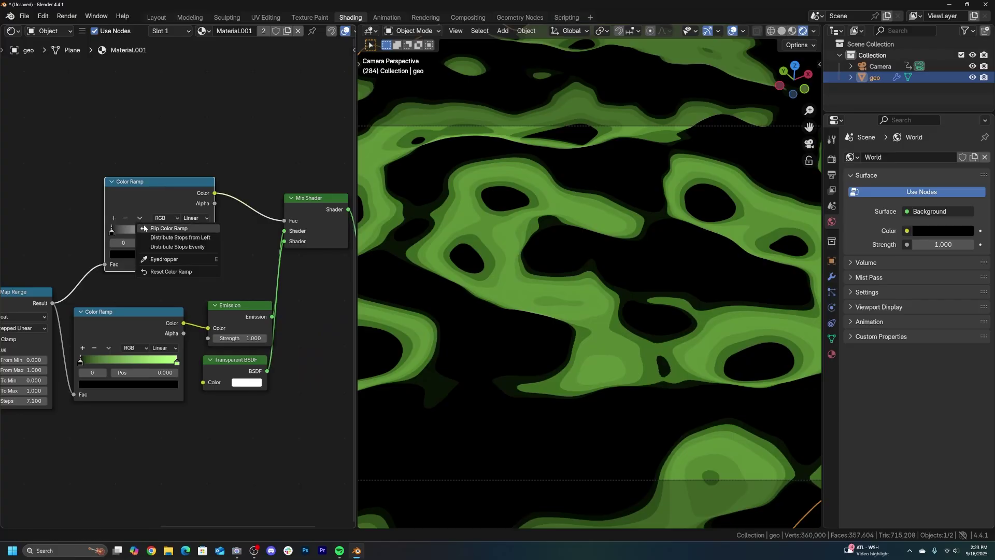
click(147, 229)
middle_drag(518, 234, 463, 348)
middle_drag(556, 343, 568, 267)
middle_drag(581, 215, 558, 266)
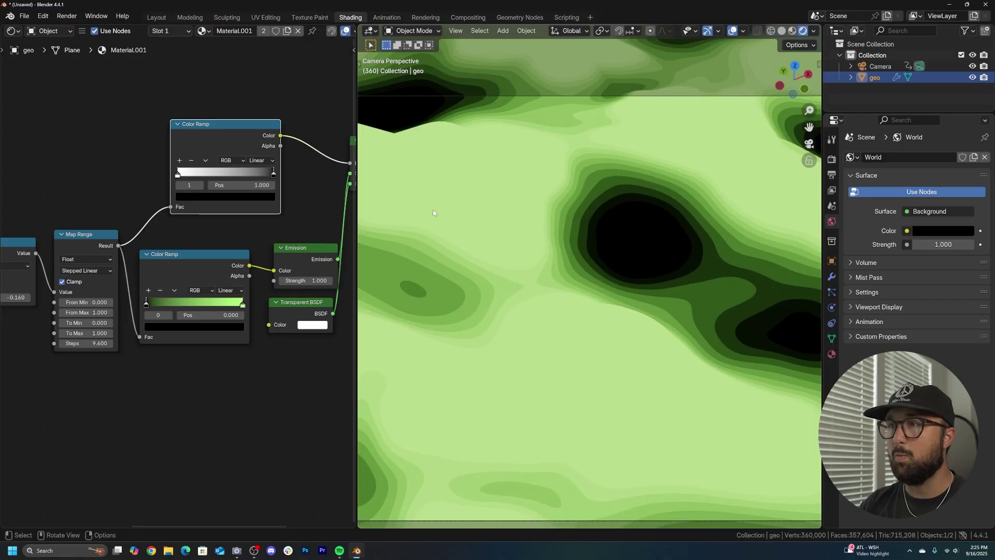
Set the Map Range's From Max to 1.810 and the terrain geometry nodes' Scale value to 9.890.
scroll(545, 369, down, 3)
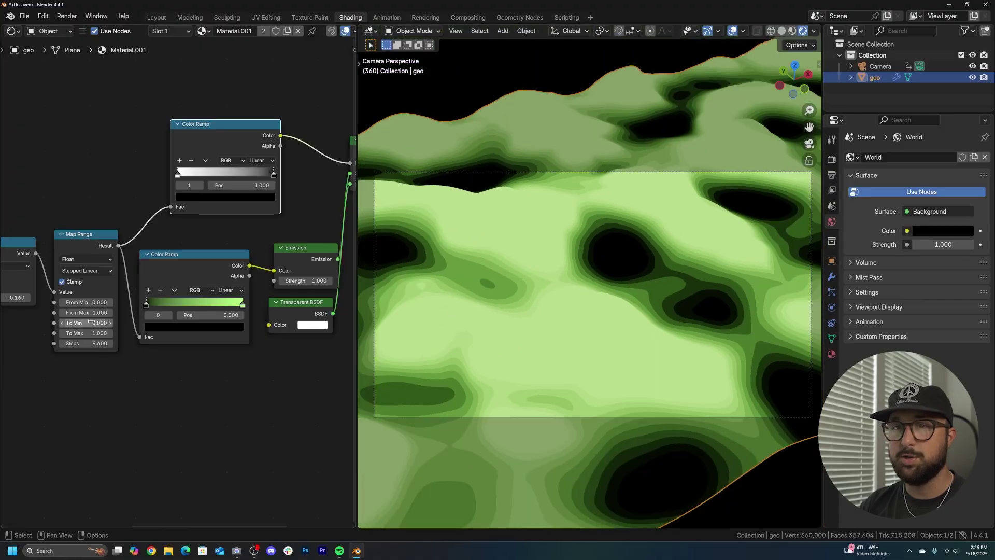
drag(86, 313, 125, 313)
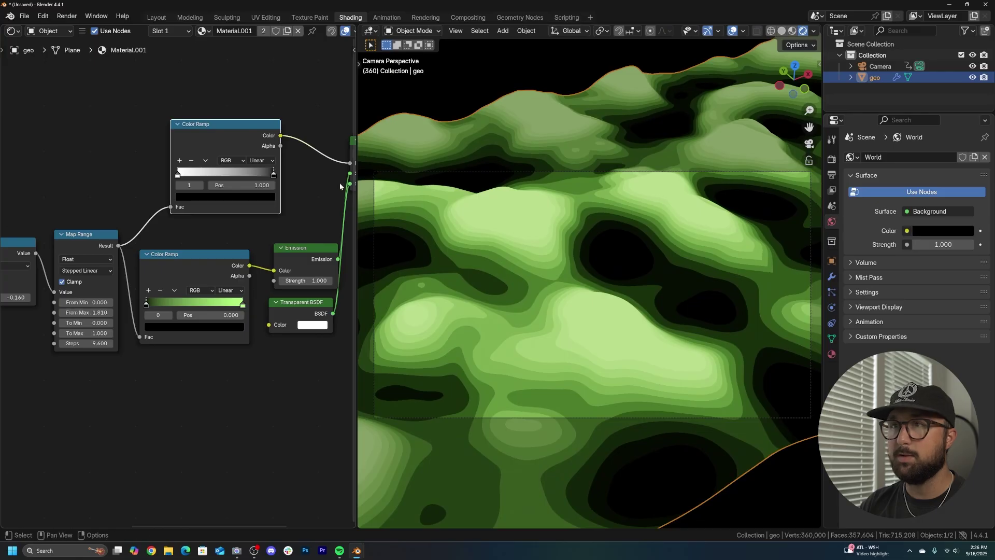
click(519, 17)
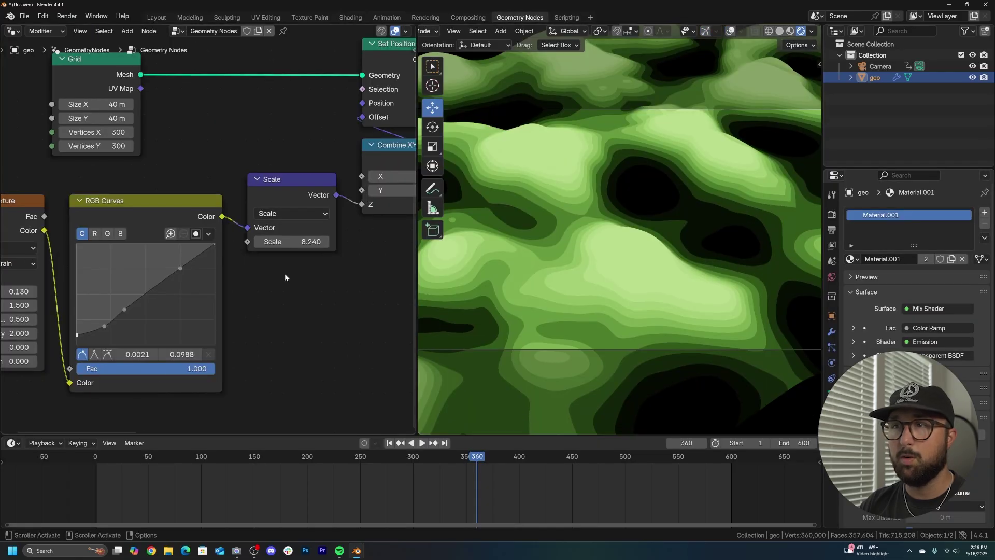
drag(291, 241, 304, 242)
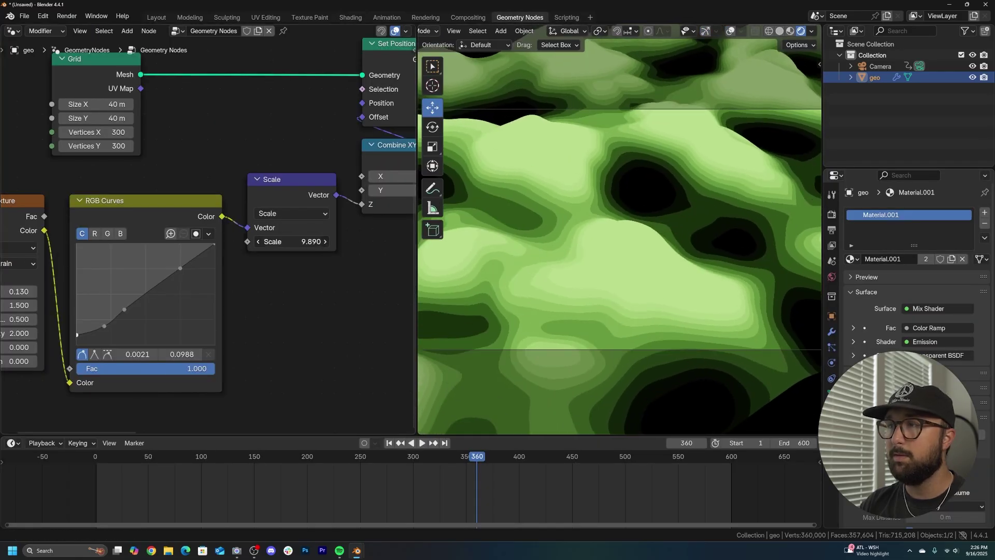
Back in the terrain material, set the Map Range's From Max to 2.180 and Steps to 12.710.
click(350, 17)
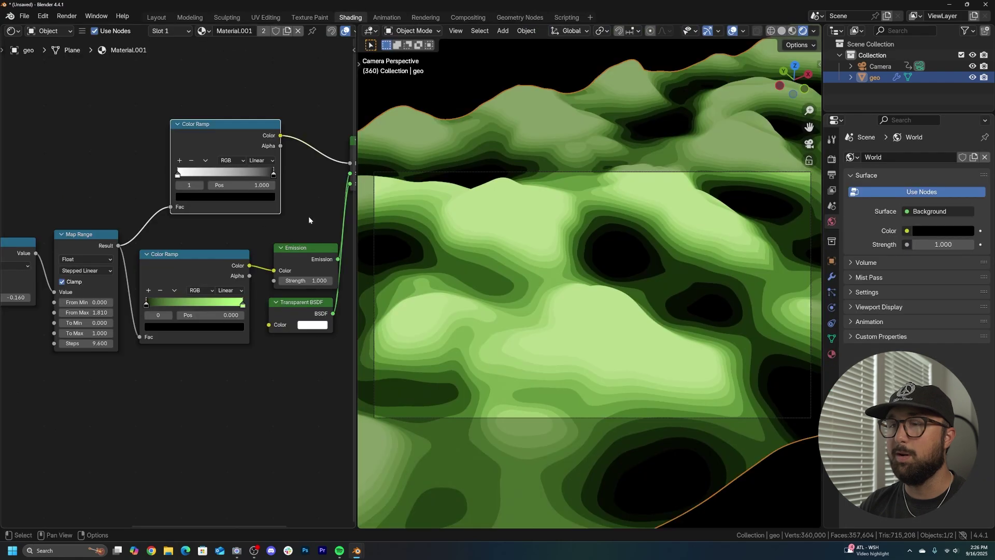
drag(91, 314, 117, 344)
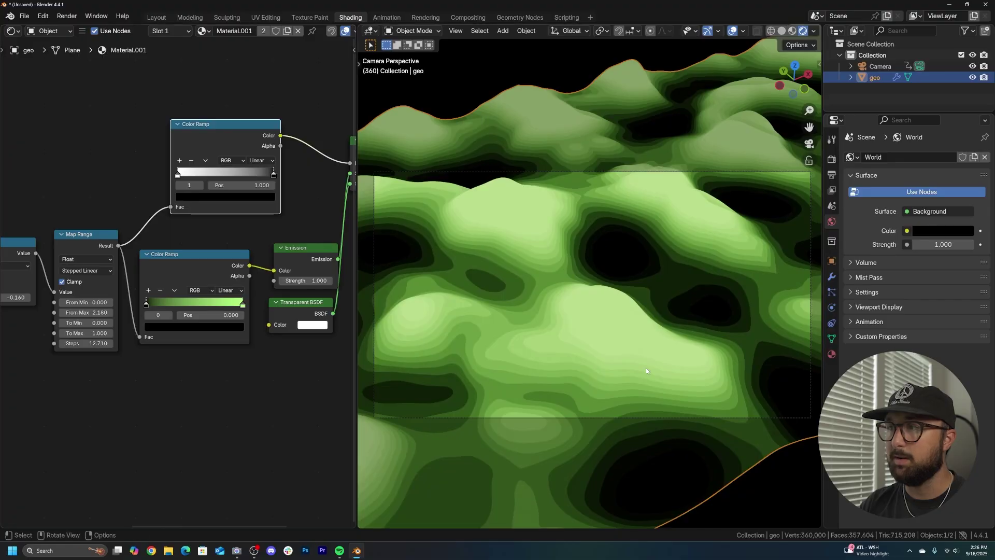
scroll(604, 323, down, 2)
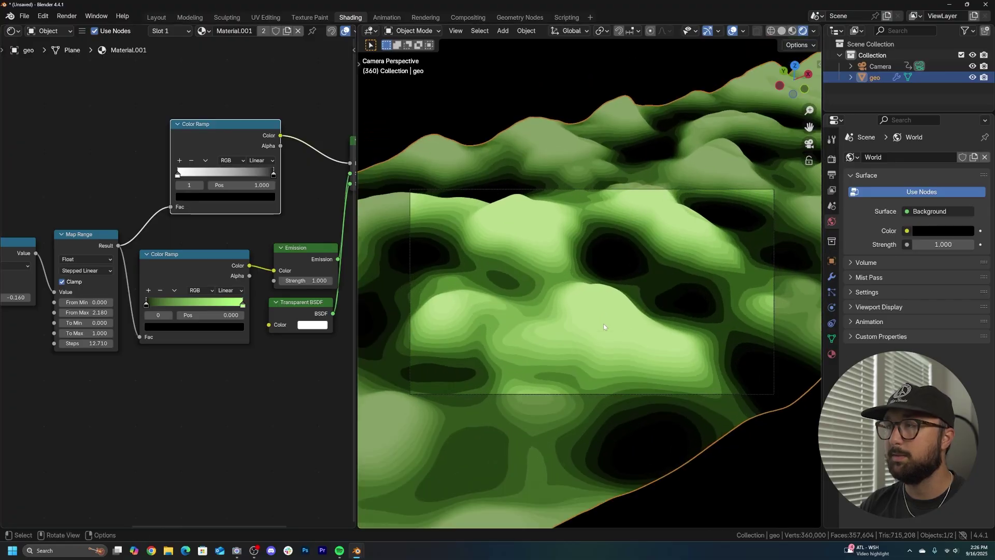
Move the Material Output away and insert a second Mix Shader between it and the existing Mix Shader.
scroll(250, 220, down, 5)
middle_drag(326, 235, 191, 314)
drag(236, 336, 289, 237)
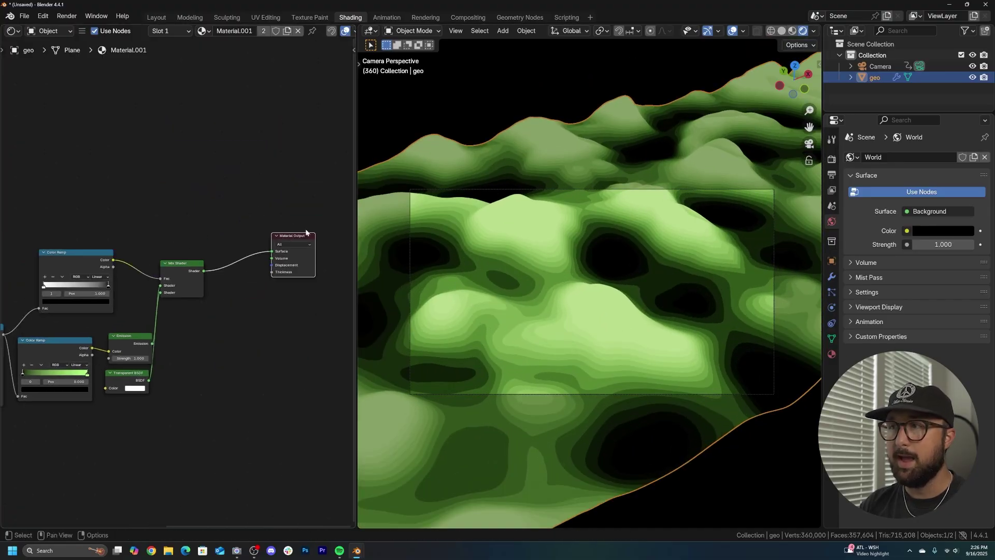
scroll(589, 298, up, 2)
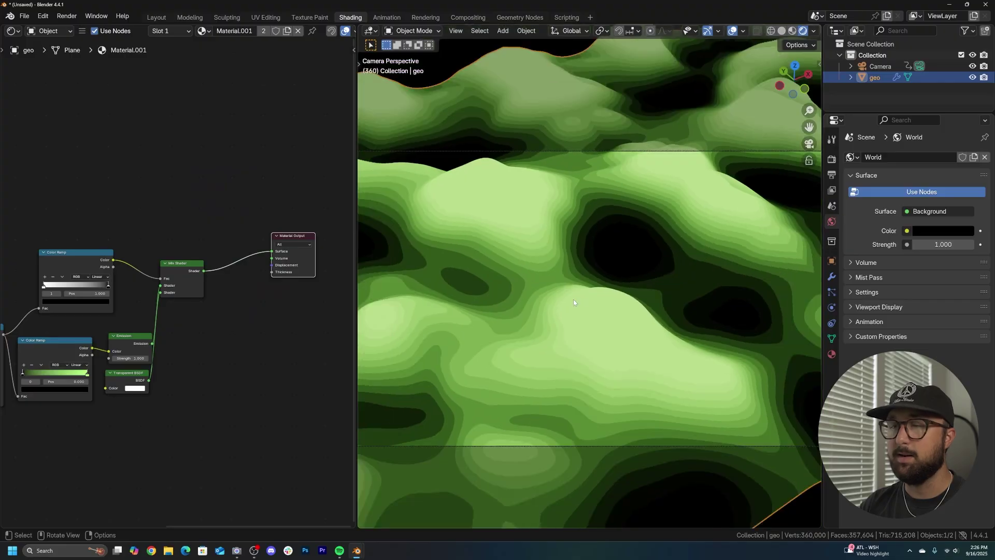
key(shift+a)
text(mix)
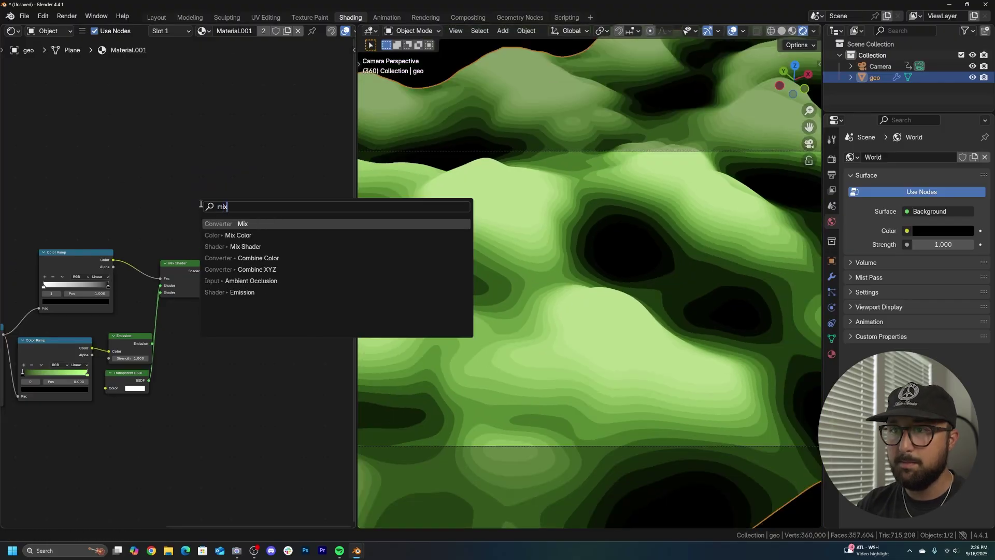
click(240, 247)
click(234, 253)
Add a second Emission node below the new Mix Shader.
key(shift+a)
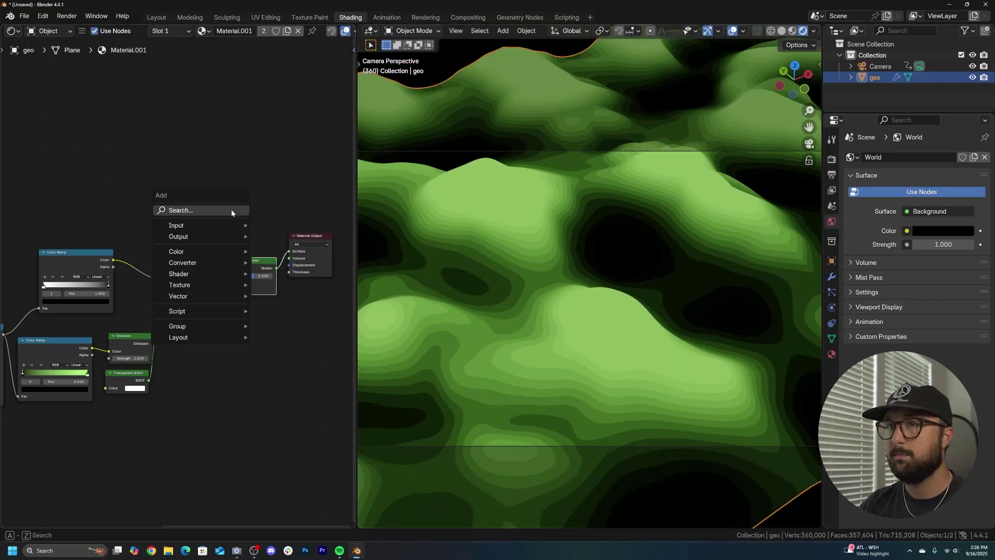
click(231, 211)
text(em)
key(Return)
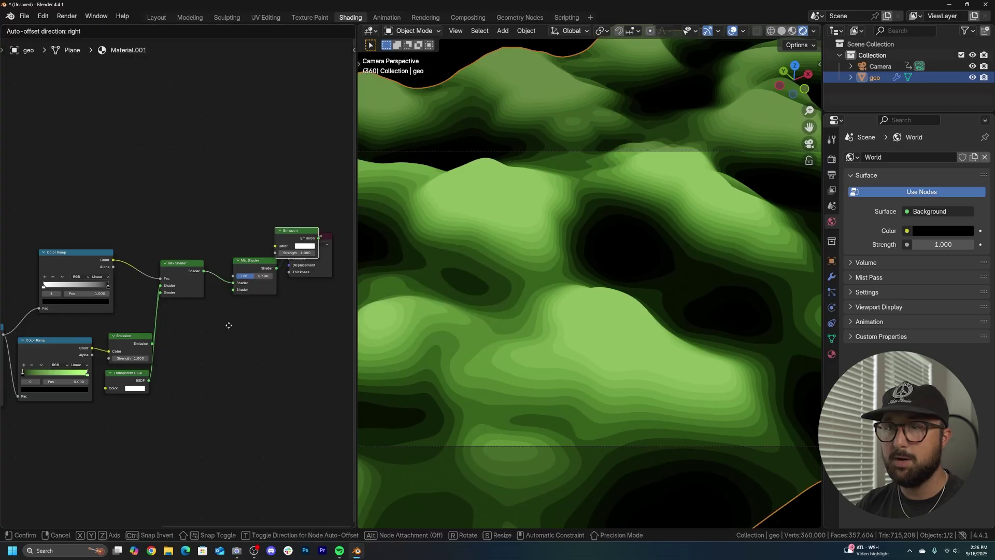
click(249, 383)
Copy the green Color Ramp's lightest color to the new Emission and connect that Emission to the second Mix Shader's second Shader input.
scroll(133, 354, up, 2)
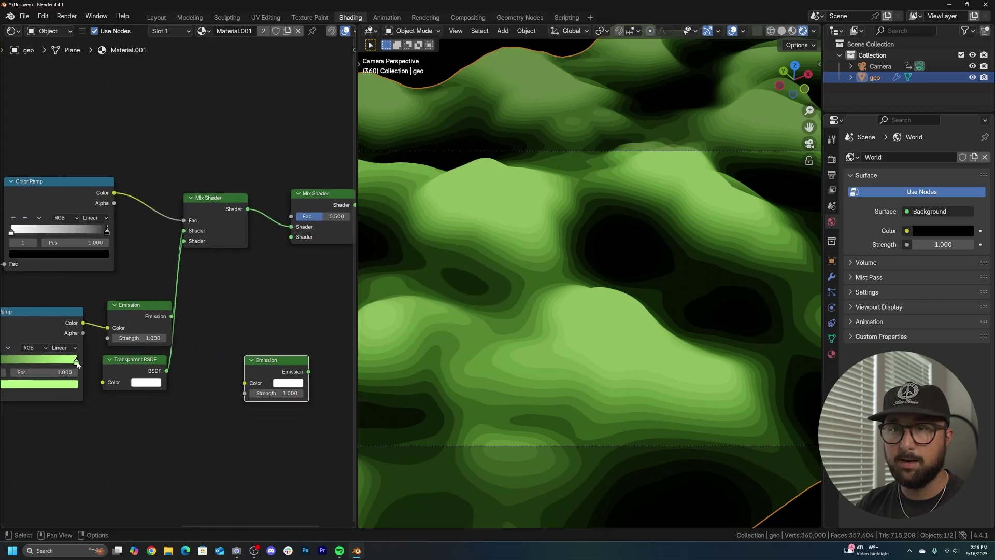
middle_drag(46, 388, 129, 370)
key(ctrl+c)
middle_drag(332, 382, 220, 370)
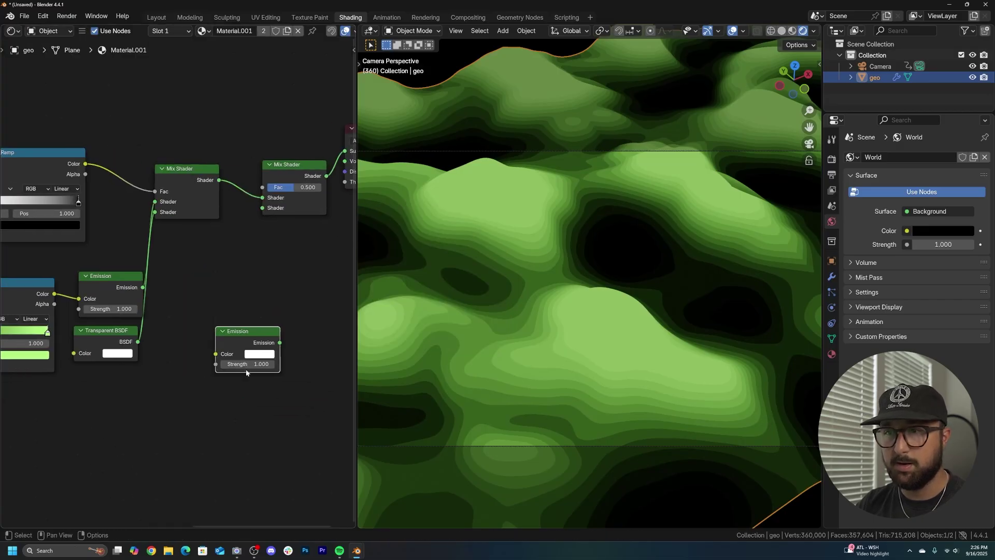
drag(280, 343, 263, 208)
mouse_move(241, 257)
middle_down()
mouse_move(194, 355)
mouse_move(184, 404)
middle_up()
drag(235, 315, 238, 211)
Add a third Color Ramp and connect its Color output to the second Mix Shader's Fac input.
key(shift+a)
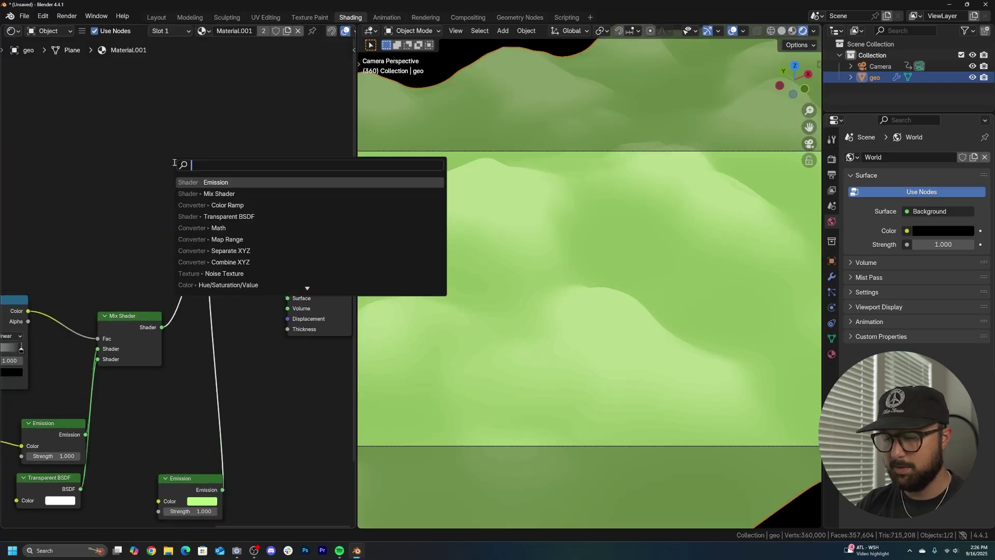
text(col)
key(Down)
key(Return)
click(50, 177)
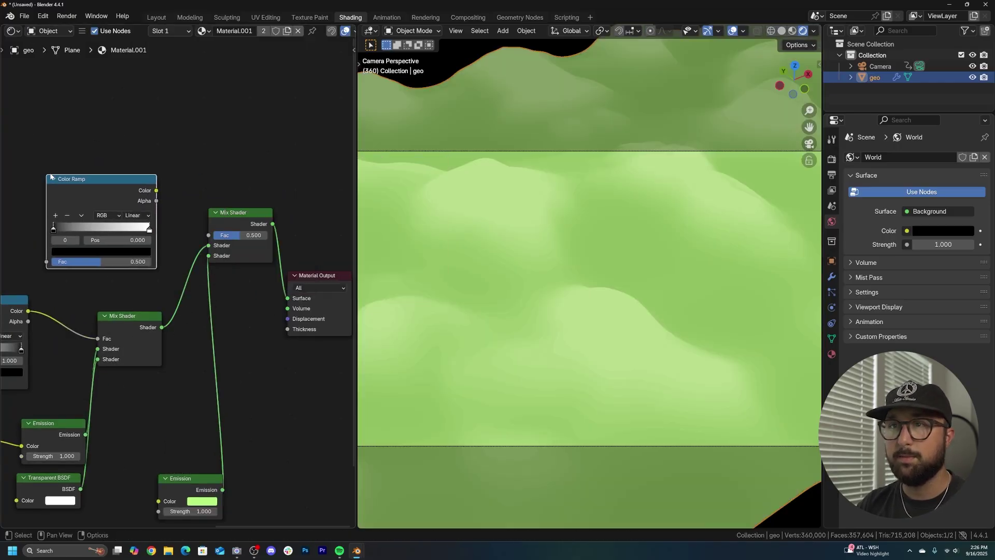
drag(156, 191, 209, 235)
Add a Wave Texture node before the newest Color Ramp.
middle_drag(142, 225, 297, 235)
key(shift+a)
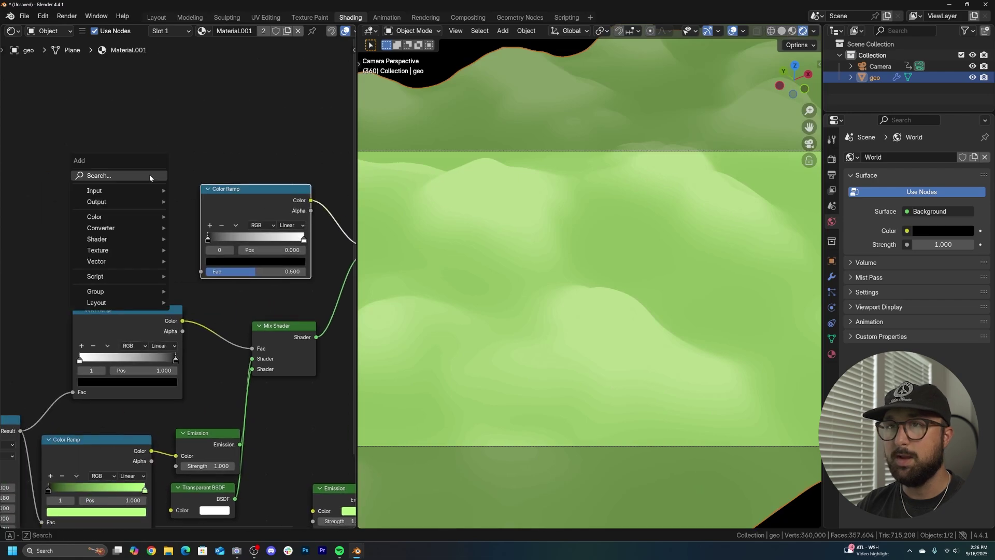
click(150, 177)
text(wav)
key(Down)
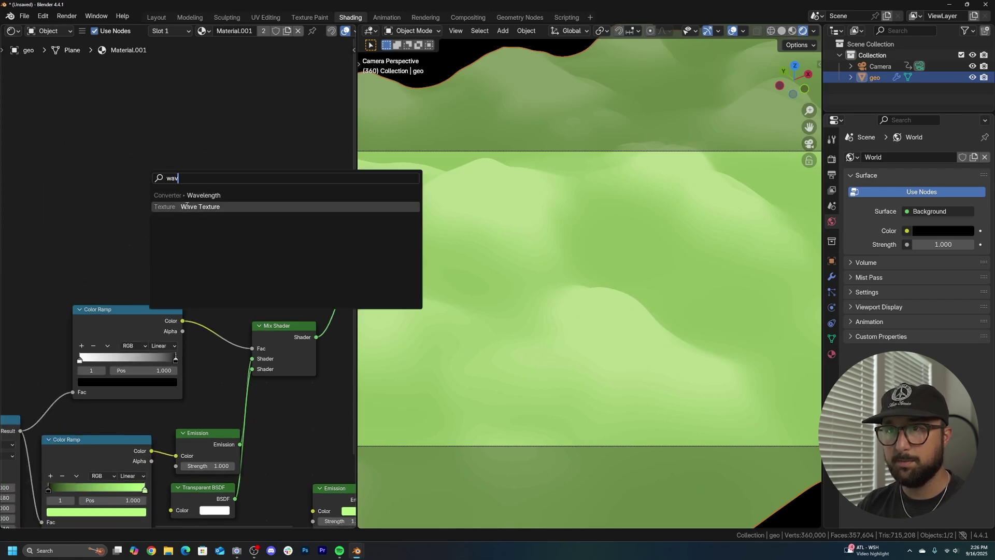
key(Return)
click(233, 237)
Give the Wave Texture a Texture Coordinate and Mapping setup using Object coordinates, and space those two nodes away from it.
scroll(233, 237, down, 2)
key(ctrl+t)
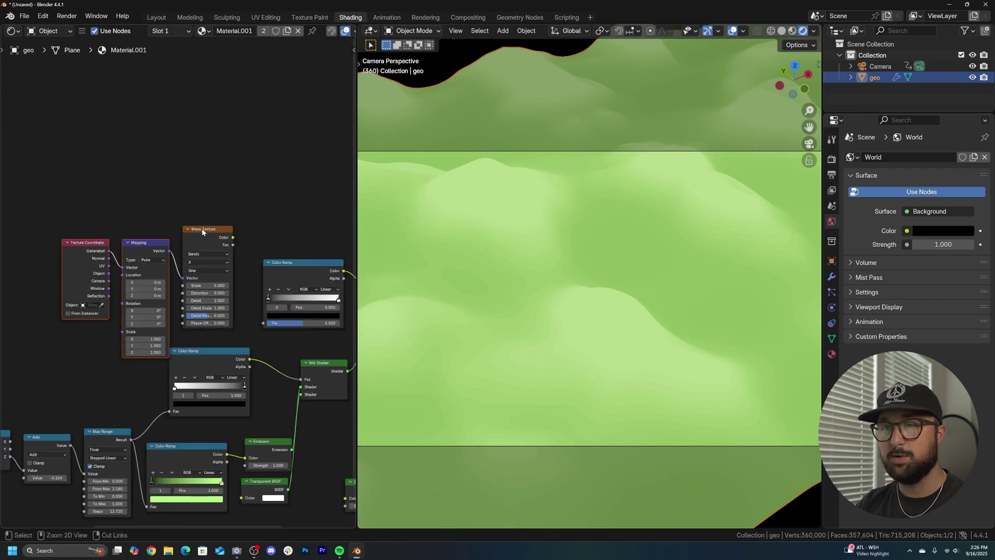
drag(109, 273, 122, 267)
key(g)
click(154, 243)
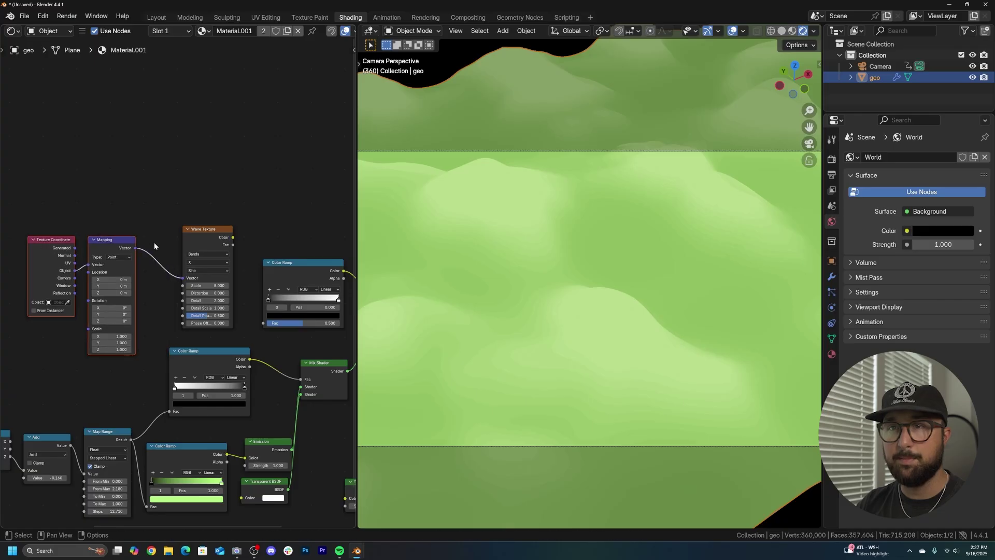
Connect the Wave Texture's Color to the newest Color Ramp's Fac and set its bands direction to Z.
drag(233, 238, 266, 323)
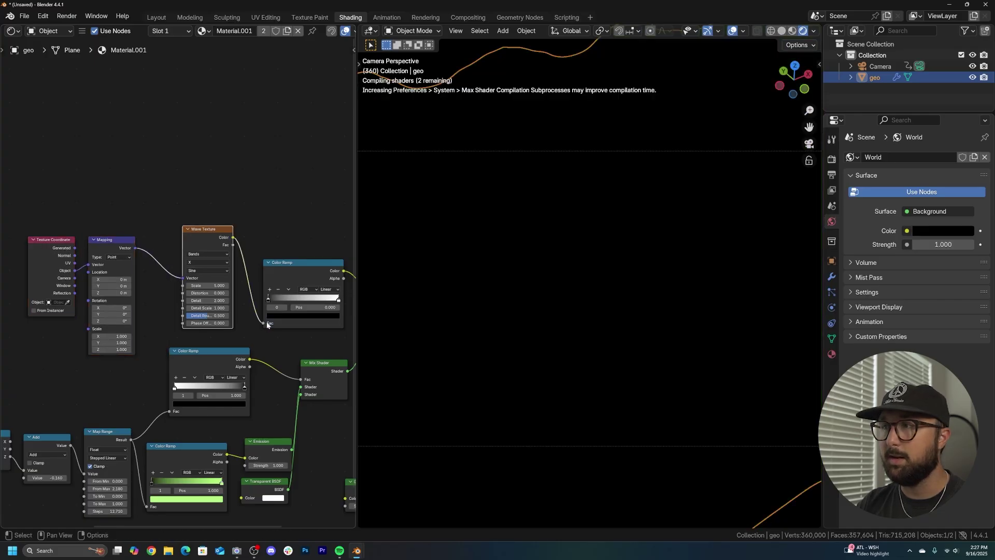
scroll(192, 275, up, 2)
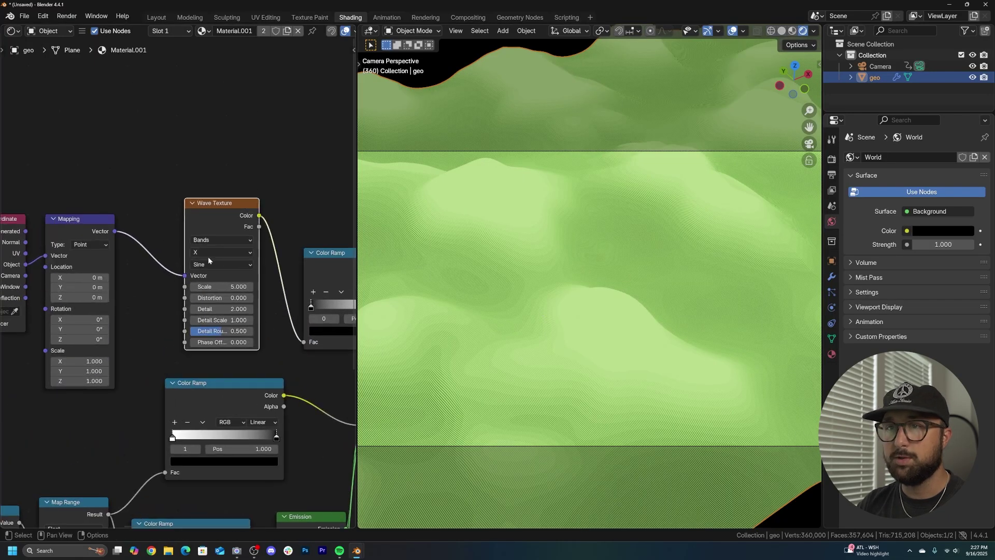
click(206, 253)
click(206, 300)
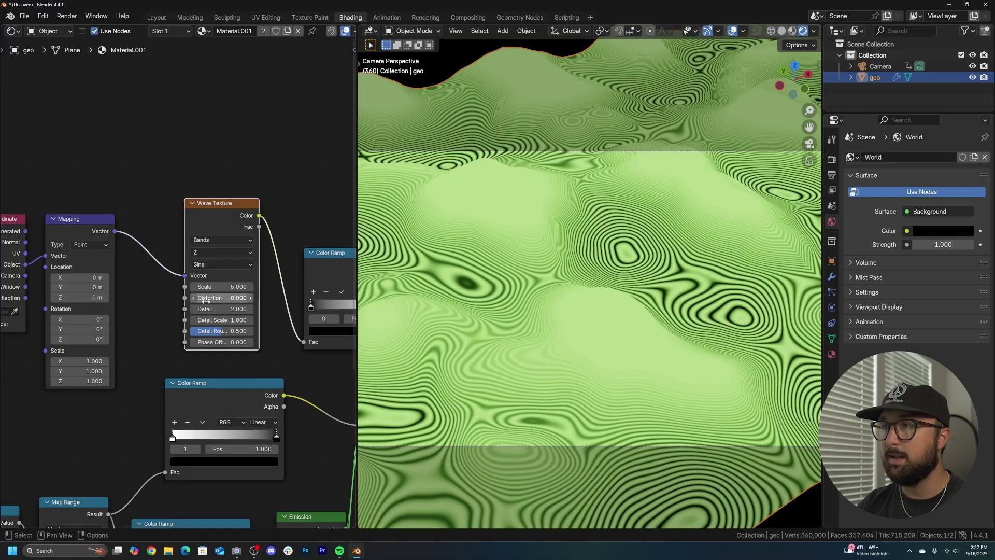
scroll(289, 266, up, 5)
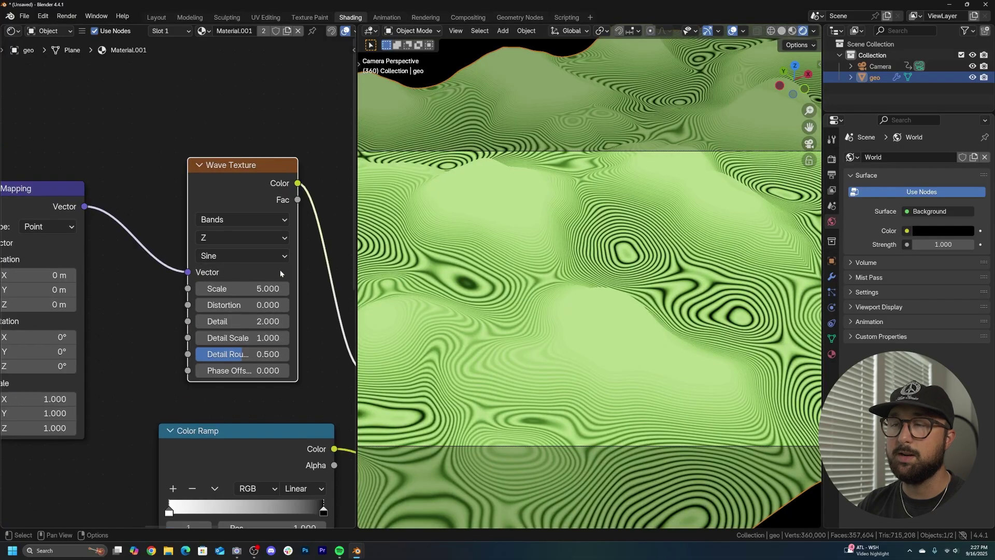
Set the contour Color Ramp's interpolation to Constant and move its white stop to 0.428.
middle_drag(280, 269, 14, 255)
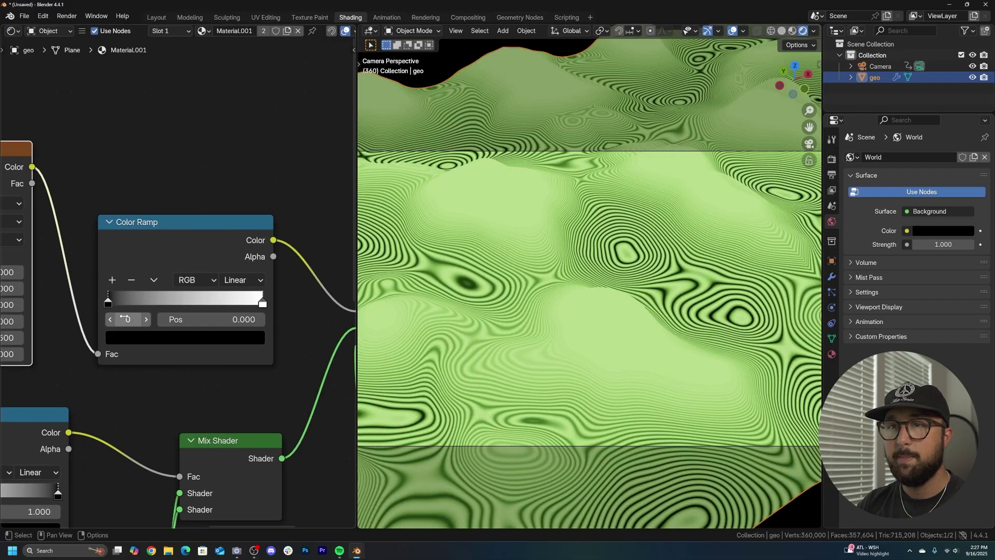
click(238, 280)
click(251, 380)
drag(262, 300, 173, 302)
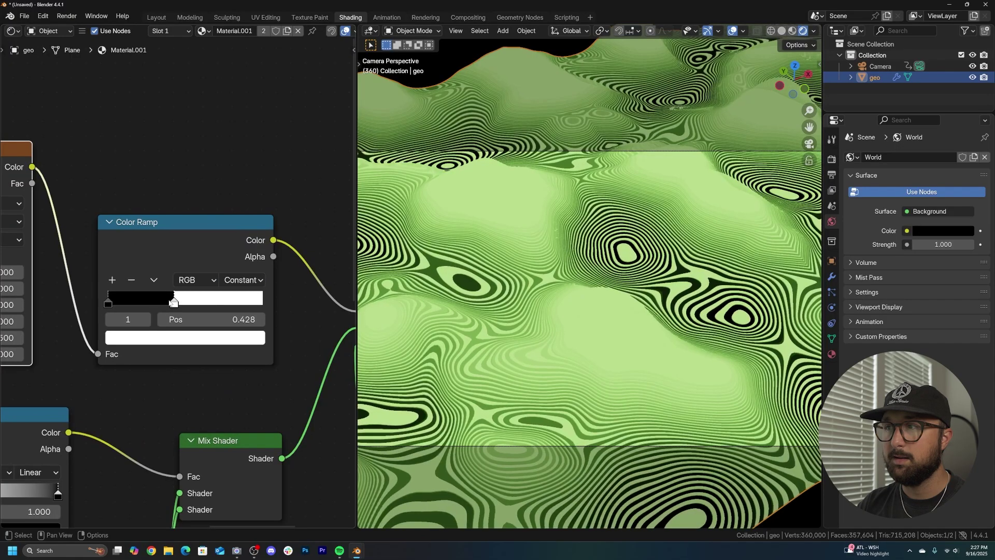
Set the Wave Texture's wave profile to Saw and move the contour Color Ramp's white stop to 0.928.
middle_drag(123, 287, 256, 277)
scroll(256, 276, up, 2)
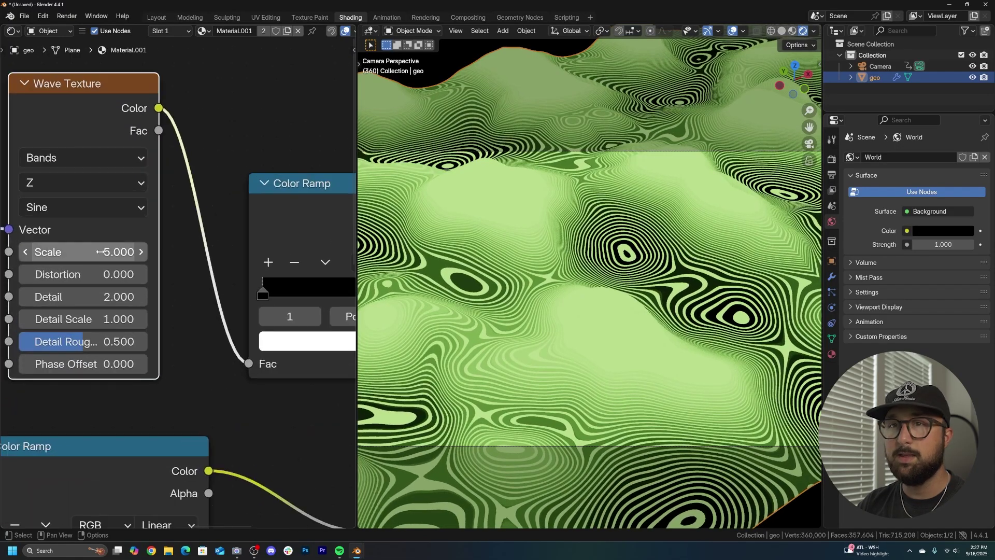
click(73, 214)
click(41, 276)
middle_drag(353, 290, 187, 303)
drag(269, 314, 305, 312)
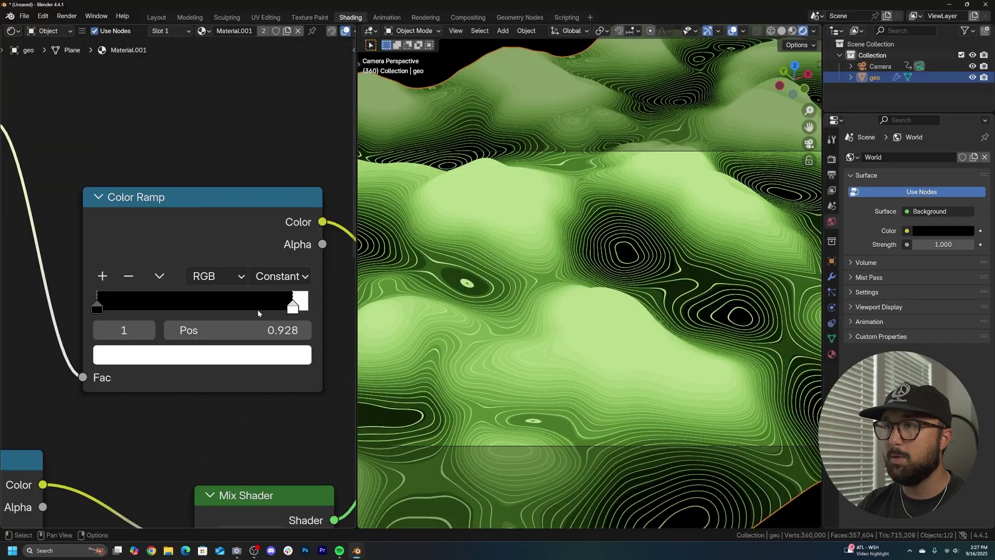
Set the Wave Texture's scale to 2.180 to space the contour lines further apart.
middle_drag(168, 308, 278, 277)
middle_drag(75, 258, 179, 261)
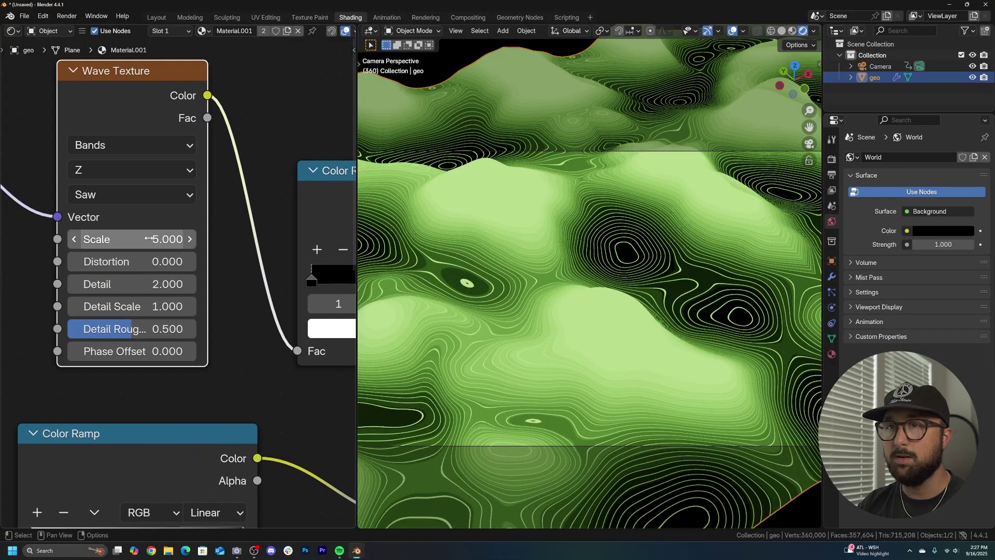
drag(148, 238, 92, 239)
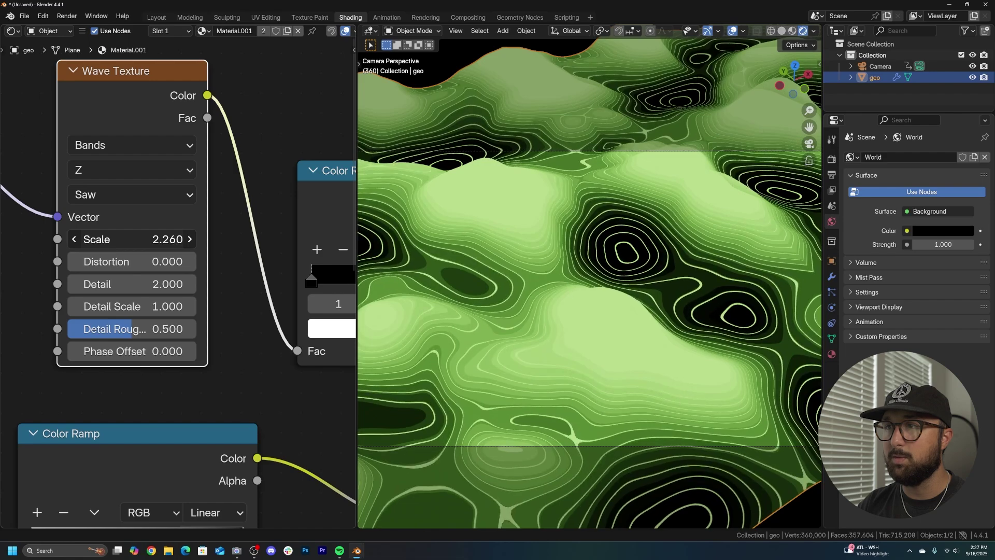
scroll(587, 241, up, 3)
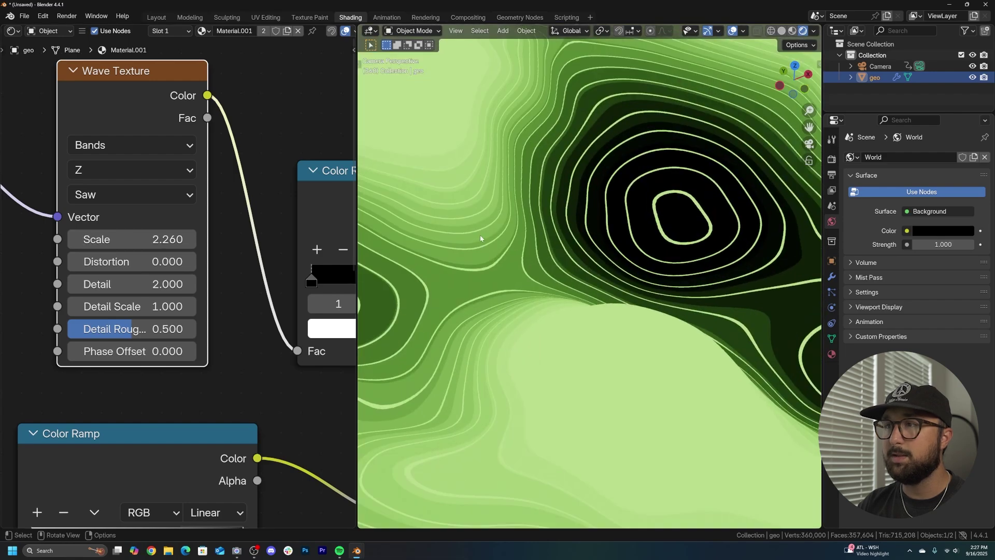
drag(130, 239, 125, 239)
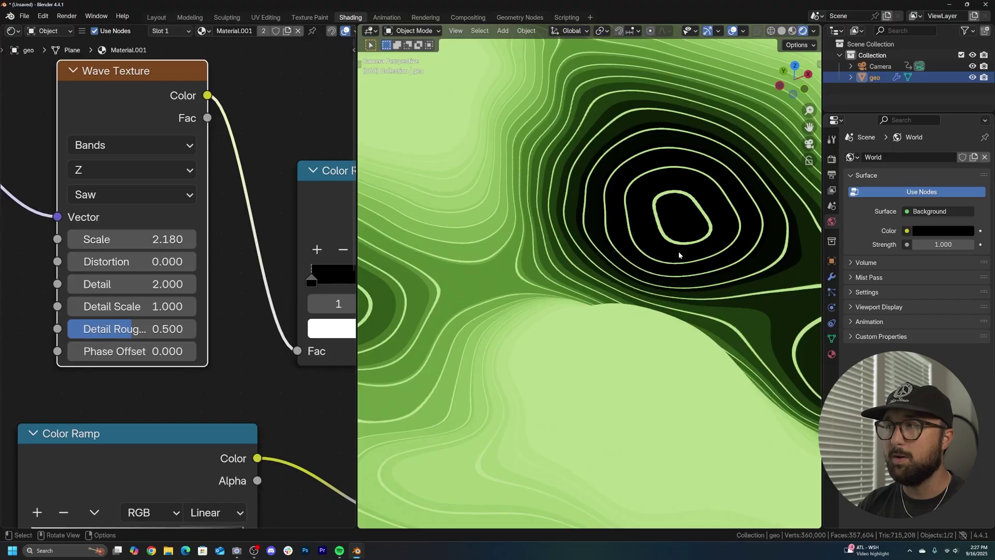
Examine the contour lines' spacing and thickness across the terrain and the Color Ramp's white stop.
scroll(679, 255, down, 6)
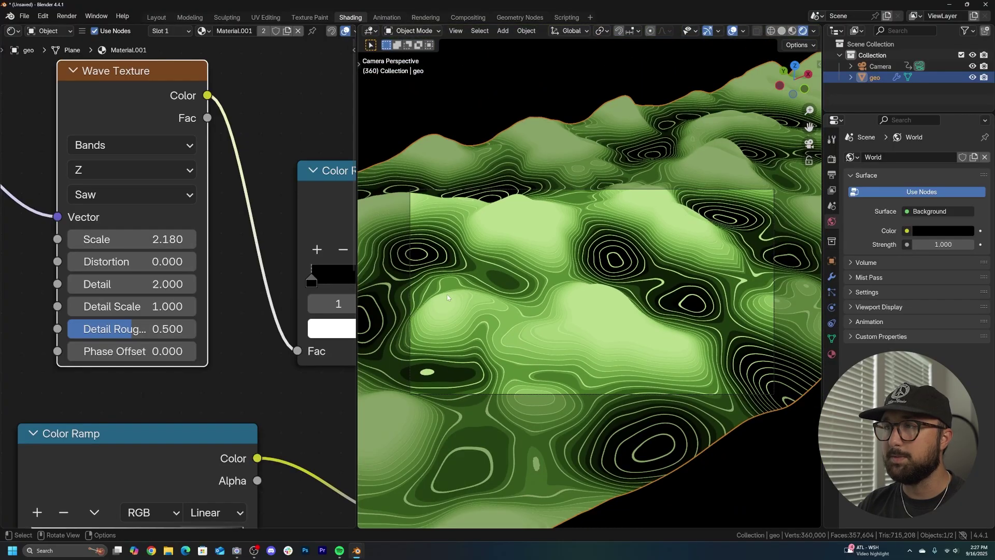
scroll(448, 297, up, 4)
middle_drag(98, 262, 173, 267)
mouse_move(233, 284)
mouse_down()
mouse_move(203, 284)
mouse_move(233, 284)
mouse_up()
scroll(233, 284, down, 2)
scroll(580, 265, down, 4)
scroll(581, 266, up, 3)
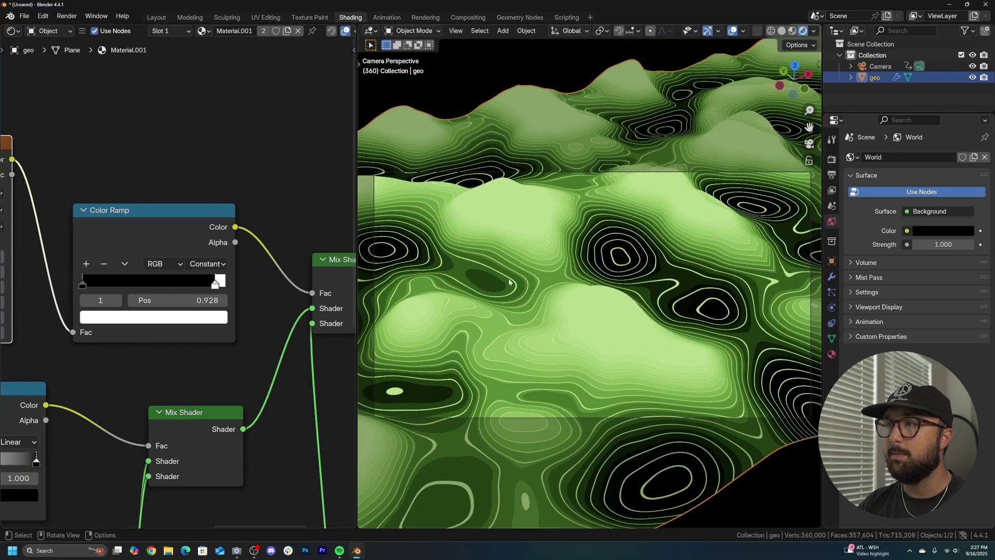
scroll(509, 283, up, 2)
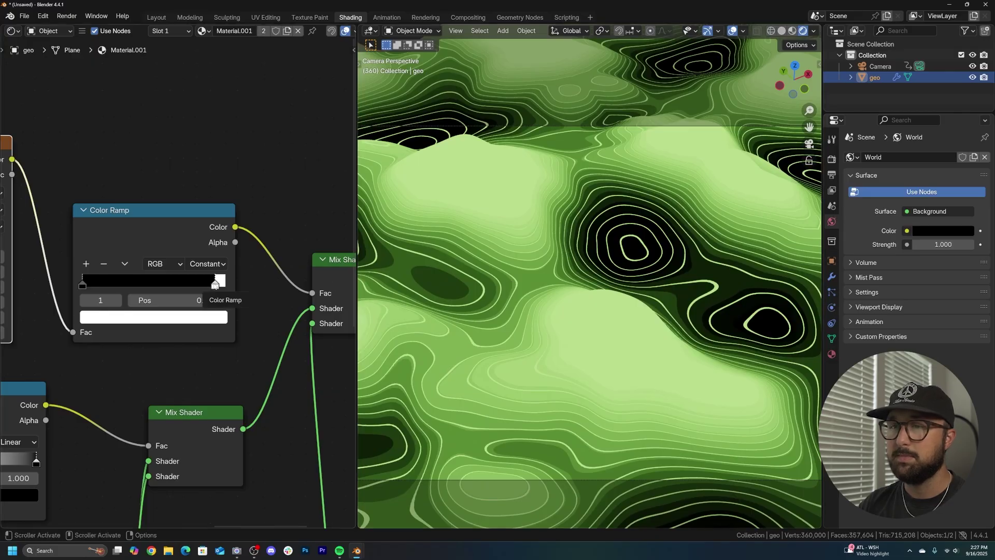
scroll(215, 285, down, 2)
Set the base Emission's strength to 0.680 and the contour line Emission's strength to 2.090.
middle_drag(237, 376, 251, 271)
drag(145, 405, 130, 405)
middle_drag(123, 417, 133, 425)
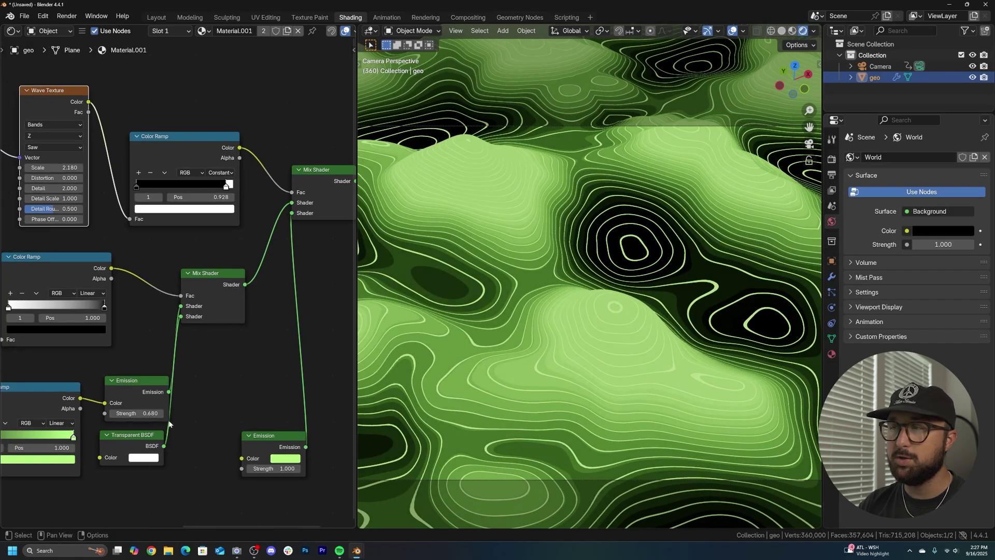
middle_drag(469, 162, 457, 226)
key(KP_0)
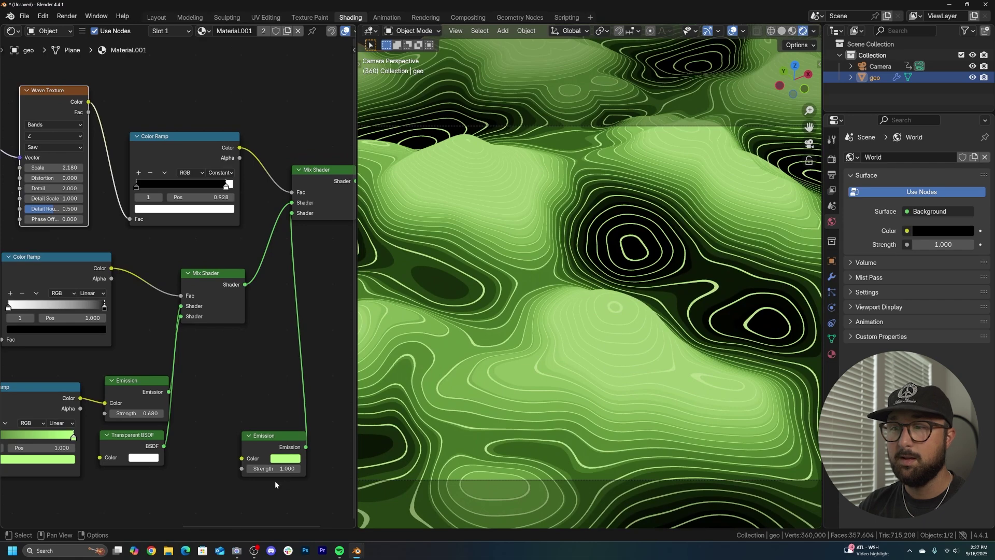
mouse_move(282, 469)
mouse_down()
mouse_move(298, 469)
mouse_move(286, 469)
mouse_up()
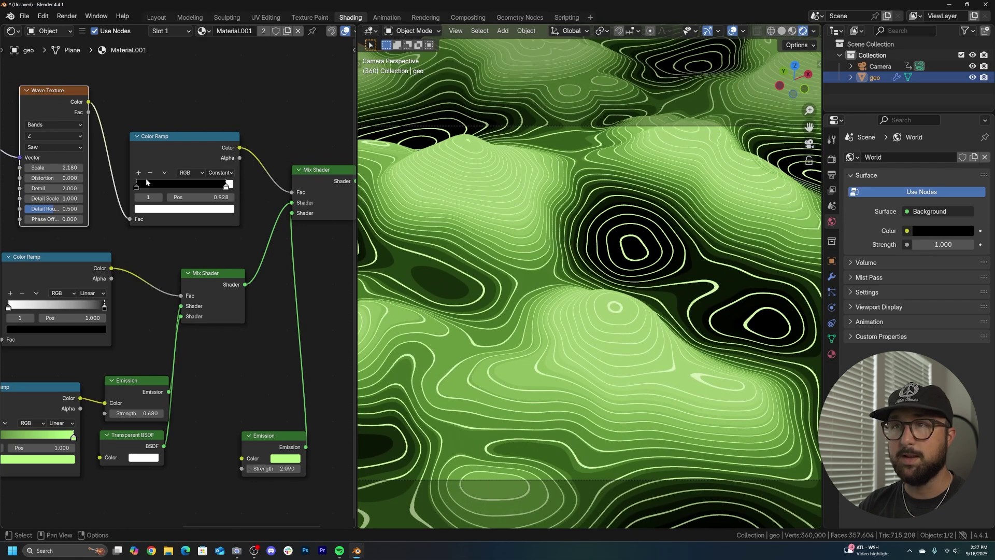
Rearrange the contour Color Ramp, Mapping, Texture Coordinate and Wave Texture nodes to clear space before the Mix Shader.
middle_drag(146, 180, 168, 324)
drag(181, 277, 162, 222)
scroll(120, 248, down, 4)
middle_drag(94, 269, 198, 268)
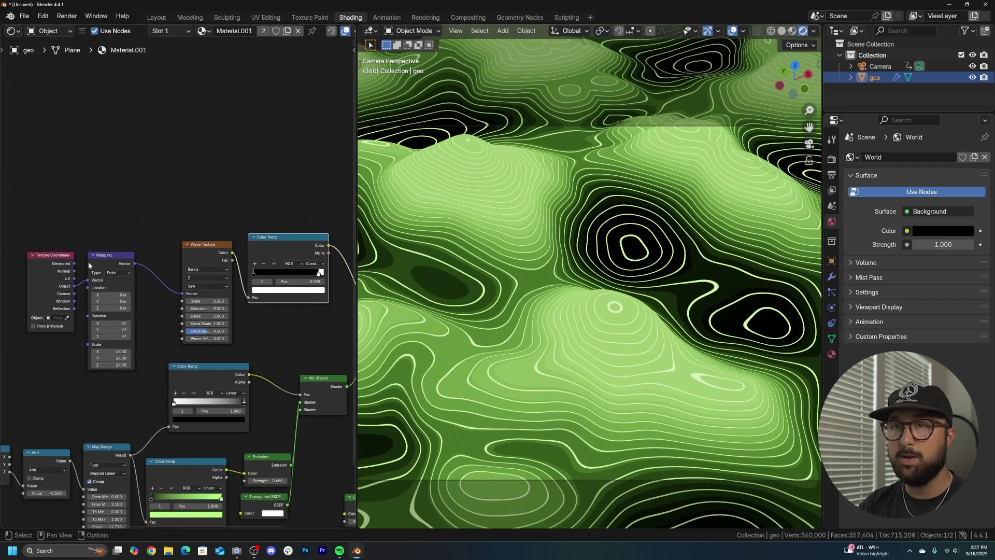
drag(102, 263, 105, 216)
drag(66, 260, 53, 209)
drag(207, 253, 173, 228)
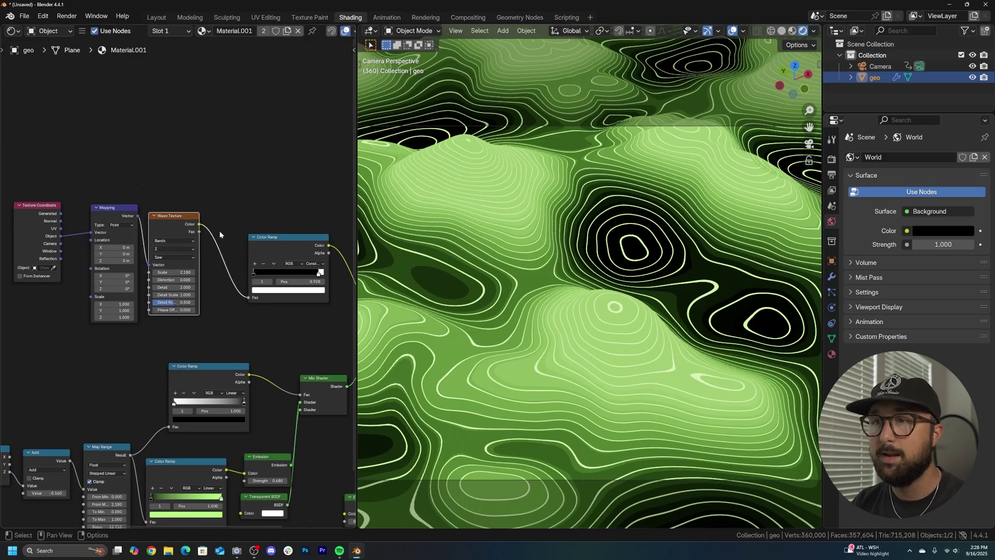
drag(283, 240, 247, 224)
Insert a Mix node with Color data type between the contour Color Ramp and the final Mix Shader's Fac input.
middle_drag(248, 224, 147, 226)
key(shift+a)
click(223, 174)
text(mix)
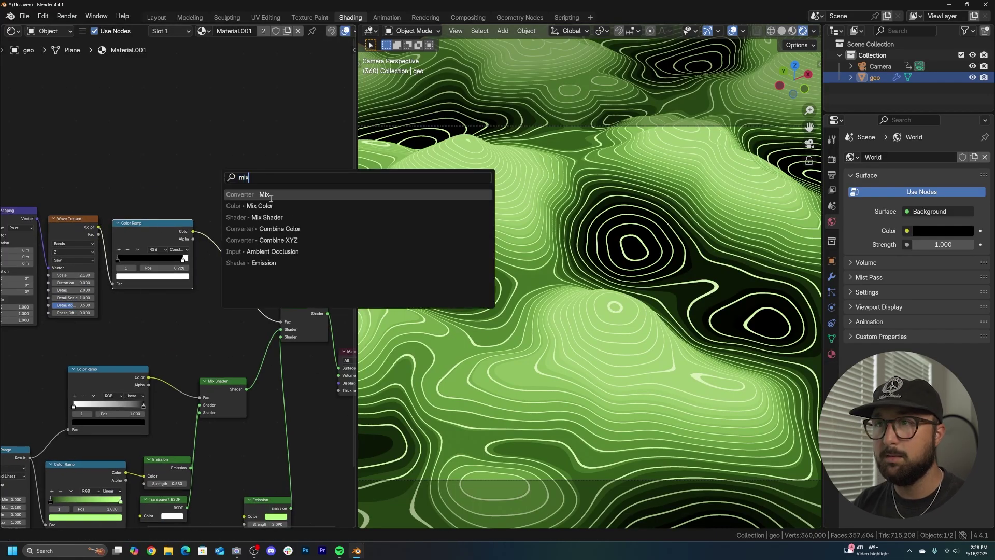
click(270, 198)
click(230, 207)
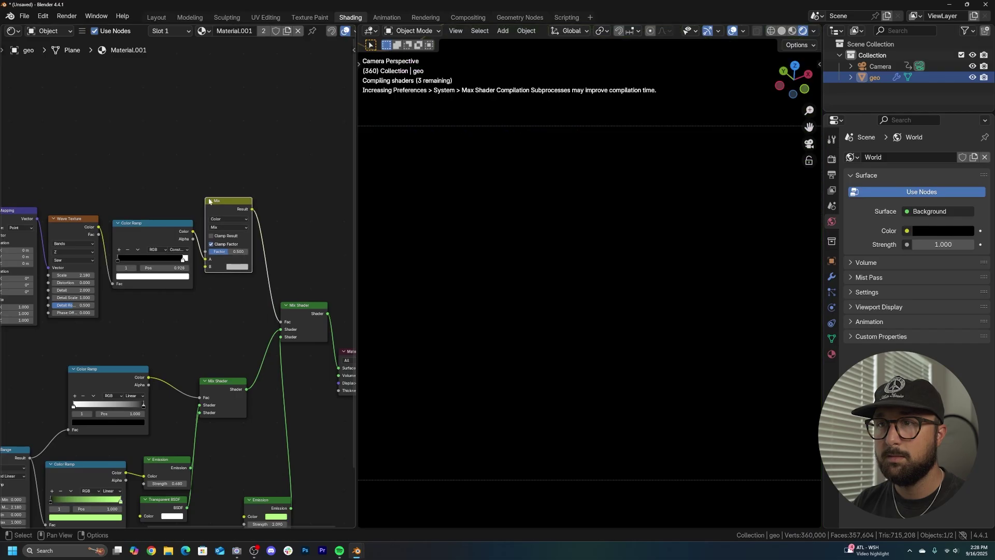
Duplicate the contour Color Ramp with its Wave Texture link kept and connect the copy's Color to the Mix node's B input.
scroll(190, 260, up, 2)
drag(142, 215, 139, 175)
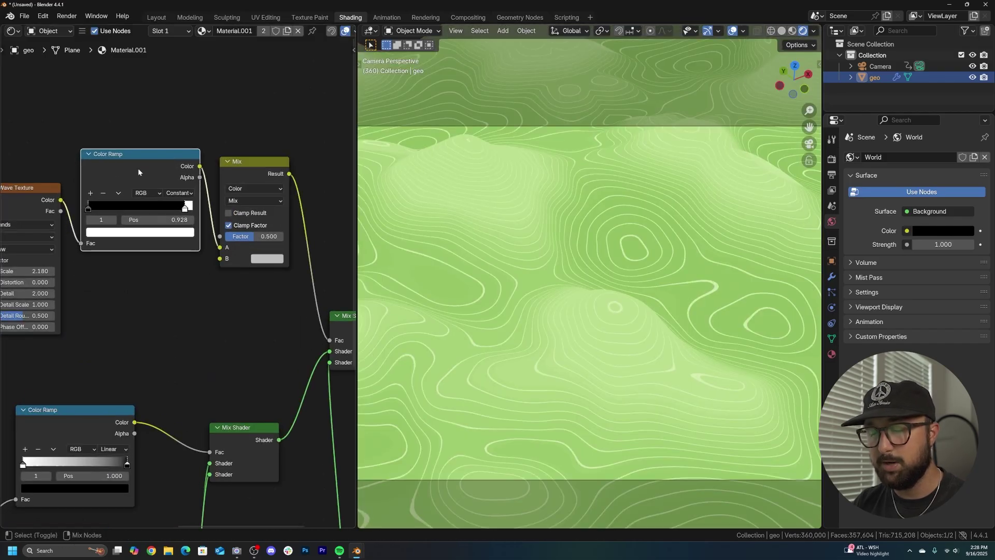
key(ctrl+shift+d)
middle_drag(78, 265, 165, 250)
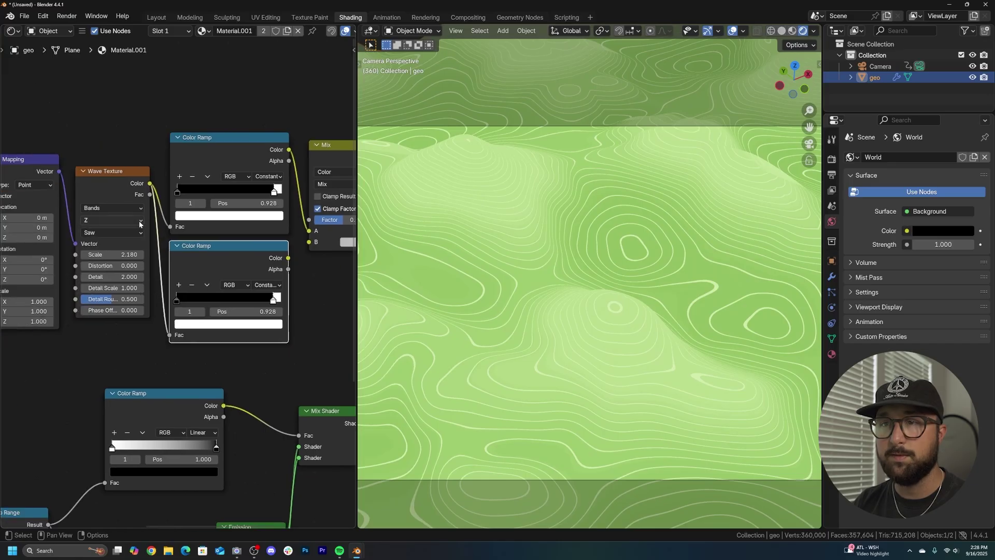
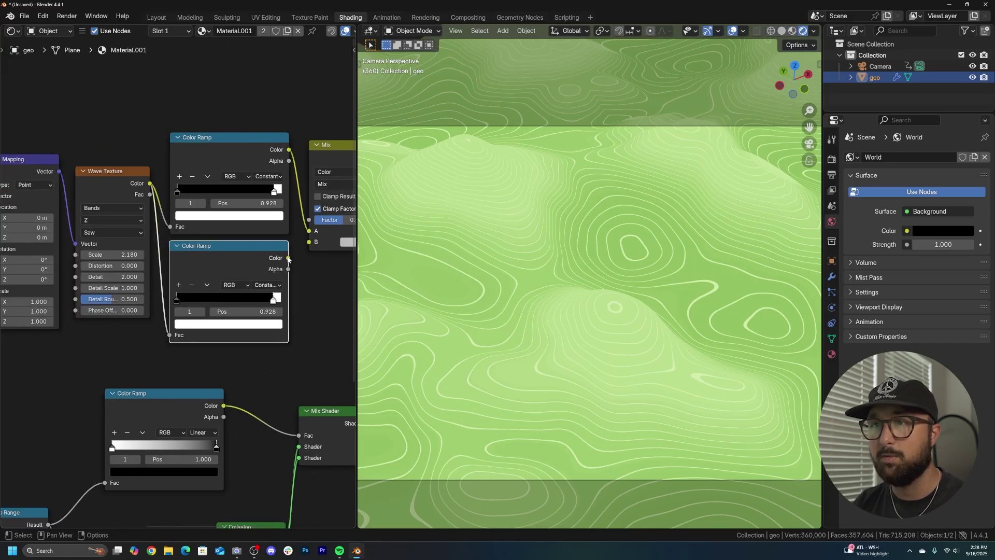
click(238, 149)
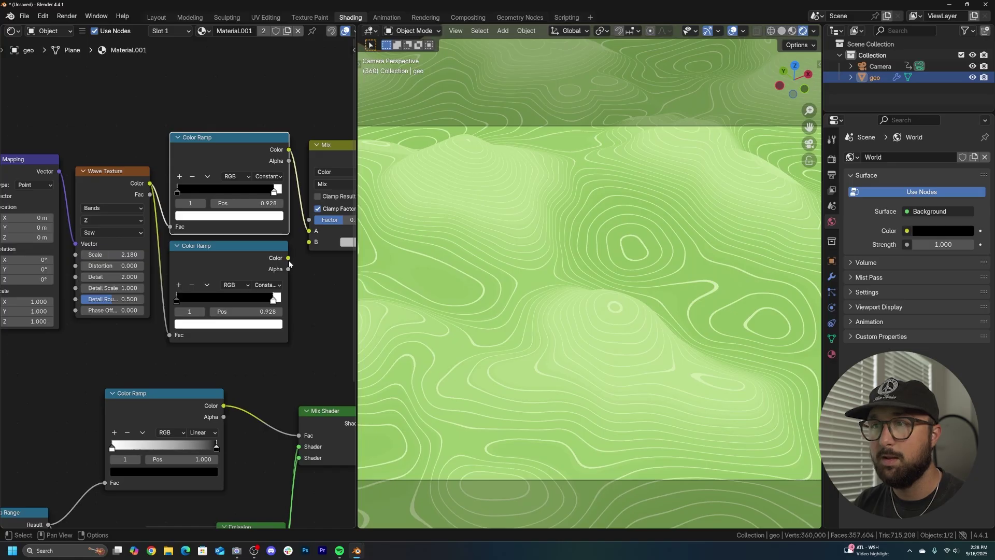
drag(288, 257, 309, 241)
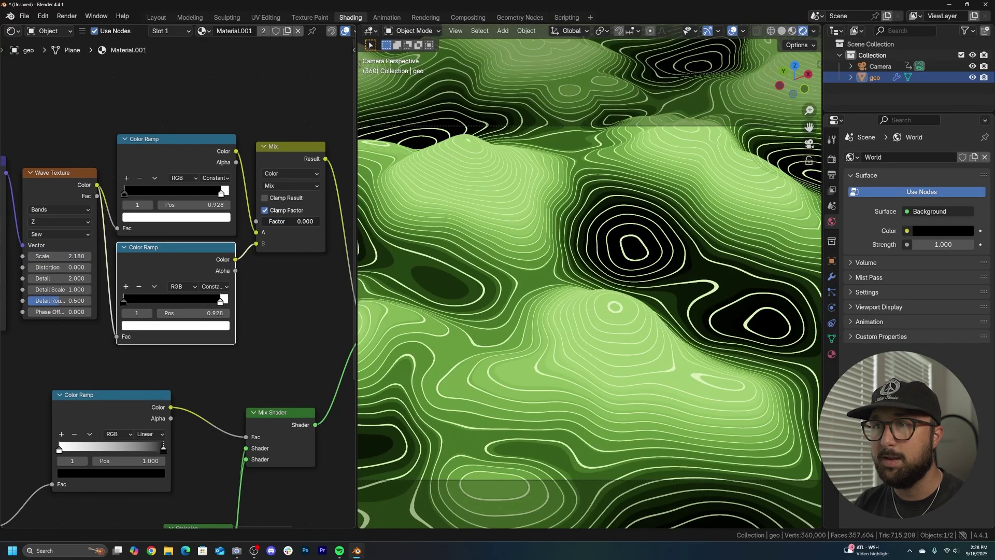
Move the white stop to 0.987 in the Mix node's A ramp and 0.866 in its B ramp, with Factor set to 1.000.
drag(222, 191, 228, 196)
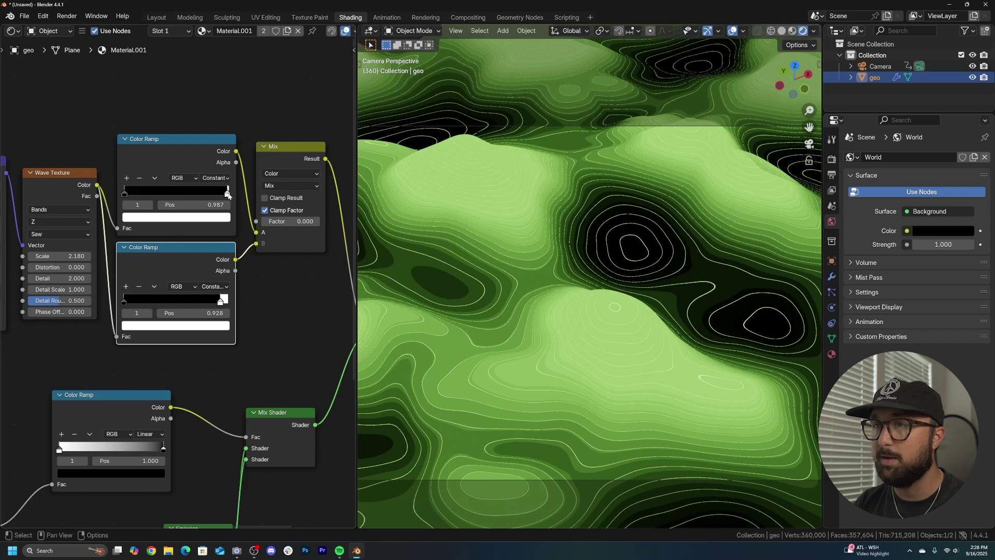
drag(282, 224, 316, 225)
drag(221, 301, 214, 304)
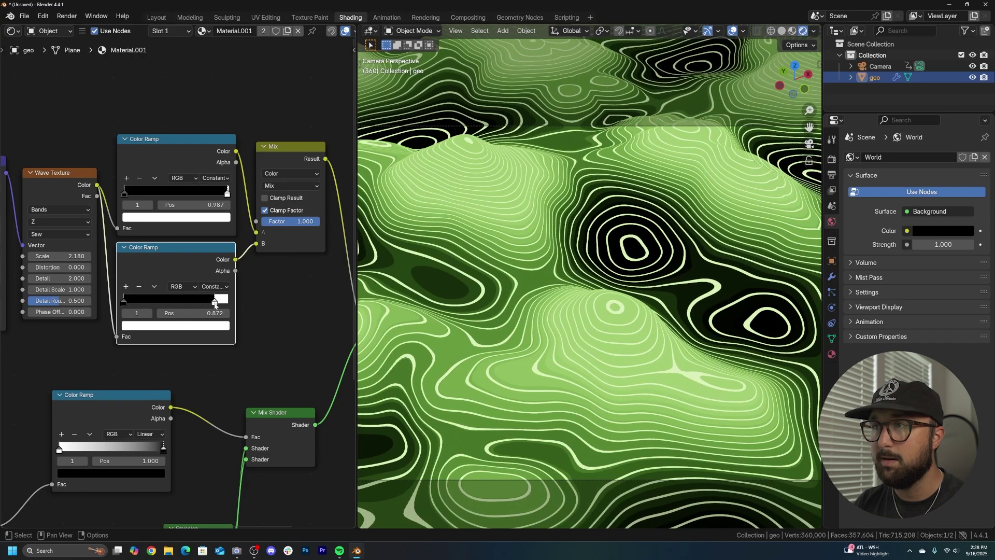
Move the Mix node up and duplicate the A Color Ramp above the others, with its white stop at 0.494.
middle_drag(259, 286, 234, 390)
drag(258, 250, 271, 92)
click(131, 251)
key(shift+d)
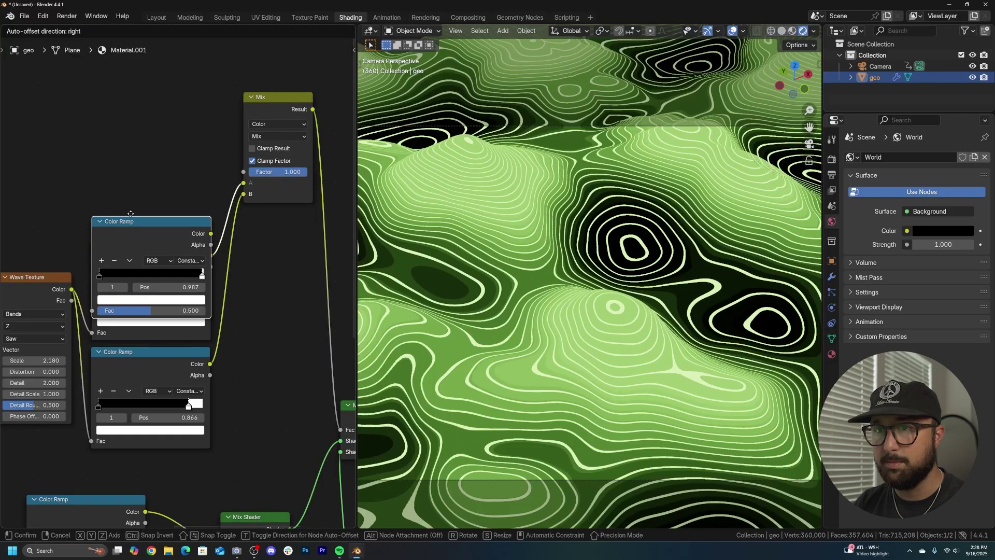
click(128, 139)
drag(194, 180, 141, 180)
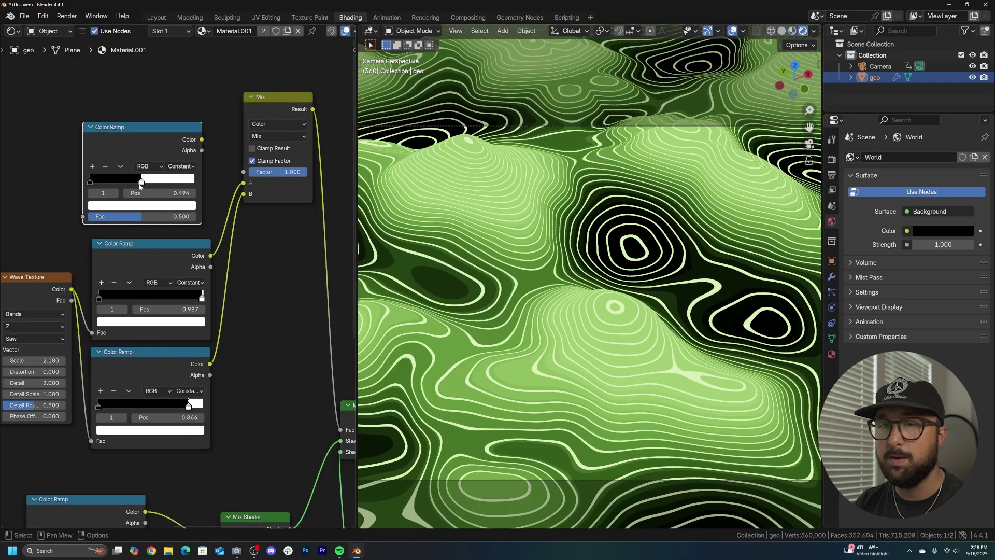
Duplicate the Wave Texture with its Mapping link kept, place the copy above the original, and move Mapping away from both.
middle_drag(24, 291, 164, 284)
click(164, 284)
key(ctrl+shift+d)
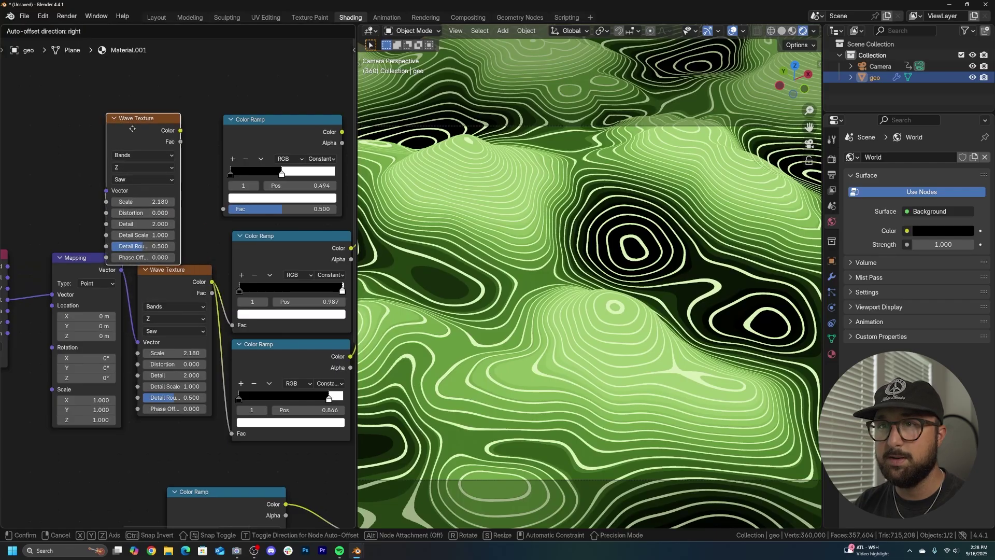
click(156, 100)
drag(86, 258, 58, 262)
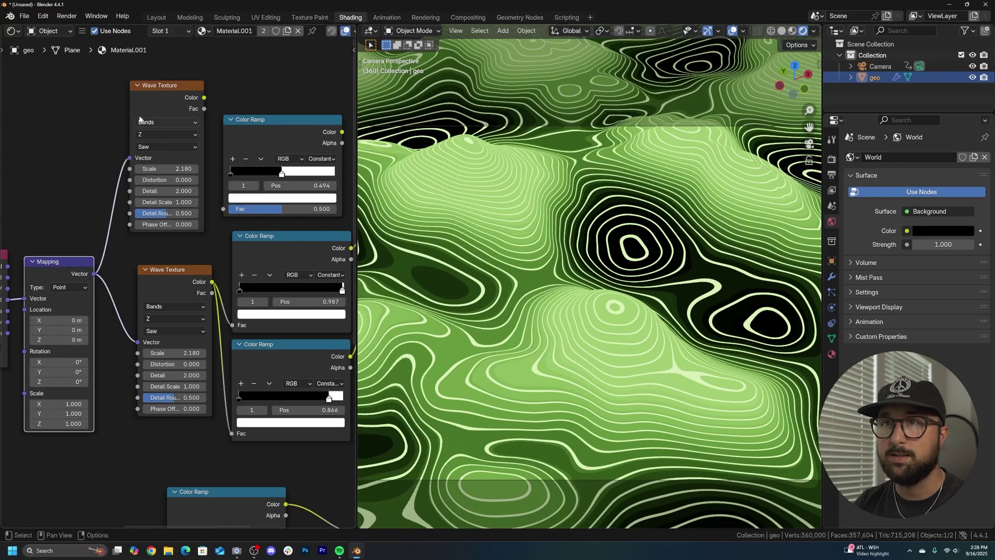
Connect the duplicated Wave Texture's Color to the uppermost Color Ramp's Fac, and that ramp's Color to the Mix node's Factor.
drag(212, 141, 226, 211)
middle_drag(265, 195, 154, 204)
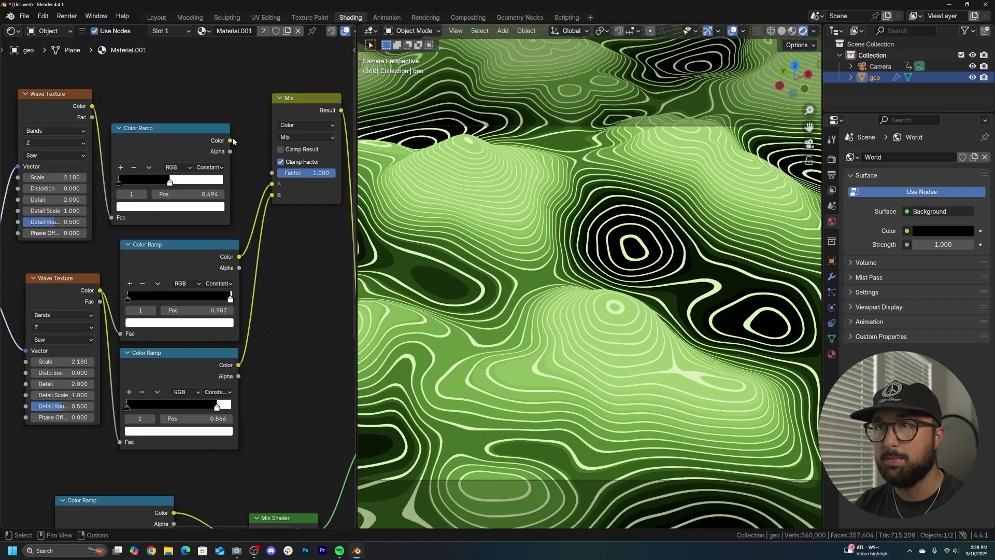
drag(273, 179, 273, 179)
Set the duplicated Wave Texture's scale to 0.5.
middle_drag(89, 186, 170, 172)
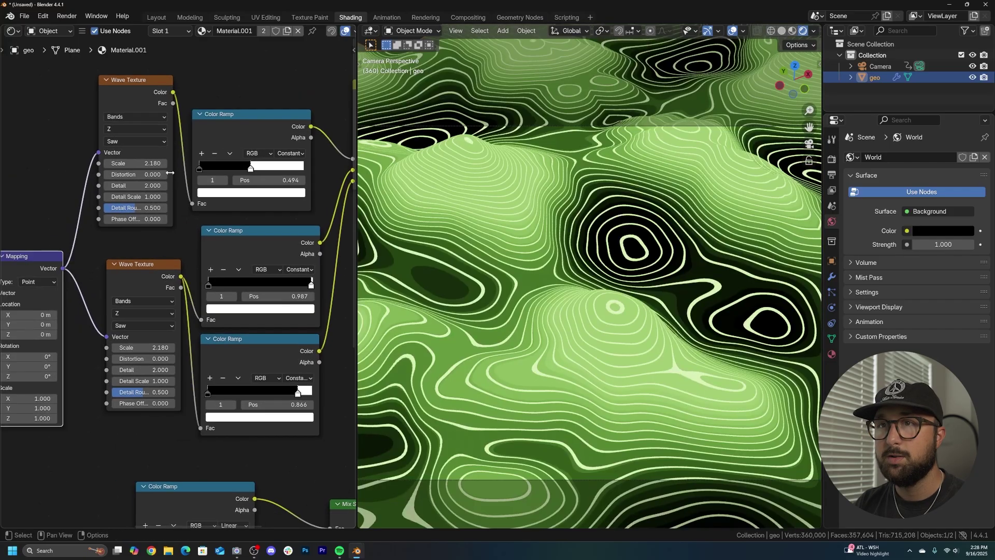
click(141, 163)
text(0.5)
key(Return)
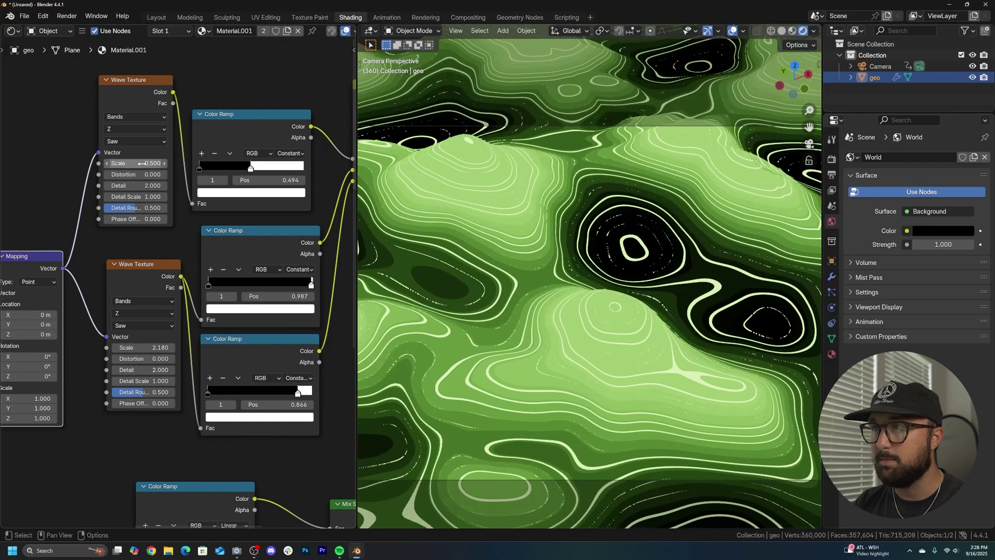
Set the duplicated Wave Texture's phase offset to 2.500 and its Color Ramp's white stop to 0.636, and return to the camera view.
middle_drag(519, 259, 596, 306)
scroll(588, 246, up, 4)
scroll(591, 296, up, 2)
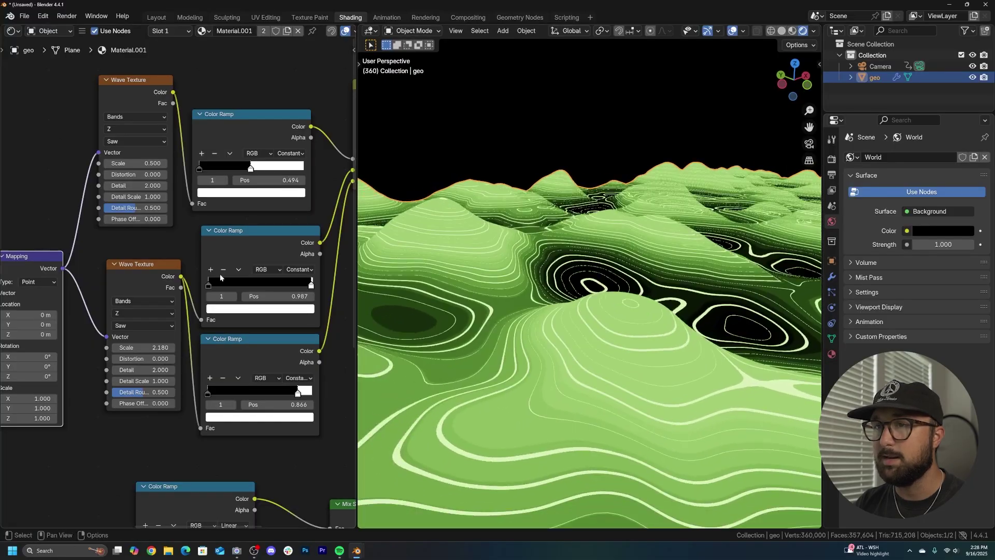
mouse_move(143, 215)
mouse_down()
mouse_move(195, 215)
mouse_move(156, 215)
mouse_up()
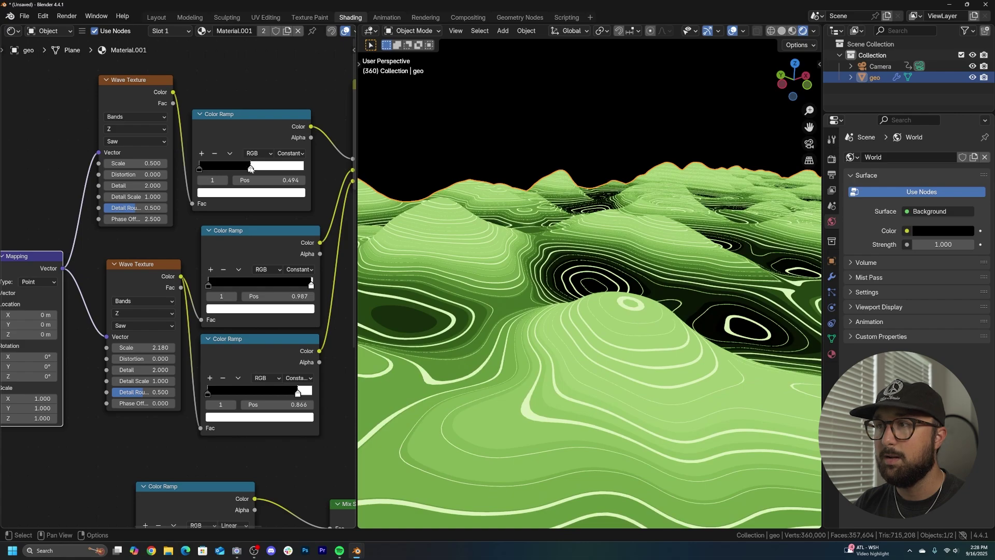
drag(251, 169, 265, 175)
key(KP_0)
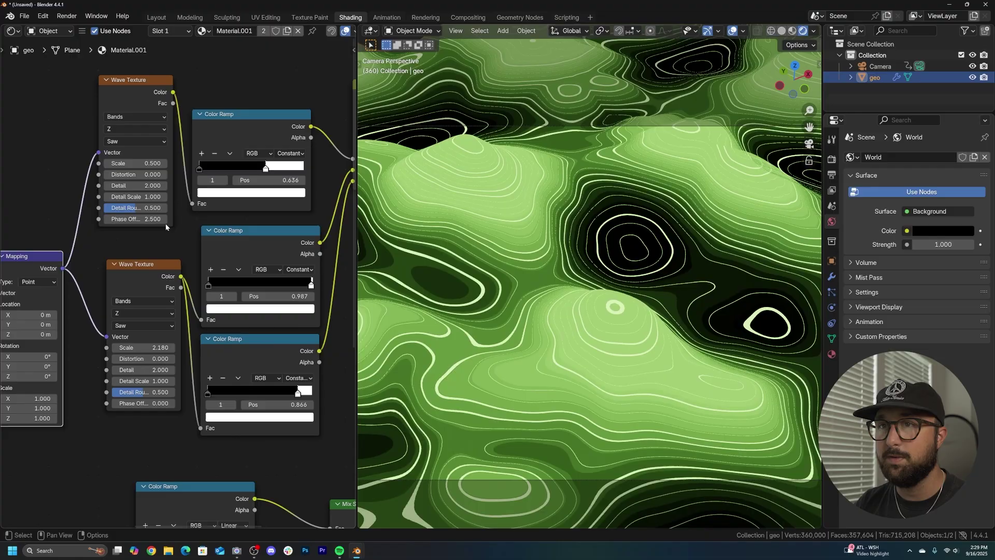
Set the upper Wave Texture's phase offset to 5.600.
mouse_move(145, 218)
mouse_down()
mouse_move(184, 219)
mouse_move(144, 220)
mouse_up()
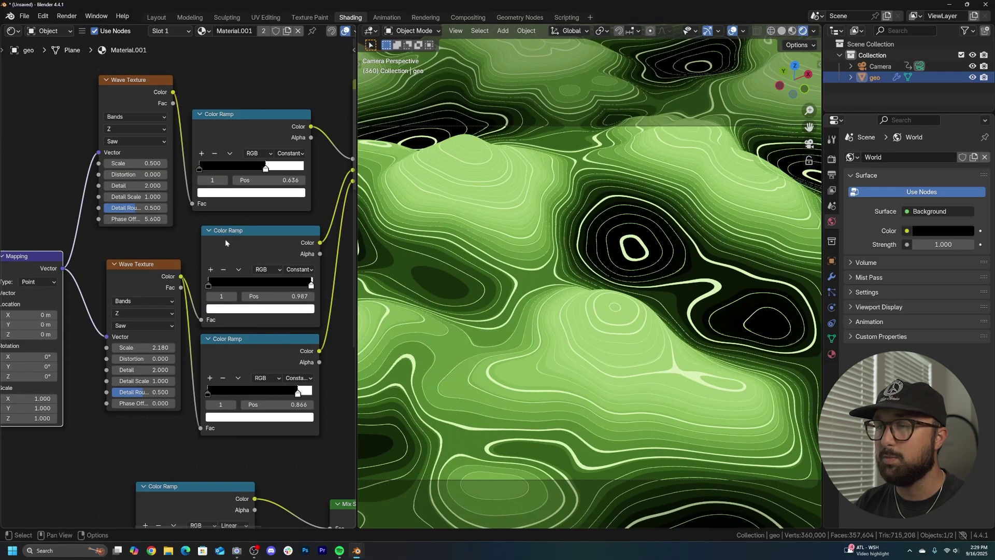
scroll(206, 272, down, 1)
Enable compositing nodes and insert a Glare node set to Fog Glow between Render Layers and Composite.
click(468, 18)
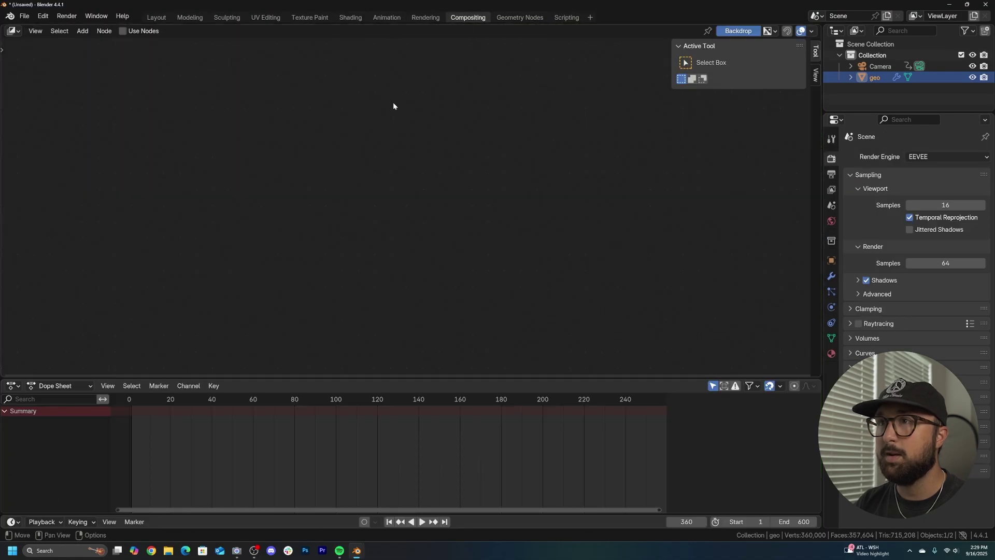
click(124, 31)
key(shift+a)
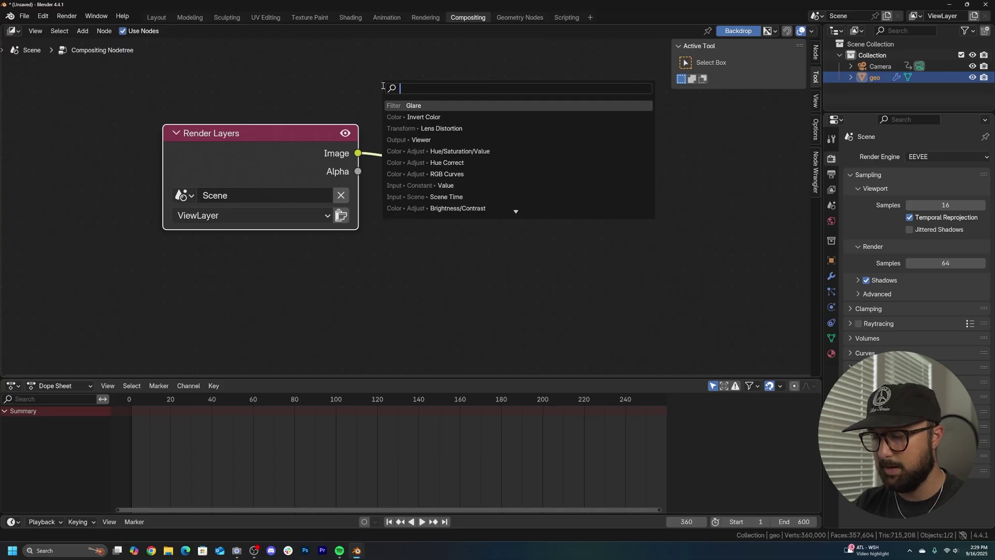
text(gl)
key(Return)
click(433, 200)
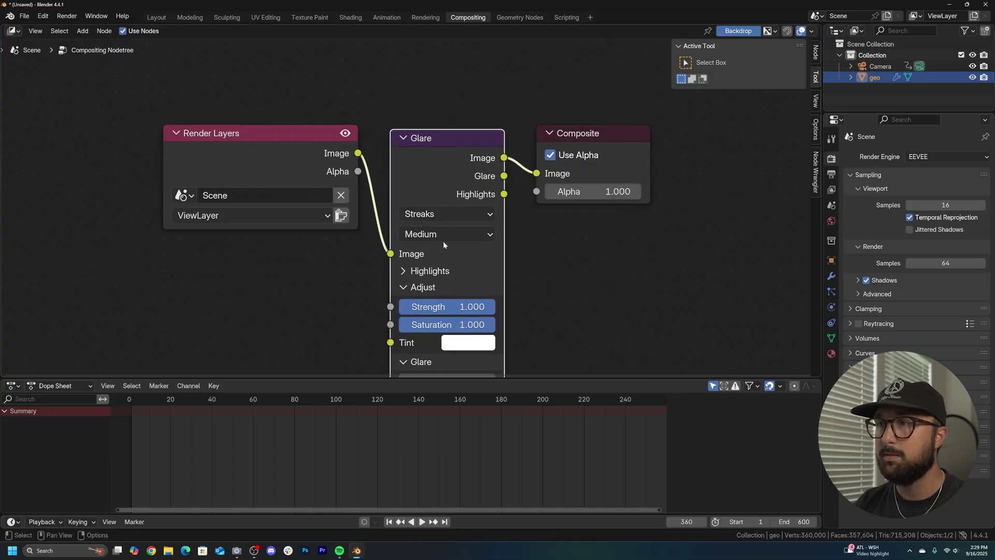
click(441, 214)
click(429, 308)
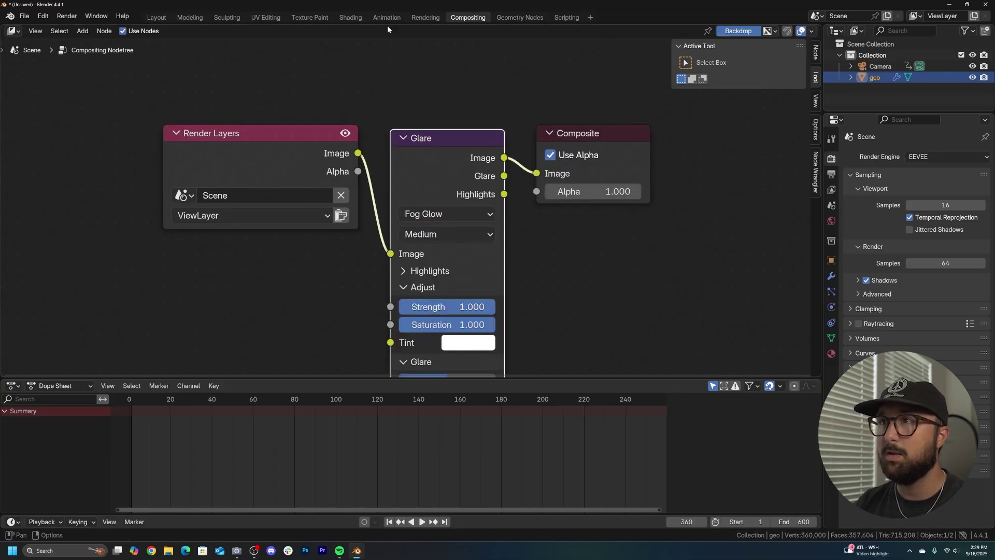
Return to the shading workspace and set the viewport's compositor display to Always.
click(350, 18)
click(813, 31)
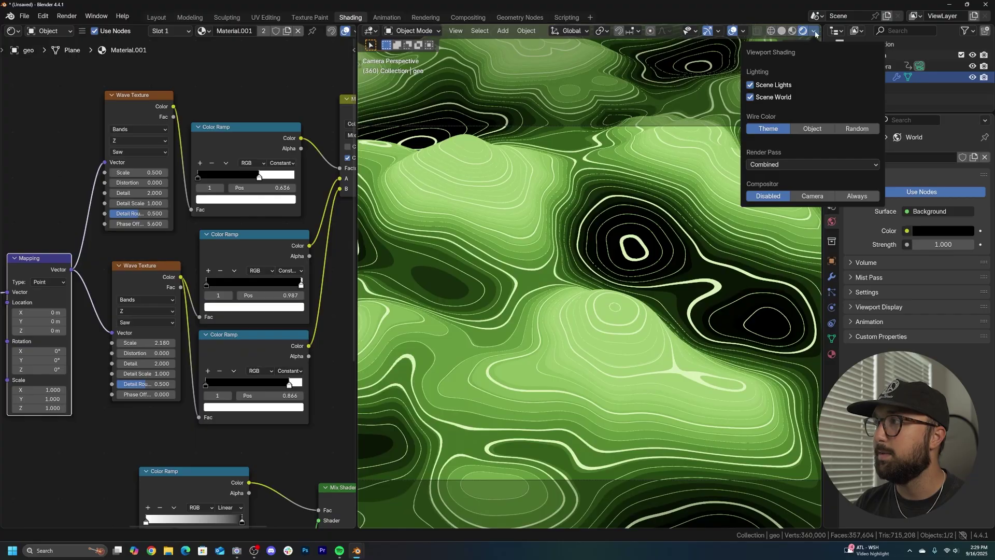
click(855, 195)
Move the contour-line Emission node closer to the final Mix Shader and set its strength to 4.590.
scroll(220, 353, down, 3)
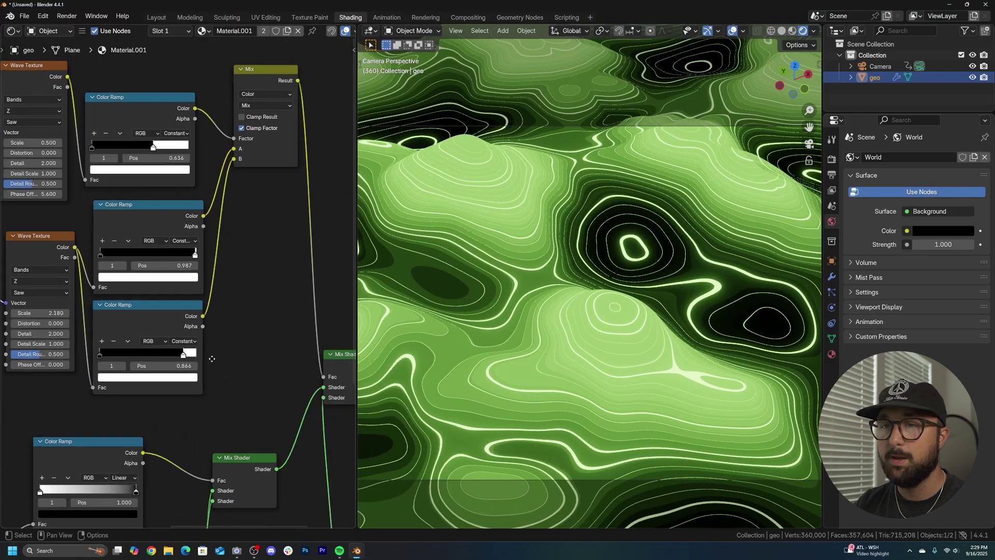
middle_drag(245, 465, 236, 361)
scroll(228, 434, up, 2)
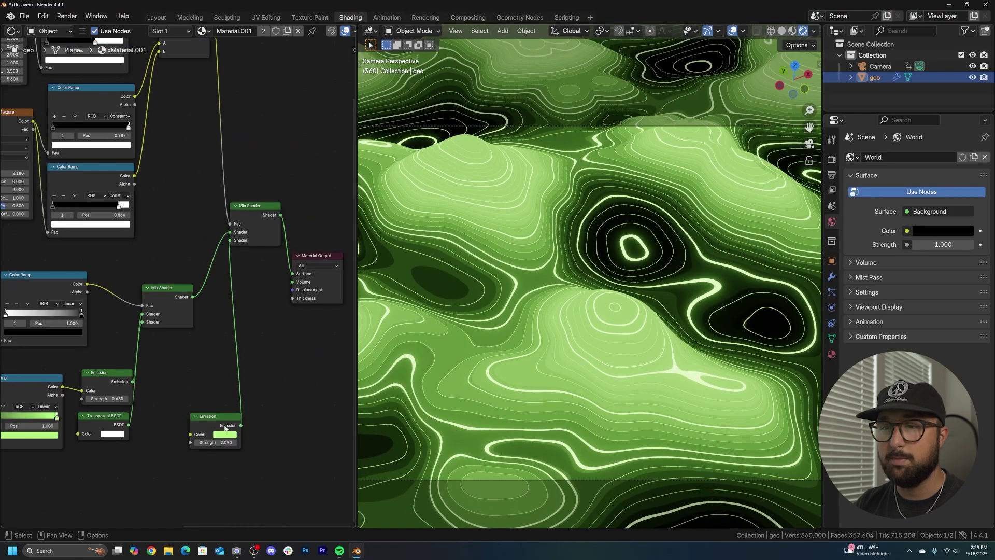
drag(222, 422, 226, 374)
Set the upper Wave Texture's phase offset to 7.100 and inspect the glowing lines up close.
middle_drag(150, 177, 217, 274)
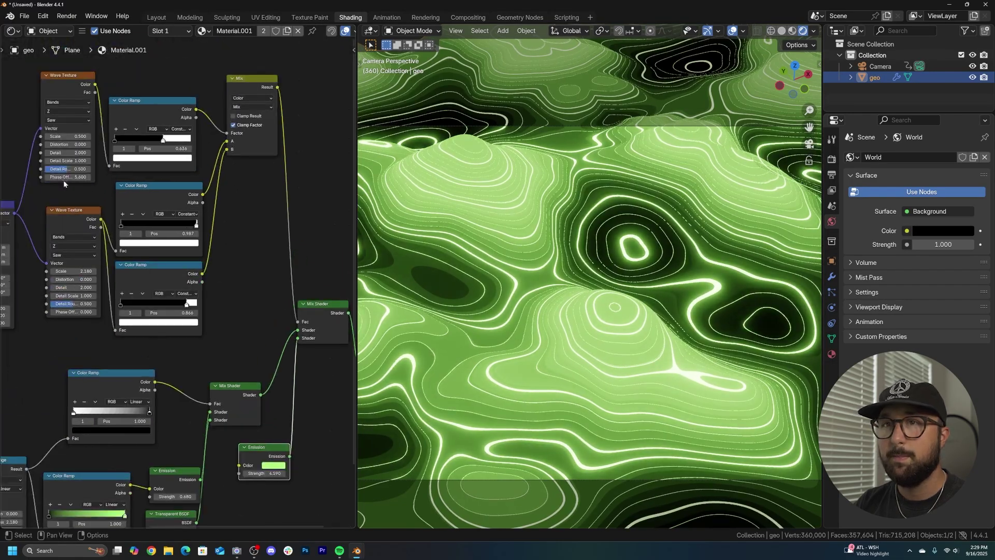
middle_drag(63, 179, 143, 184)
drag(148, 181, 172, 181)
scroll(601, 280, up, 6)
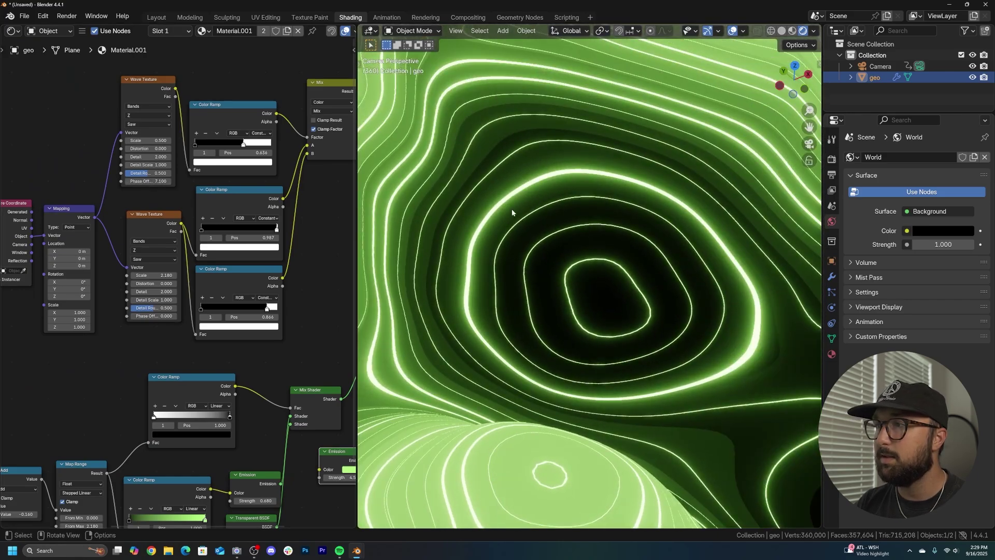
scroll(636, 249, down, 6)
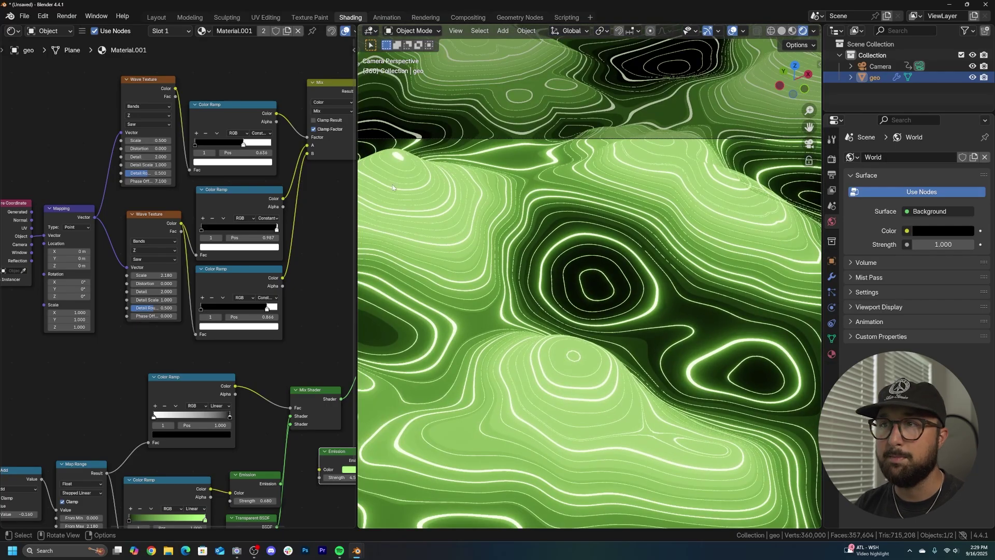
Move the final Mix Shader and Material Output away from the other nodes, and place the contour-line Emission just before them.
scroll(270, 256, down, 4)
middle_drag(270, 256, 131, 248)
drag(290, 282, 210, 382)
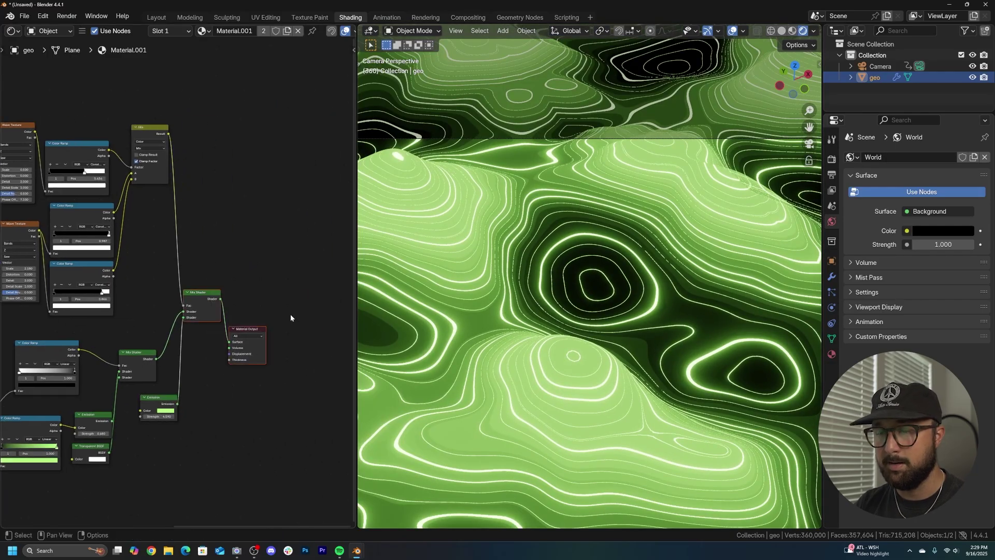
middle_drag(291, 315, 223, 315)
key(g)
click(327, 271)
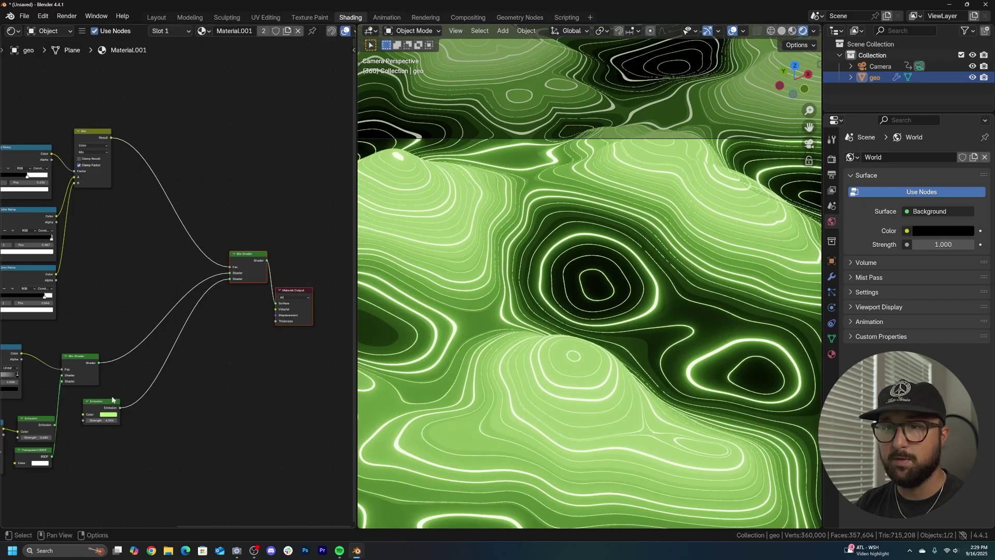
drag(113, 400, 214, 347)
scroll(249, 328, up, 5)
middle_drag(249, 329, 174, 307)
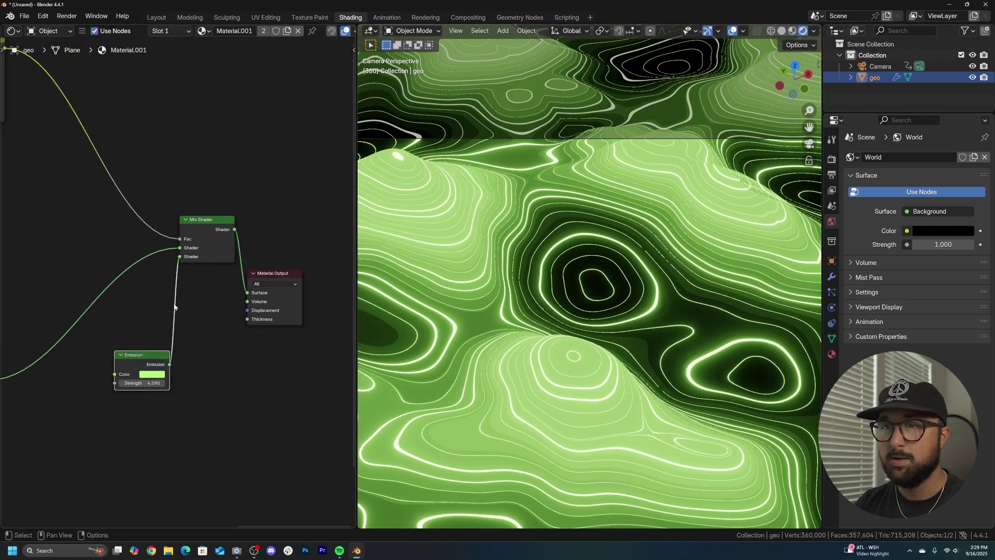
drag(141, 367, 117, 366)
Duplicate the Mix Shader onto the link between the contour-line Emission and the final Mix Shader, and space these nodes apart.
key(shift+d)
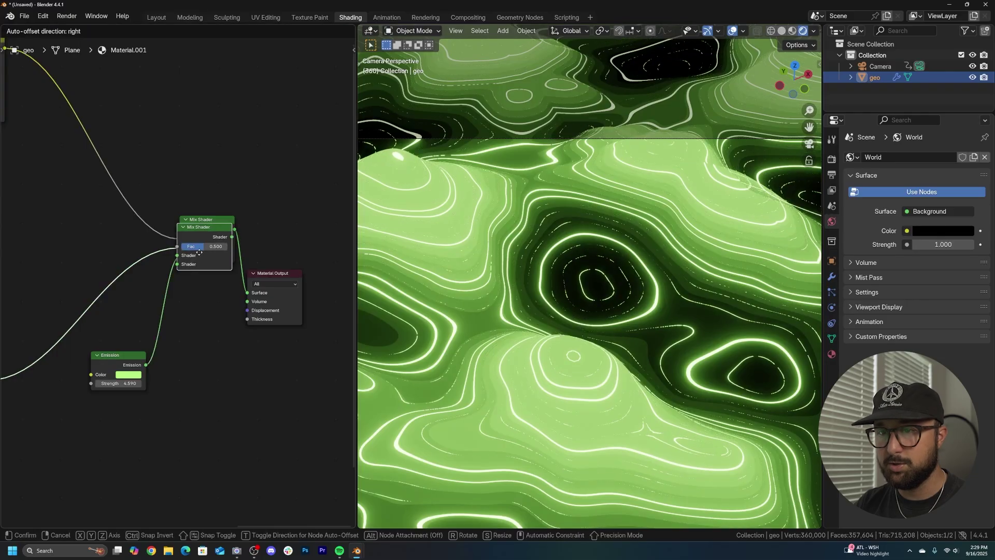
click(198, 307)
drag(313, 207, 248, 306)
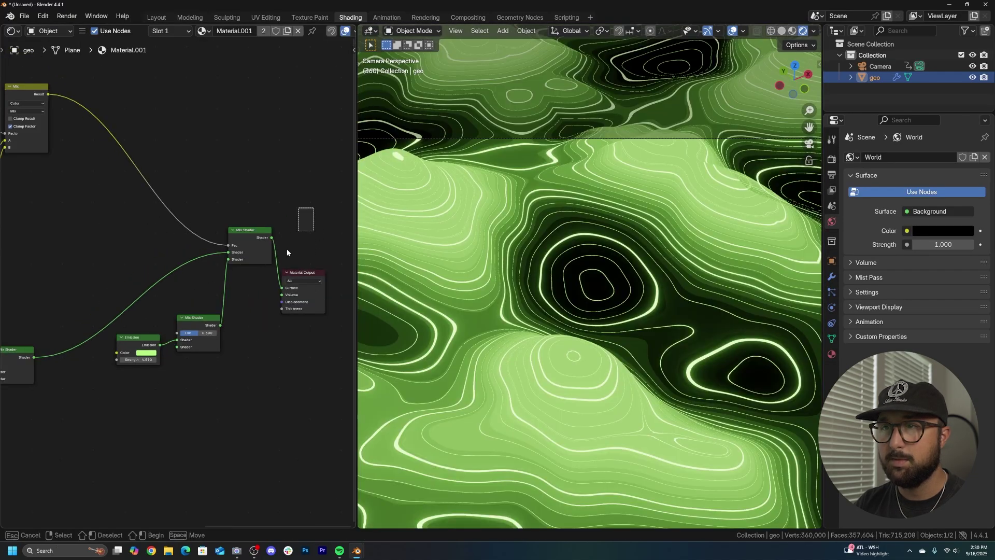
middle_drag(255, 315, 164, 315)
key(g)
click(247, 296)
drag(89, 344, 146, 336)
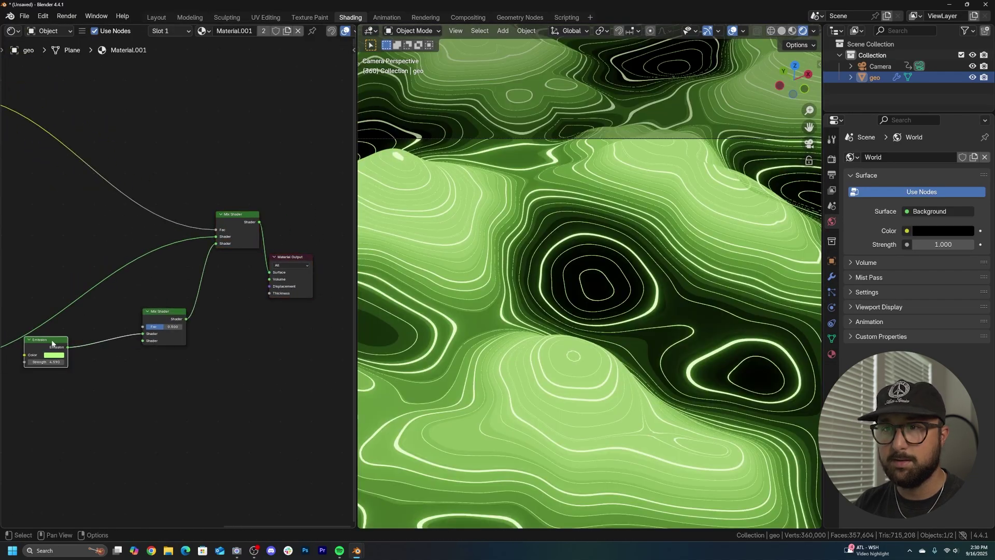
drag(44, 347, 90, 345)
Add a Transparent BSDF below the contour-line Emission and connect it to the duplicated Mix Shader's second Shader input.
scroll(129, 370, up, 2)
middle_drag(129, 370, 176, 345)
key(shift+a)
text(trans)
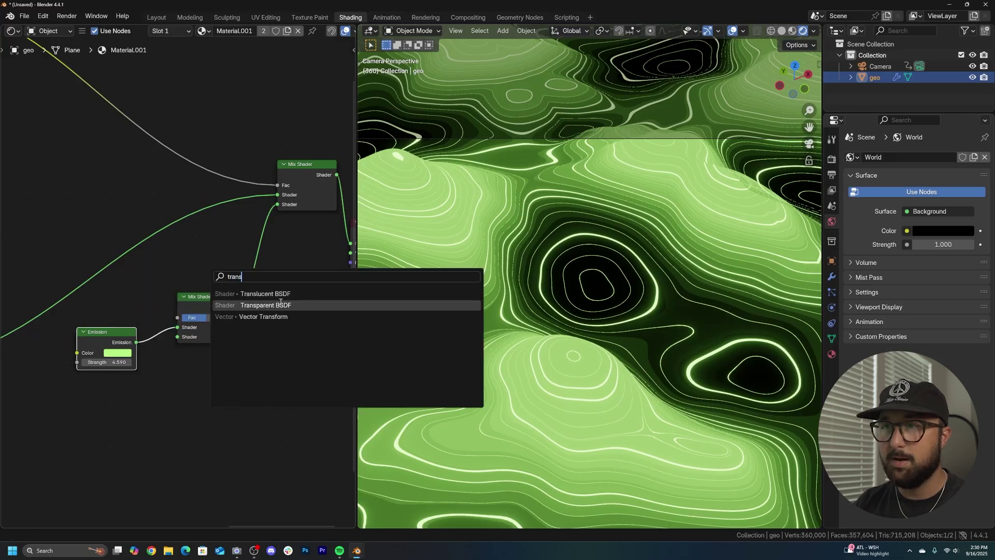
click(256, 305)
click(145, 281)
middle_drag(66, 345, 110, 331)
scroll(252, 278, down, 1)
key(g)
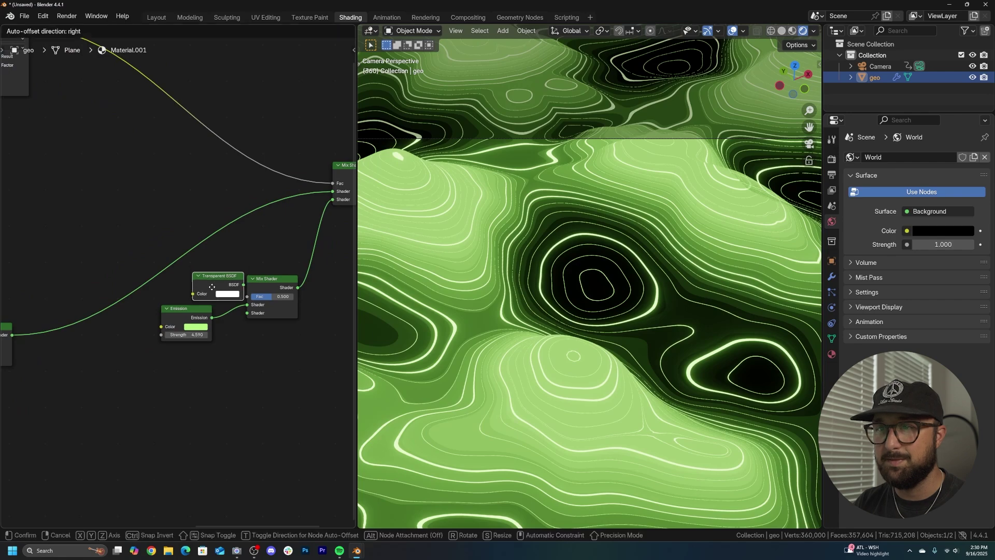
click(209, 366)
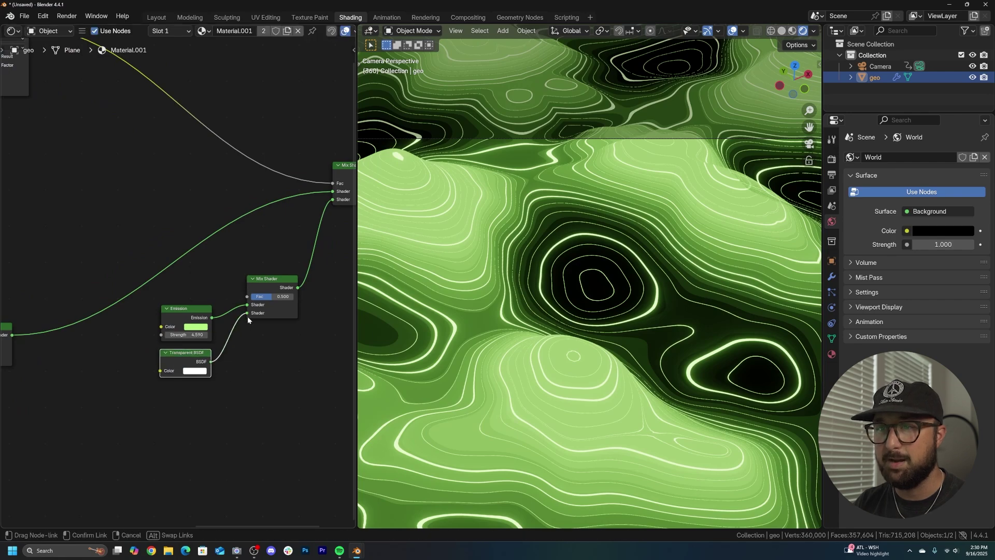
drag(247, 316, 247, 316)
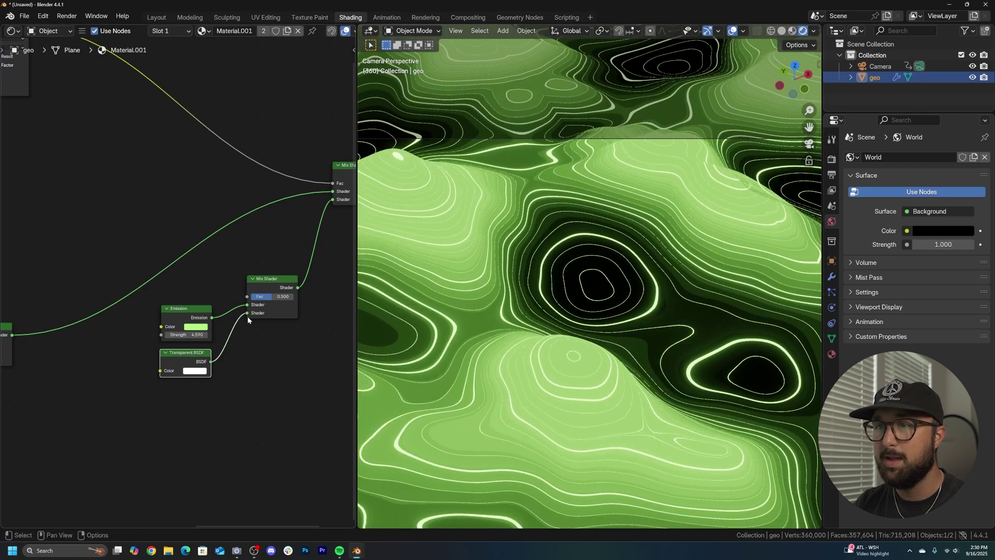
Move the Emission, Transparent BSDF and their Mix Shader down, and add a Color Ramp above them feeding the Mix Shader's Fac.
drag(276, 266, 205, 377)
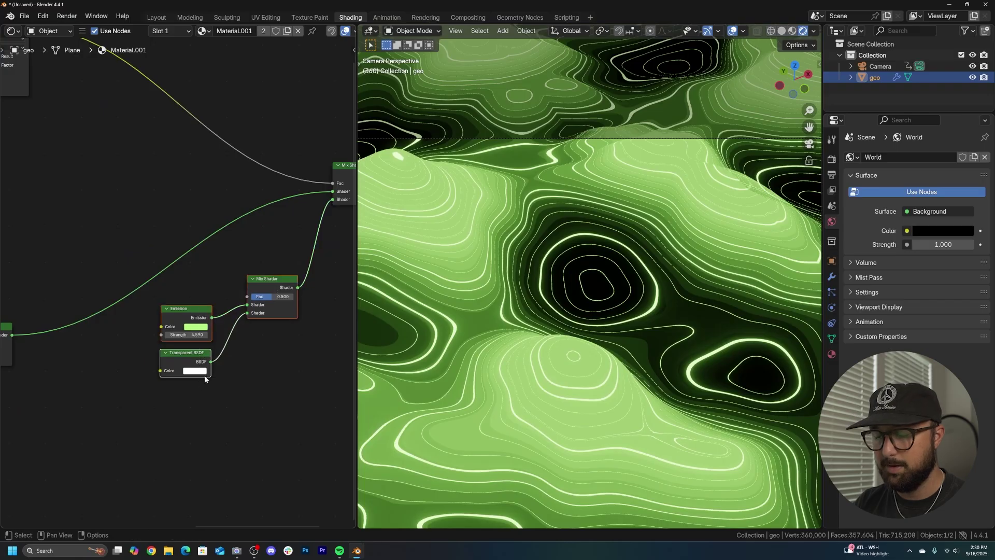
key(g)
click(239, 395)
key(shift+a)
text(col)
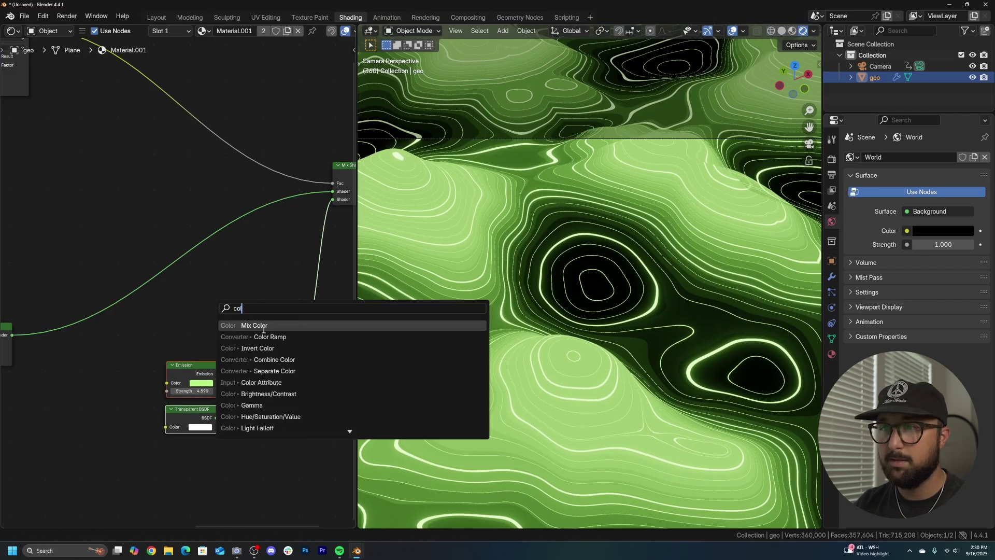
click(266, 336)
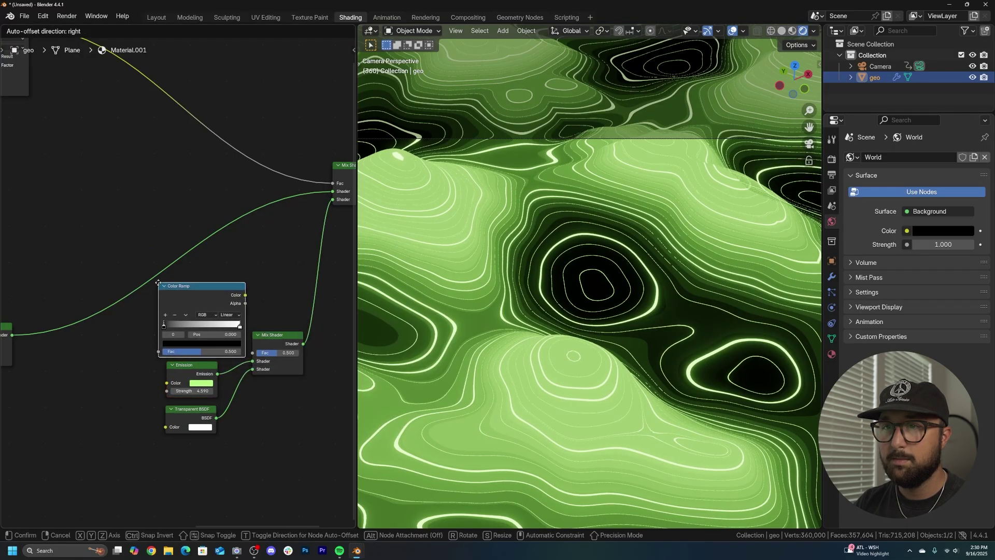
click(162, 285)
drag(253, 351, 254, 353)
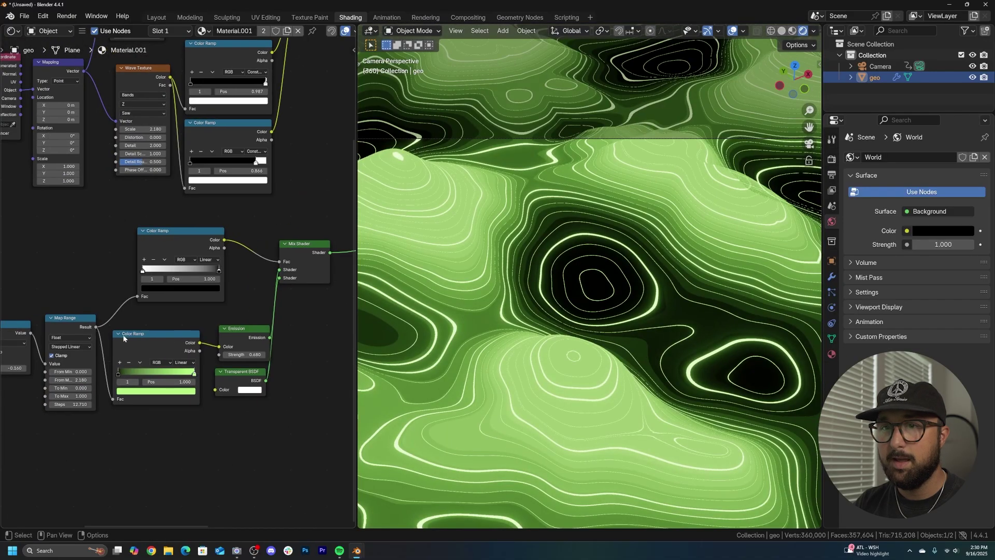
Check the terrain from a low angle, return to the camera view, and connect Map Range's Result to the new Color Ramp's Fac.
drag(78, 331, 77, 326)
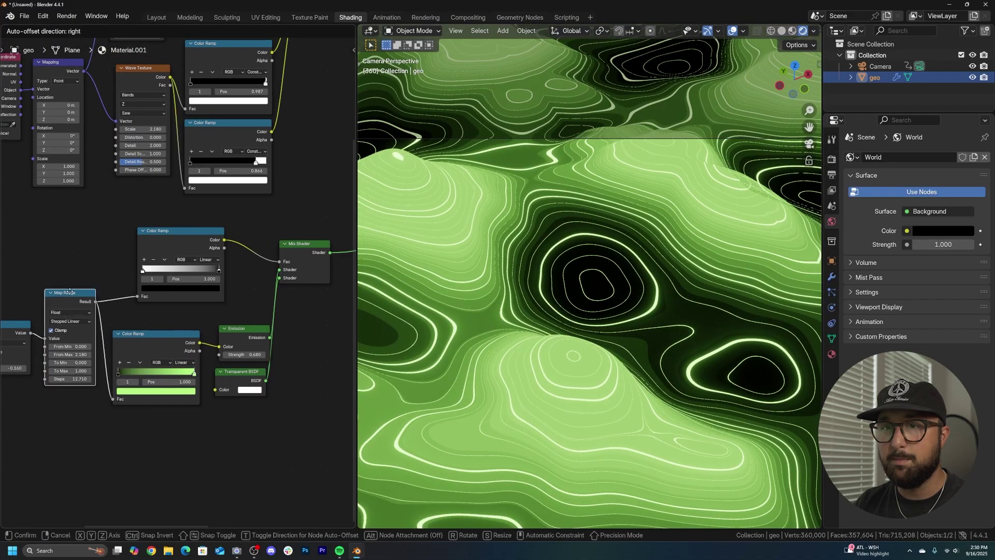
middle_drag(434, 313, 627, 105)
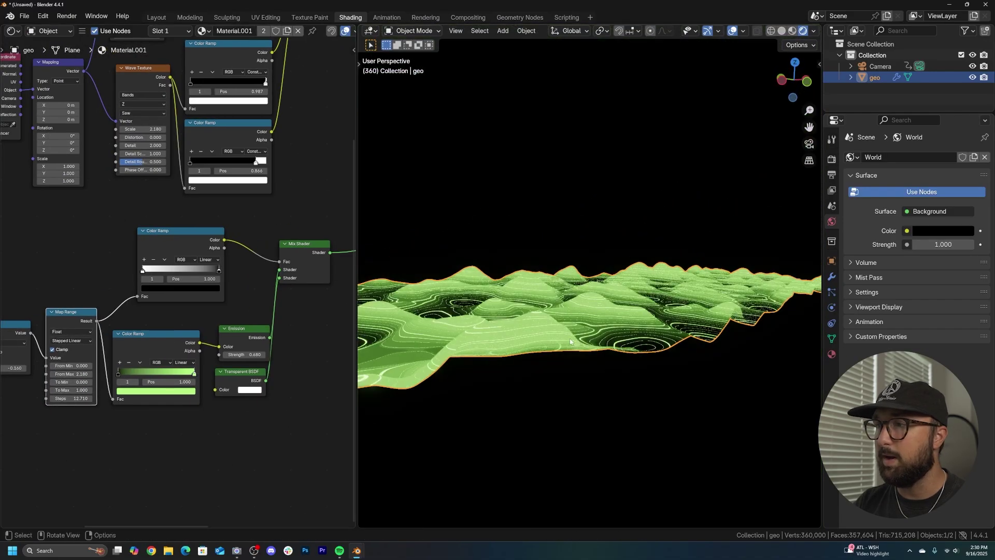
scroll(614, 182, up, 6)
middle_drag(615, 181, 617, 231)
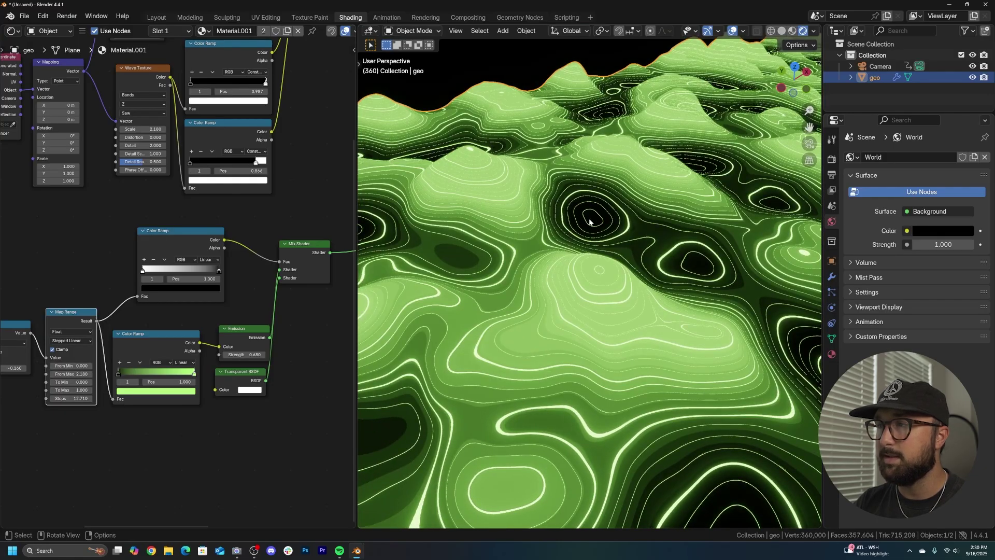
key(KP_0)
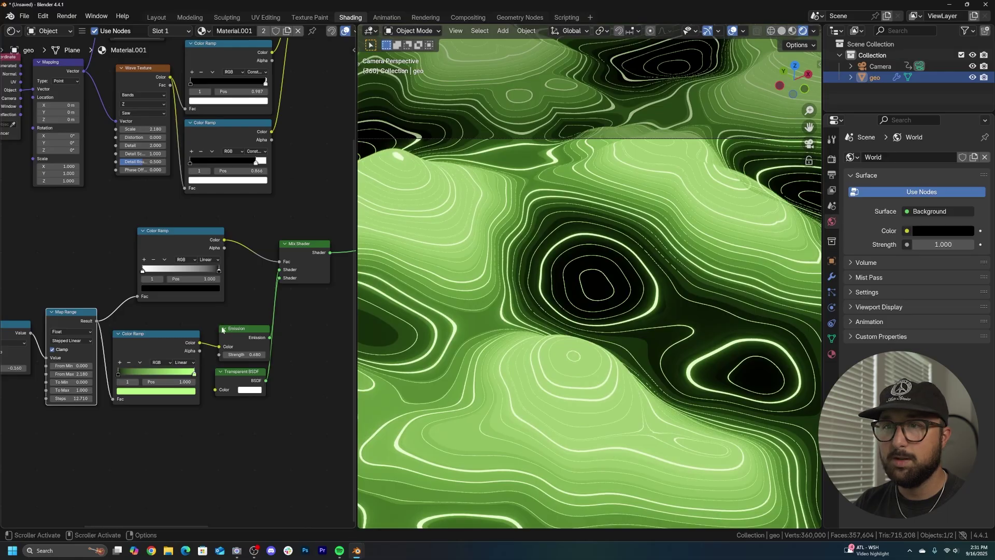
drag(250, 217, 304, 263)
drag(176, 269, 177, 269)
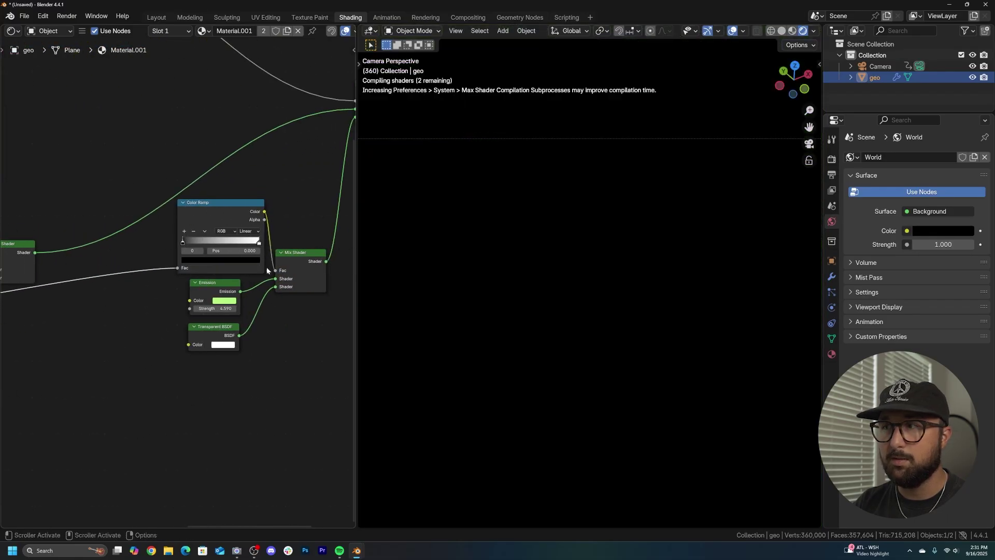
Flip the new Color Ramp and move its white stop to 0.109.
scroll(203, 315, up, 3)
click(147, 282)
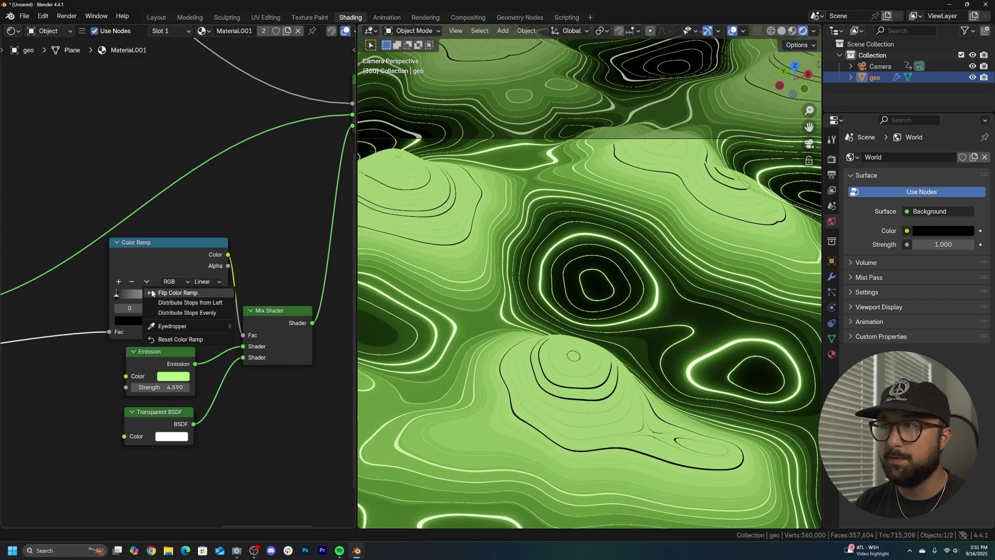
click(151, 293)
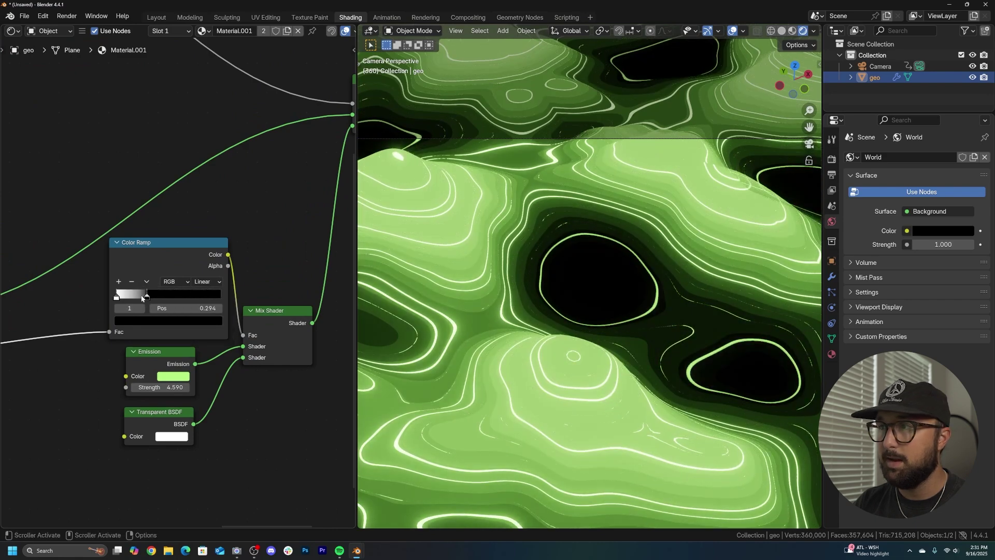
mouse_move(118, 296)
mouse_down()
mouse_move(150, 297)
mouse_move(108, 295)
mouse_move(127, 296)
mouse_up()
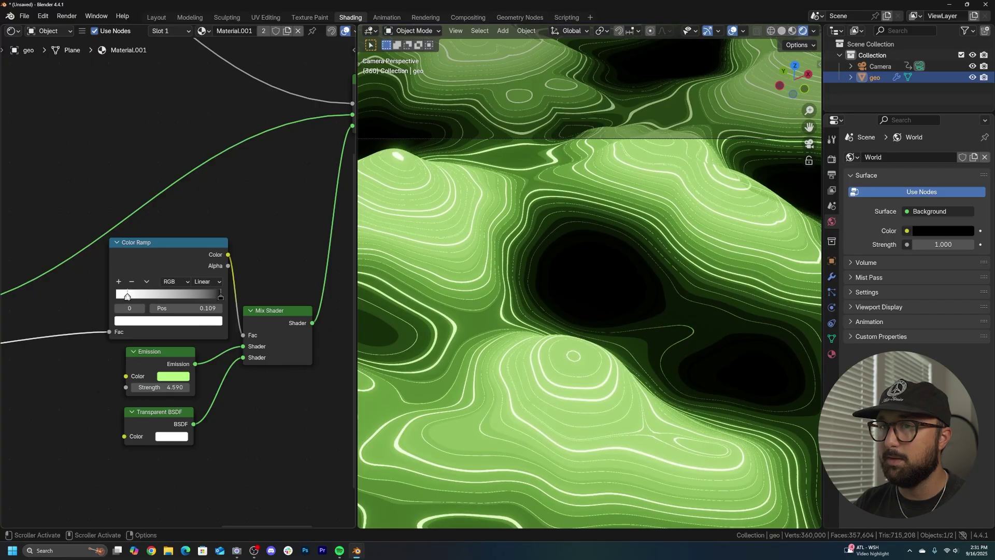
Set the new Color Ramp's interpolation to Constant and its black stop to 0.091.
click(210, 282)
click(214, 351)
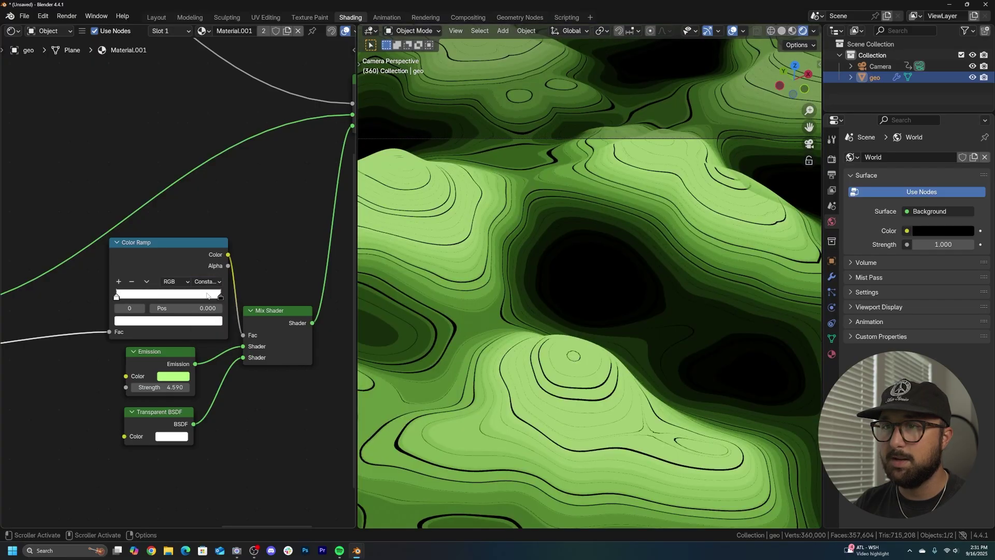
drag(219, 296, 113, 299)
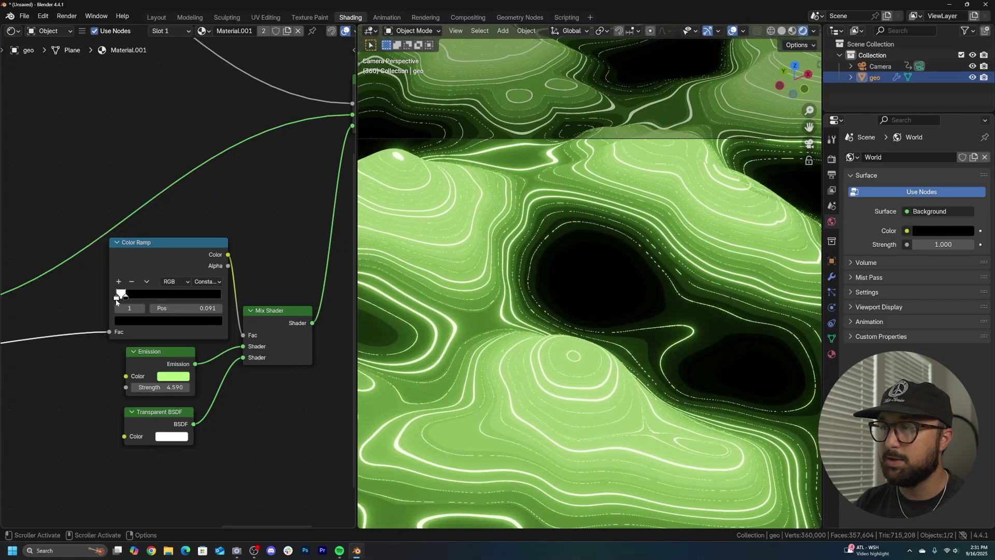
Set the Phase Offset of the Wave Texture with scale 0.500 to 21 and check the terrain's motion through the camera.
scroll(600, 304, down, 2)
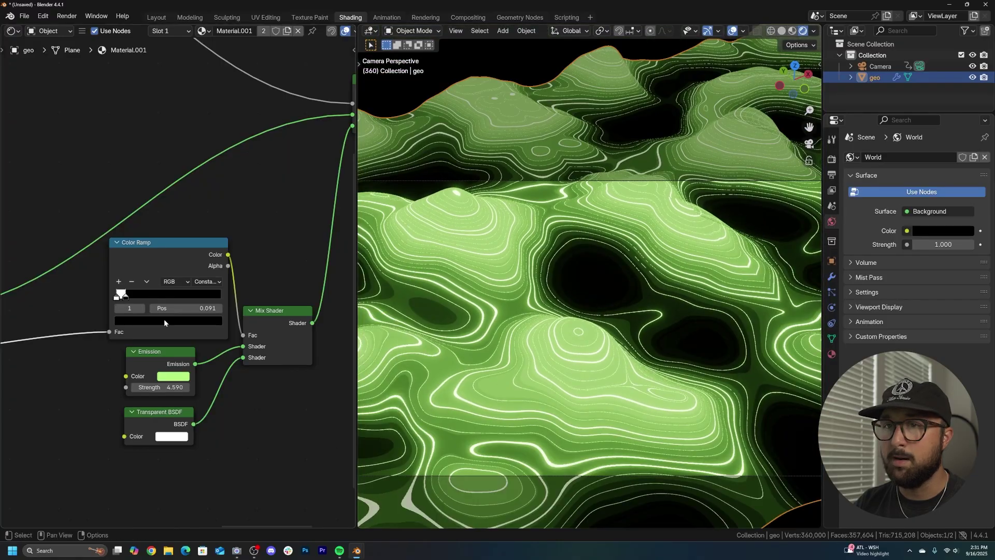
scroll(165, 319, down, 5)
middle_drag(76, 128, 375, 354)
scroll(115, 339, up, 6)
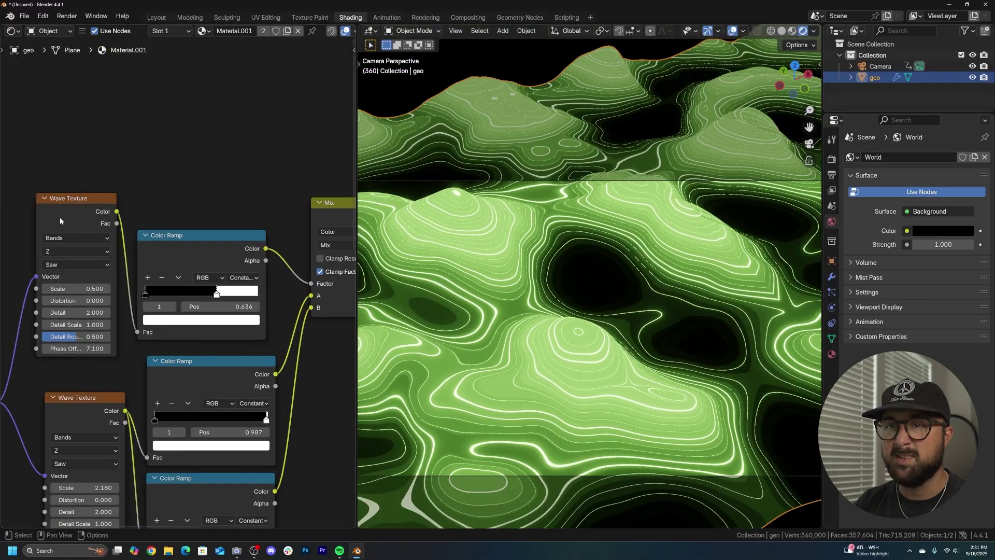
drag(78, 349, 131, 348)
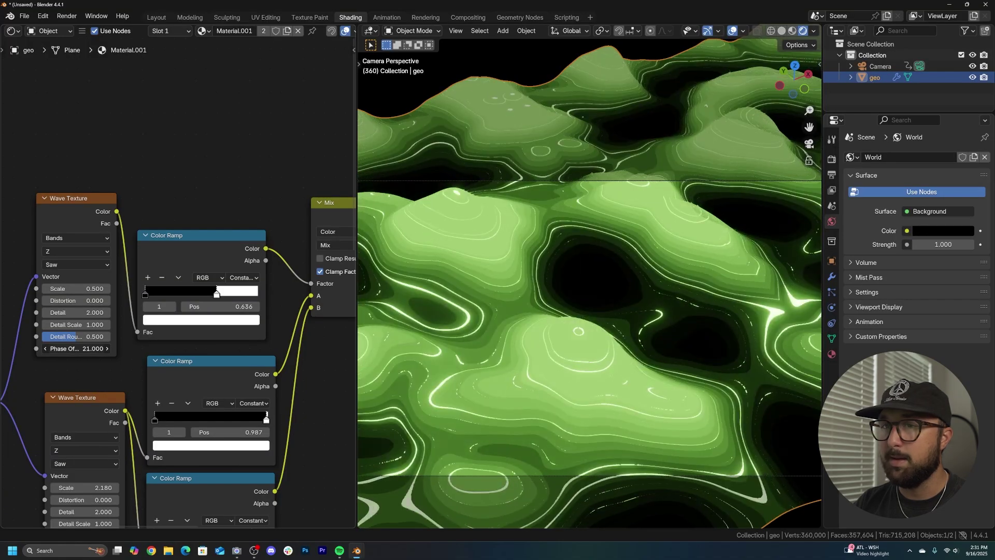
middle_drag(699, 376, 668, 346)
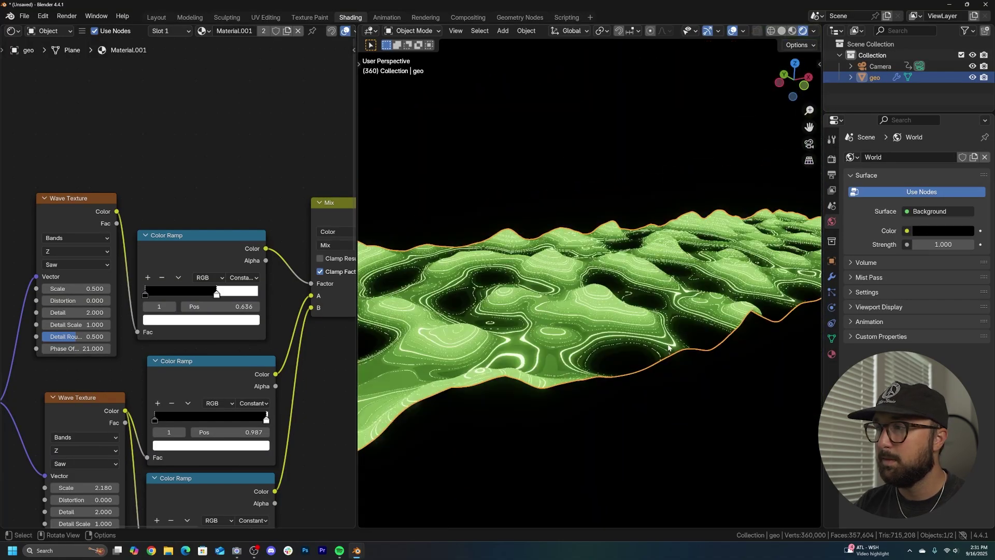
key(KP_0)
key(KP_0)
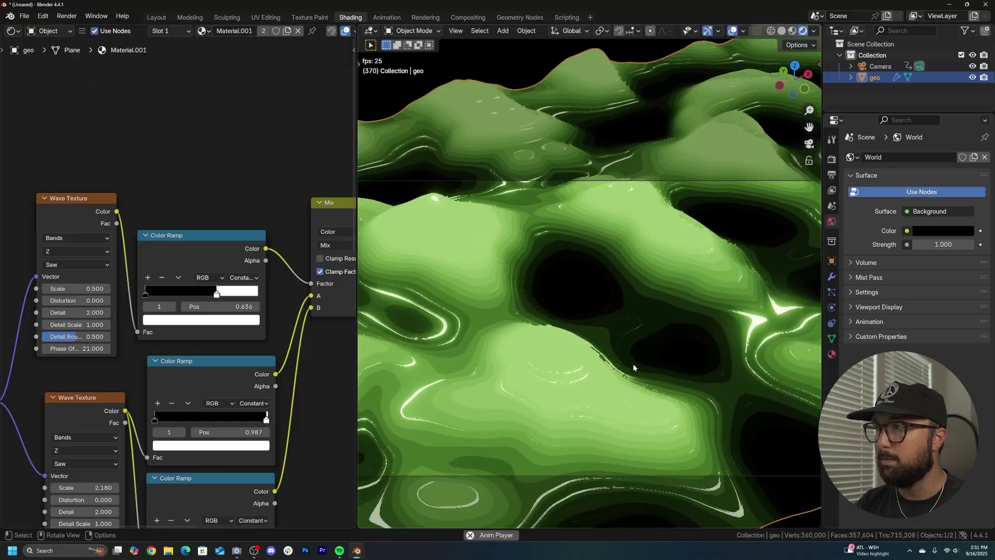
Switch to the Layout workspace and add a plane mesh at the start of the terrain.
click(156, 17)
middle_drag(686, 195, 506, 280)
key(KP_0)
scroll(506, 280, down, 4)
shift+middle_drag(290, 305, 384, 321)
scroll(412, 294, down, 3)
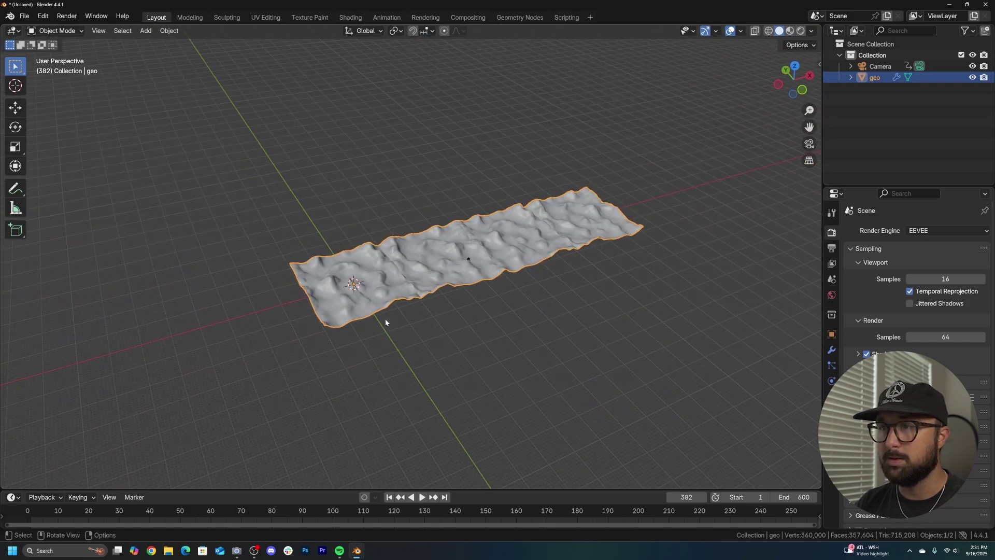
scroll(384, 321, up, 5)
key(shift+a)
mouse_move(311, 220)
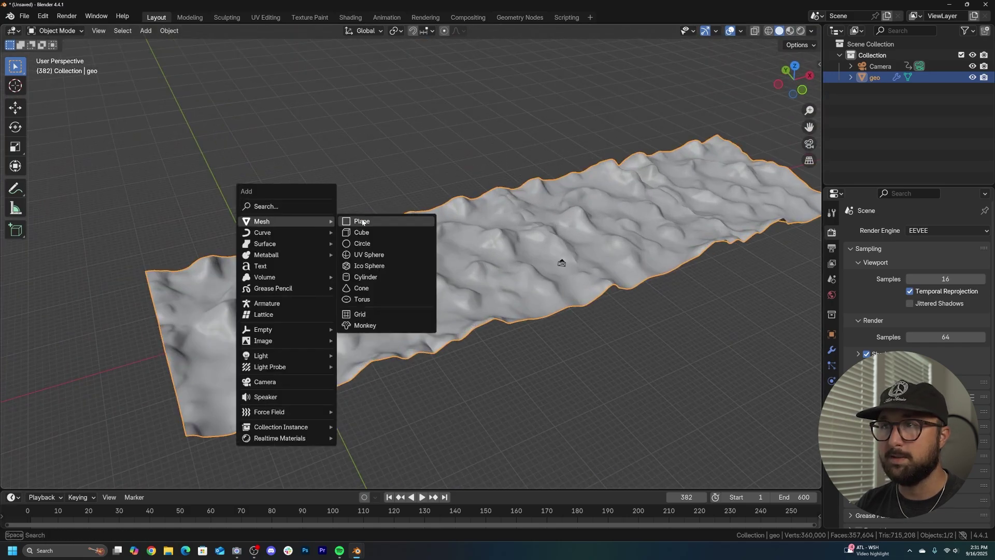
click(357, 220)
Scale the new plane by 20 and apply its transform.
middle_drag(363, 222, 330, 255)
text(s20)
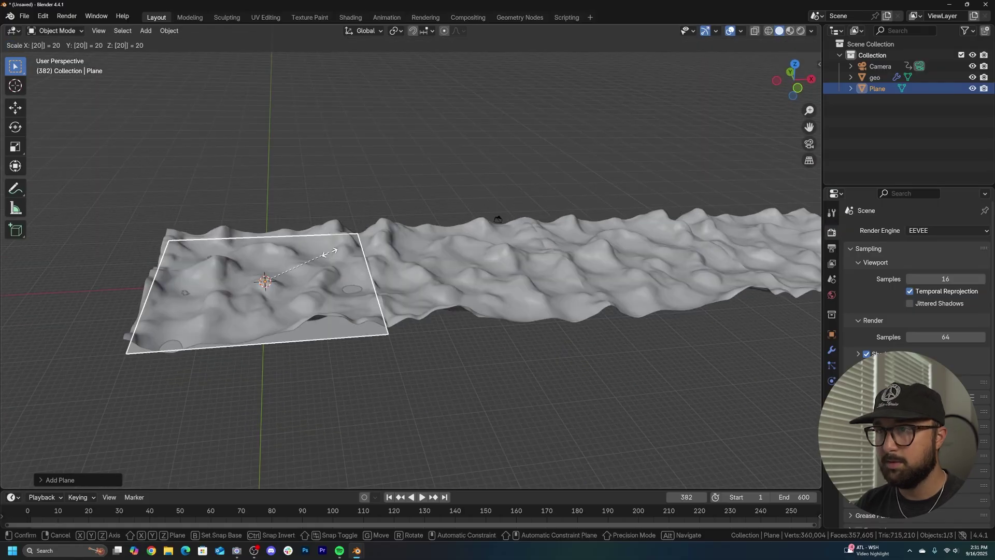
key(Return)
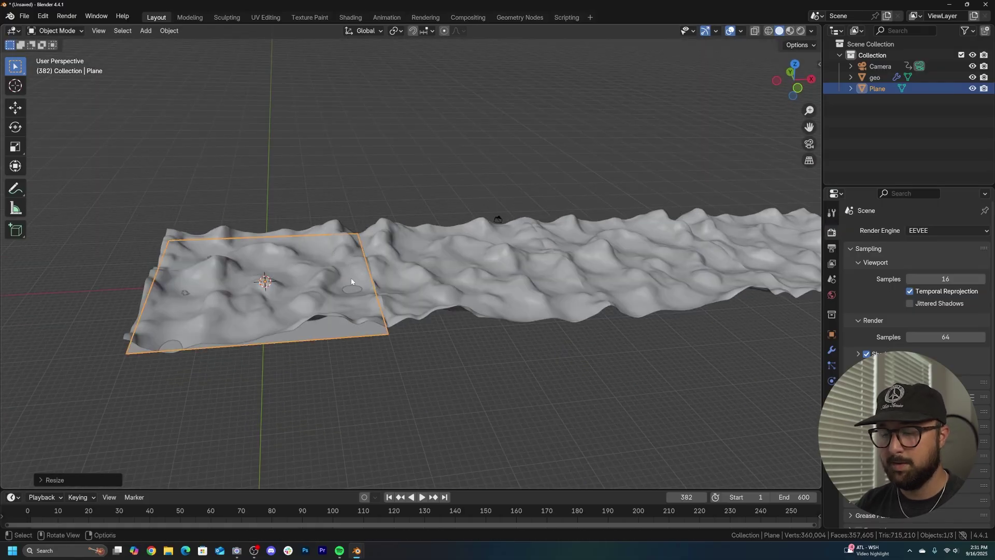
key(ctrl+a)
click(308, 301)
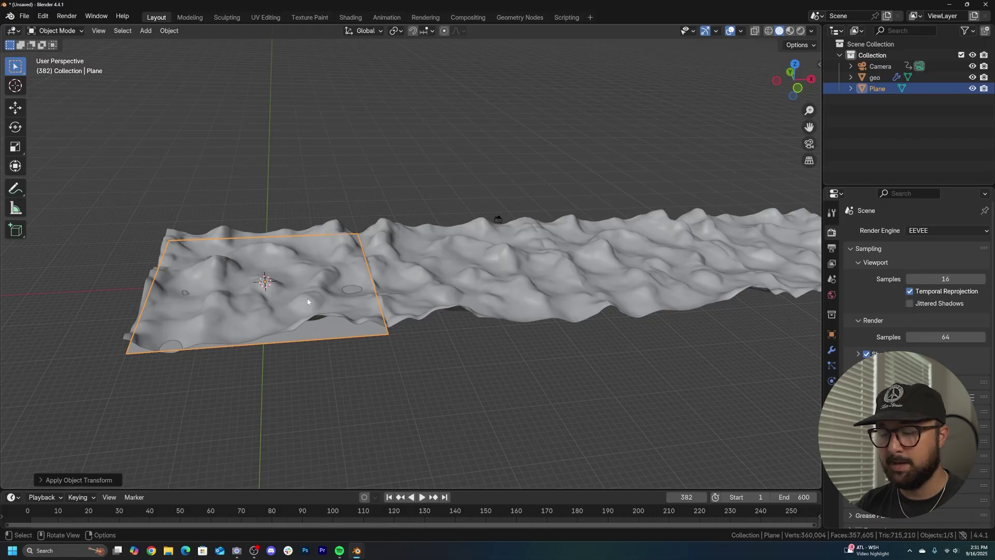
Make a linked duplicate of the plane and move it along X to sit beside the original under the terrain.
key(alt+d)
key(Escape)
click(15, 107)
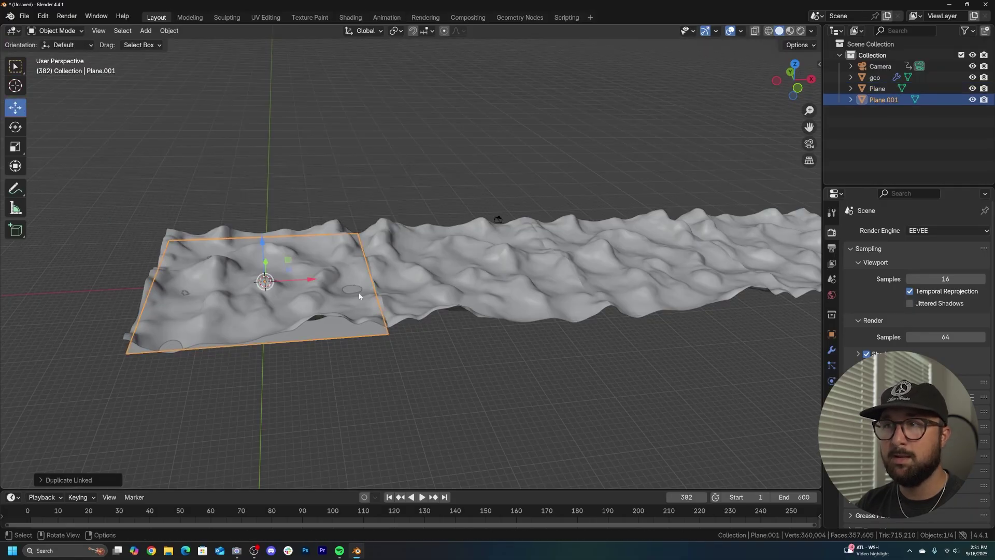
drag(313, 284, 512, 279)
Make a second linked duplicate and move it along X to continue the row of planes.
shift+middle_drag(596, 296, 456, 306)
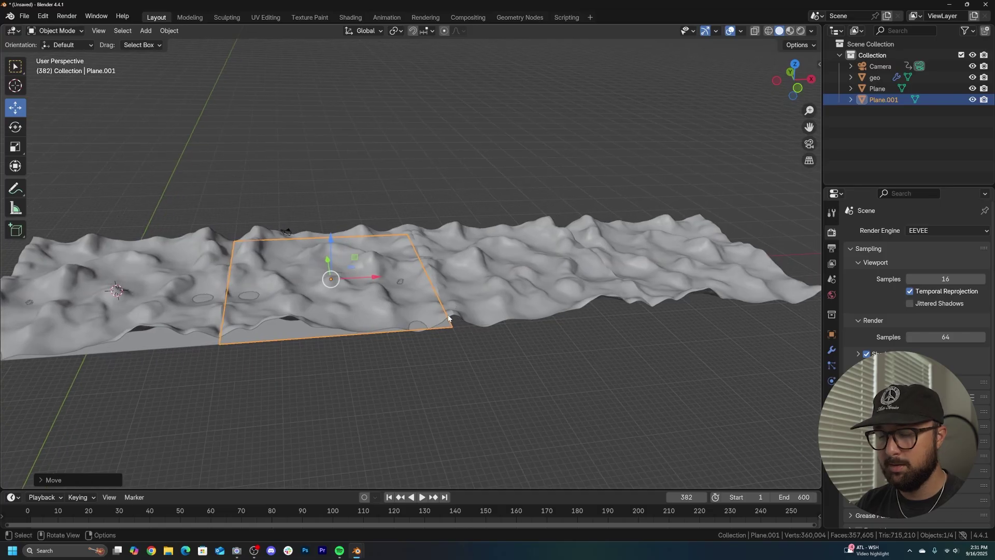
key(alt+d)
key(Escape)
drag(375, 278, 562, 275)
Make a third linked duplicate and move it along X to extend the floor towards the terrain's far end.
shift+middle_drag(583, 281, 508, 306)
scroll(508, 315, up, 3)
scroll(507, 315, down, 2)
key(alt+d)
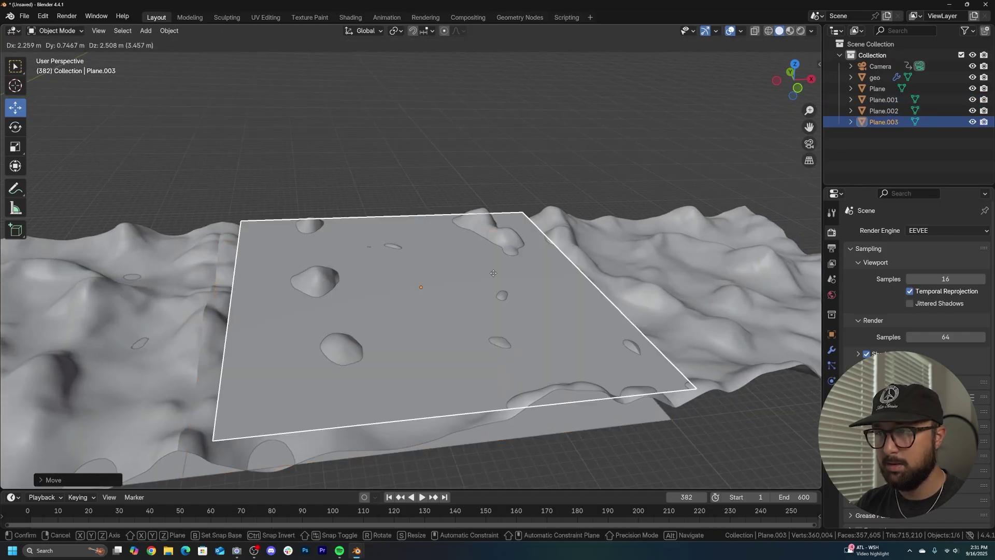
key(Escape)
drag(445, 286, 640, 267)
Raise the terrain object slightly along Z above the row of planes.
scroll(526, 285, down, 3)
mouse_move(527, 285)
middle_down()
mouse_move(529, 269)
mouse_move(540, 279)
middle_up()
click(490, 262)
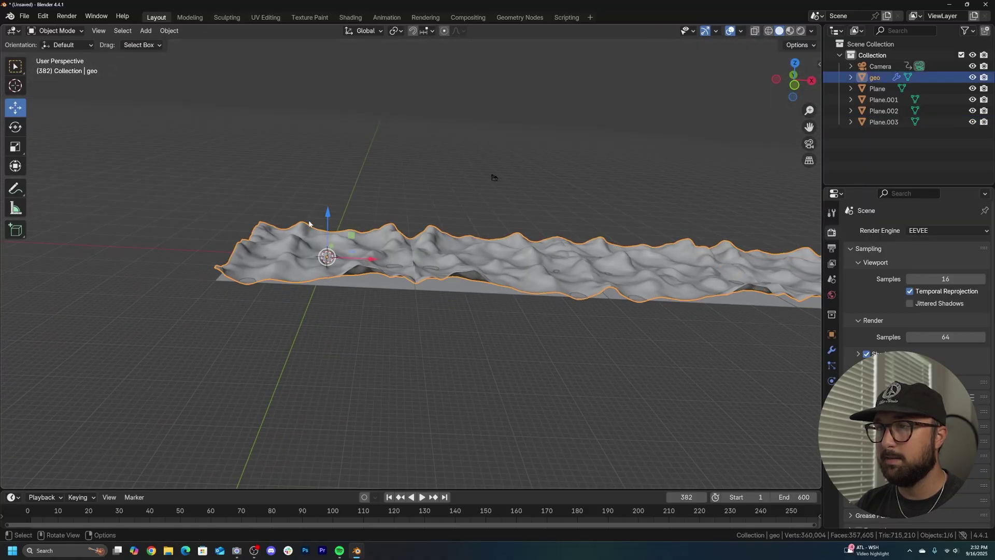
drag(332, 216, 337, 207)
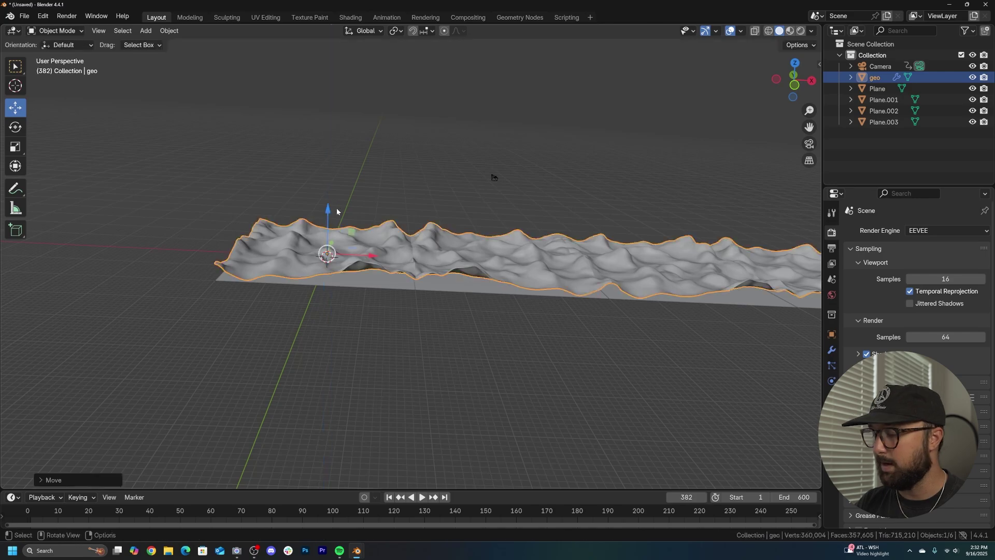
Return to the first frame, select the original plane, and inspect the gap below the terrain before restoring the camera view.
key(KP_0)
key(shift+Left)
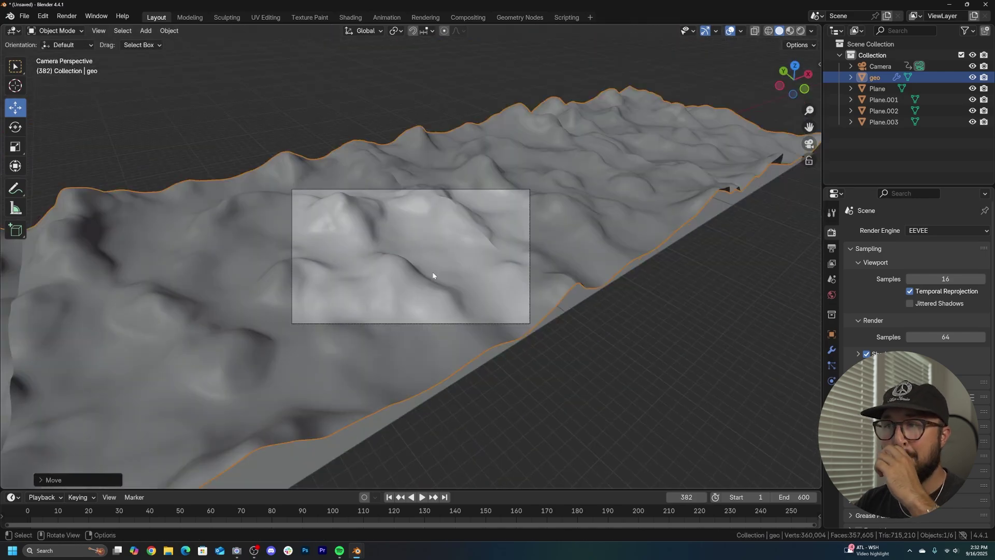
click(640, 328)
middle_drag(640, 327, 652, 303)
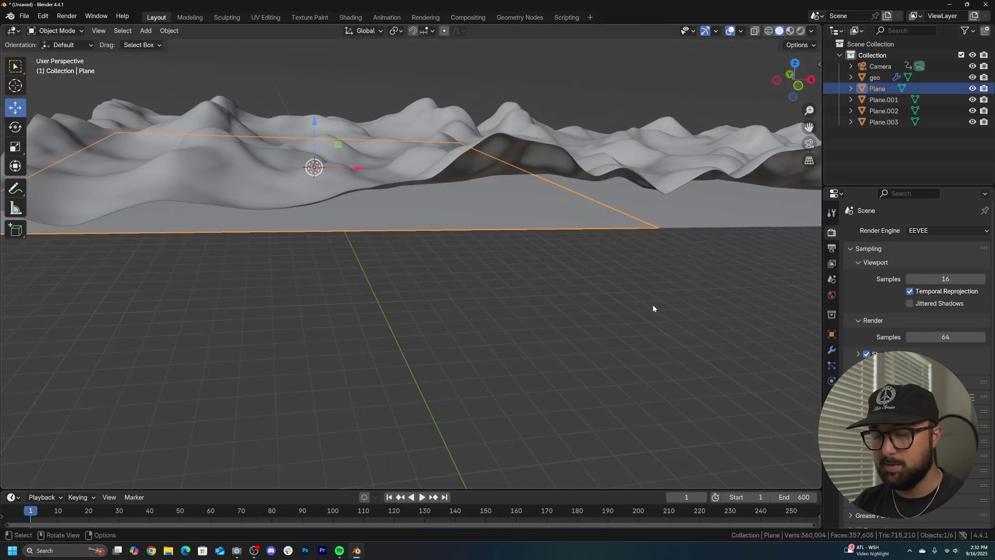
middle_drag(680, 272, 450, 294)
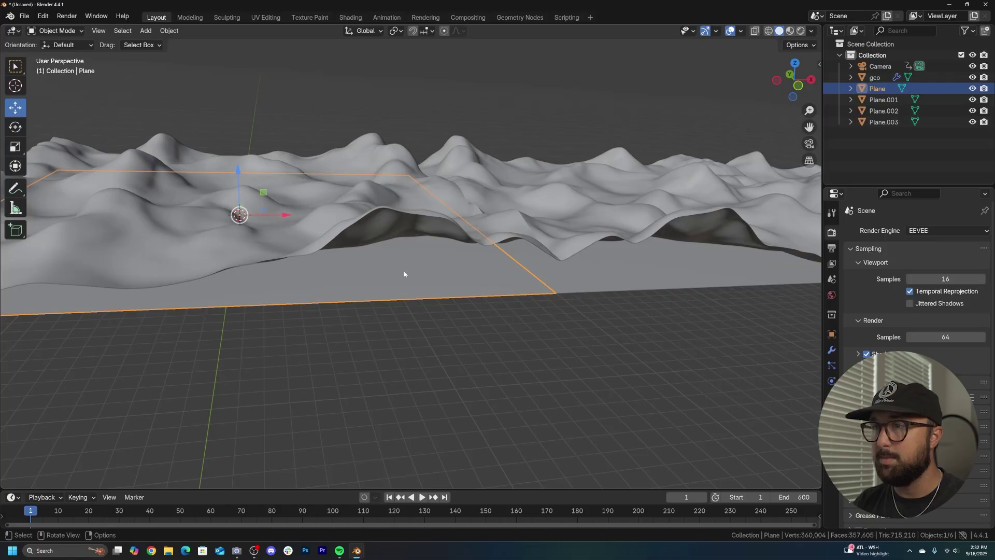
middle_drag(388, 266, 321, 282)
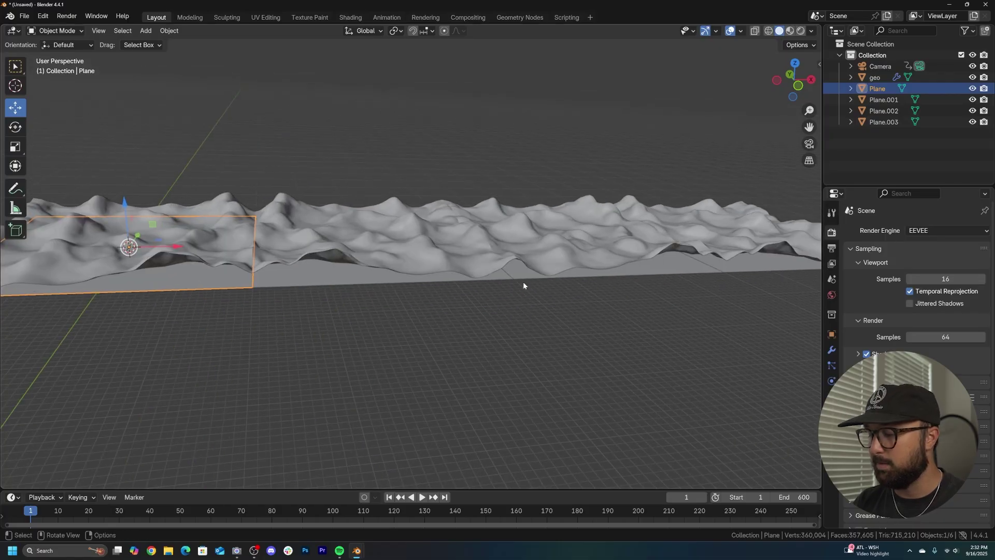
key(KP_0)
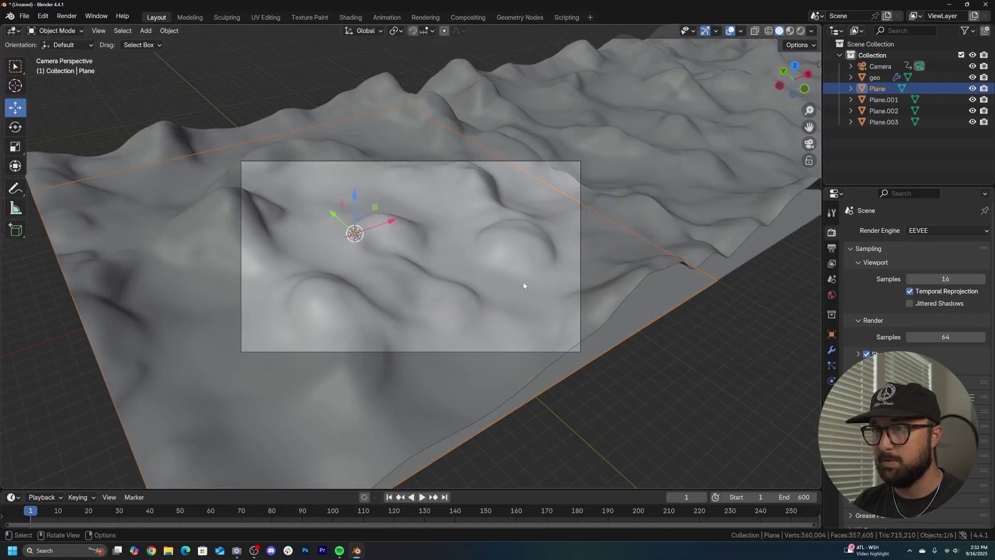
Give the plane a new material with Emission Strength 3 and check its glow from a low angle and through the camera.
click(350, 18)
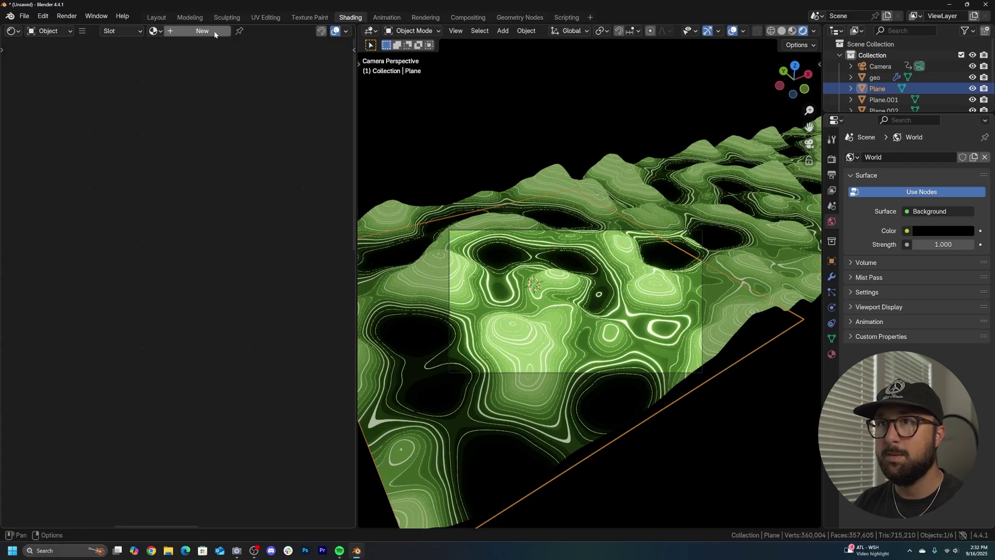
click(214, 33)
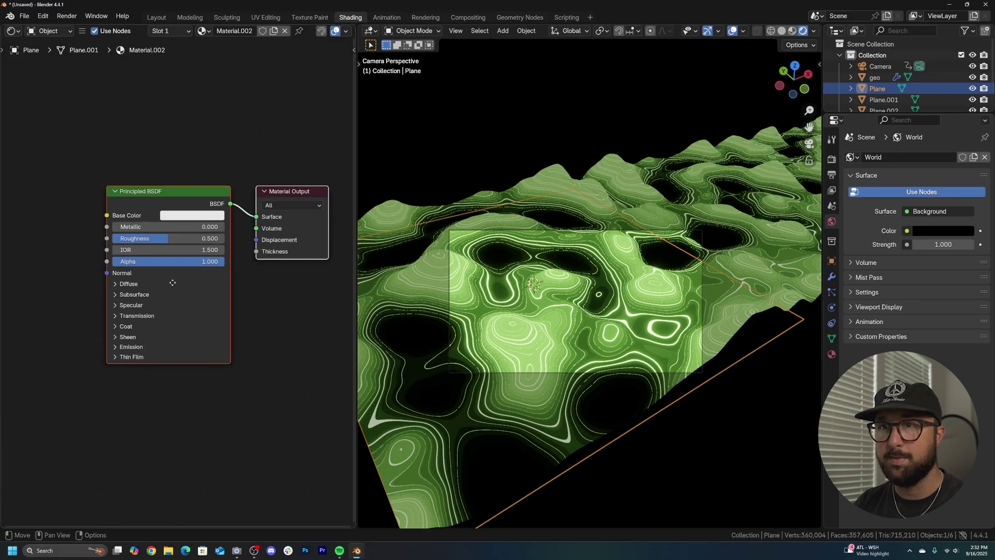
click(137, 347)
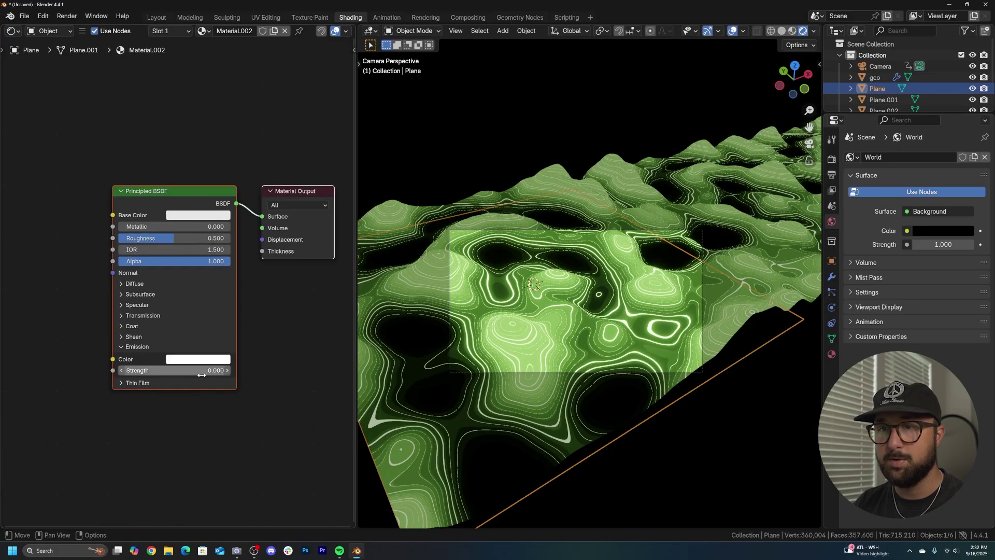
click(201, 374)
key(Return)
scroll(624, 346, up, 4)
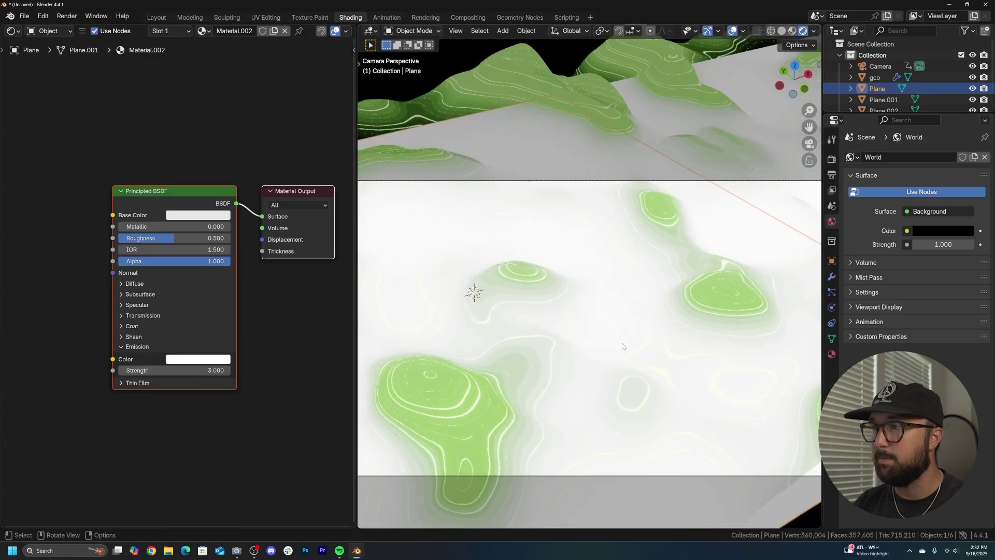
middle_drag(624, 347, 623, 321)
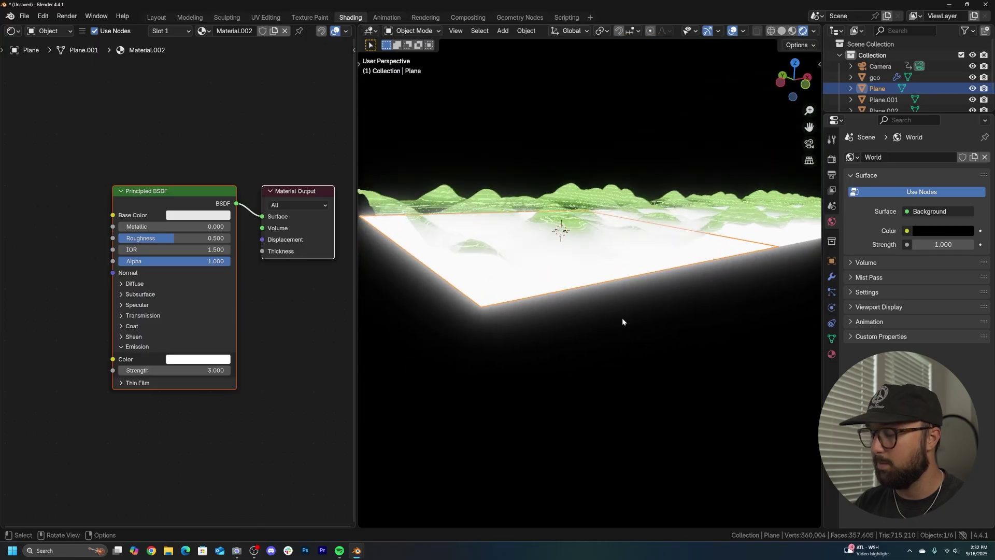
key(KP_0)
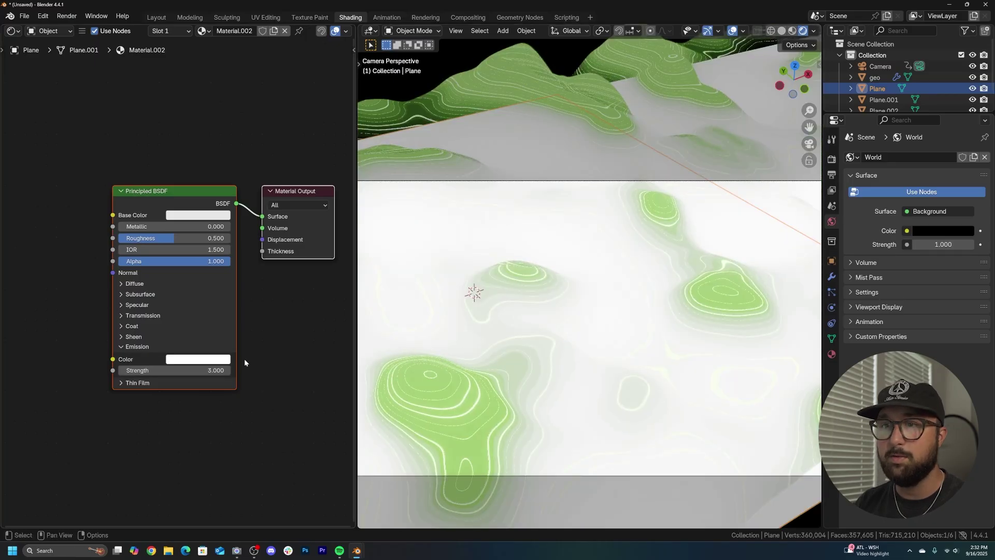
Add a Color Ramp to the plane's material and connect its Color to the Principled BSDF's Emission Color.
middle_drag(228, 358, 342, 358)
key(shift+a)
click(107, 210)
text(color)
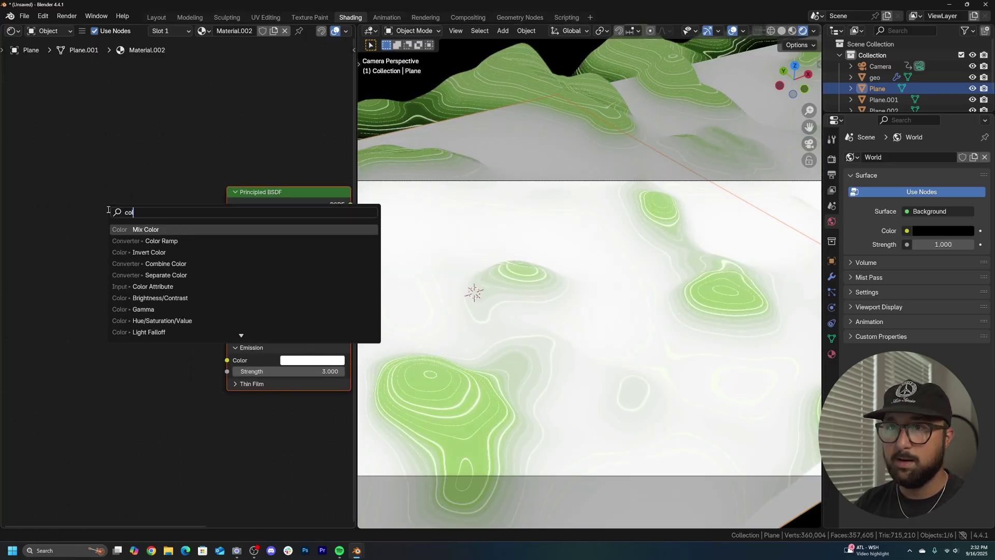
key(Down)
key(Return)
click(74, 328)
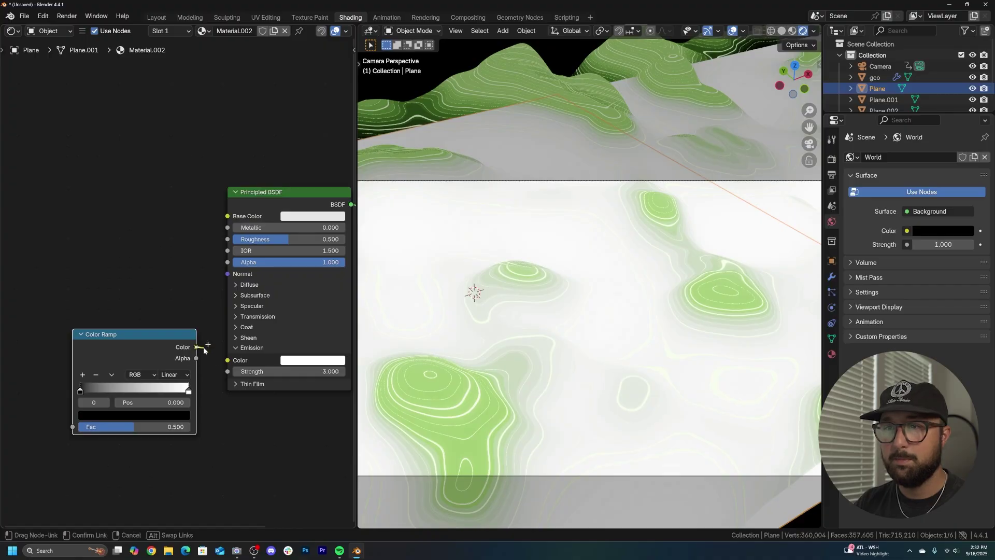
drag(204, 351, 226, 363)
Copy the green from the terrain material's Color Ramp onto the white stop of the plane's Color Ramp.
click(435, 395)
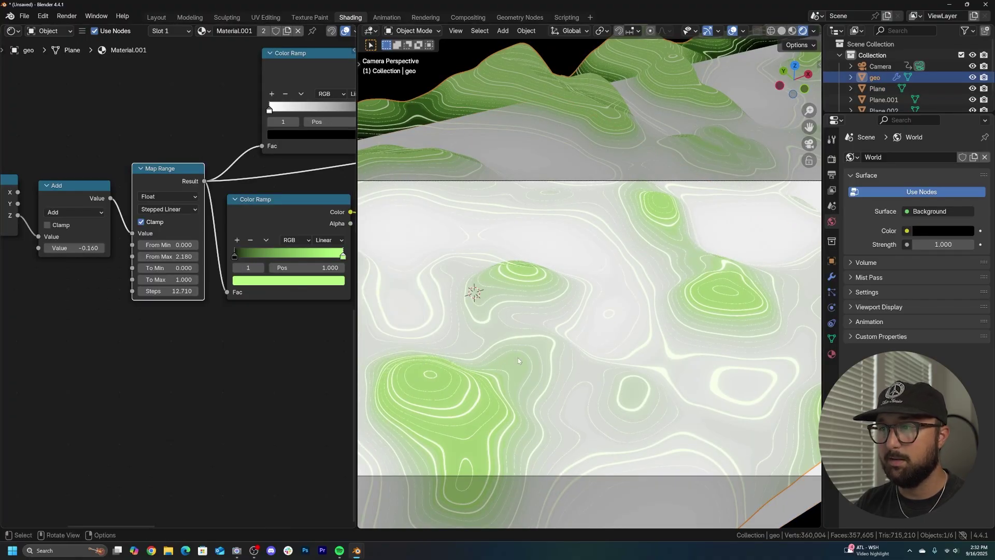
click(791, 513)
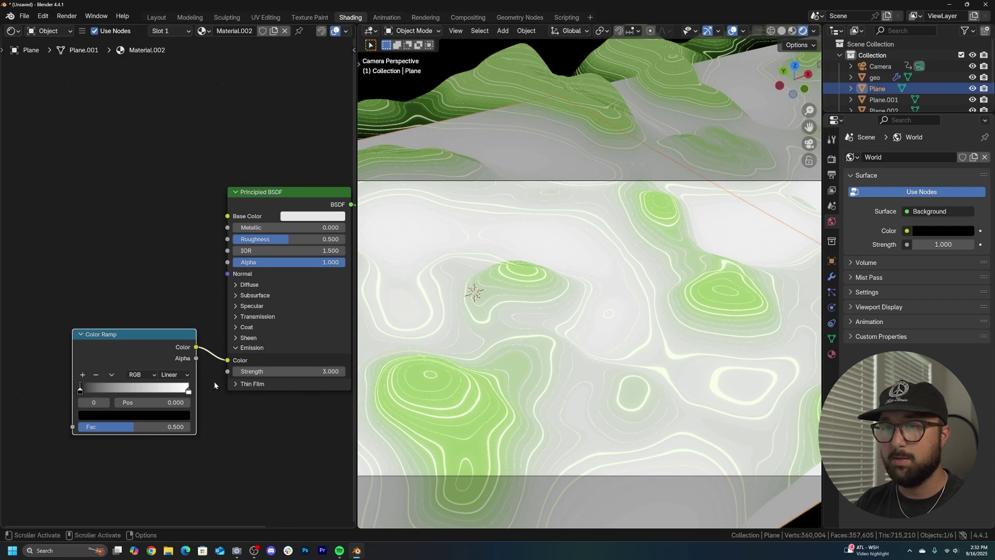
click(189, 390)
key(ctrl+v)
Add a Voronoi Texture before the Color Ramp in the plane's material.
middle_drag(175, 306, 305, 265)
key(shift+a)
click(237, 233)
text(vor)
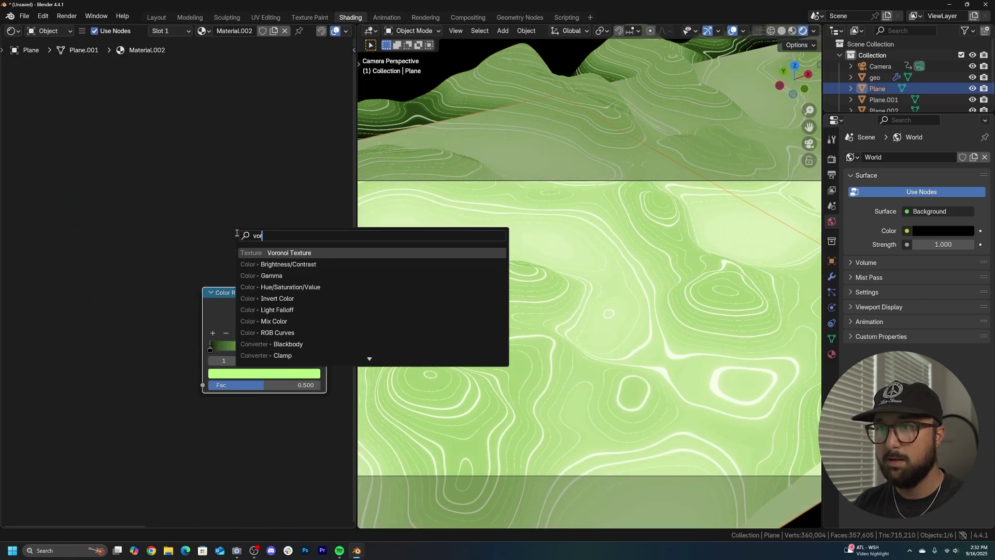
click(282, 254)
click(105, 298)
Add Mapping and Texture Coordinate nodes to the Voronoi Texture, feeding Mapping from the Object coordinates.
middle_drag(105, 298, 201, 277)
key(ctrl+t)
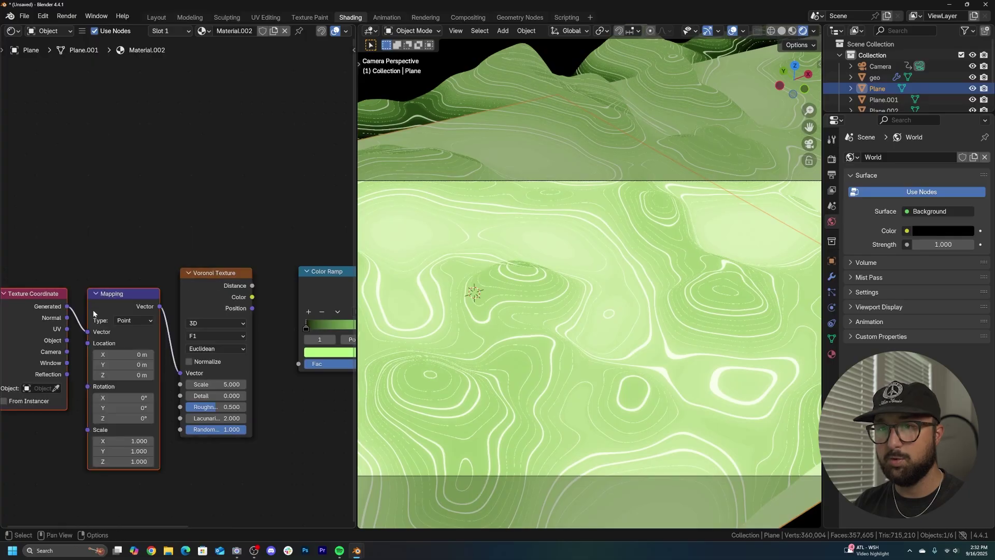
drag(83, 340, 82, 339)
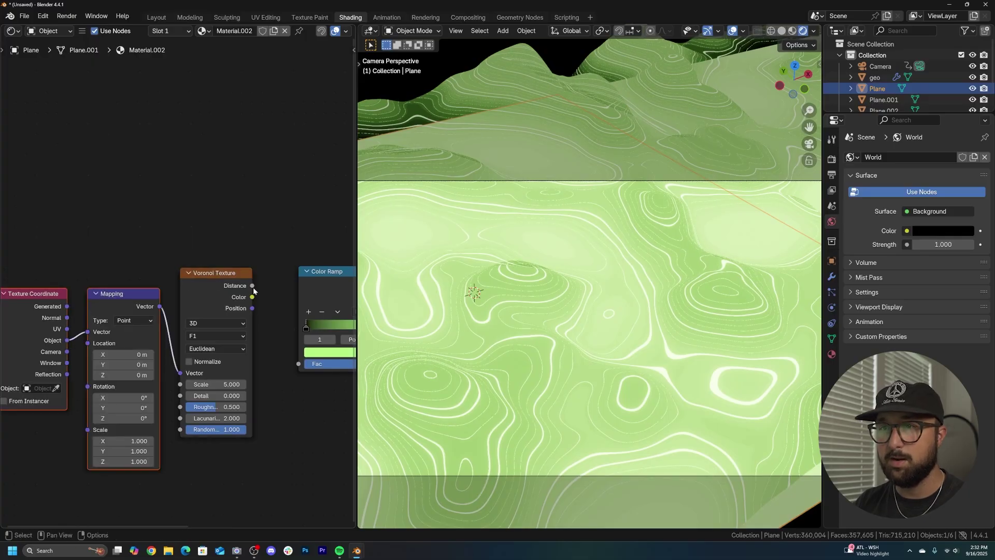
Connect the Voronoi Texture's Distance to the Color Ramp's Fac and set its Randomness to 0.
drag(286, 352, 299, 363)
middle_drag(309, 336, 204, 320)
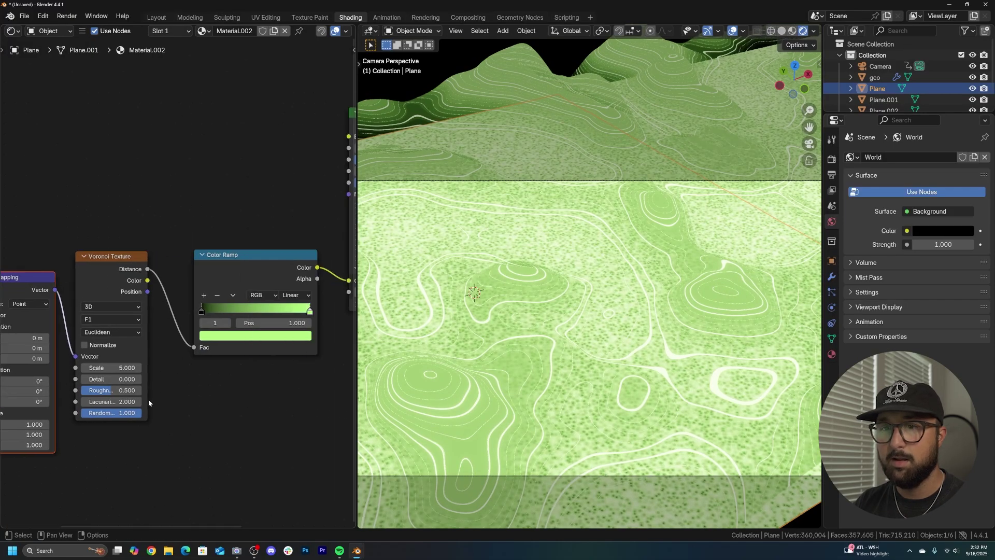
drag(130, 413, 81, 412)
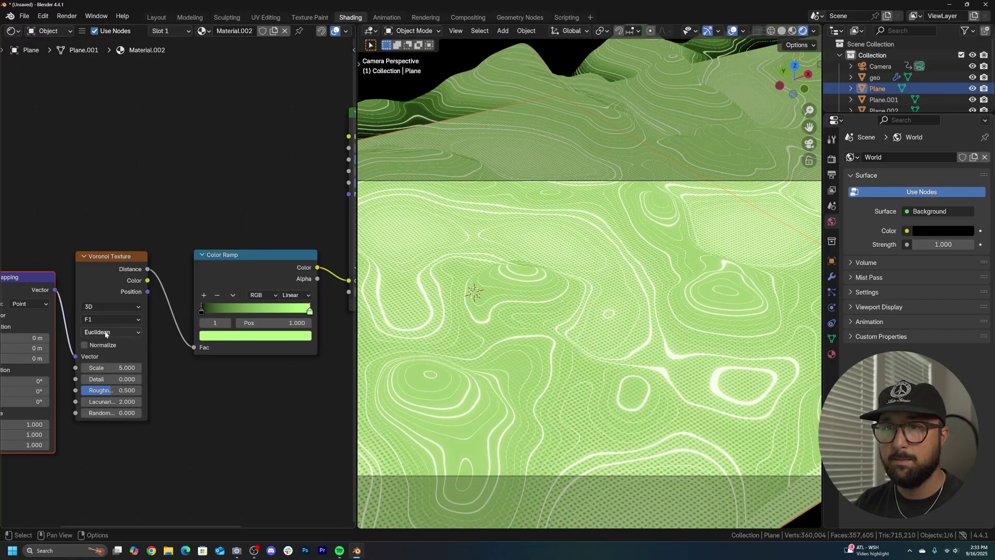
Set the plane material's Voronoi Texture to the Chebychev distance metric with a Scale of 0.3.
click(106, 332)
click(102, 379)
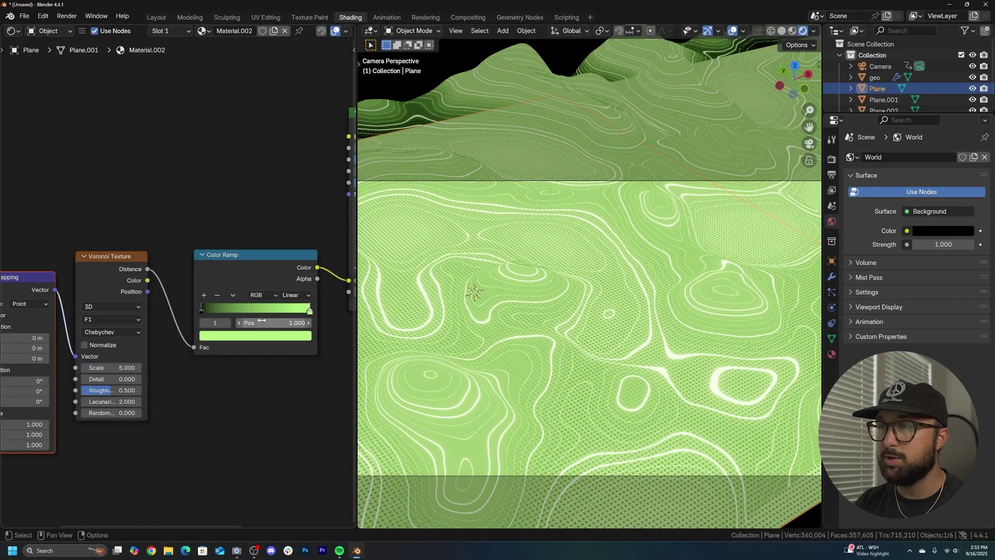
click(119, 366)
text(1)
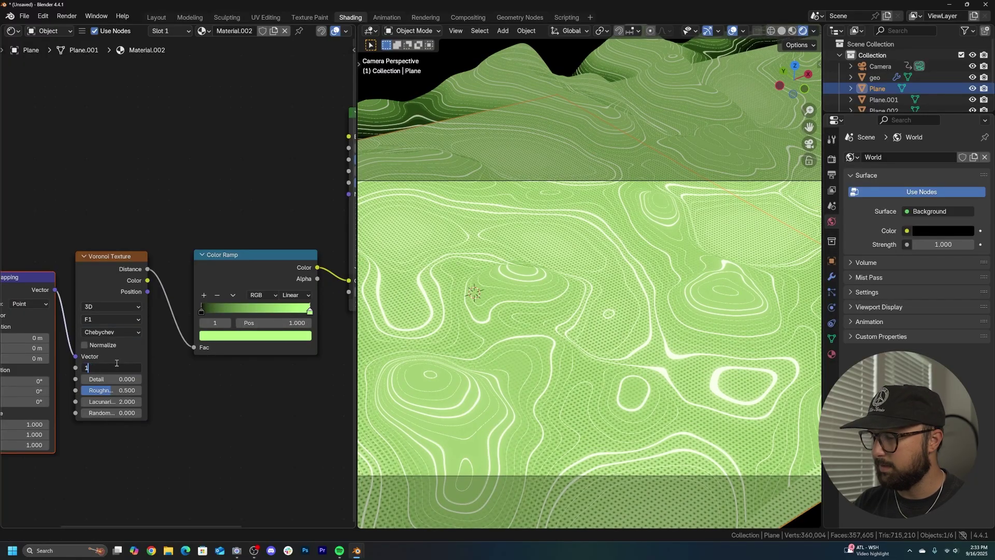
text(0)
key(Return)
click(115, 367)
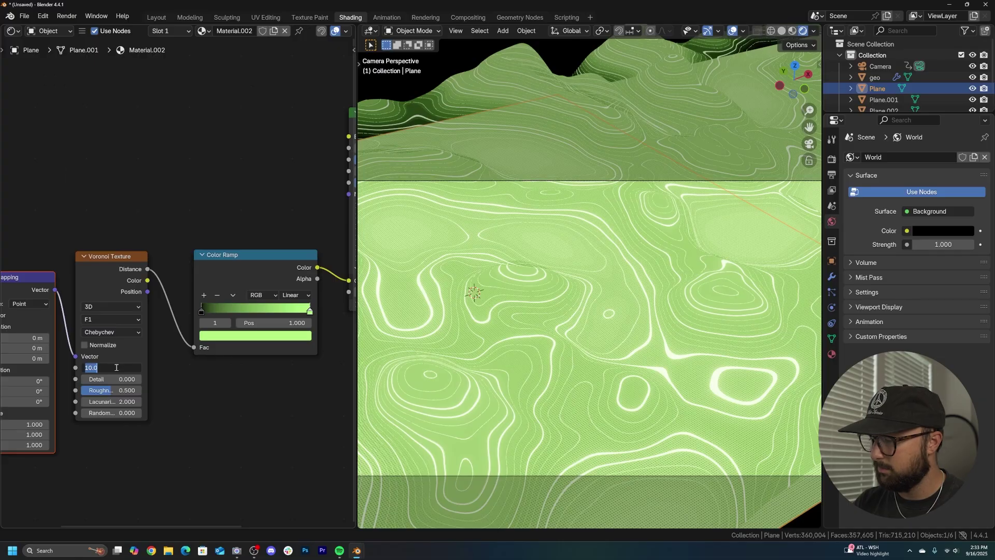
text(.3)
key(Return)
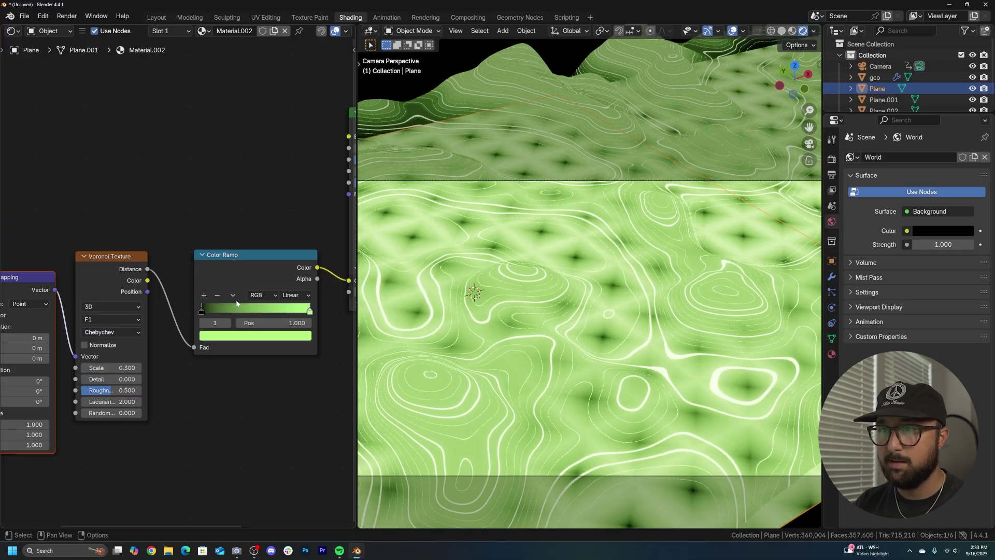
Switch the plane's Color Ramp to Constant interpolation and move its green stop to position 0.499.
click(296, 295)
click(304, 366)
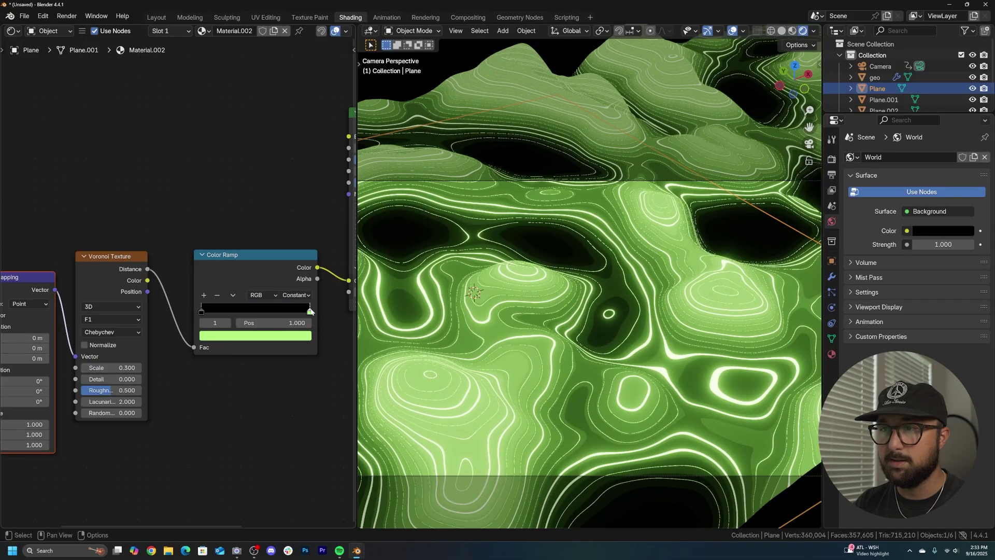
drag(310, 311, 255, 311)
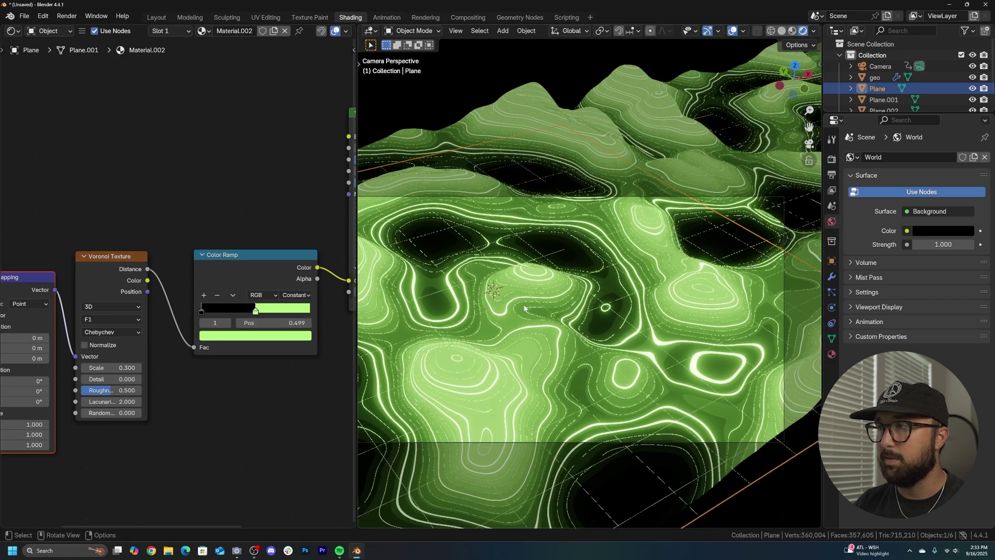
In Solid shading, select all four floor planes and move them slightly down along Z beneath the terrain.
middle_drag(487, 290, 562, 329)
scroll(525, 328, down, 6)
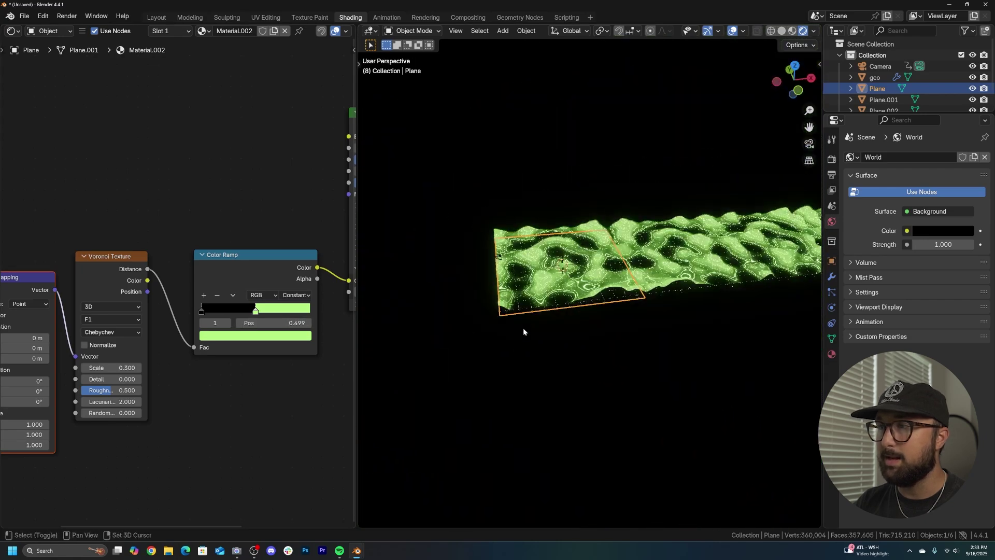
scroll(544, 333, up, 4)
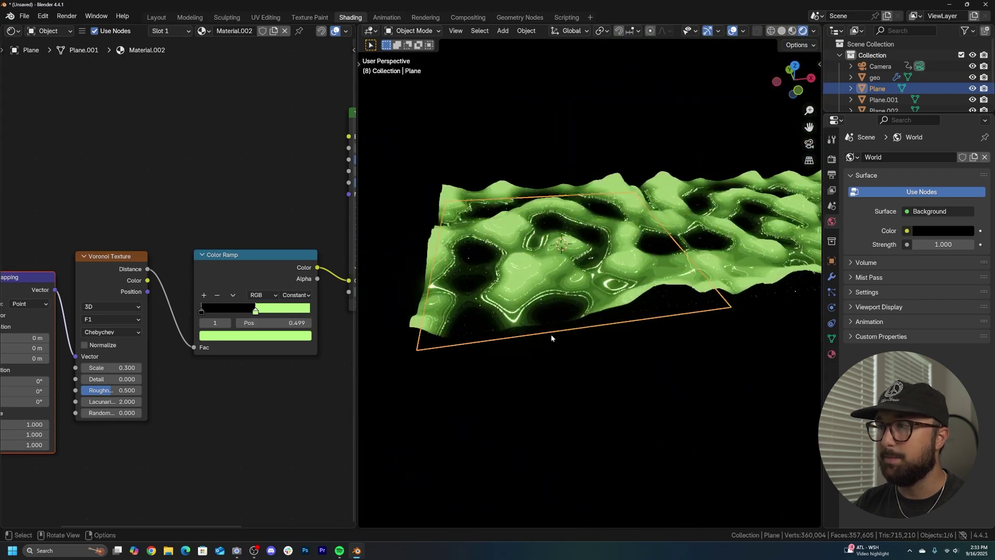
click(781, 31)
middle_drag(719, 150, 622, 275)
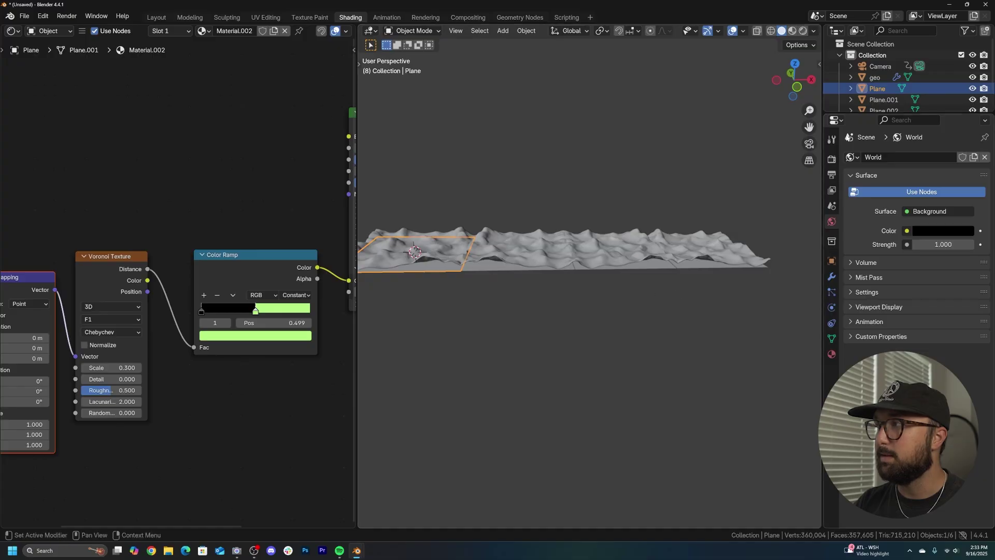
shift+click(549, 267)
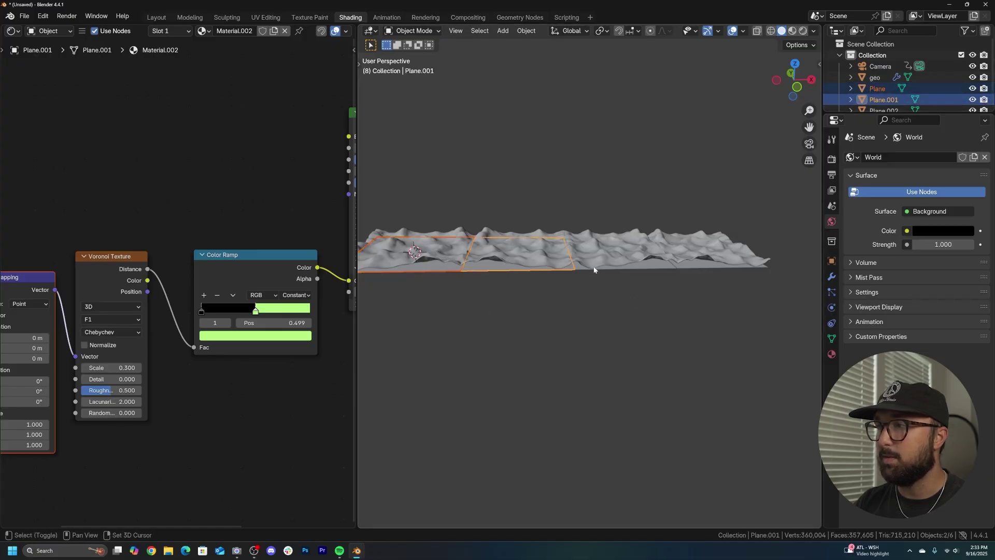
shift+click(641, 269)
shift+click(686, 267)
shift+middle_drag(558, 286, 646, 283)
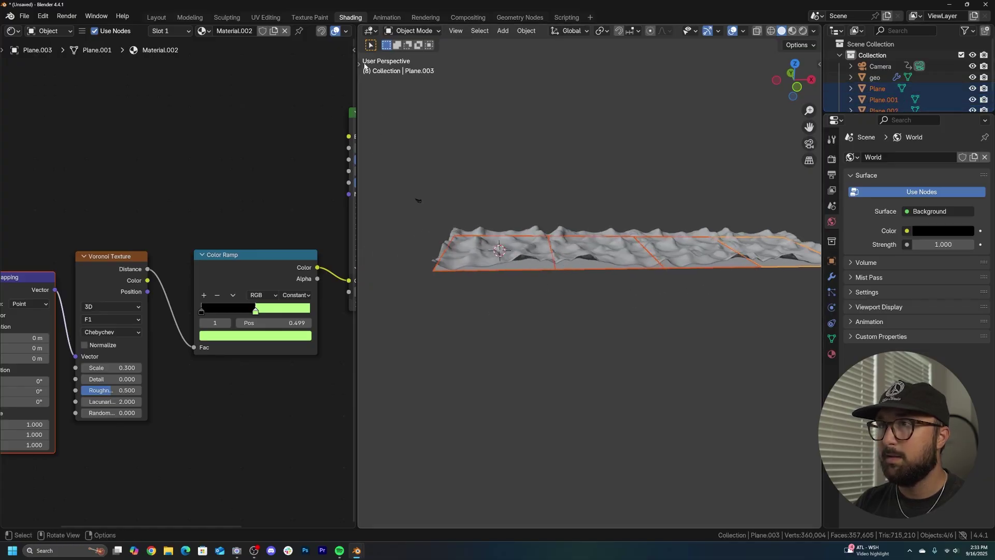
click(359, 65)
click(372, 107)
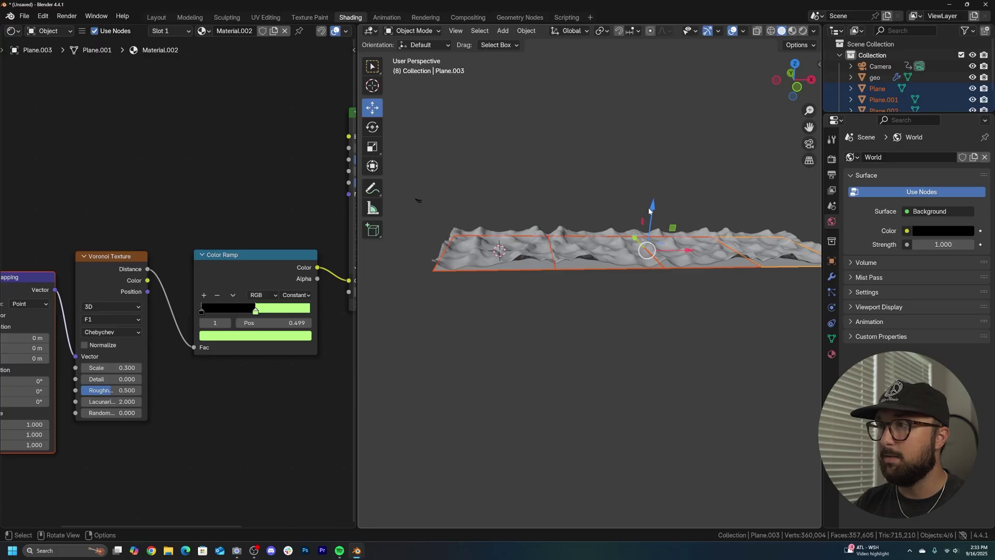
drag(650, 210, 654, 224)
From the camera view, shift the four floor planes along the Y axis to sit better under the terrain.
key(KP_0)
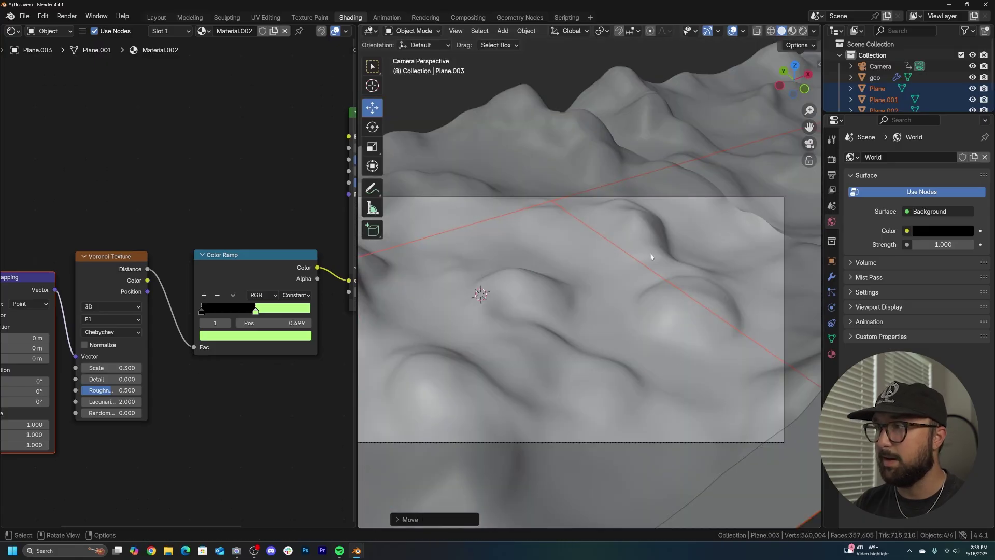
scroll(656, 276, down, 3)
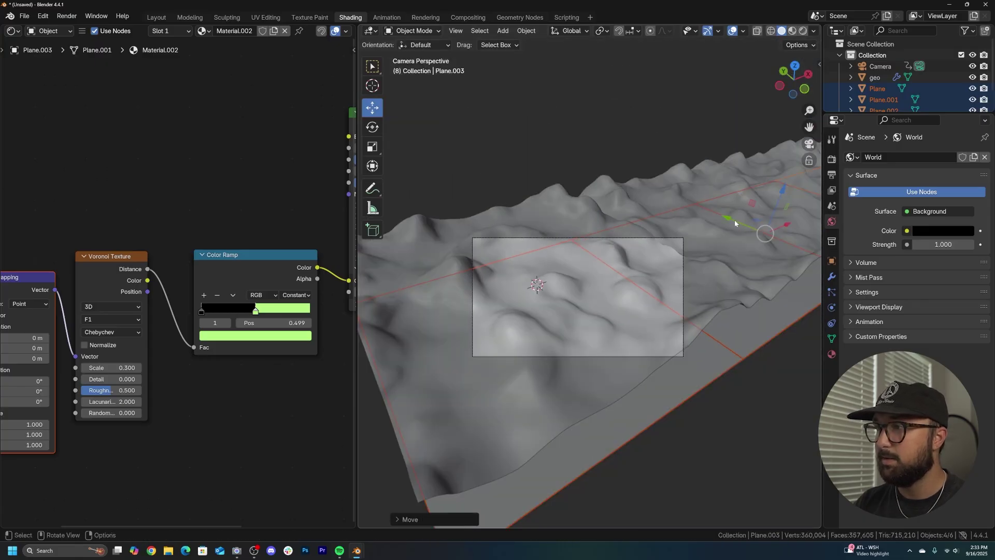
drag(735, 223, 765, 96)
Show the camera view in Rendered shading without overlays or gizmos and preview the animation.
click(803, 31)
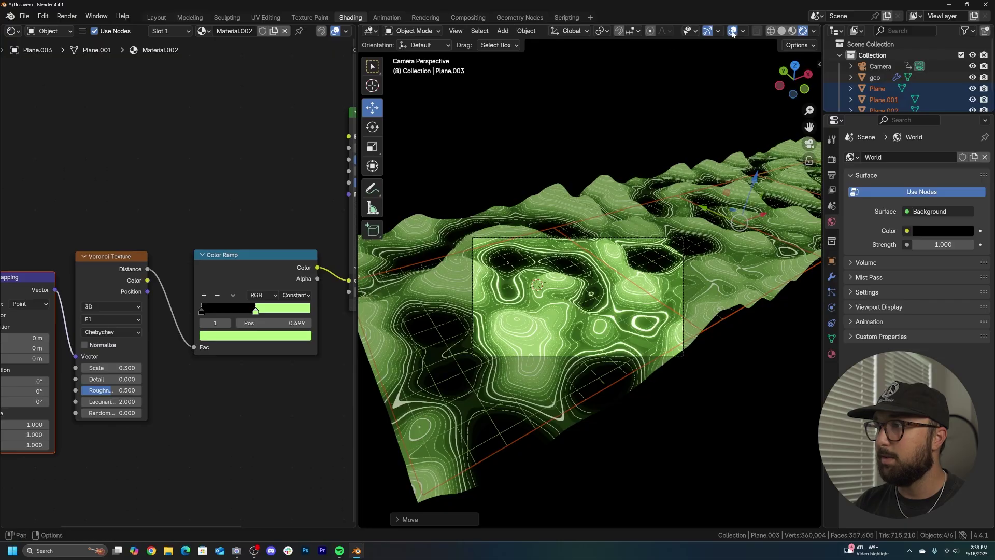
click(733, 31)
click(708, 31)
scroll(600, 365, up, 6)
key(space)
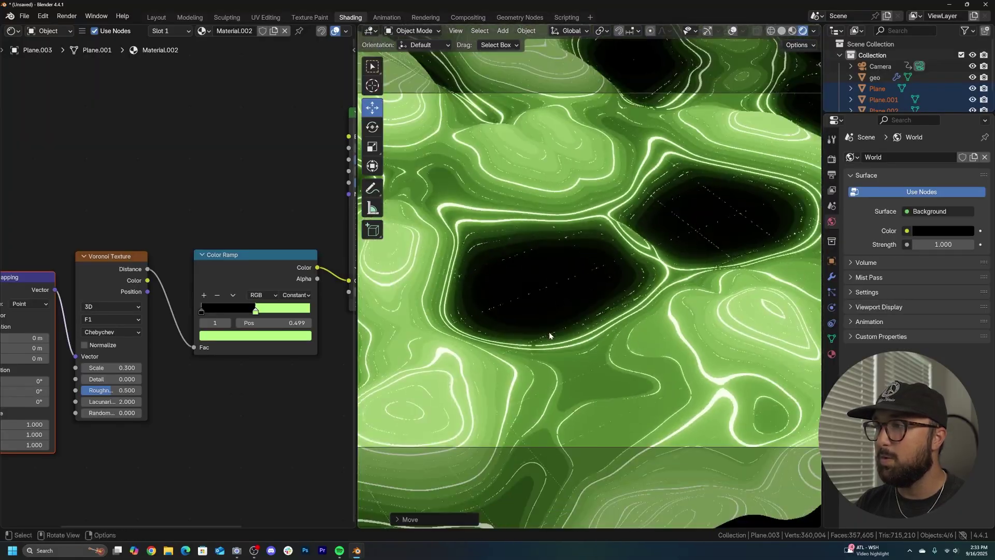
Set the floor planes' Principled BSDF Emission Strength to 0.78.
middle_drag(259, 371, 113, 375)
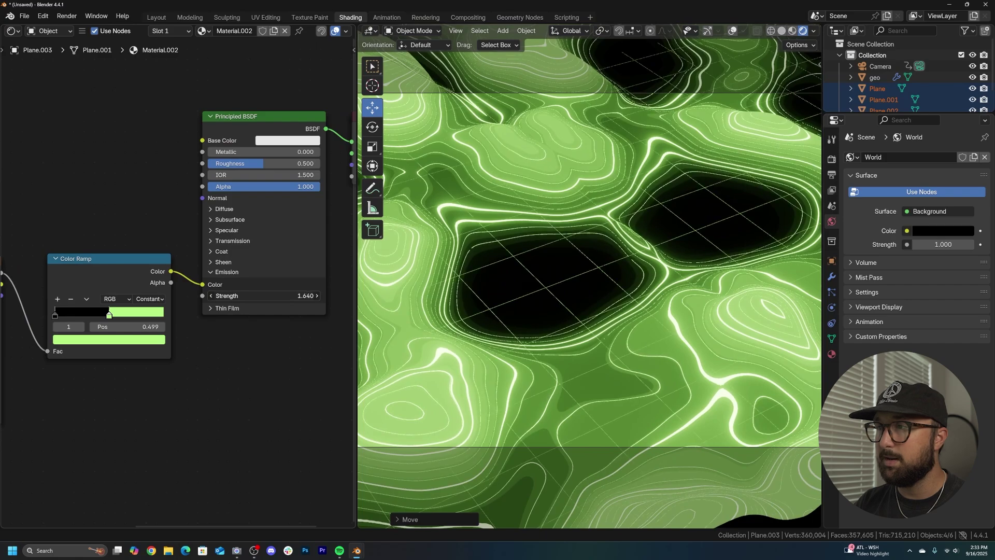
mouse_move(264, 295)
mouse_down()
mouse_move(212, 295)
mouse_move(265, 295)
mouse_up()
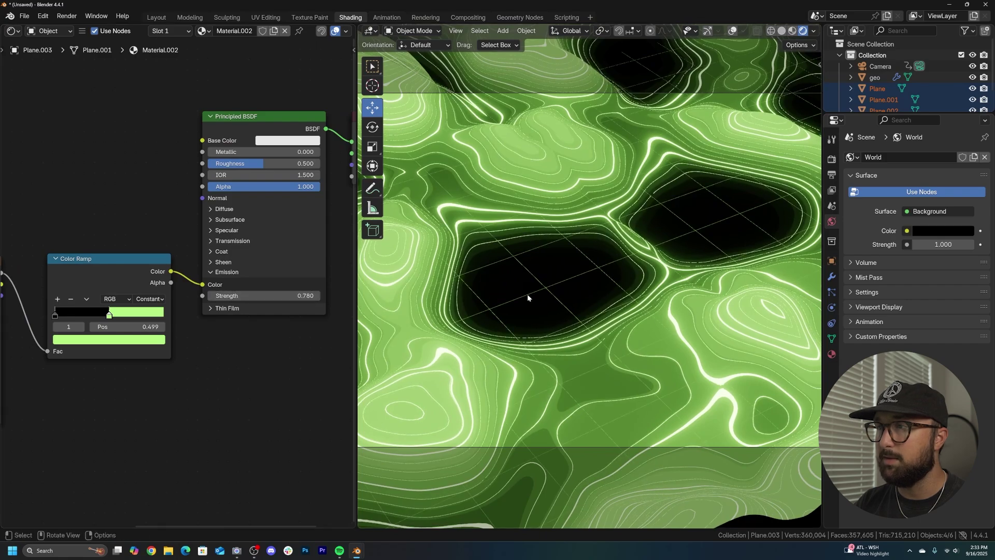
scroll(633, 310, down, 4)
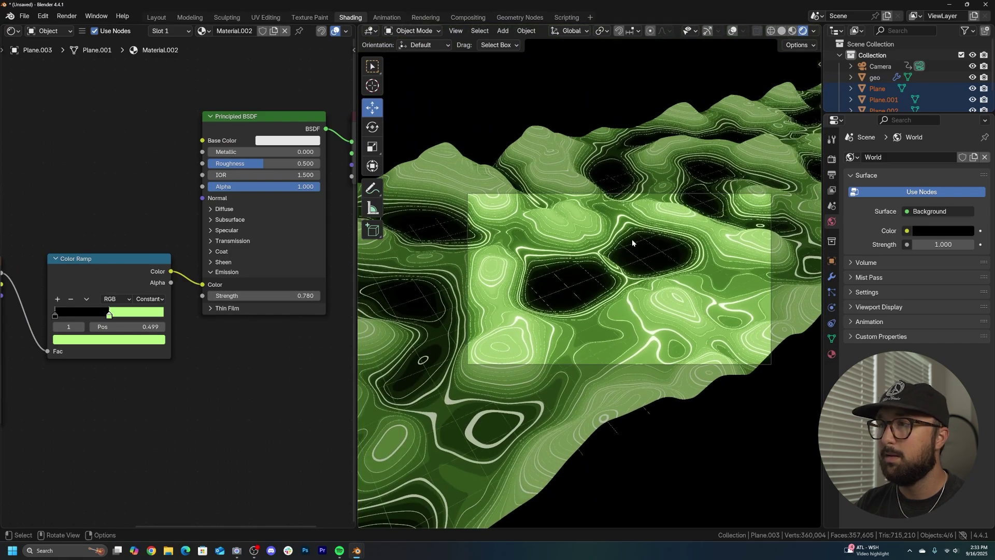
scroll(646, 252, up, 3)
Play the animation in the camera view to examine the floor grid through the transparent parts of the terrain.
key(space)
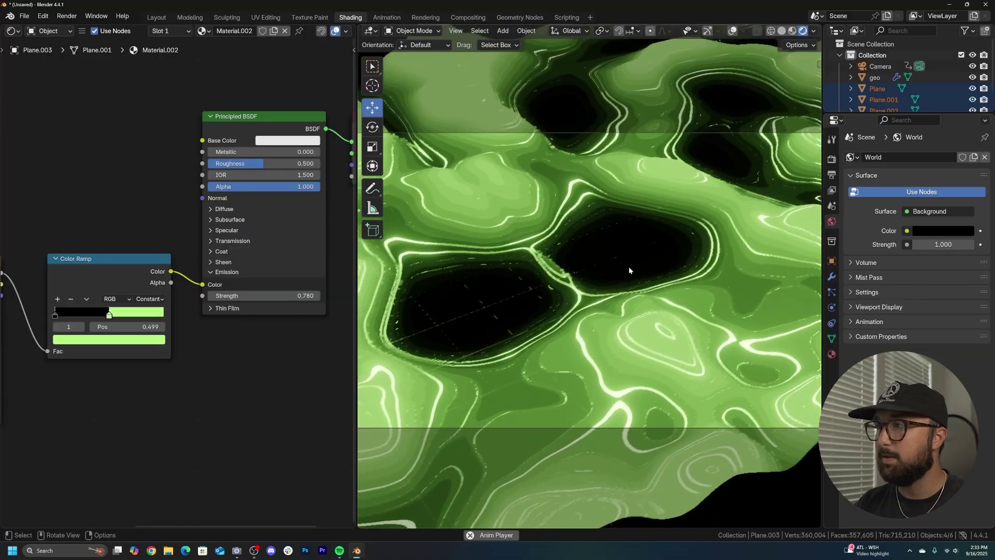
scroll(471, 319, up, 1)
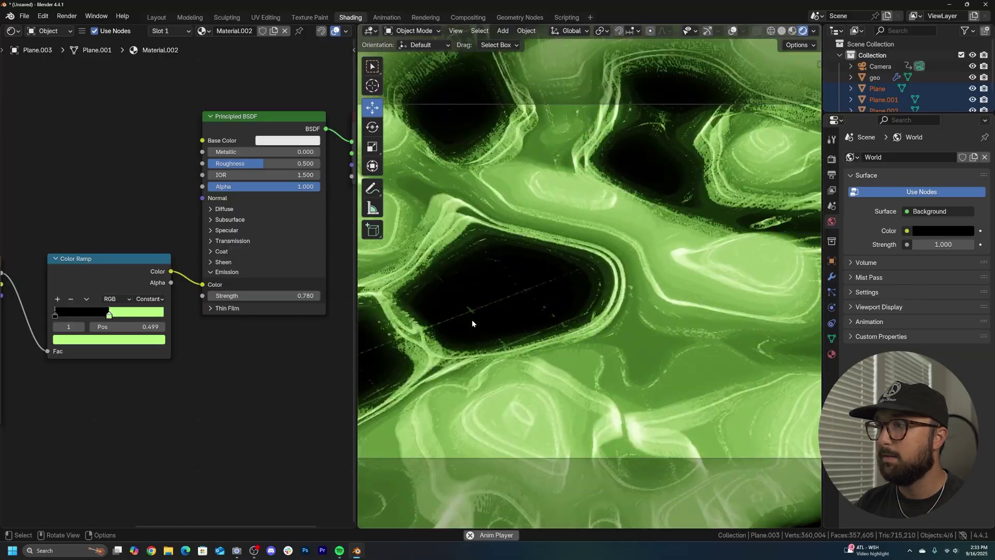
scroll(472, 321, up, 2)
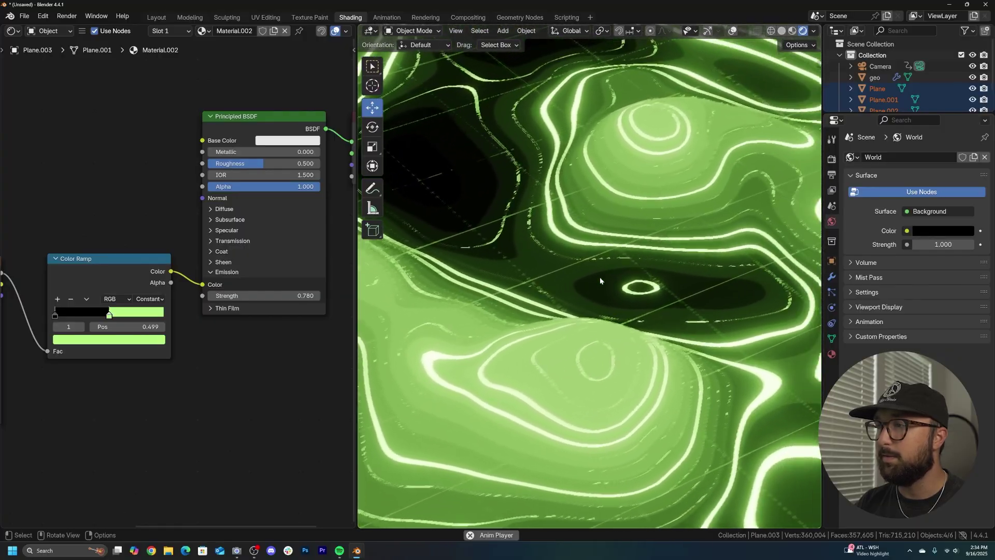
key(space)
Select the terrain and try a Phase Offset of 27.6 on its Wave Texture with Scale 0.5.
click(601, 191)
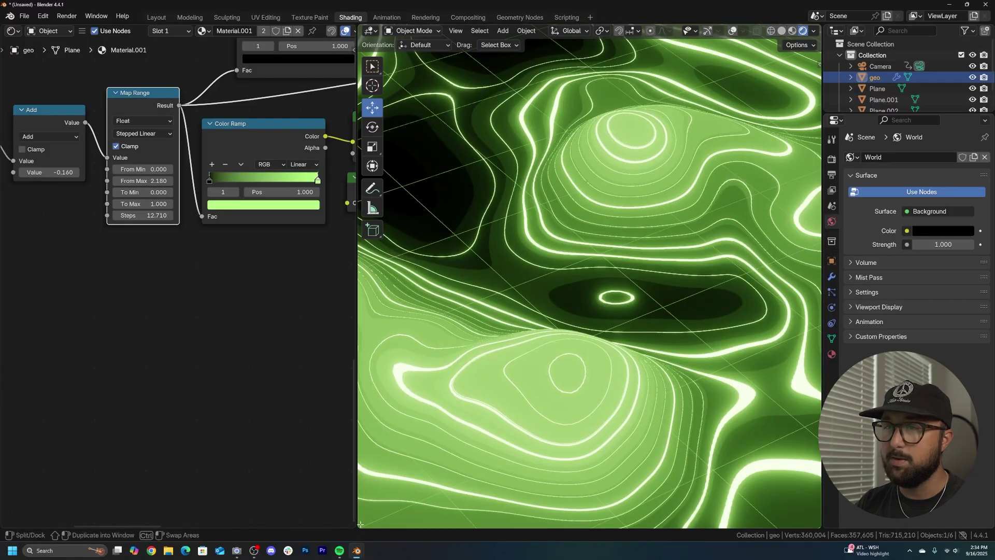
scroll(234, 202, down, 5)
middle_drag(233, 183, 217, 334)
scroll(217, 335, down, 6)
middle_drag(157, 236, 161, 371)
scroll(207, 330, up, 6)
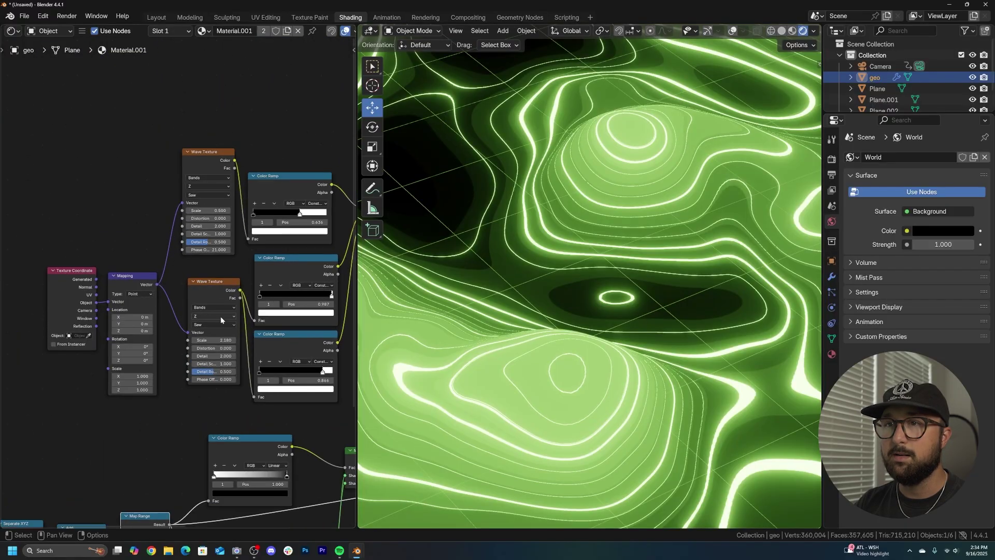
scroll(221, 318, up, 4)
drag(219, 237, 253, 237)
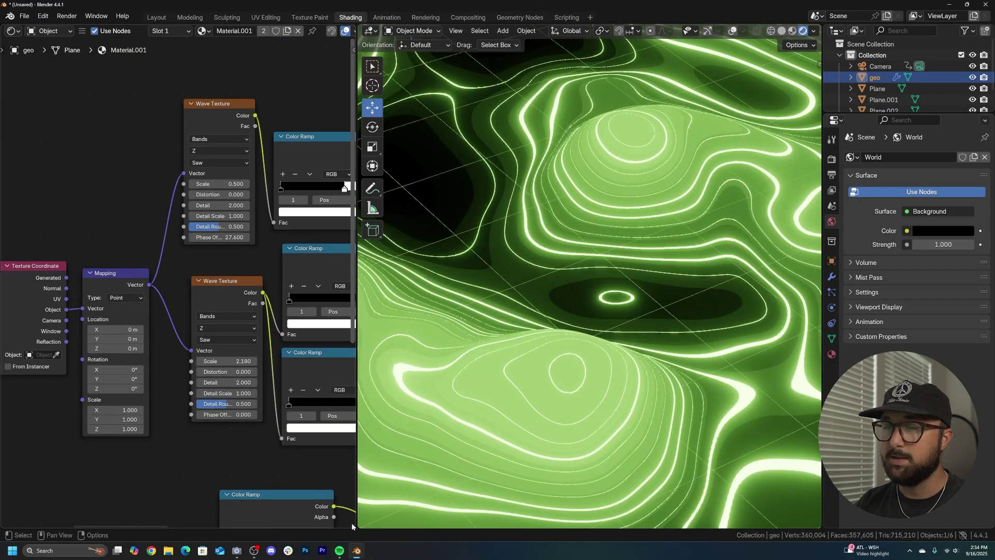
Add a Timeline area below the 3D viewport, fit the frame range in it and collapse its channel list.
drag(360, 527, 363, 471)
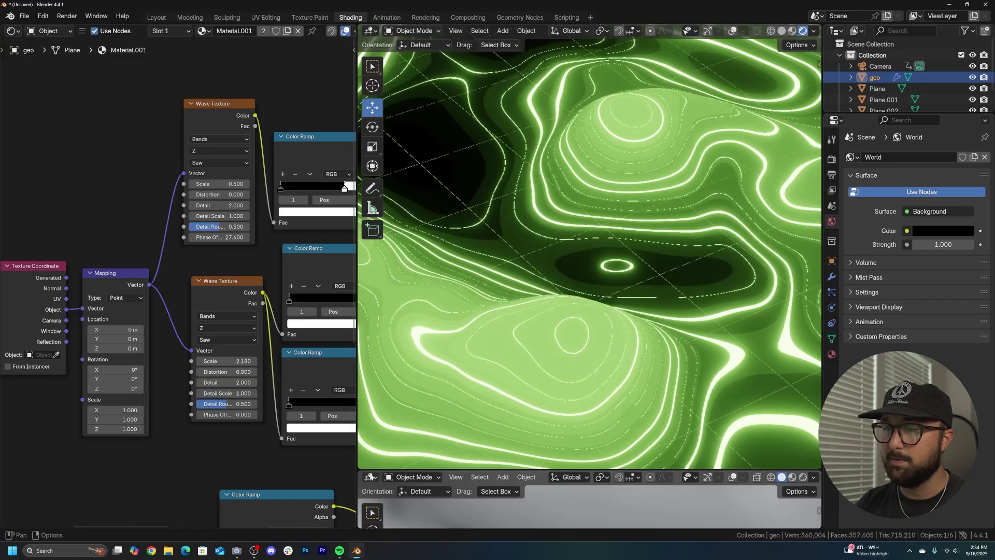
click(369, 477)
click(515, 381)
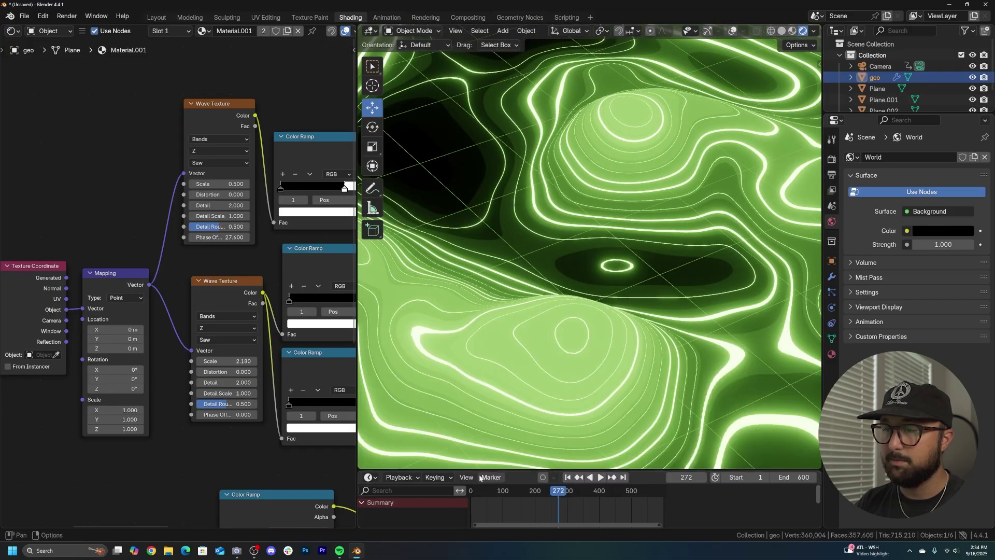
drag(485, 469, 490, 403)
scroll(523, 451, down, 2)
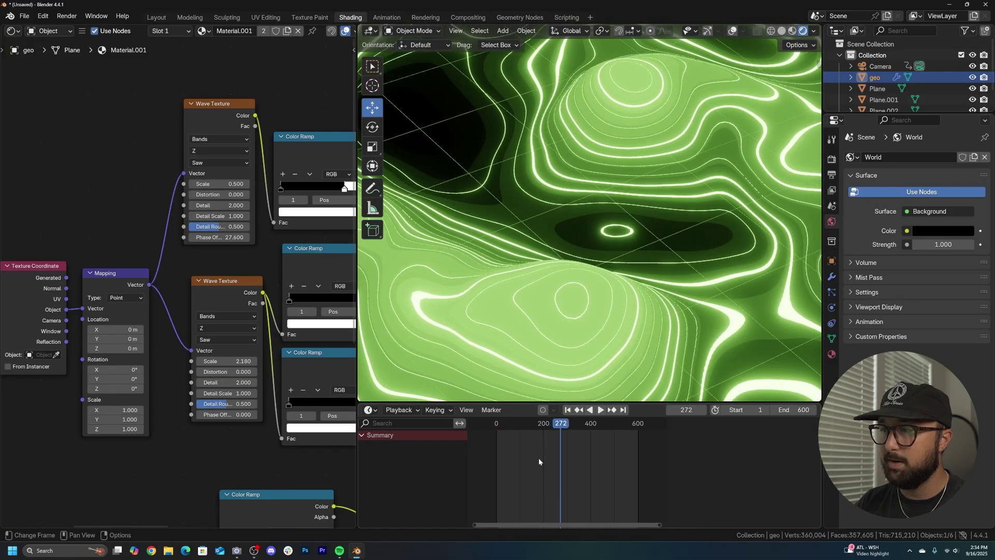
key(Home)
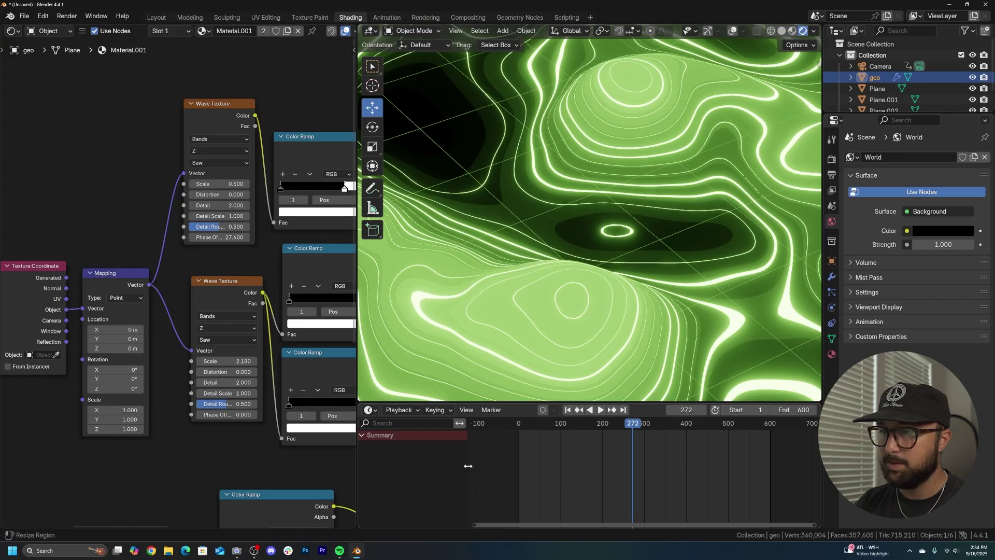
drag(451, 468, 370, 468)
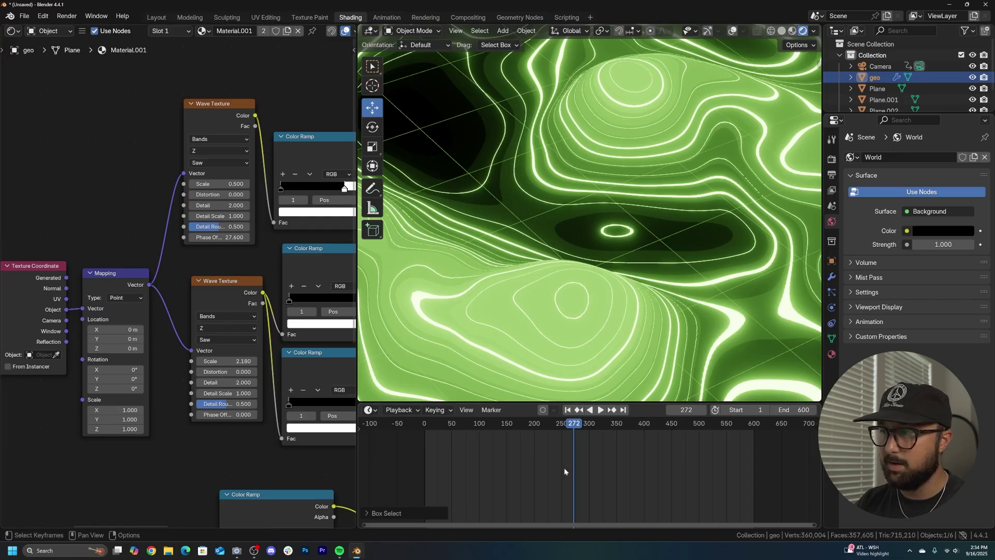
Go to frame 0, set the 0.5-scale Wave Texture's Phase Offset to 0 and keyframe it.
click(567, 410)
key(Left)
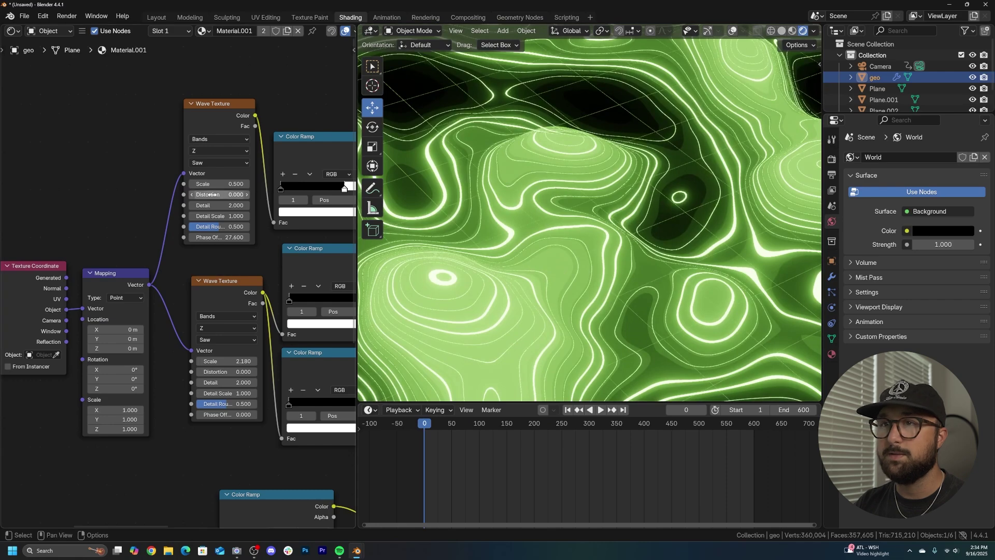
scroll(244, 265, up, 3)
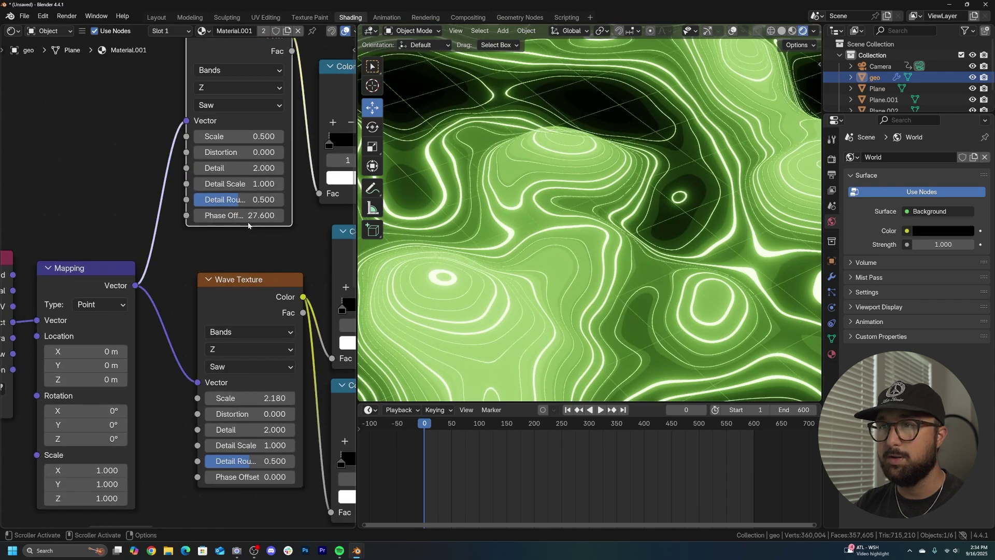
text(0)
key(Return)
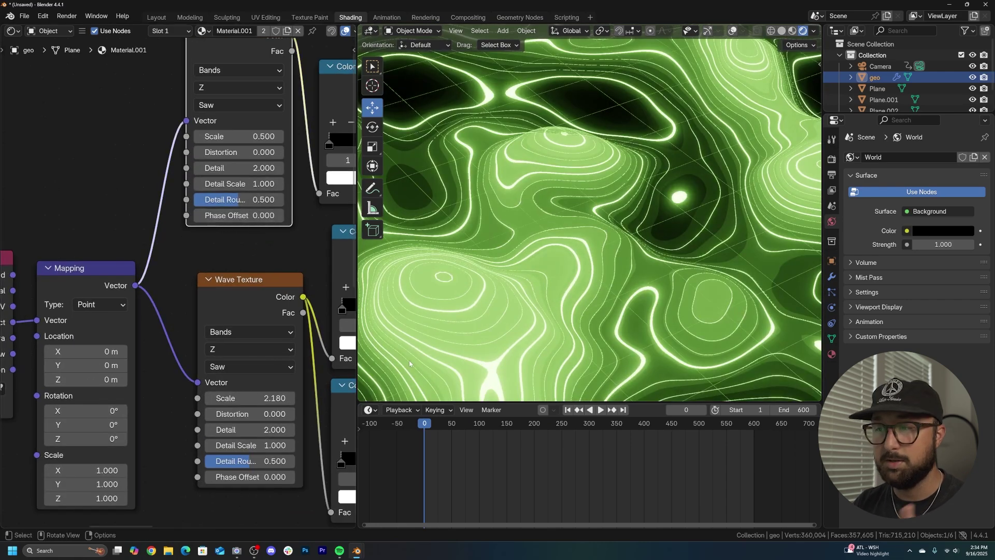
middle_drag(239, 225, 144, 349)
key(i)
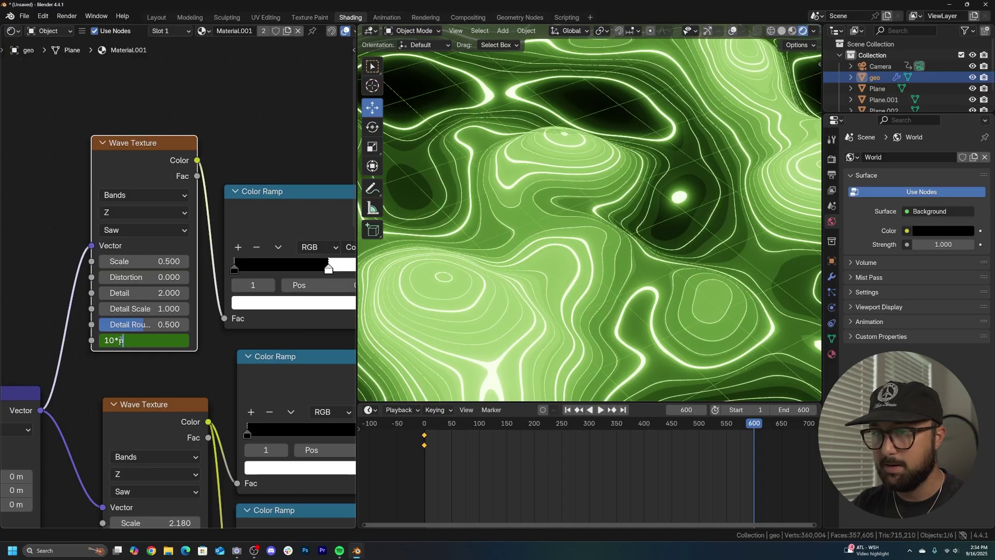
Keyframe the Phase Offset at 10*pi on frame 600 and play the animation.
key(i)
key(space)
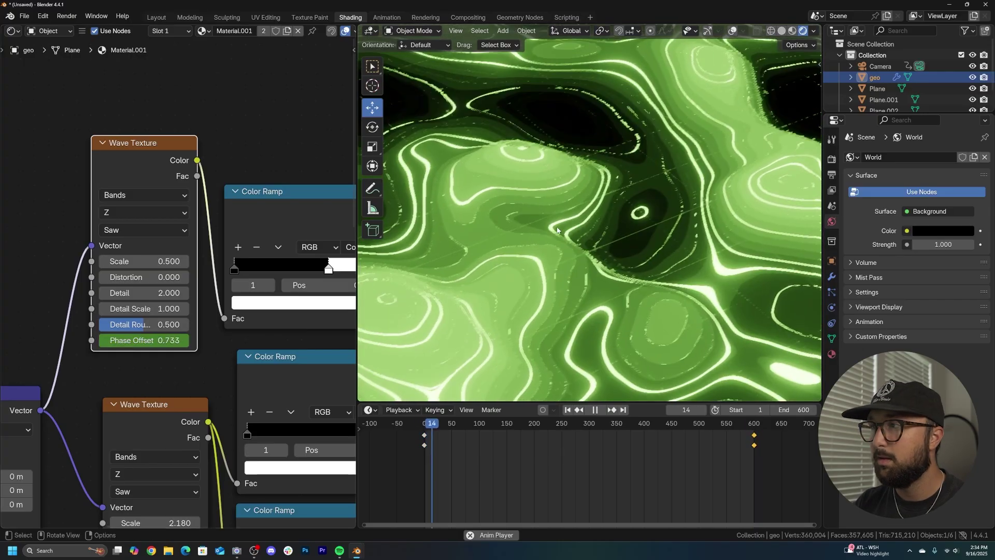
Keyframe the 0.5-scale Wave Texture's Phase Offset at 94.248 on frame 600 and preview the animation.
key(space)
key(shift+Right)
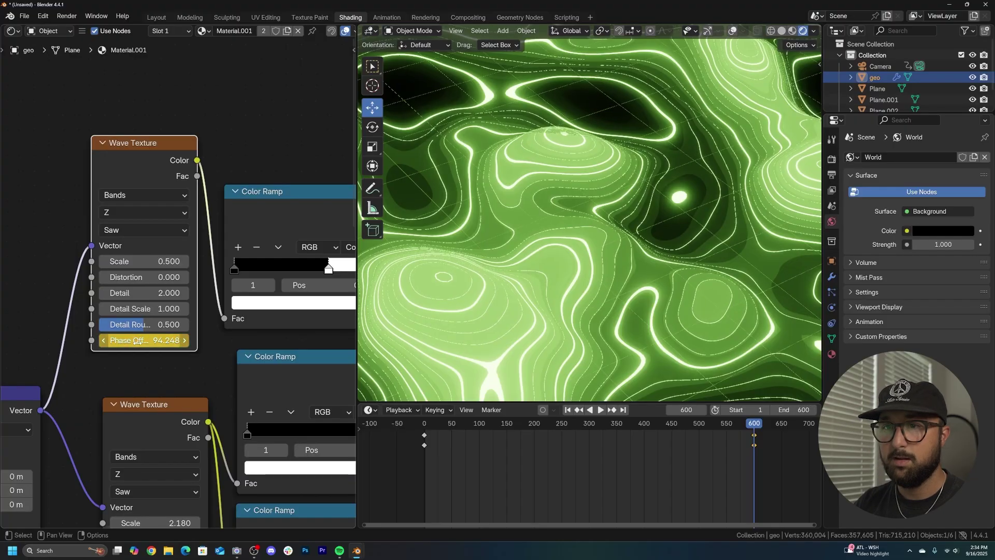
key(space)
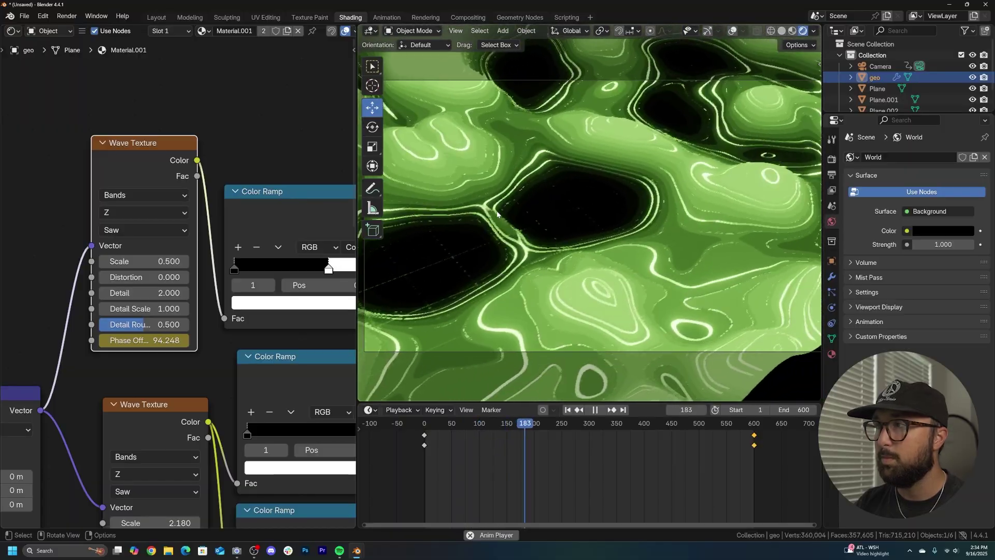
key(space)
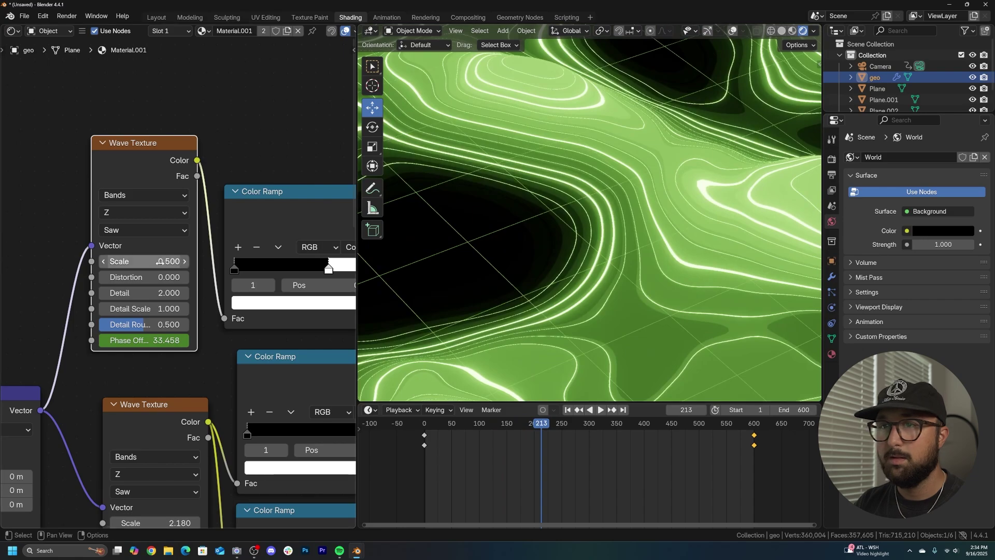
Go to frame 600 and set the keyframed Phase Offset of the 0.5-scale Wave Texture to 40*pi.
mouse_move(148, 343)
mouse_down()
mouse_move(168, 343)
mouse_move(148, 347)
mouse_up()
click(623, 409)
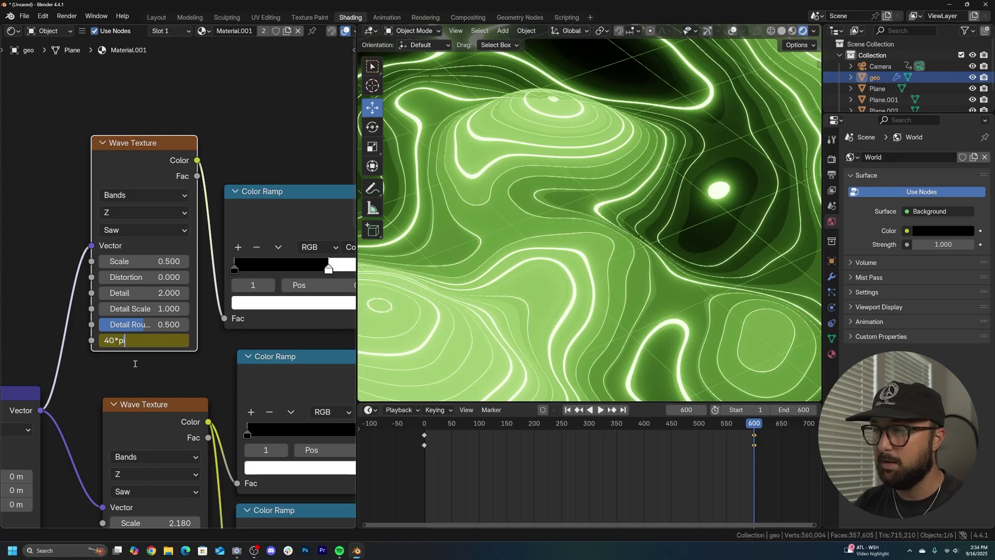
text(40*pi)
key(Return)
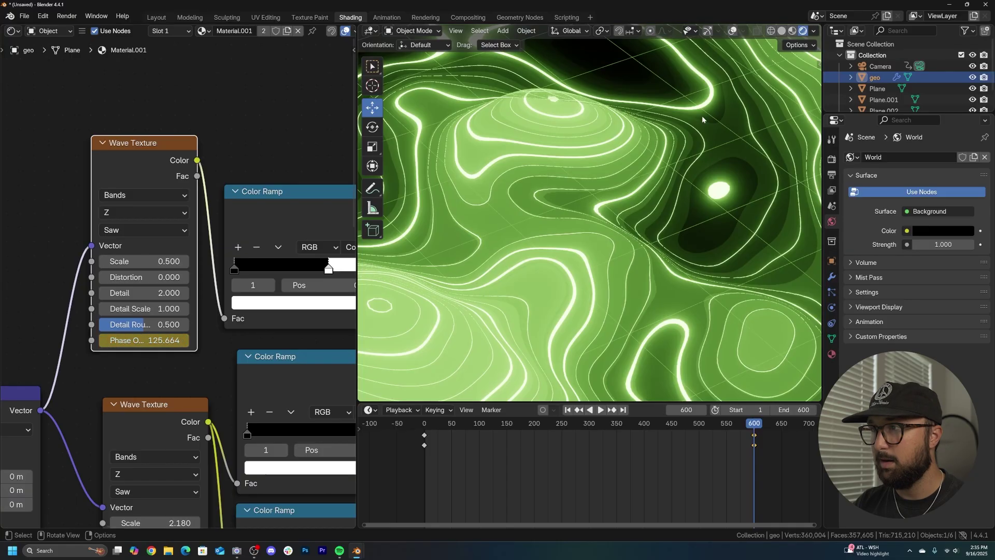
Play the animation through the camera and set the upper Wave Texture's Scale to 0.17.
key(space)
key(KP_0)
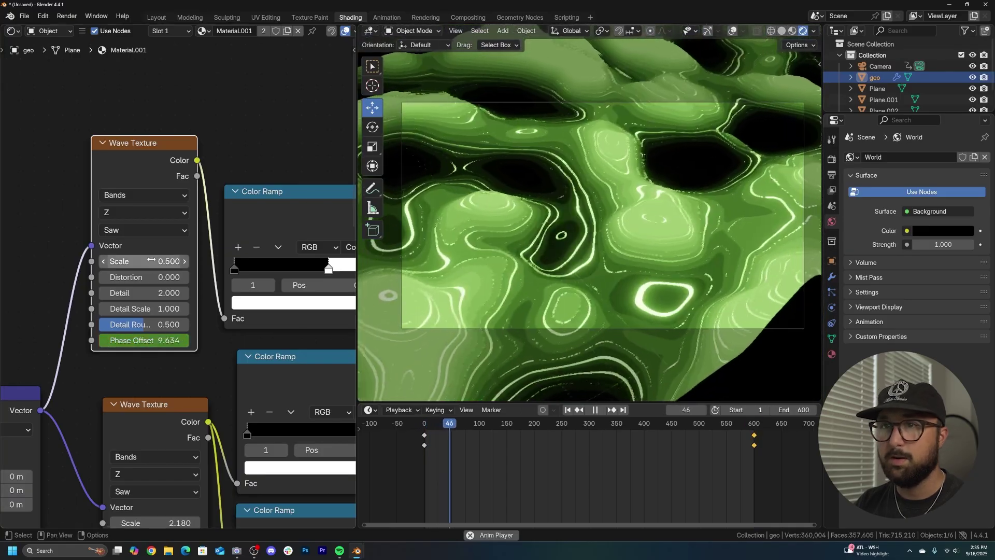
mouse_move(151, 260)
mouse_down()
mouse_move(116, 262)
mouse_move(151, 265)
mouse_up()
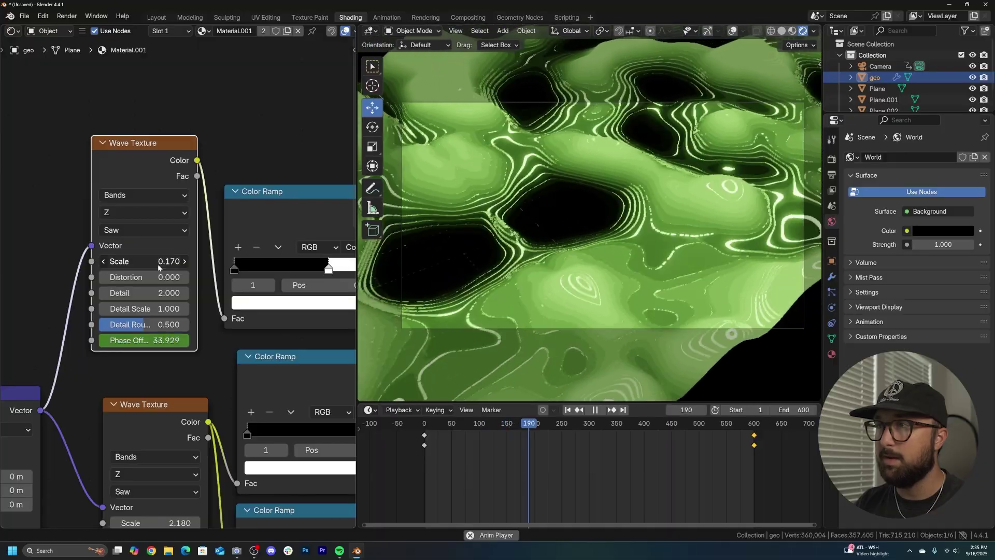
scroll(492, 244, up, 2)
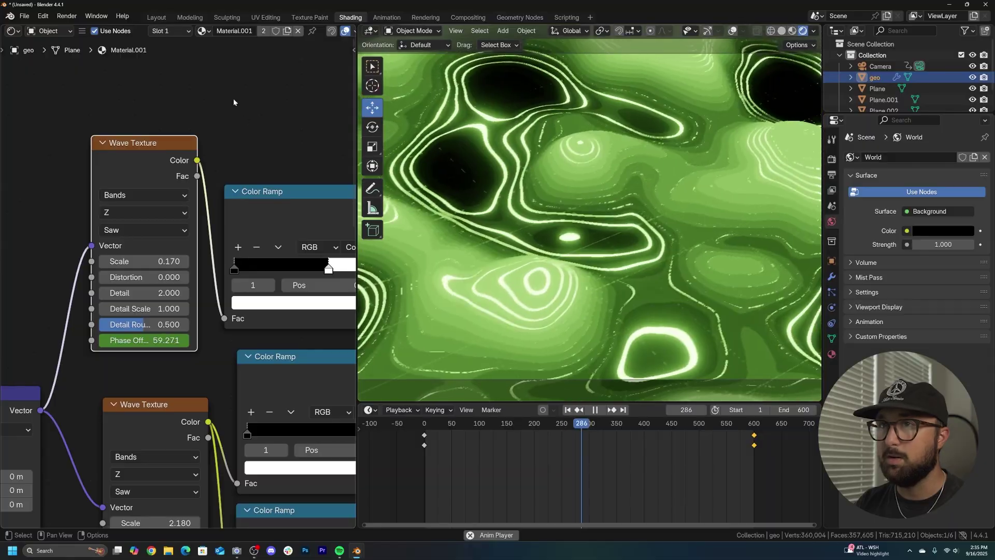
Switch to the Layout workspace and show its viewport in rendered shading with viewport compositing enabled.
click(157, 17)
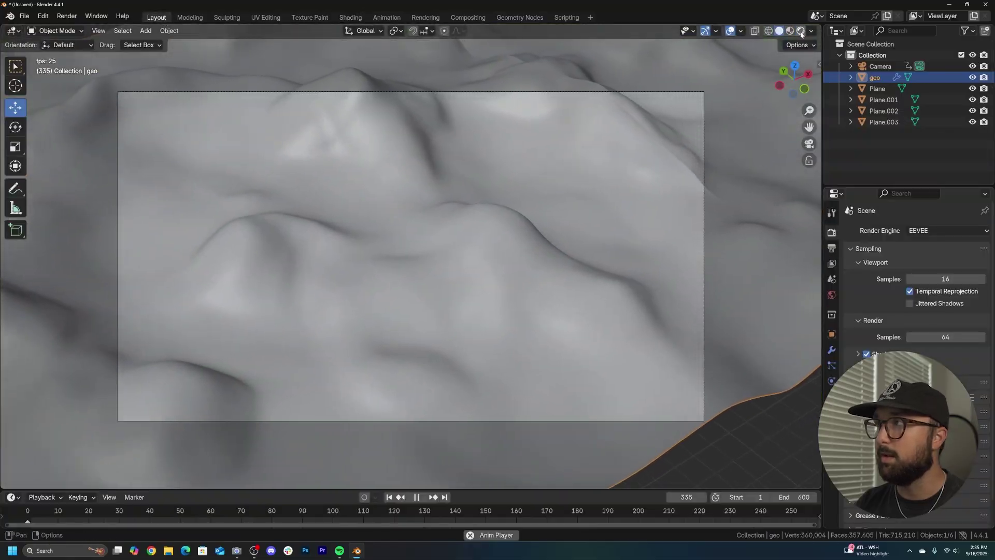
click(800, 30)
click(812, 30)
click(847, 192)
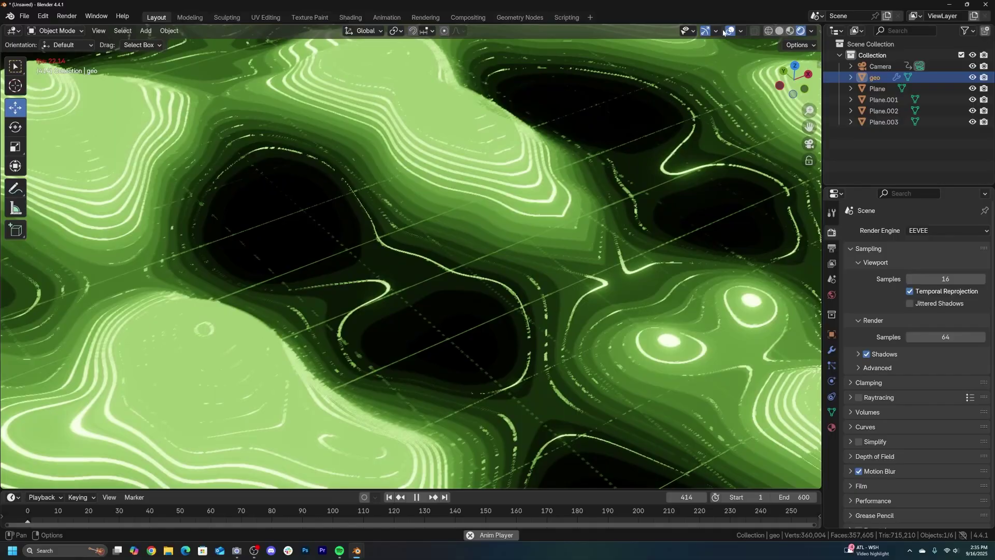
Hide the viewport overlays and gizmos, review the animation through the camera and stop playback.
click(730, 31)
click(706, 31)
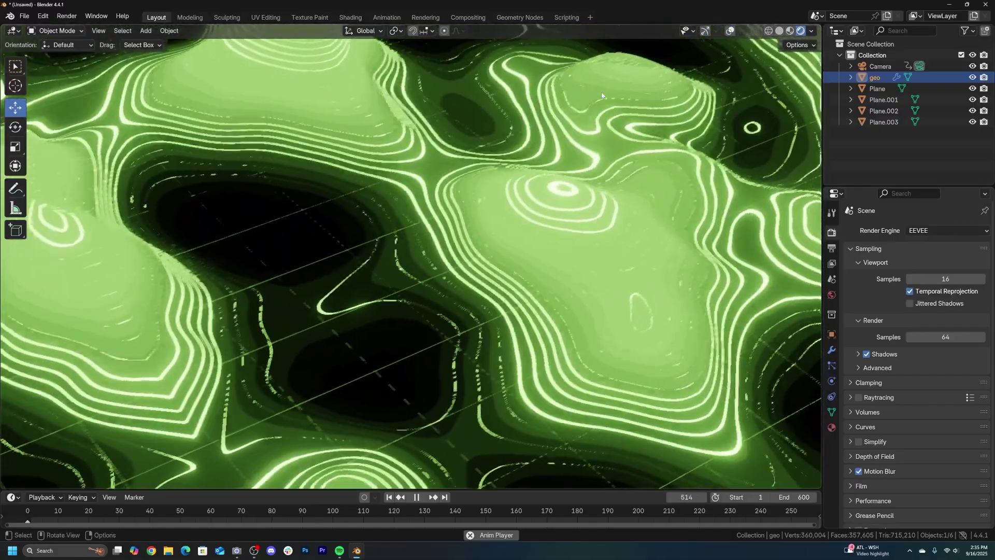
key(KP_0)
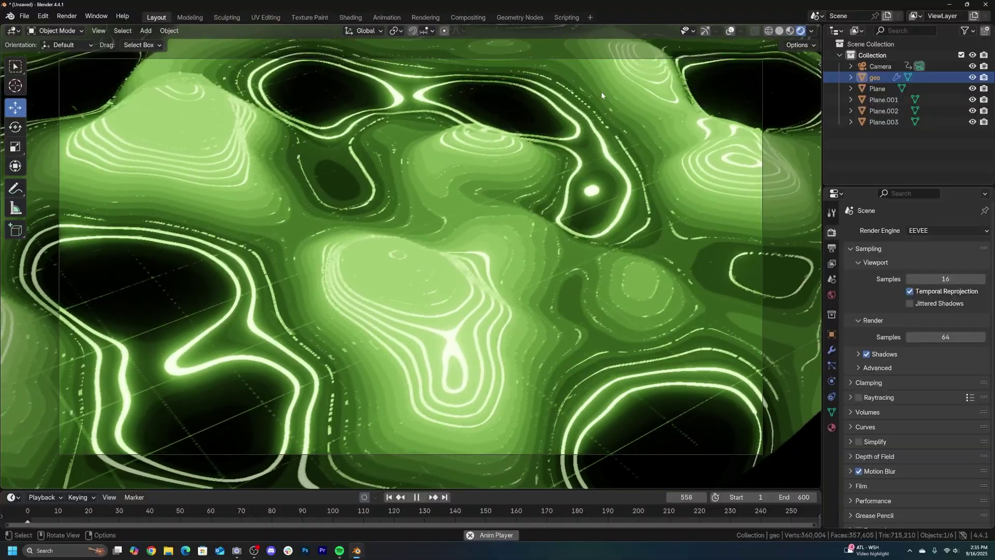
key(space)
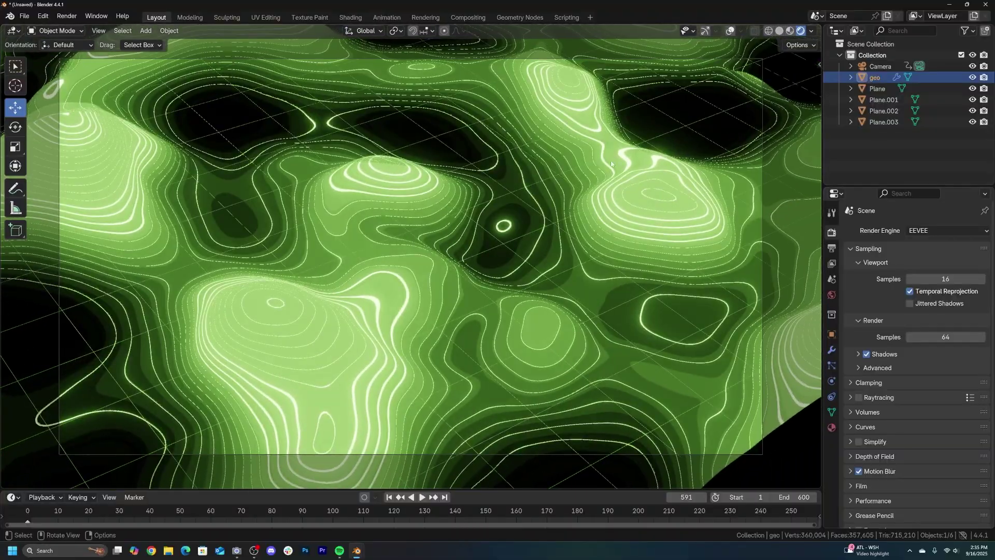
Check the render output folder without changing it and set the output file format to FFmpeg Video.
click(833, 248)
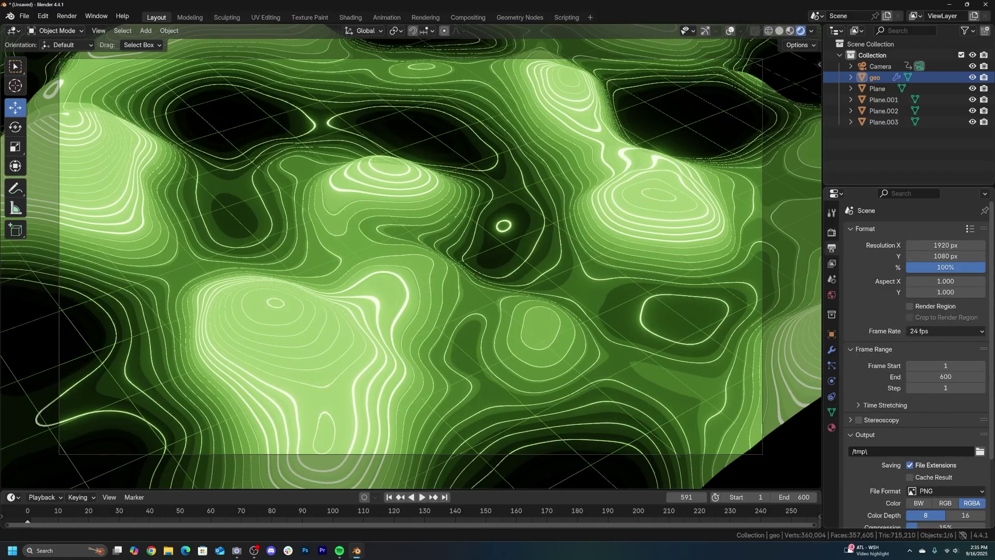
click(981, 452)
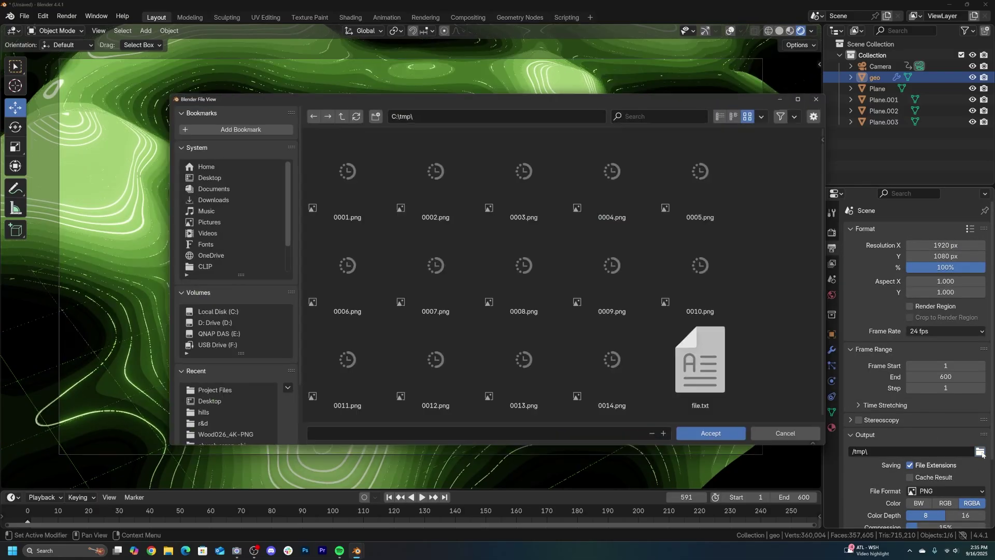
key(Escape)
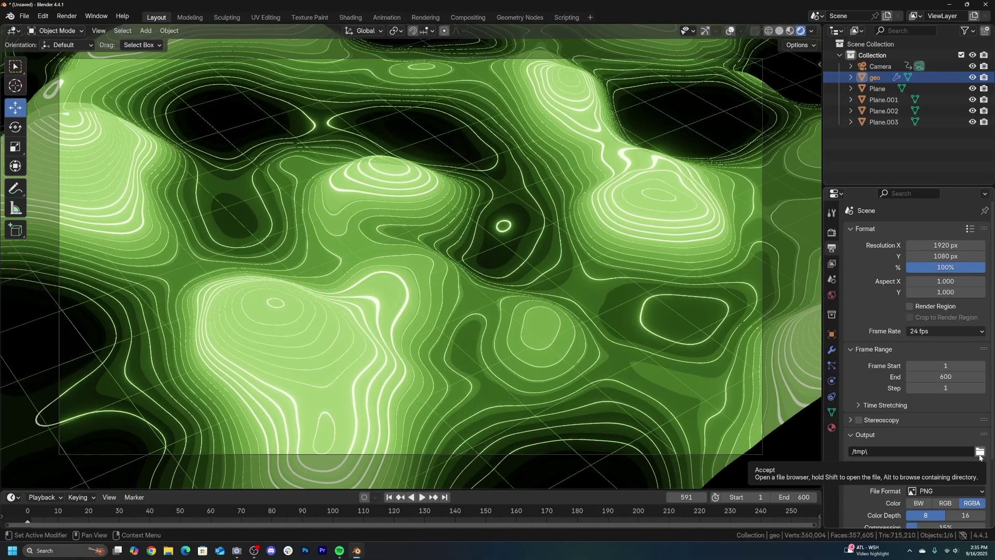
scroll(950, 434, down, 4)
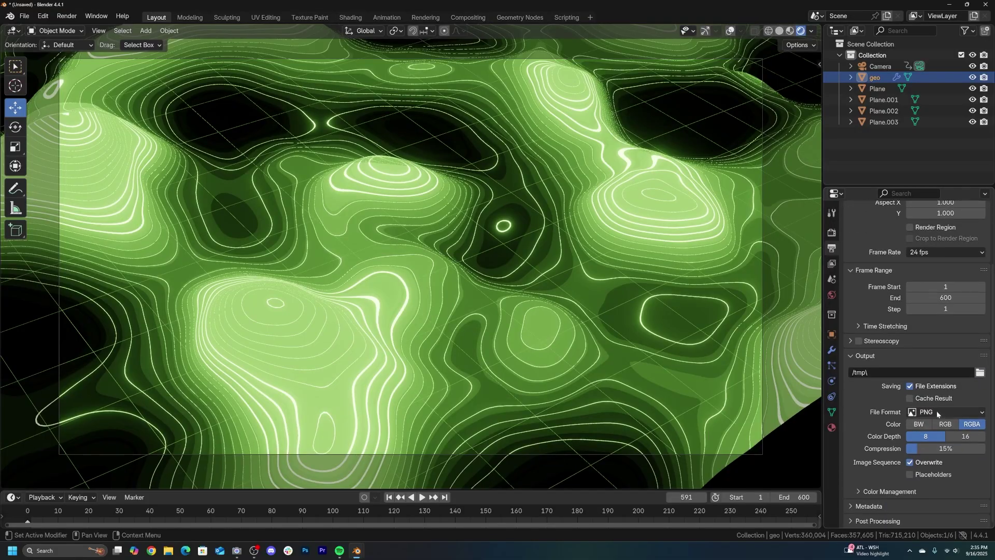
click(937, 411)
click(944, 441)
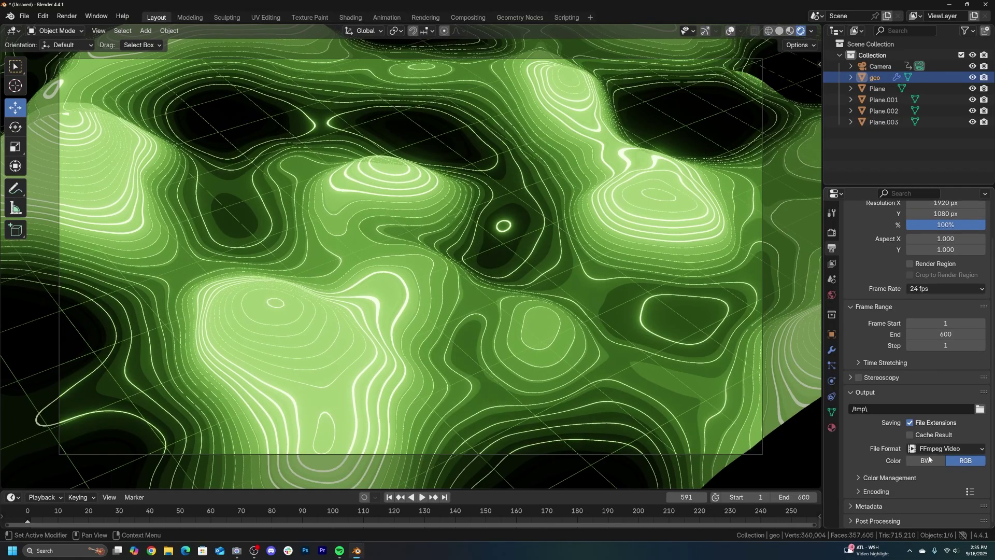
Configure the video encoding with an MPEG-4 container and Perceptually Lossless output quality.
scroll(877, 497, down, 3)
click(944, 442)
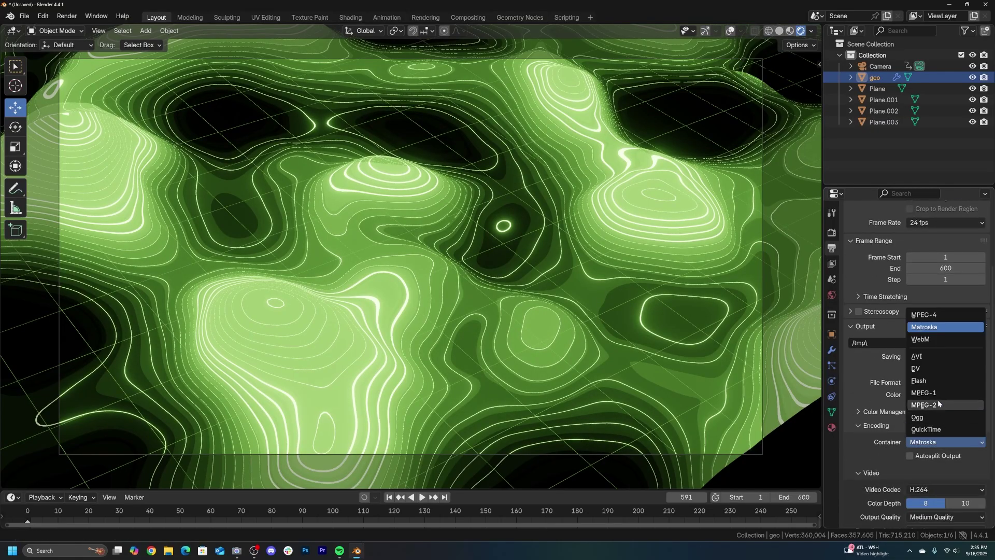
click(925, 315)
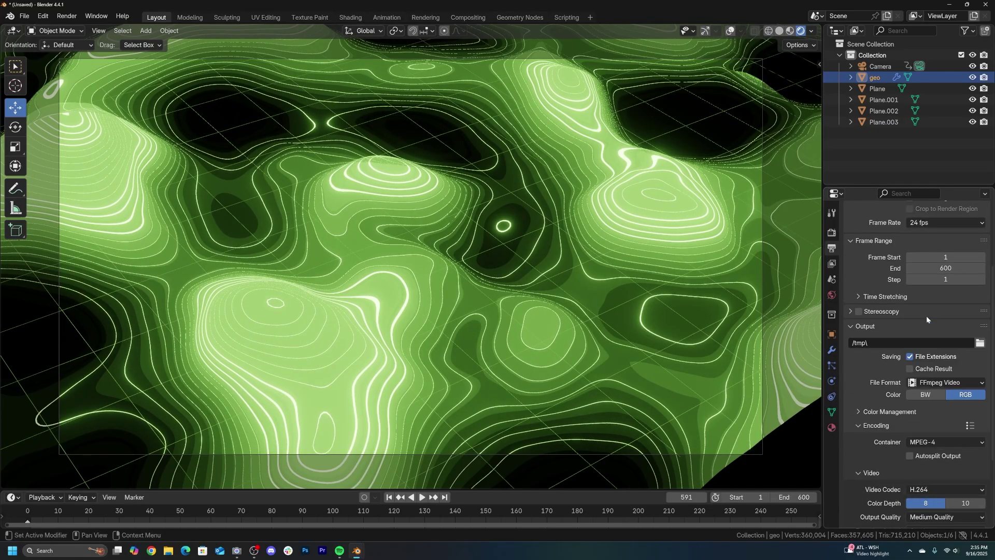
scroll(928, 487, down, 3)
click(934, 452)
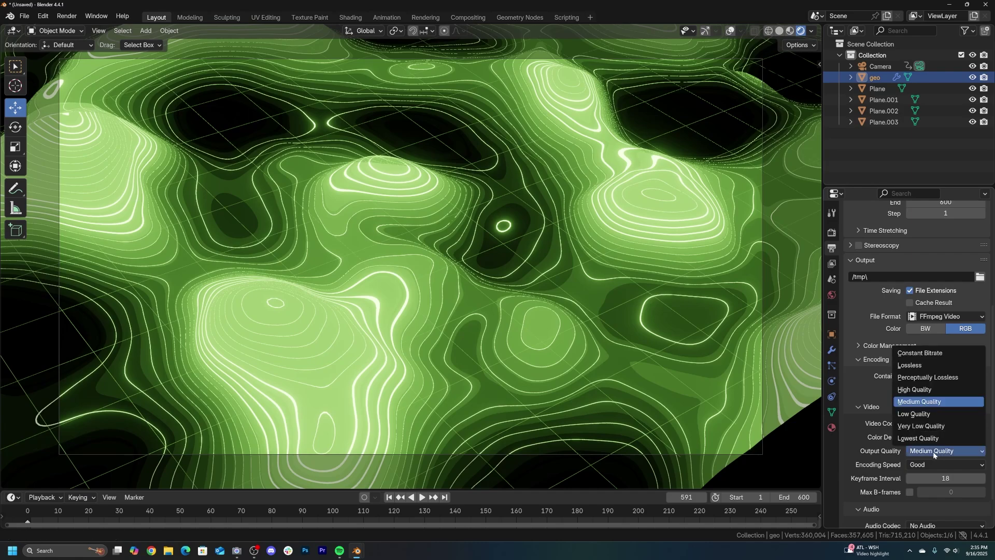
click(929, 378)
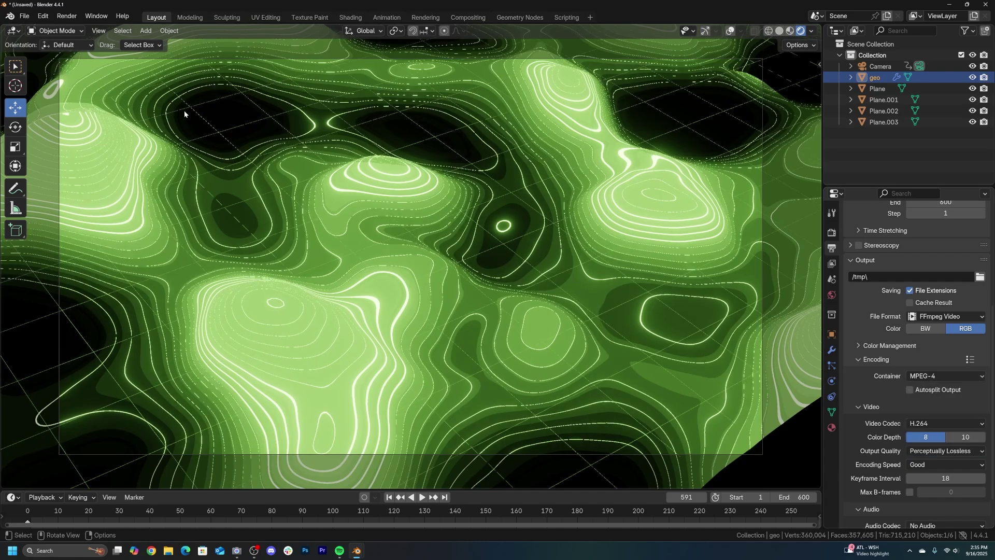
click(65, 16)
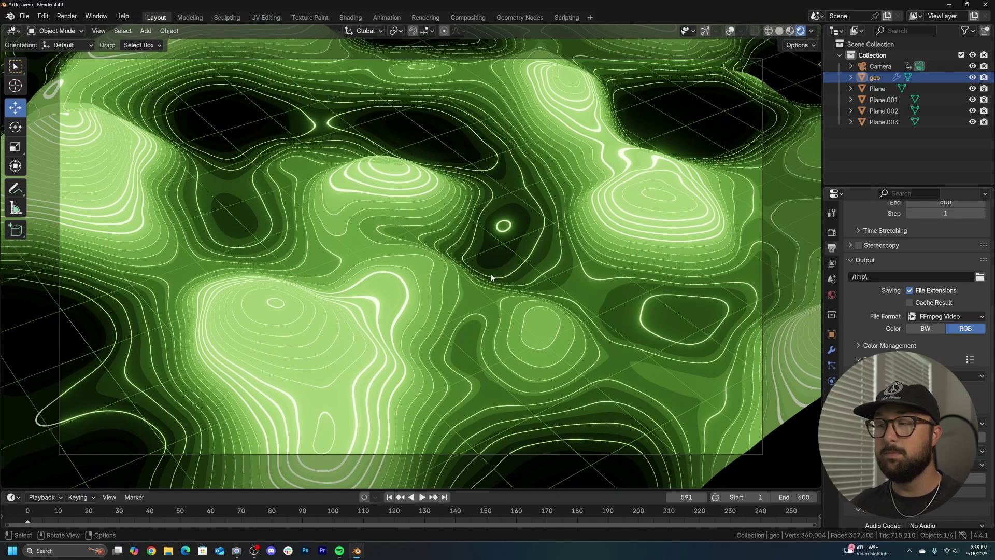